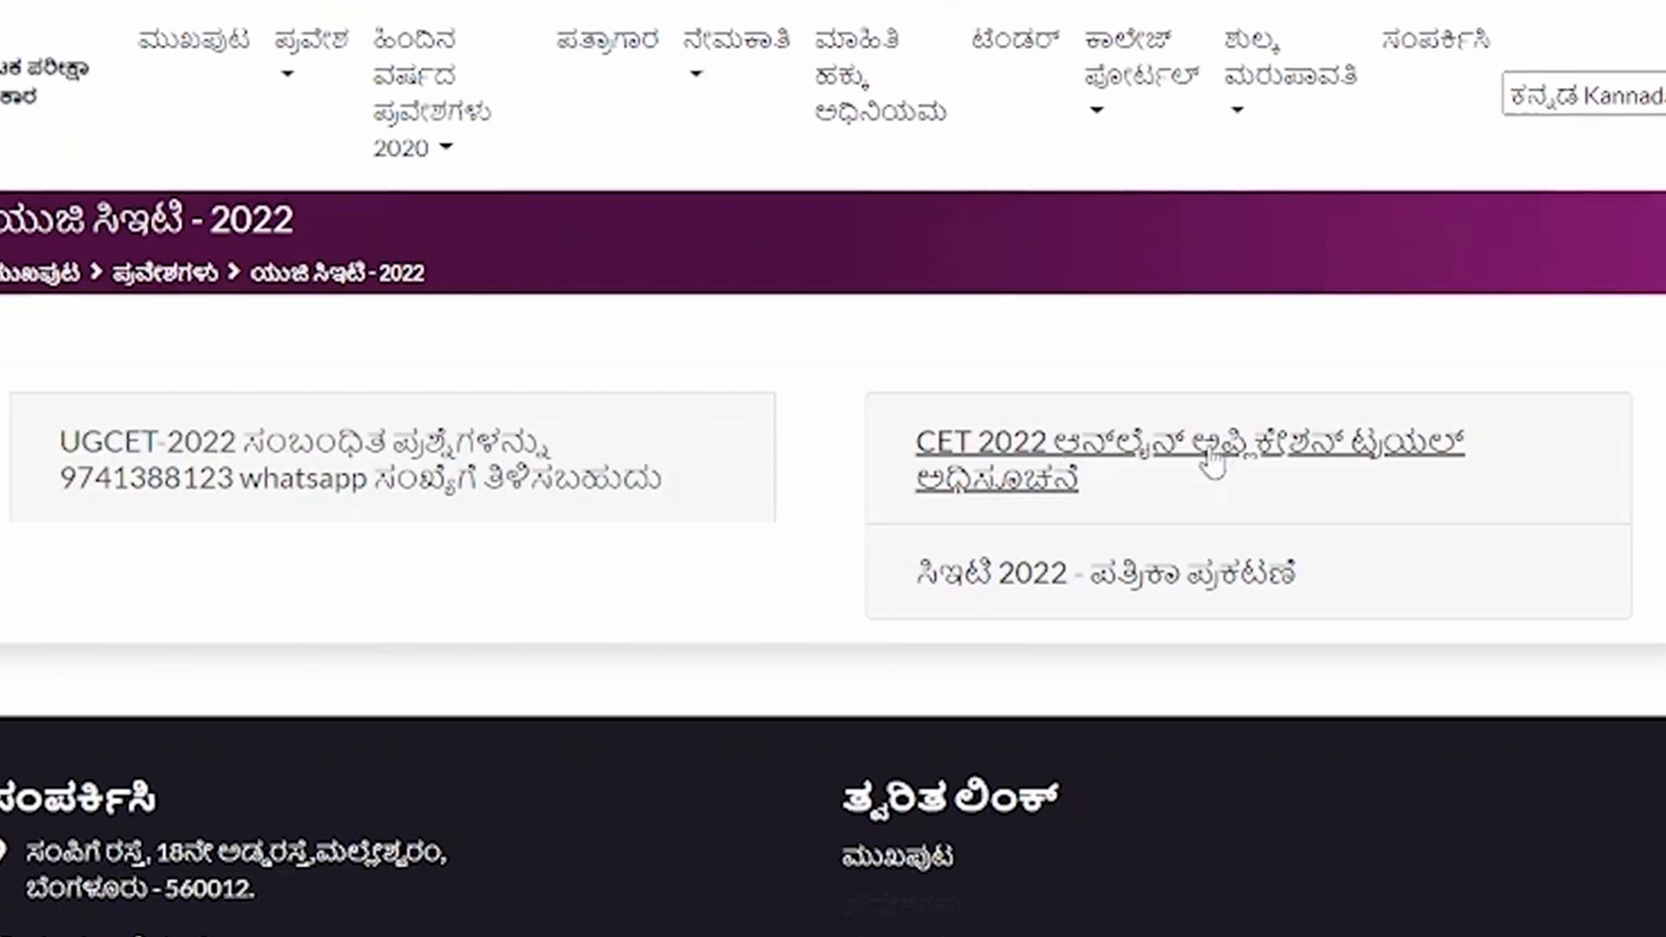
# Step: Open the 'CET 2022 online application' login page from the UGCET-2022 admissions page
pyautogui.click(1212, 463)
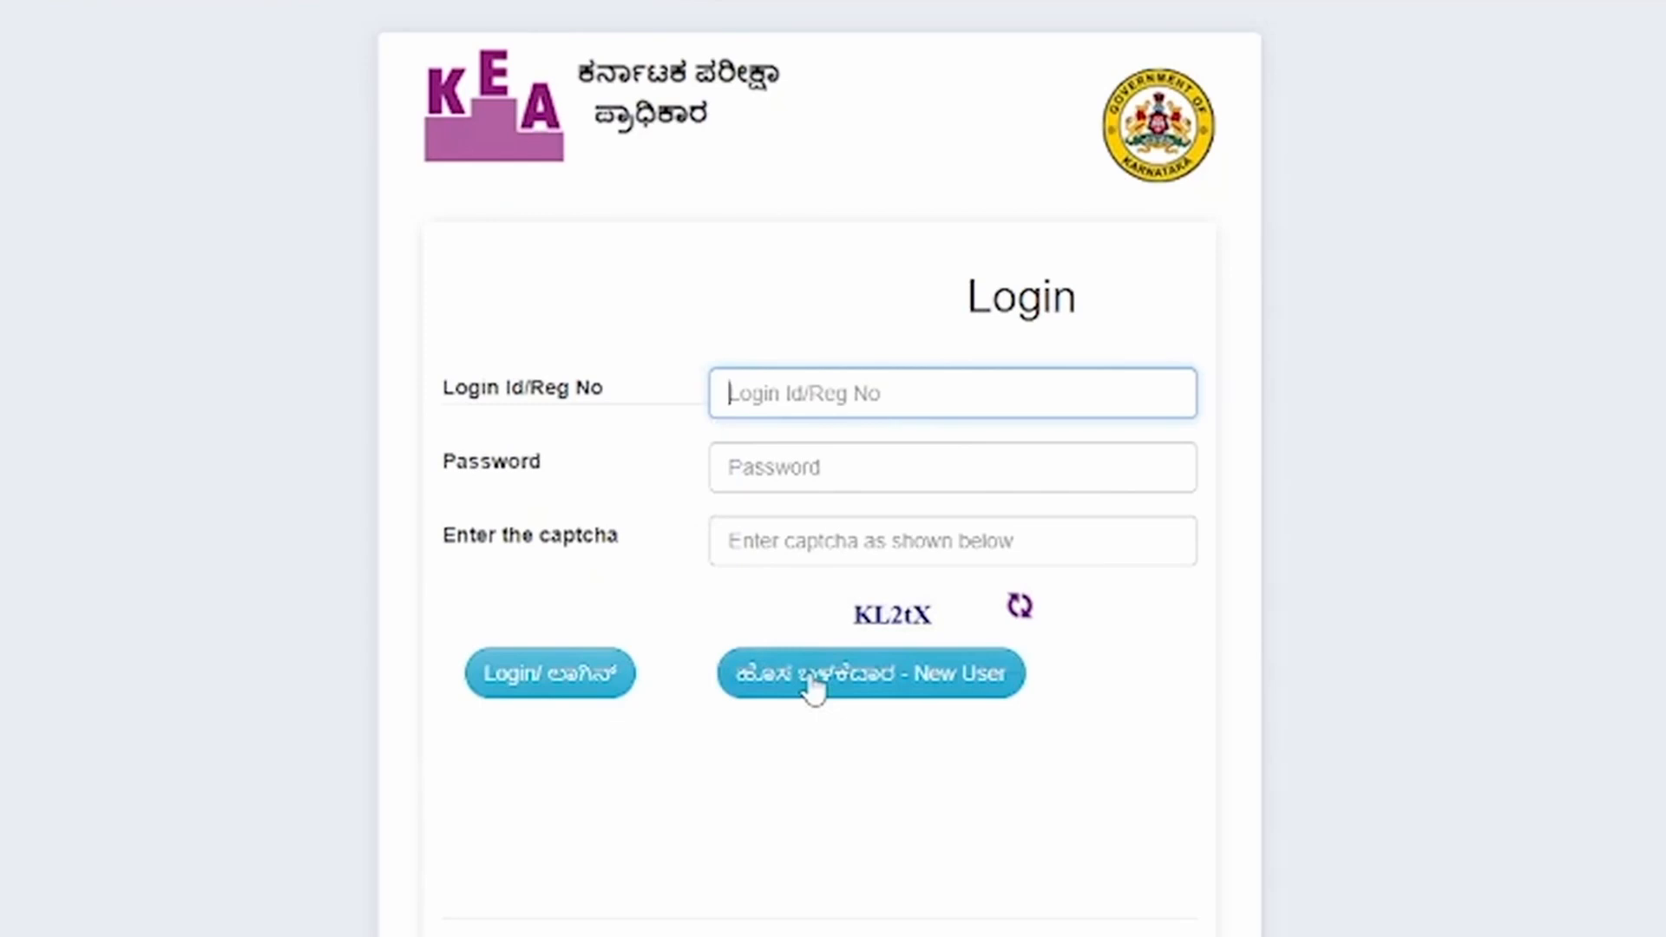
# Step: Start a new-user registration from the KEA login page
pyautogui.click(865, 694)
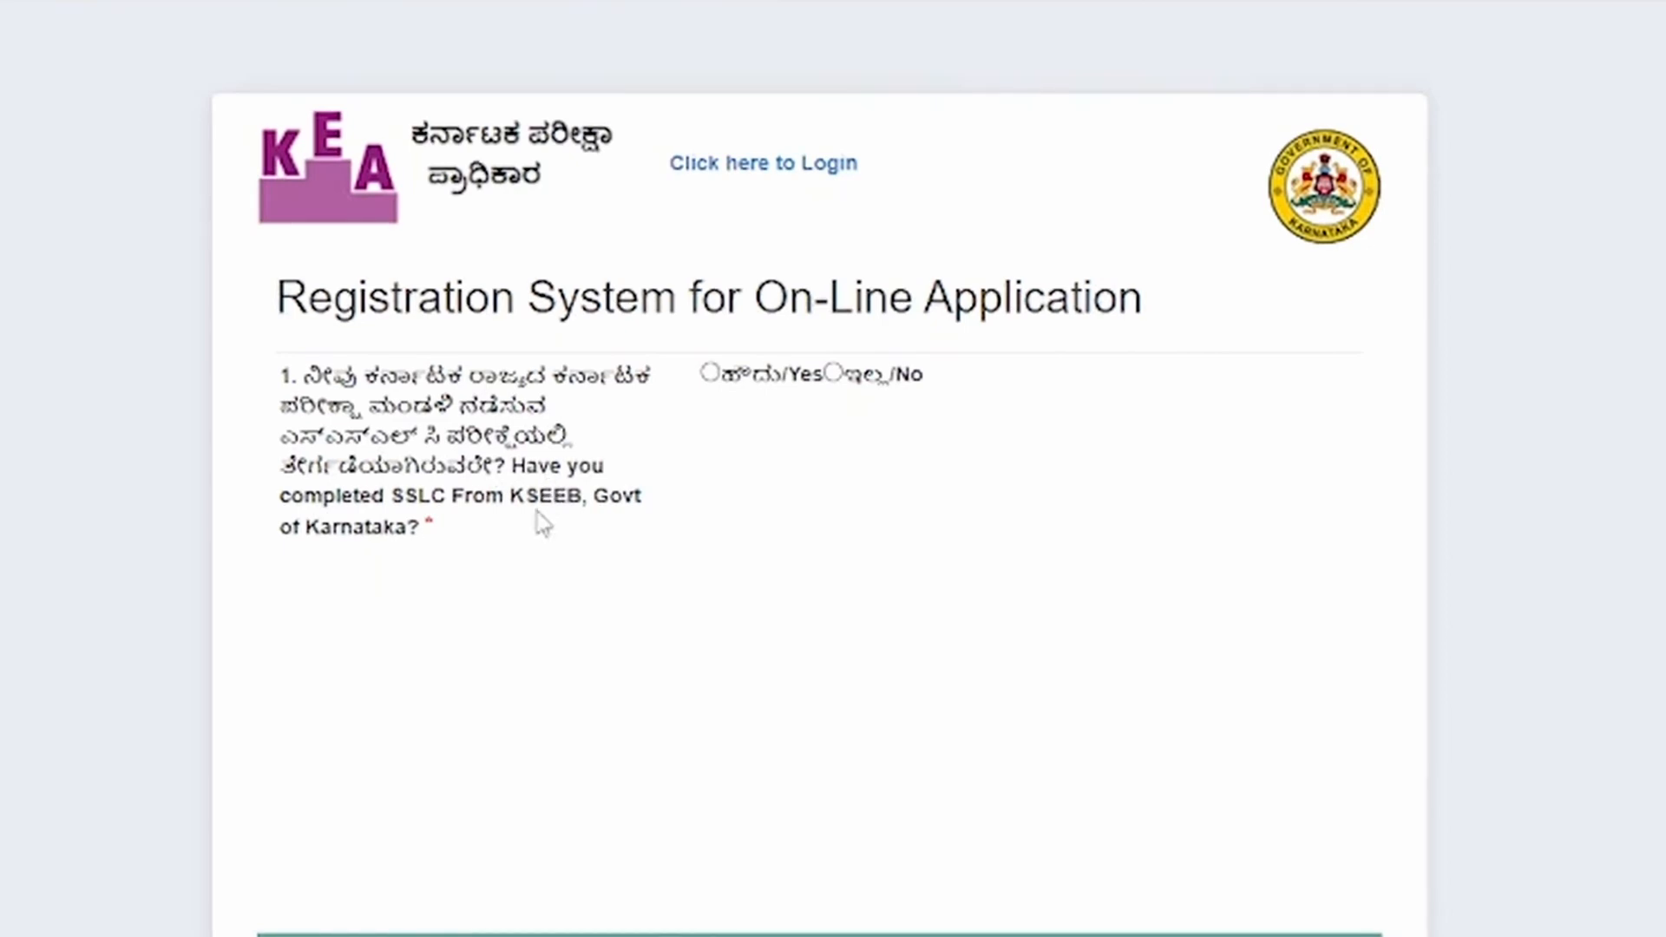
# Step: Answer Yes to SSLC from KSEEB and enter the candidate's SSLC registration number
pyautogui.click(710, 373)
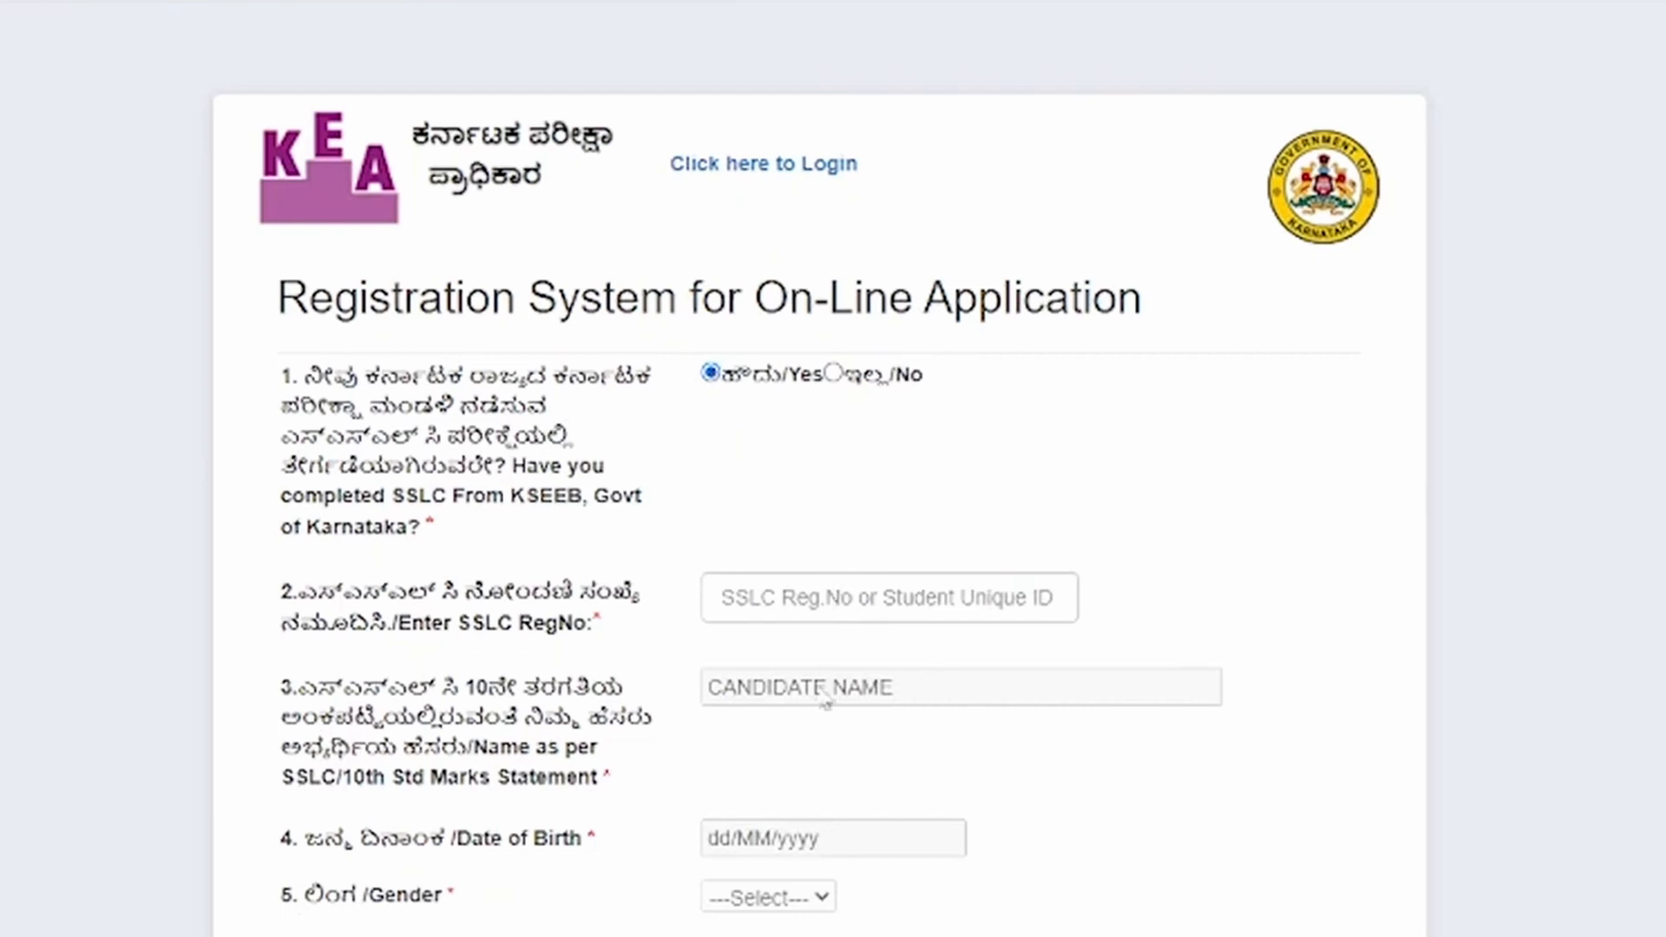
pyautogui.scroll(-3, 476, 310)
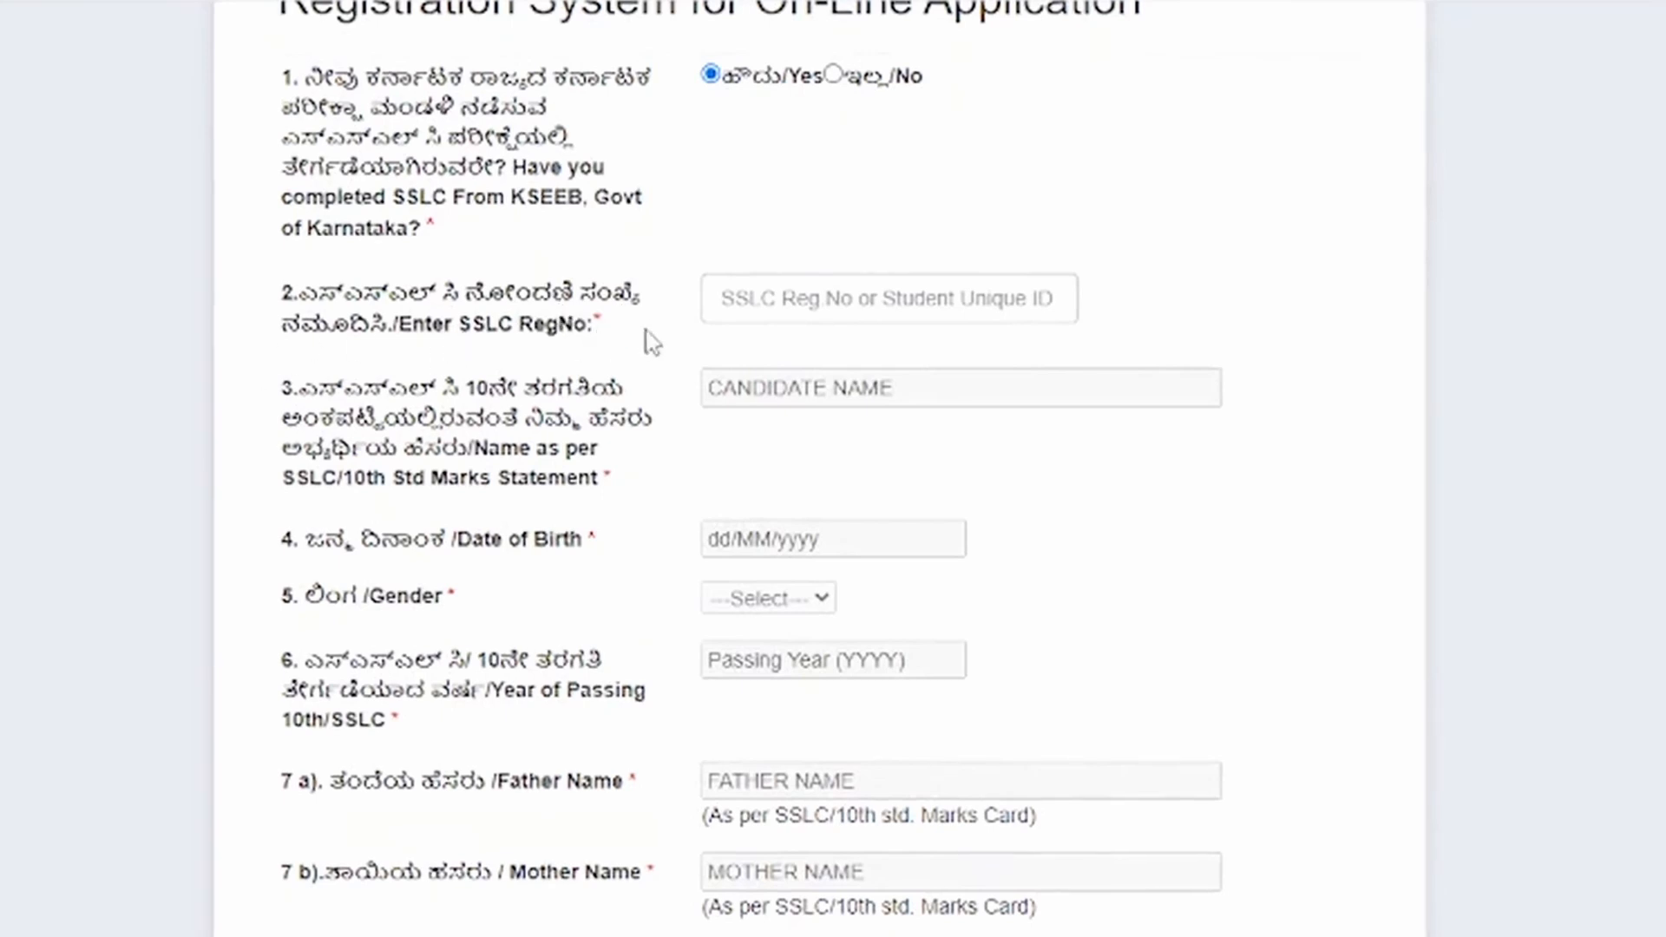
pyautogui.click(762, 298)
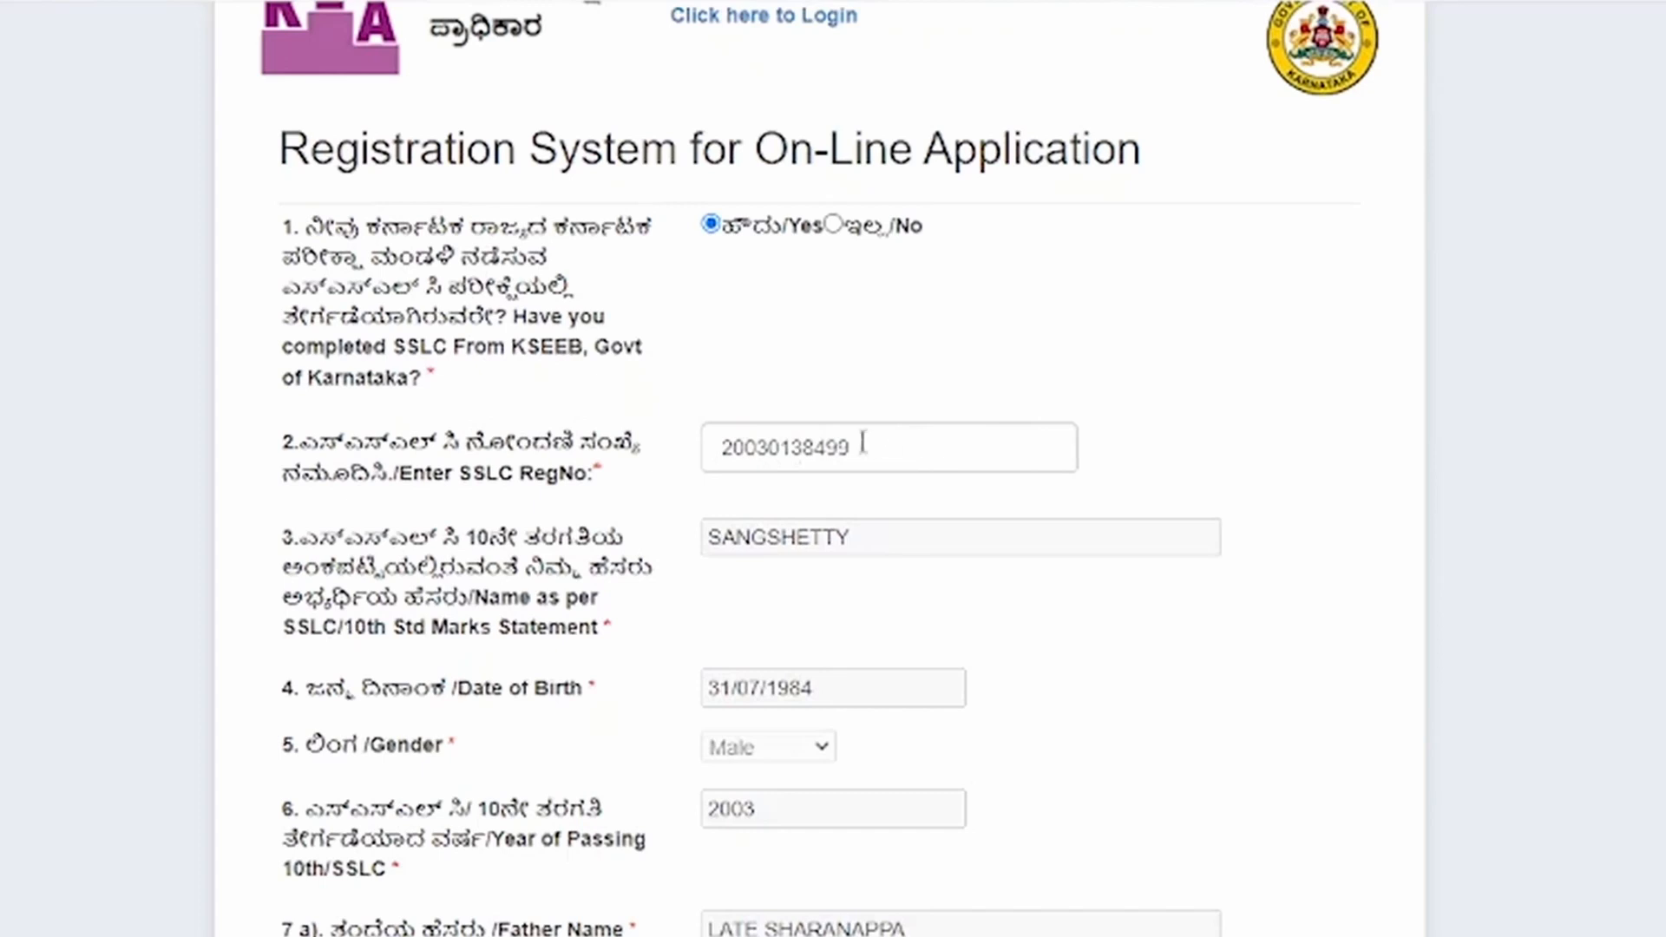
pyautogui.scroll(-3, 864, 441)
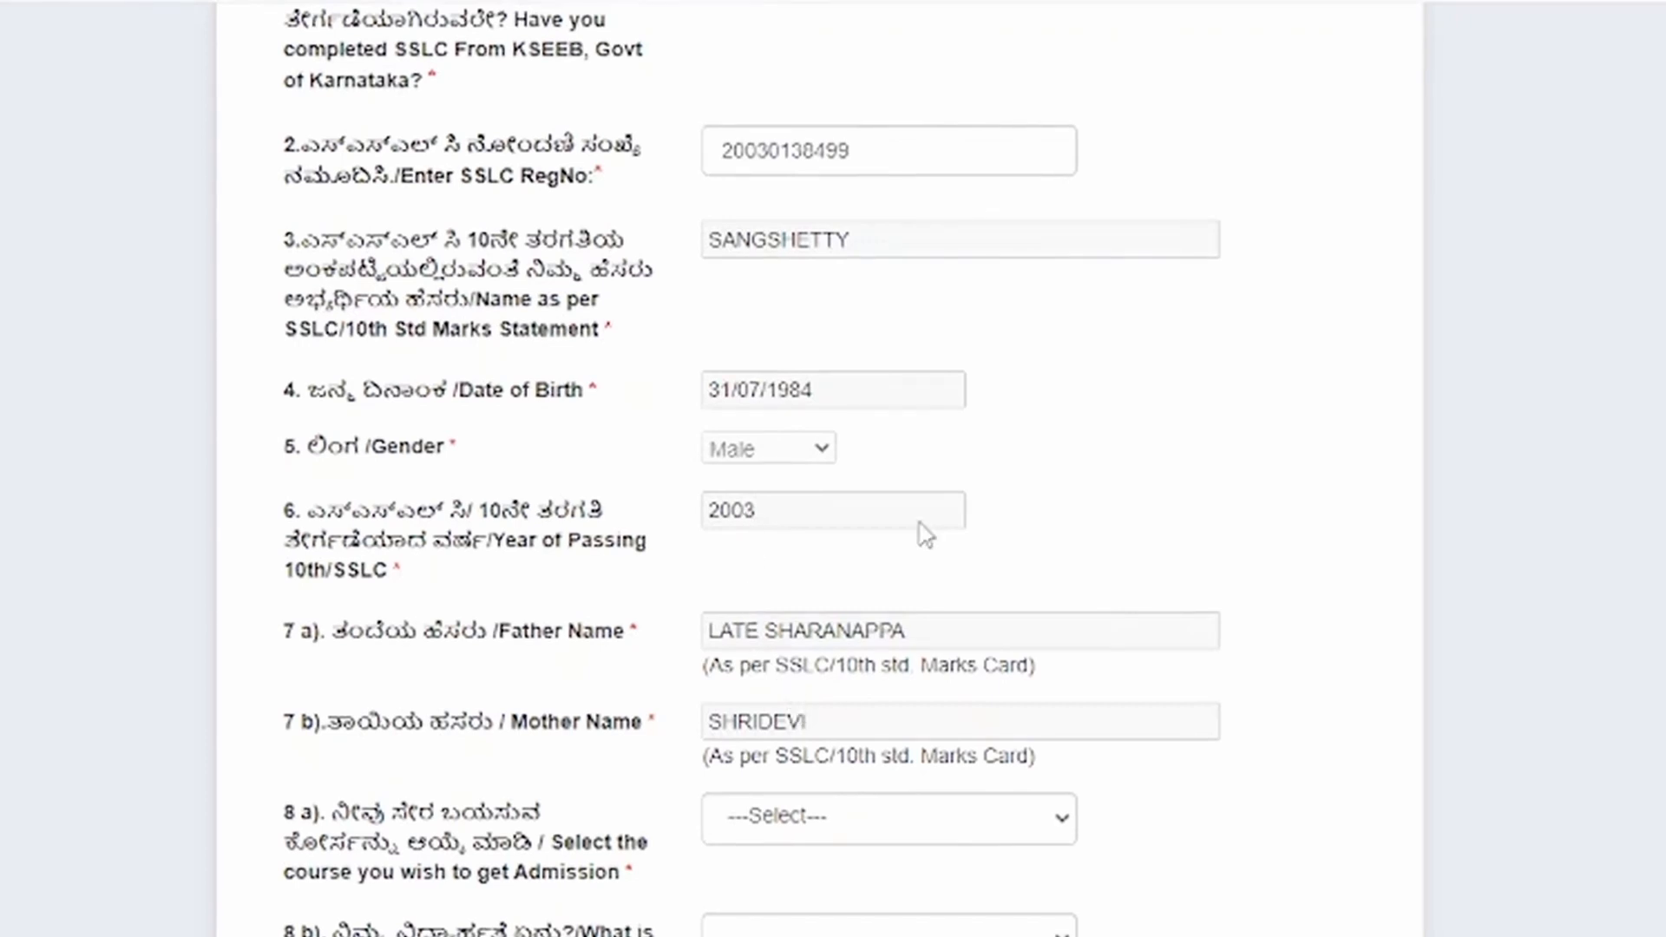
# Step: Choose the UG - Engg/BSc (Agri)/BVSc/Pharma/Architecture course and 12th Std/II PUC qualification
pyautogui.scroll(-5, 925, 534)
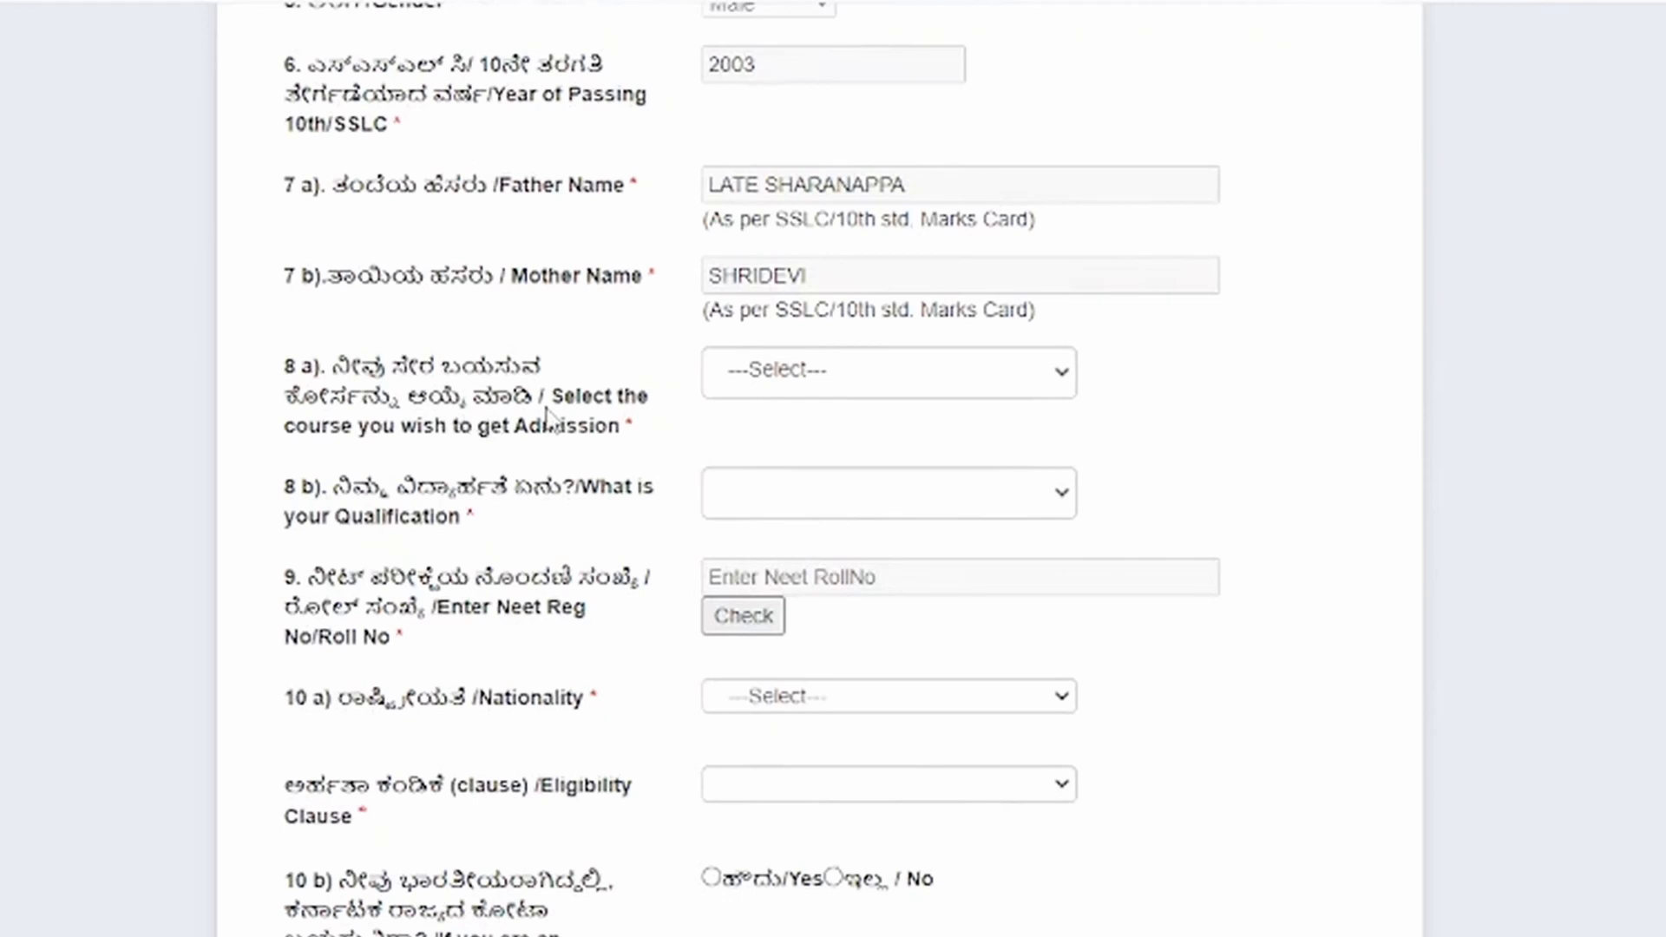
pyautogui.click(855, 381)
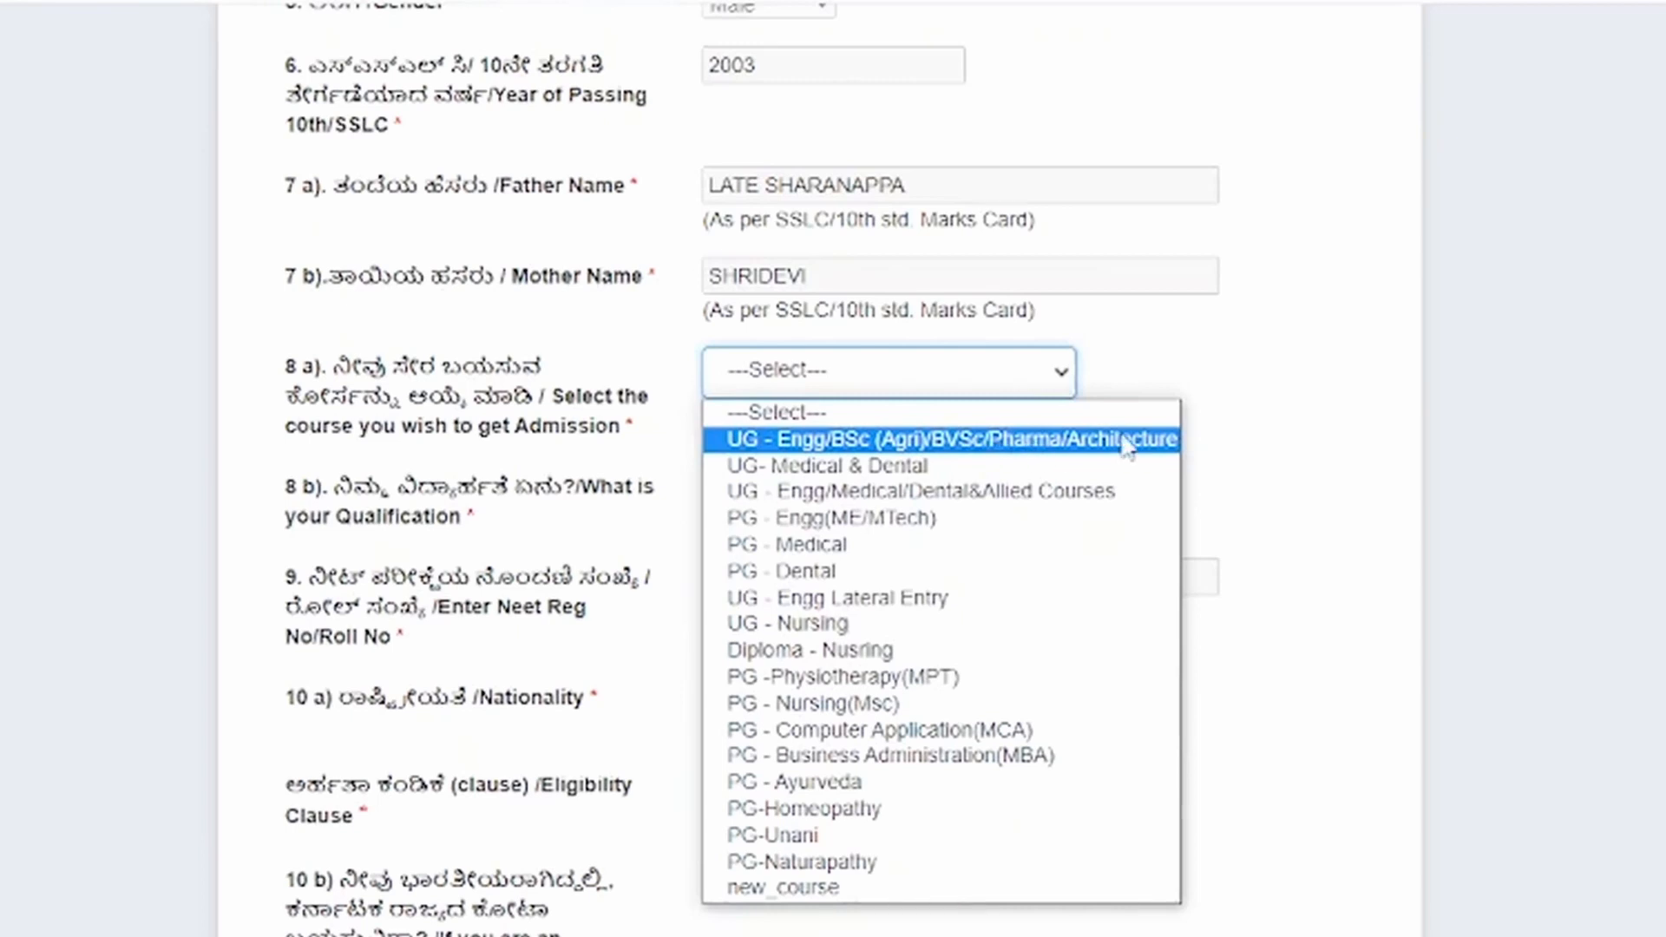
pyautogui.click(731, 447)
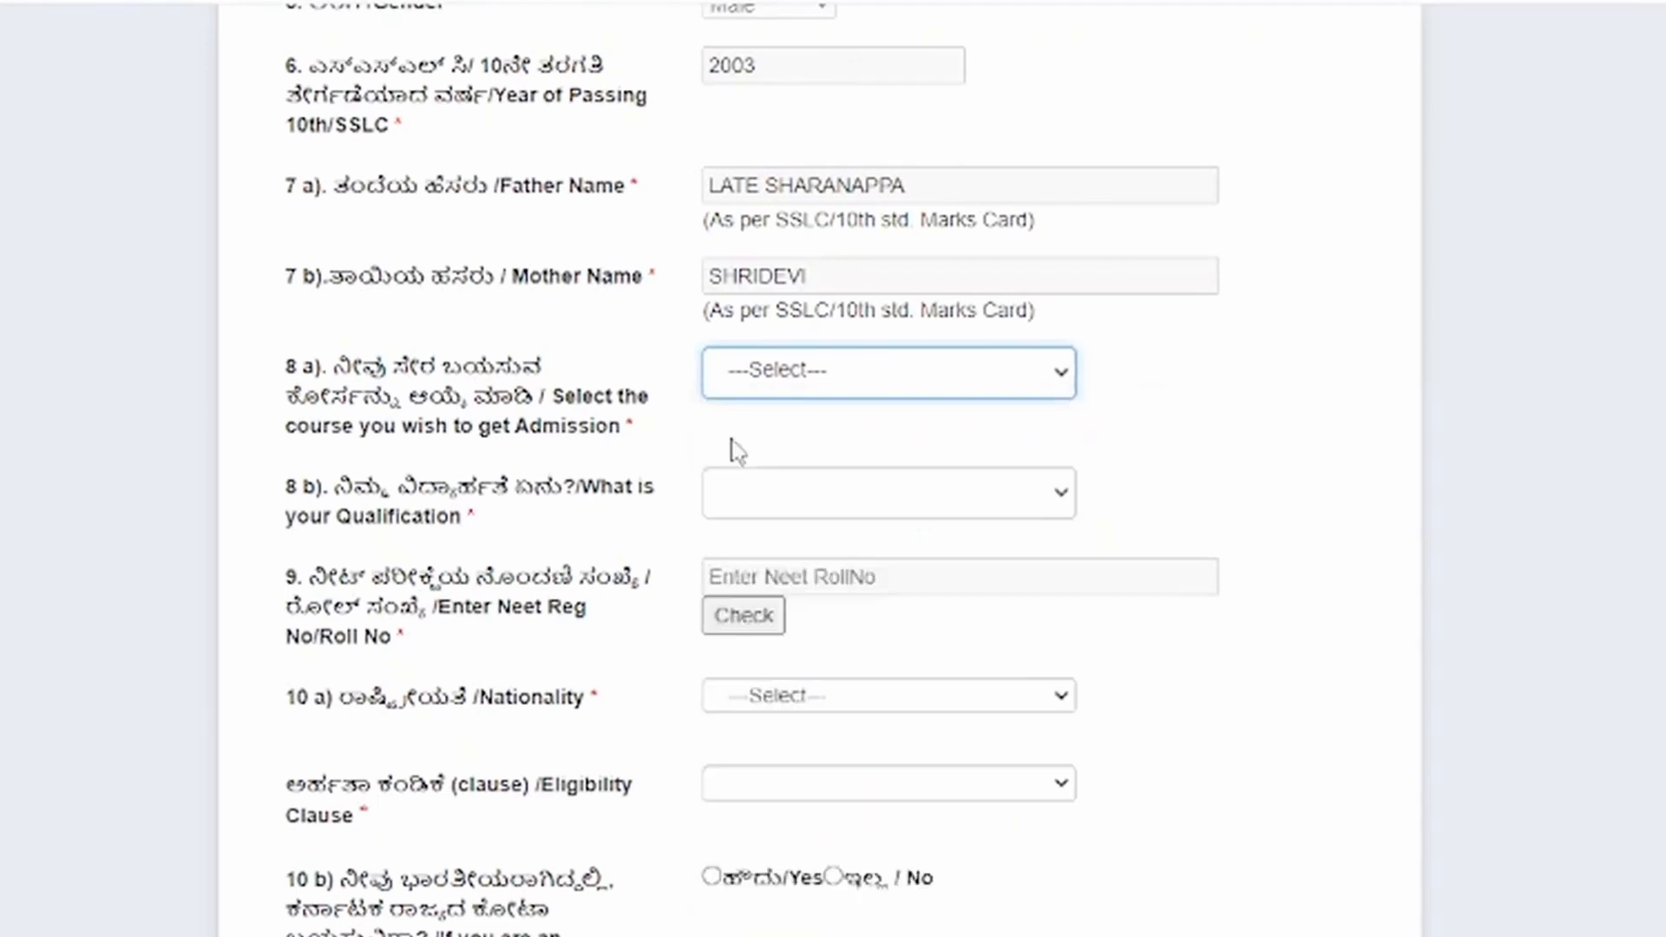
pyautogui.click(1062, 497)
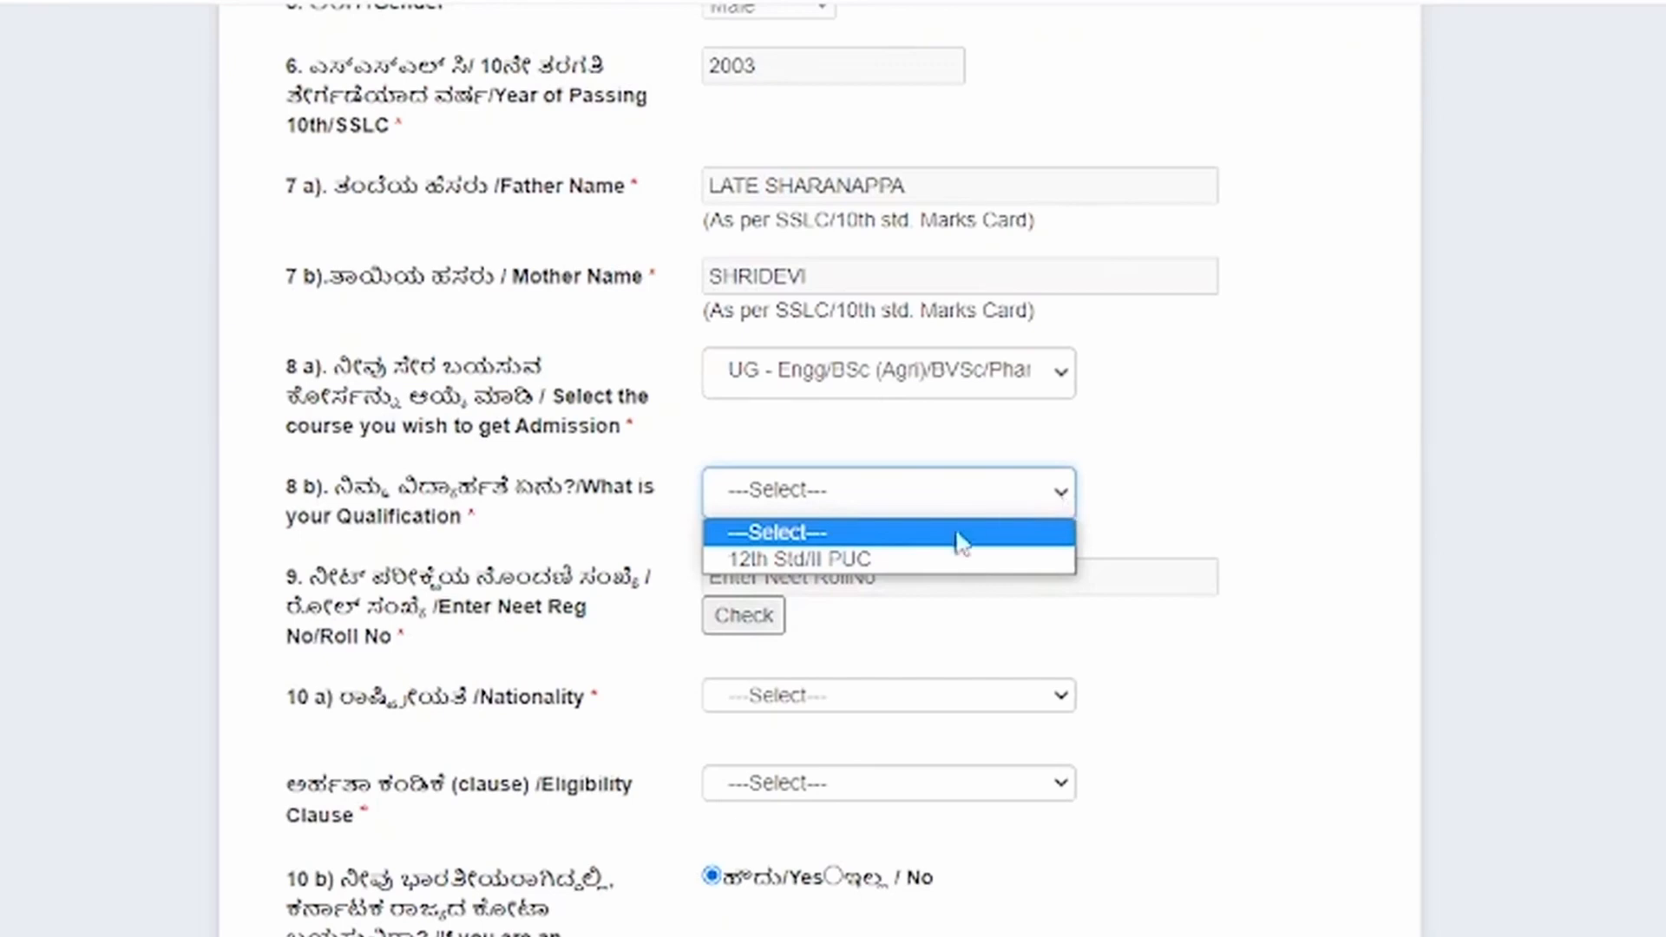
pyautogui.click(781, 560)
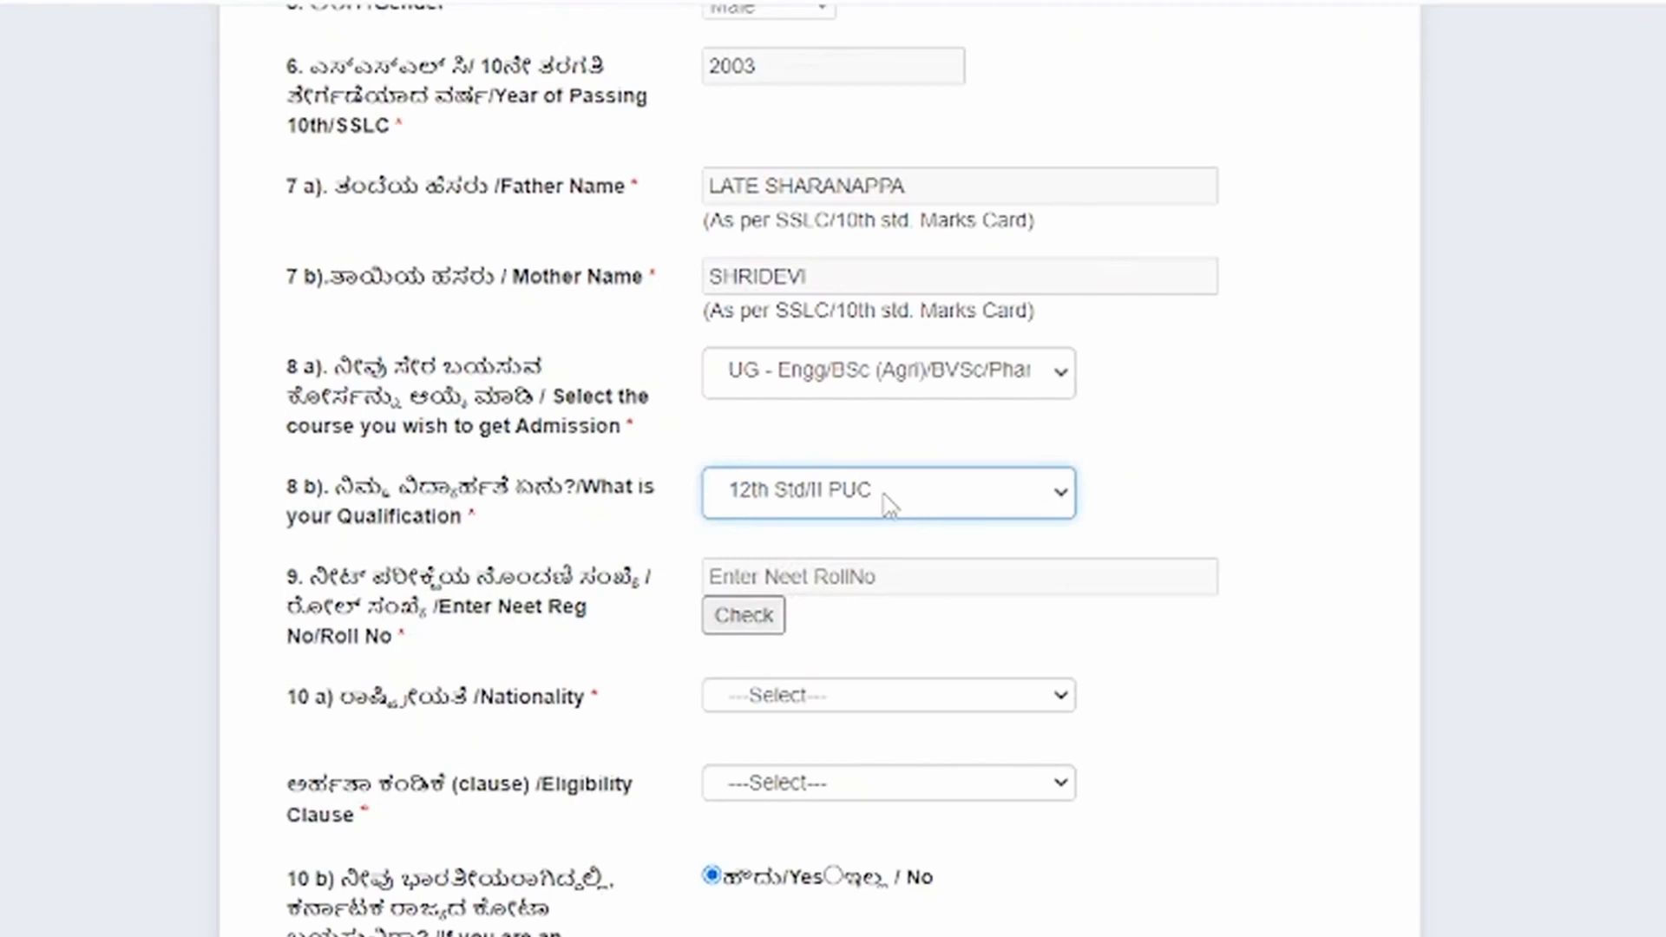
# Step: Set the nationality to Indian
pyautogui.scroll(-3, 877, 525)
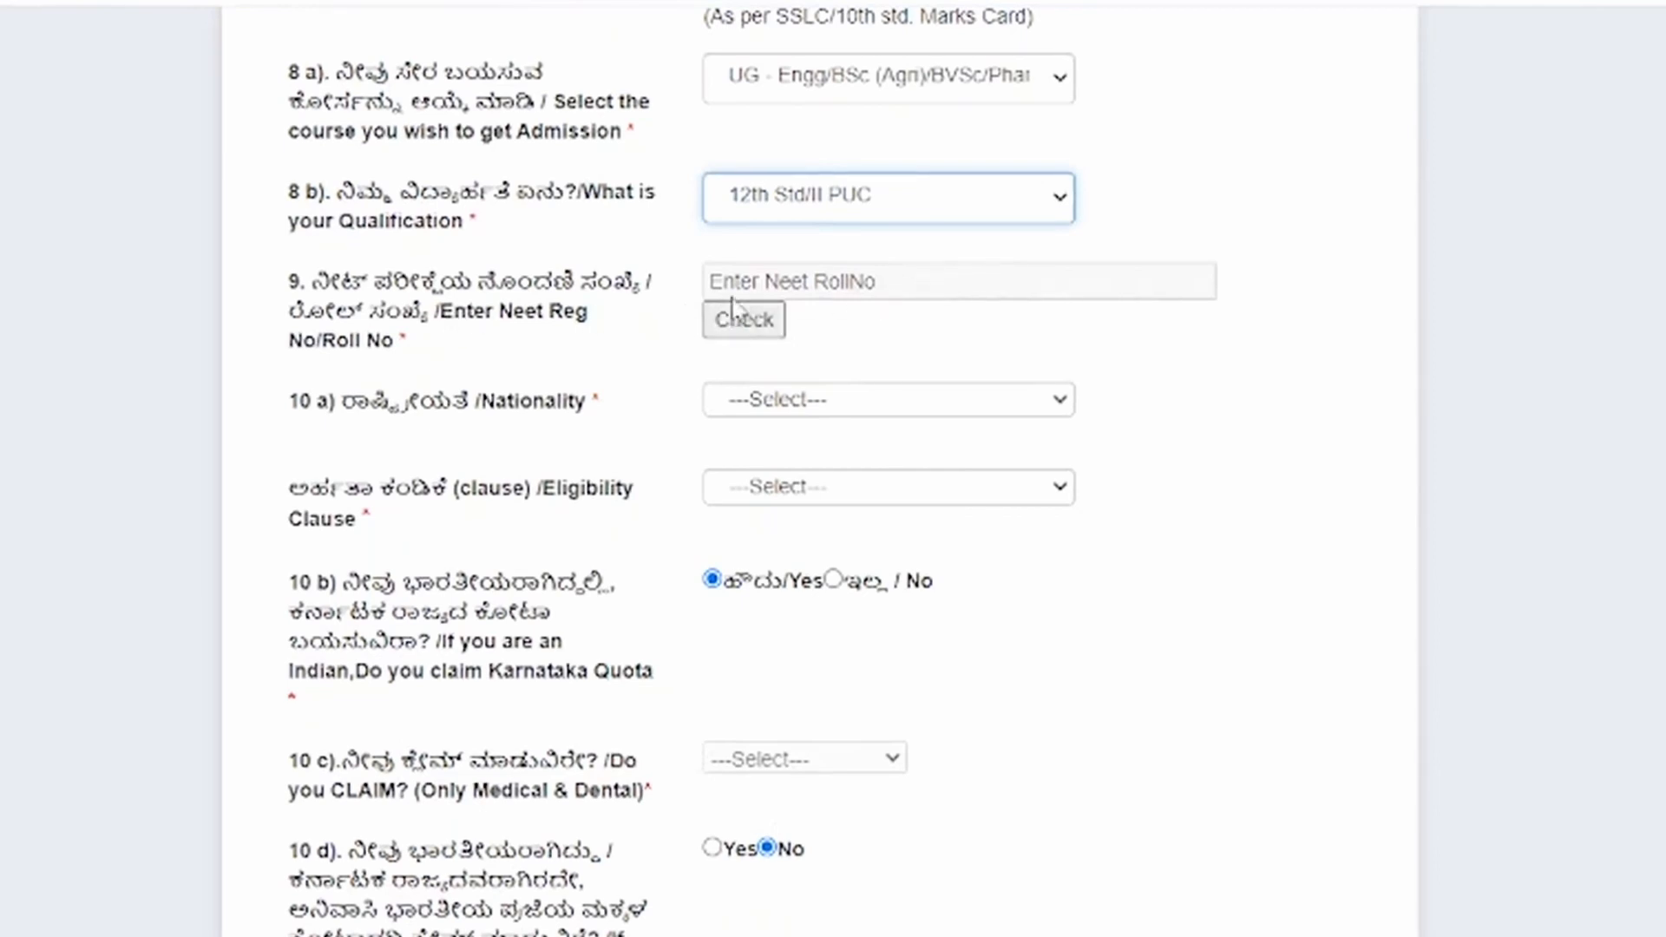
pyautogui.scroll(-2, 573, 486)
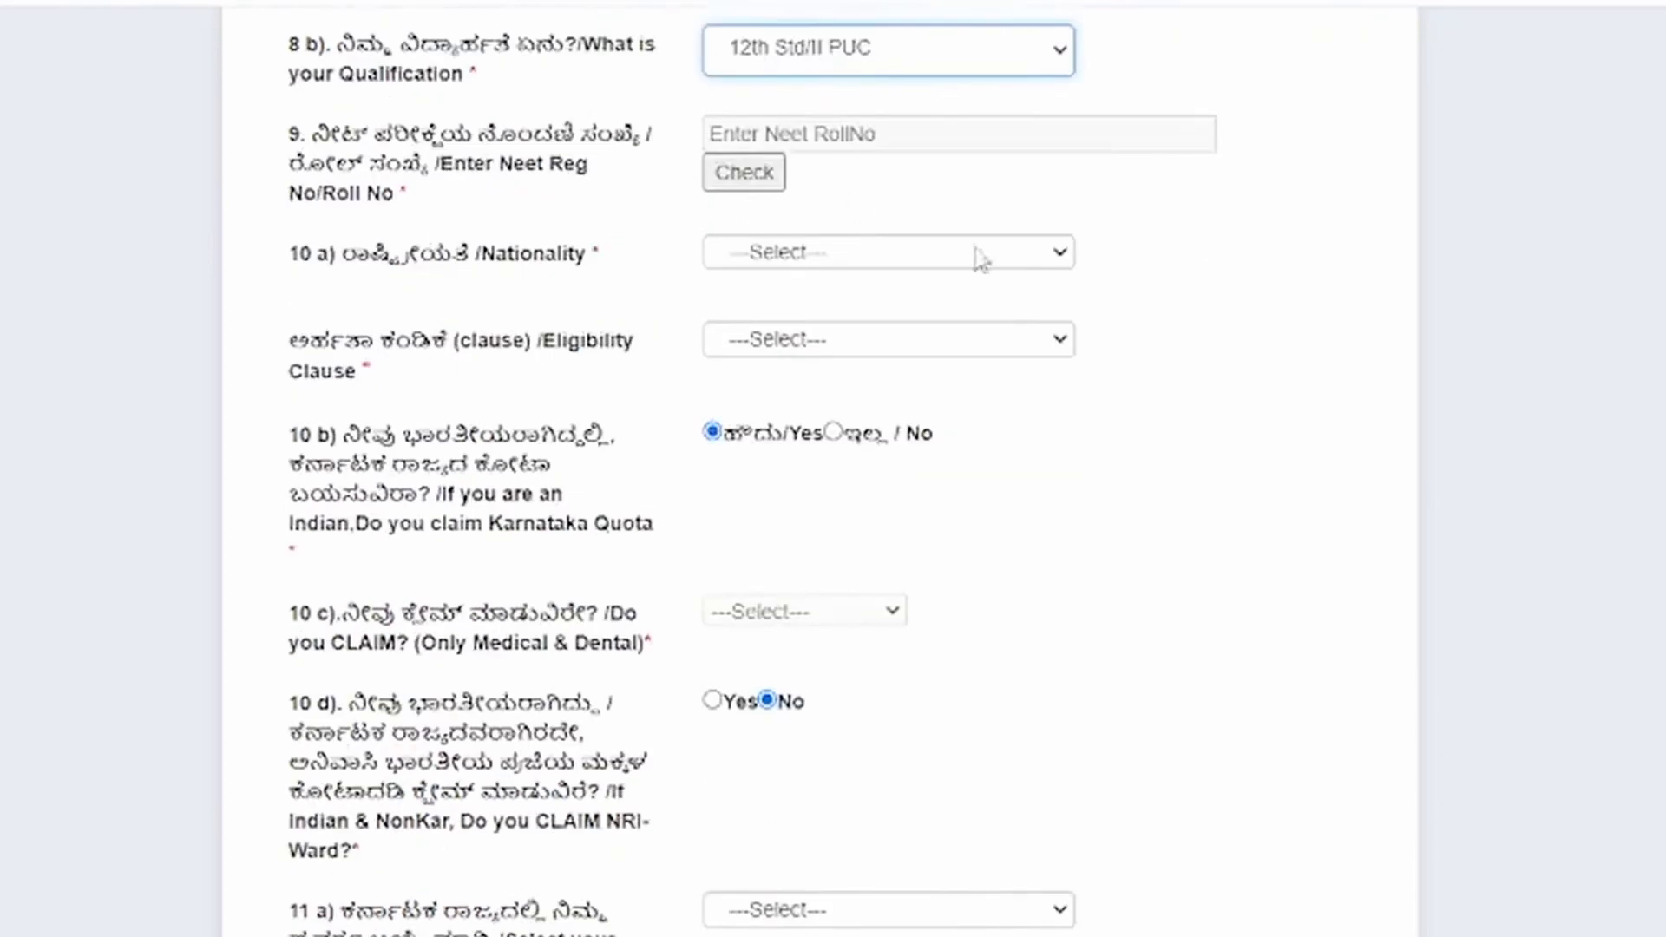
pyautogui.click(1060, 260)
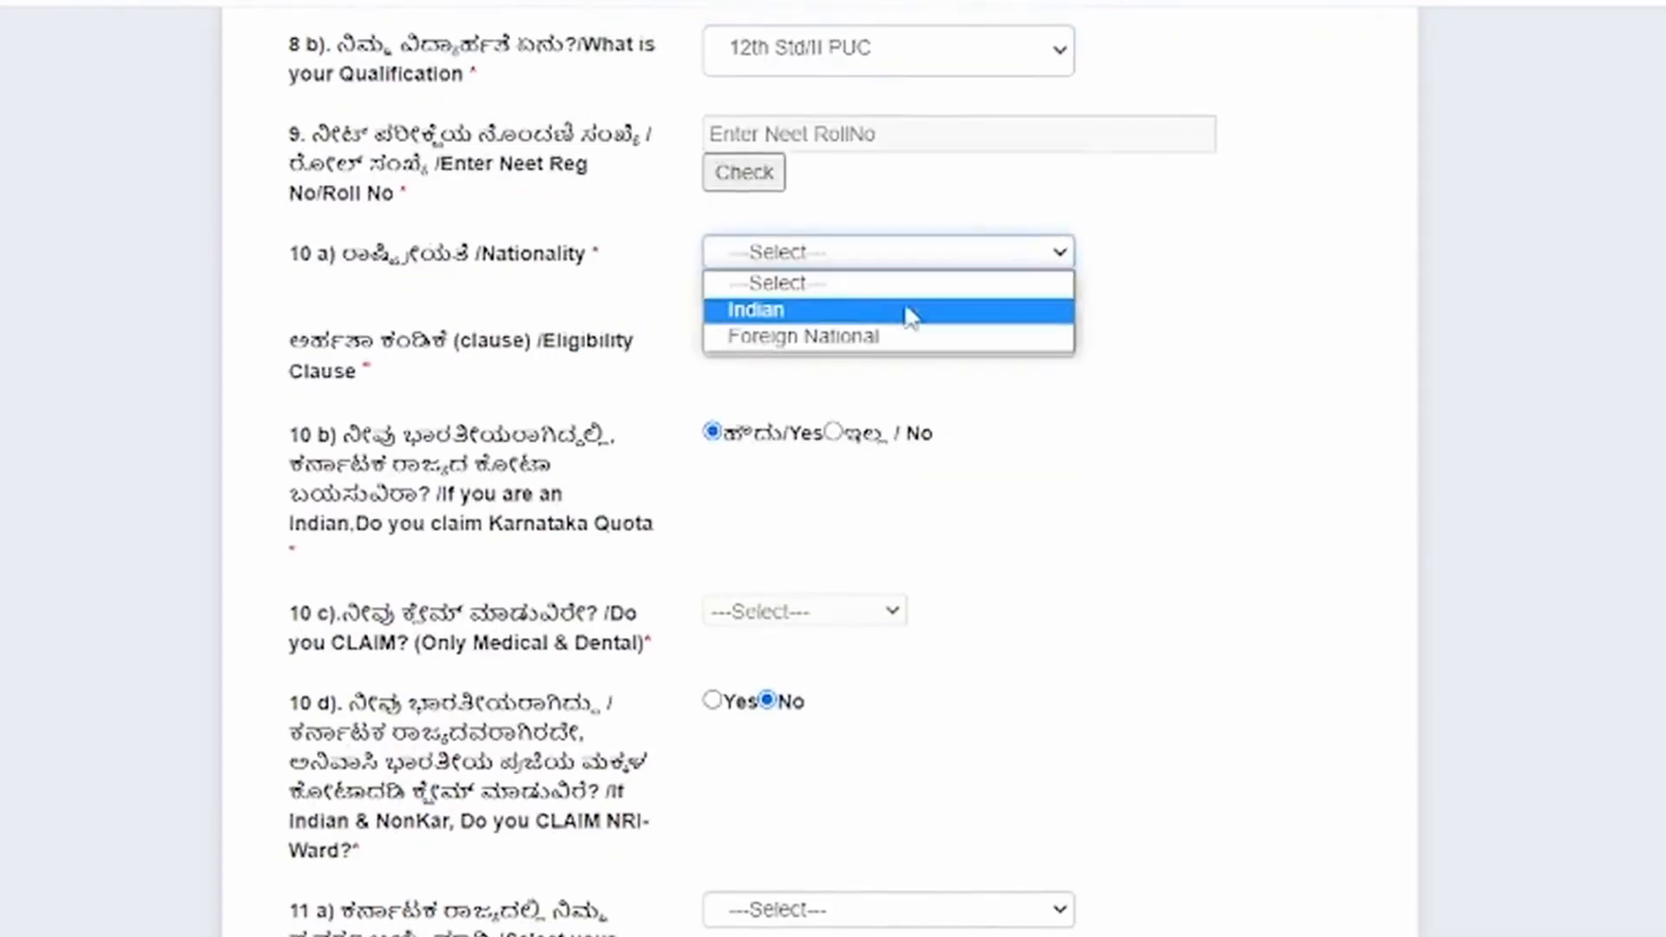
pyautogui.click(767, 312)
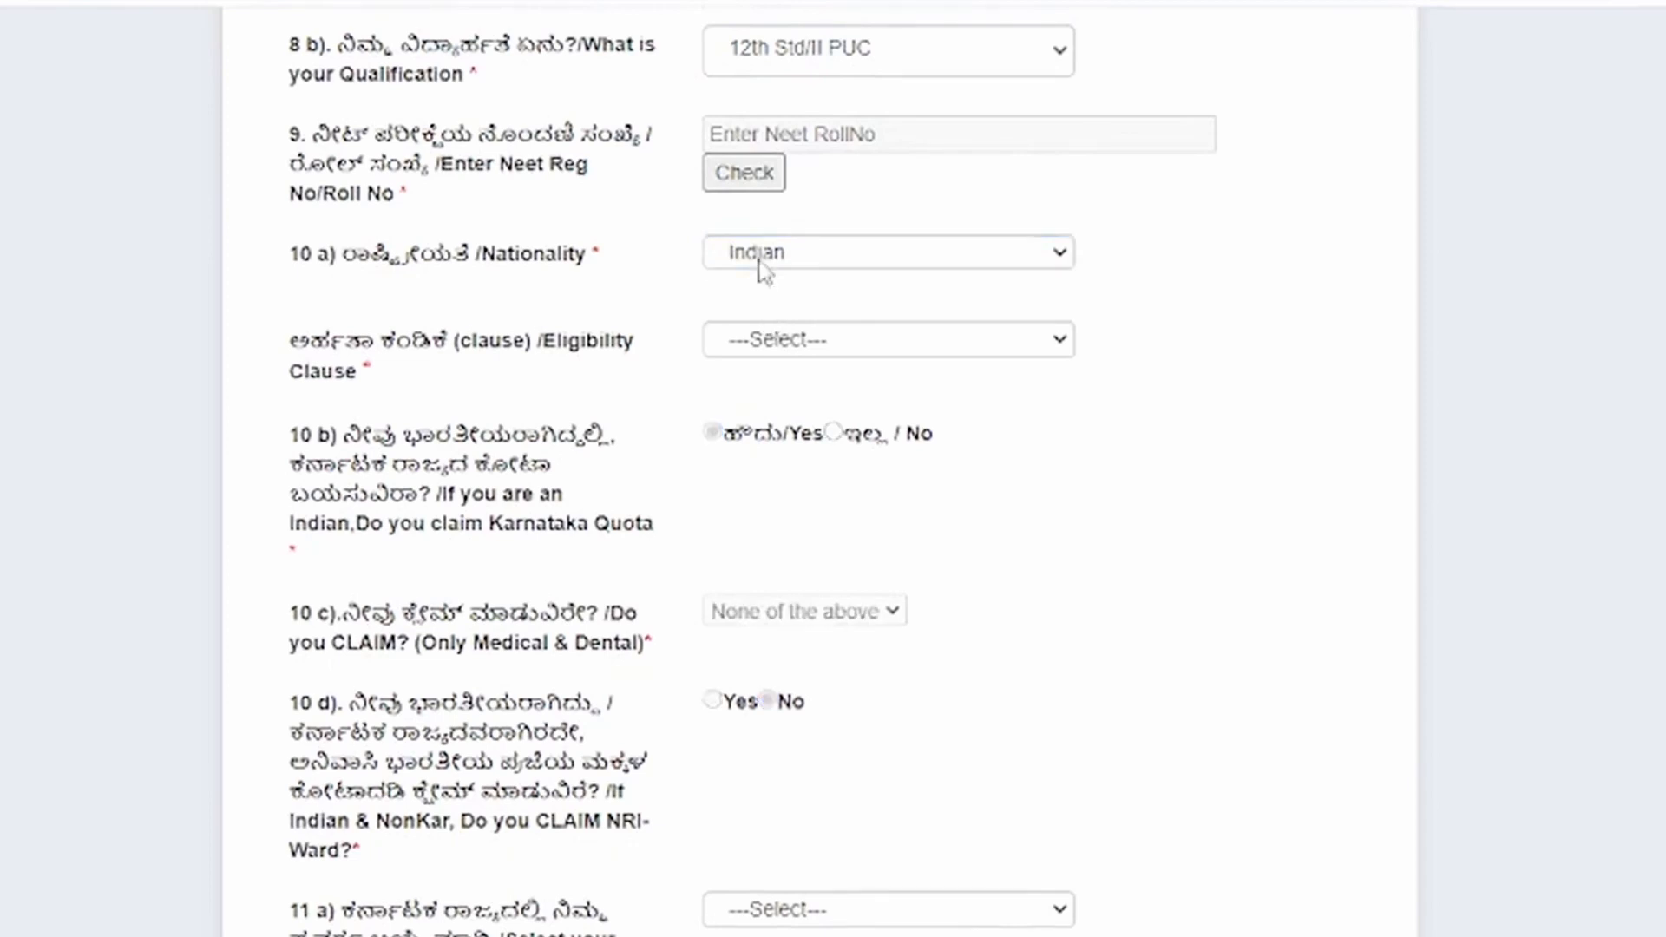
pyautogui.scroll(3, 762, 271)
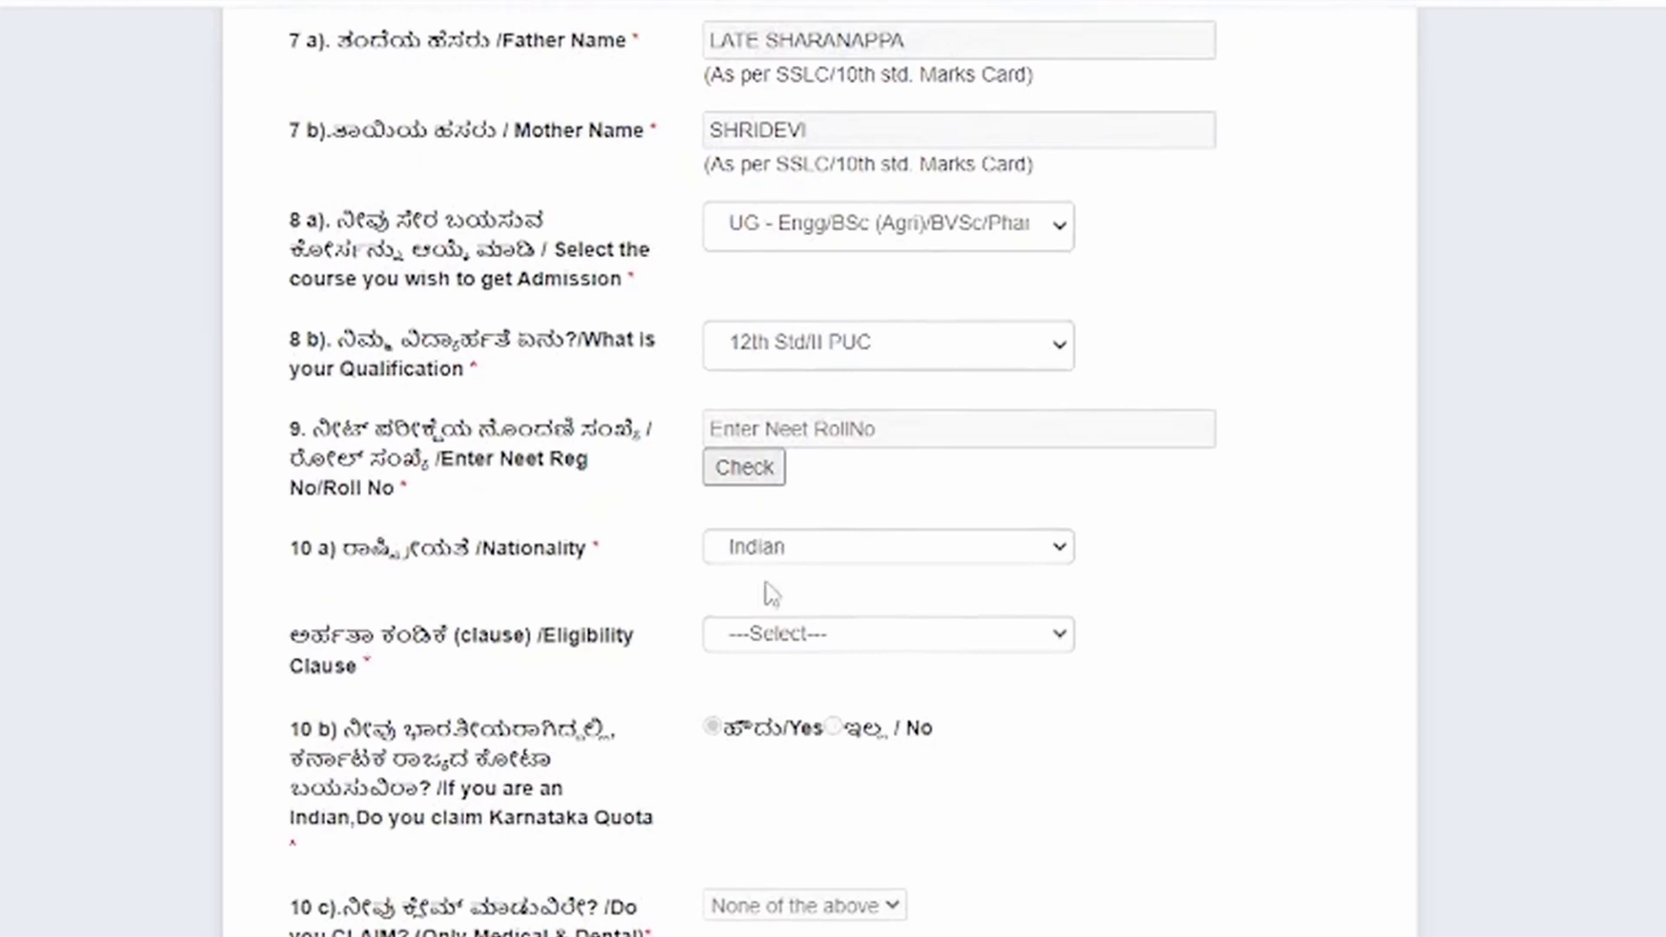
pyautogui.scroll(-3, 766, 569)
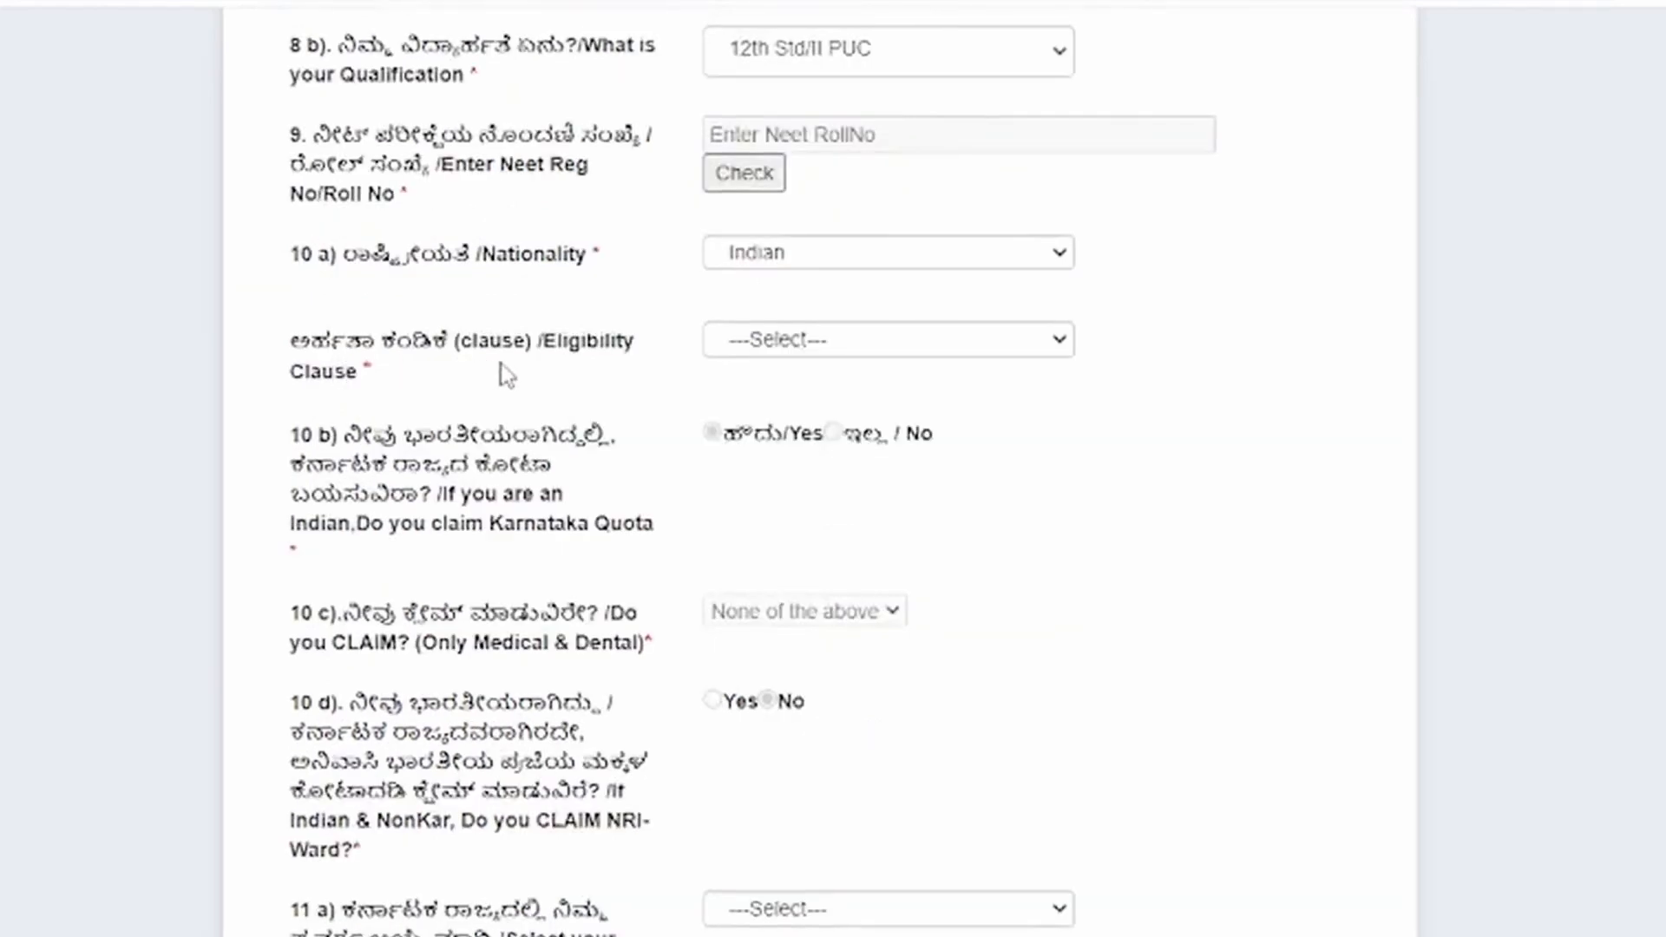
# Step: Choose 'Clause - a' in the Eligibility Clause dropdown
pyautogui.click(1060, 343)
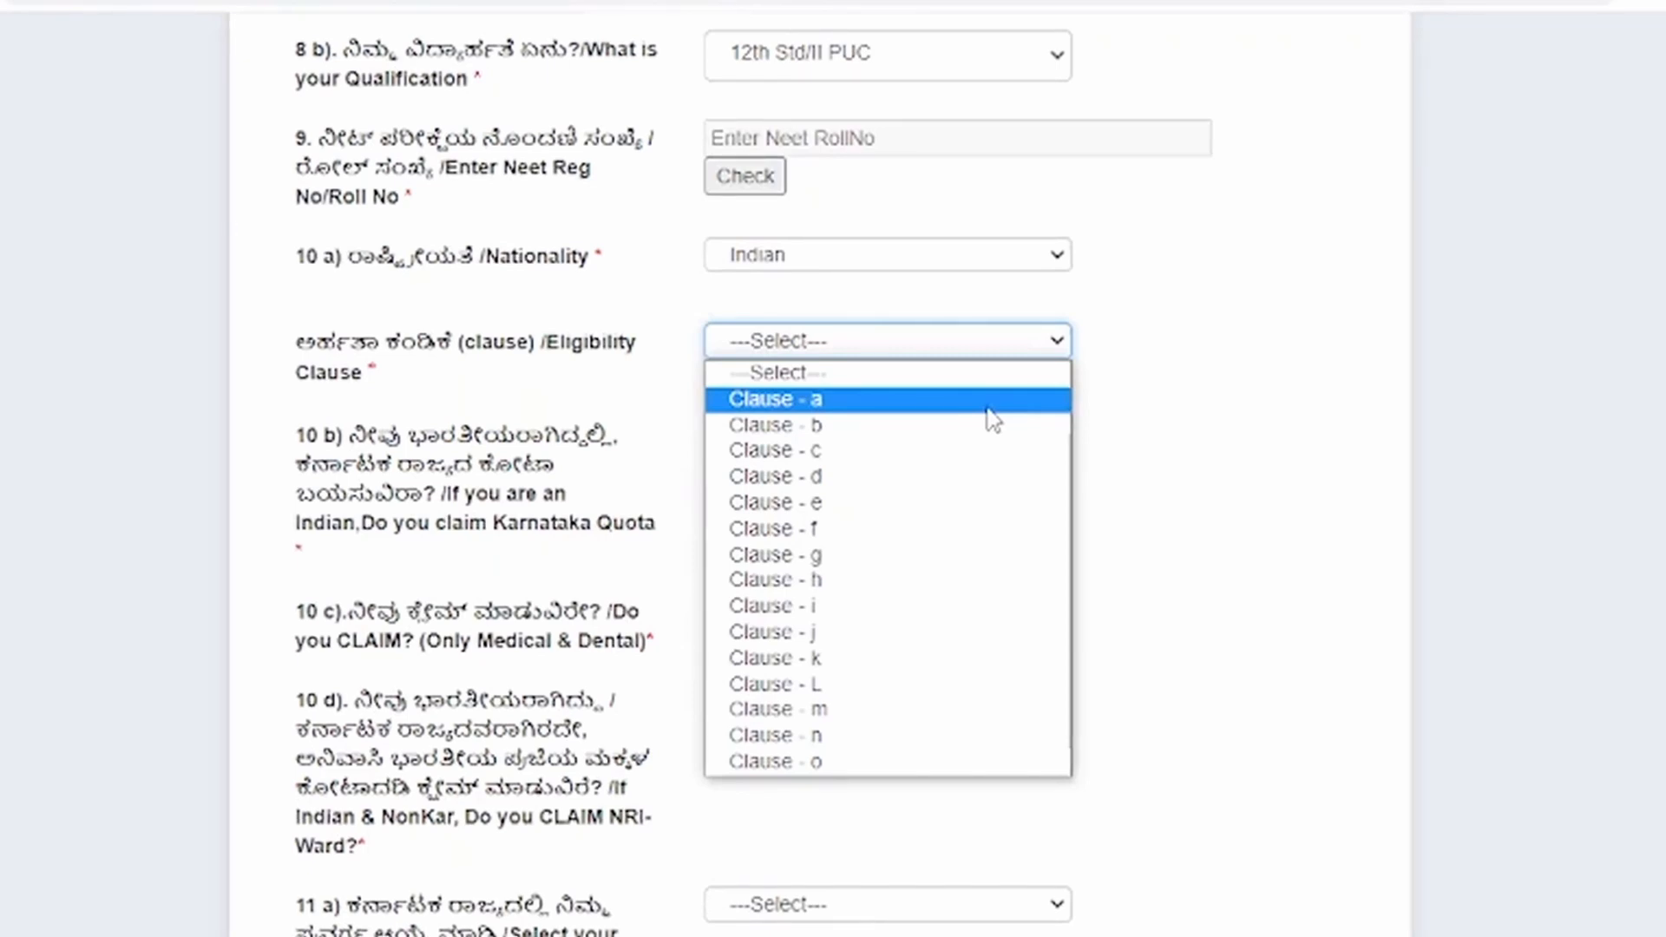
pyautogui.click(988, 400)
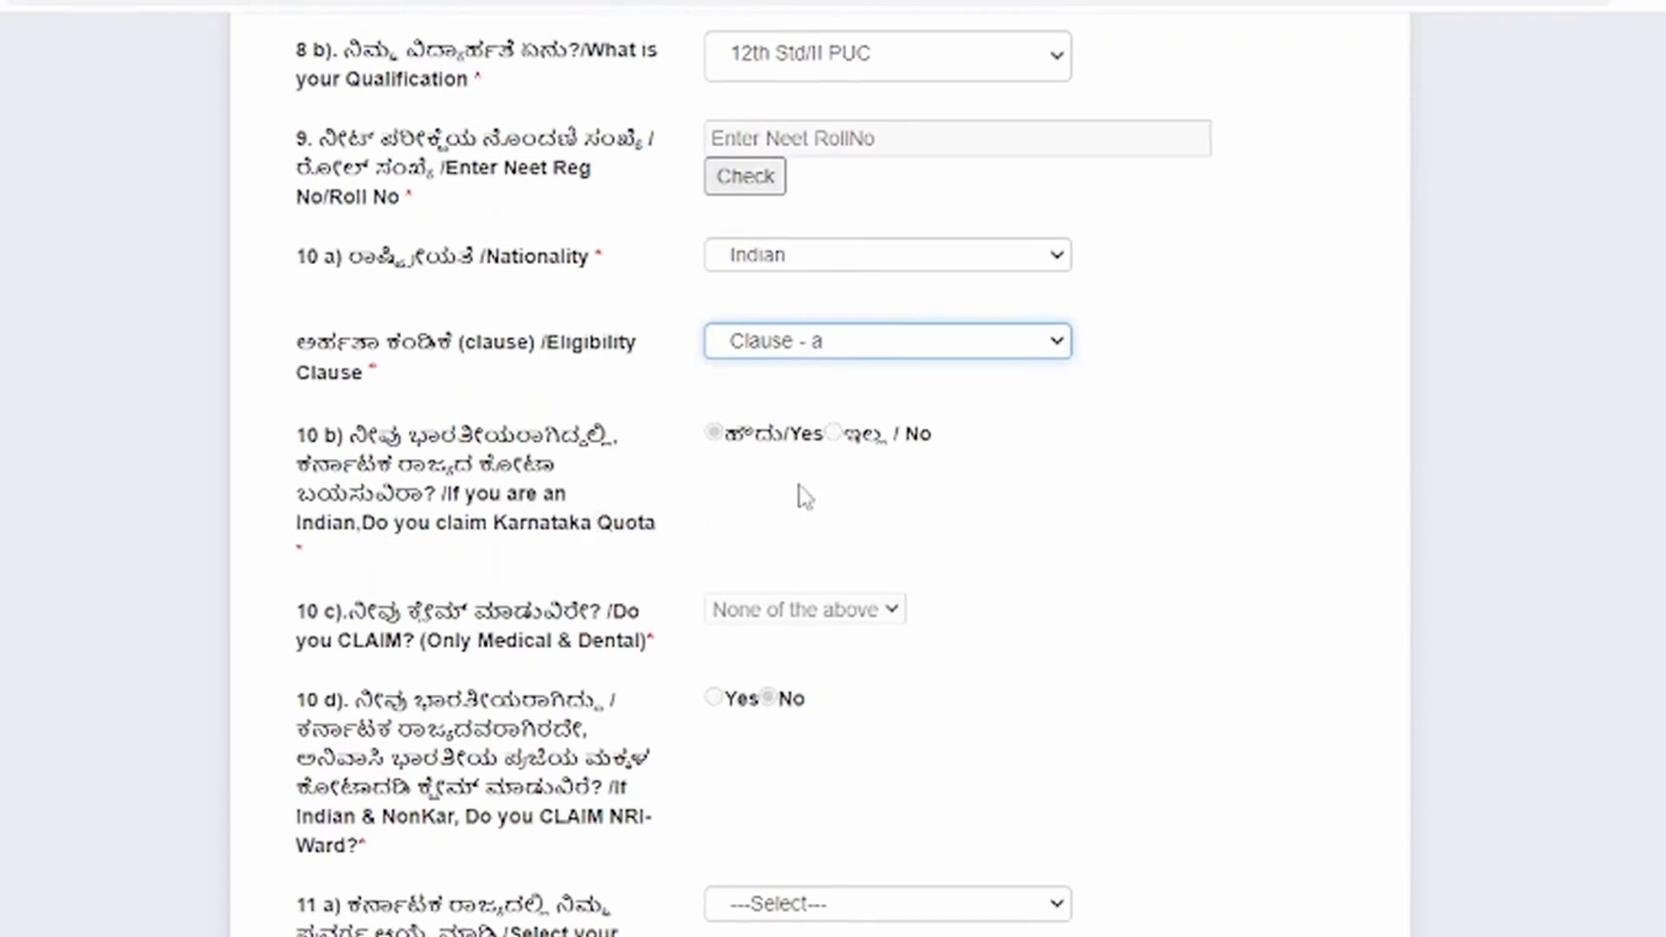
pyautogui.scroll(-3, 728, 613)
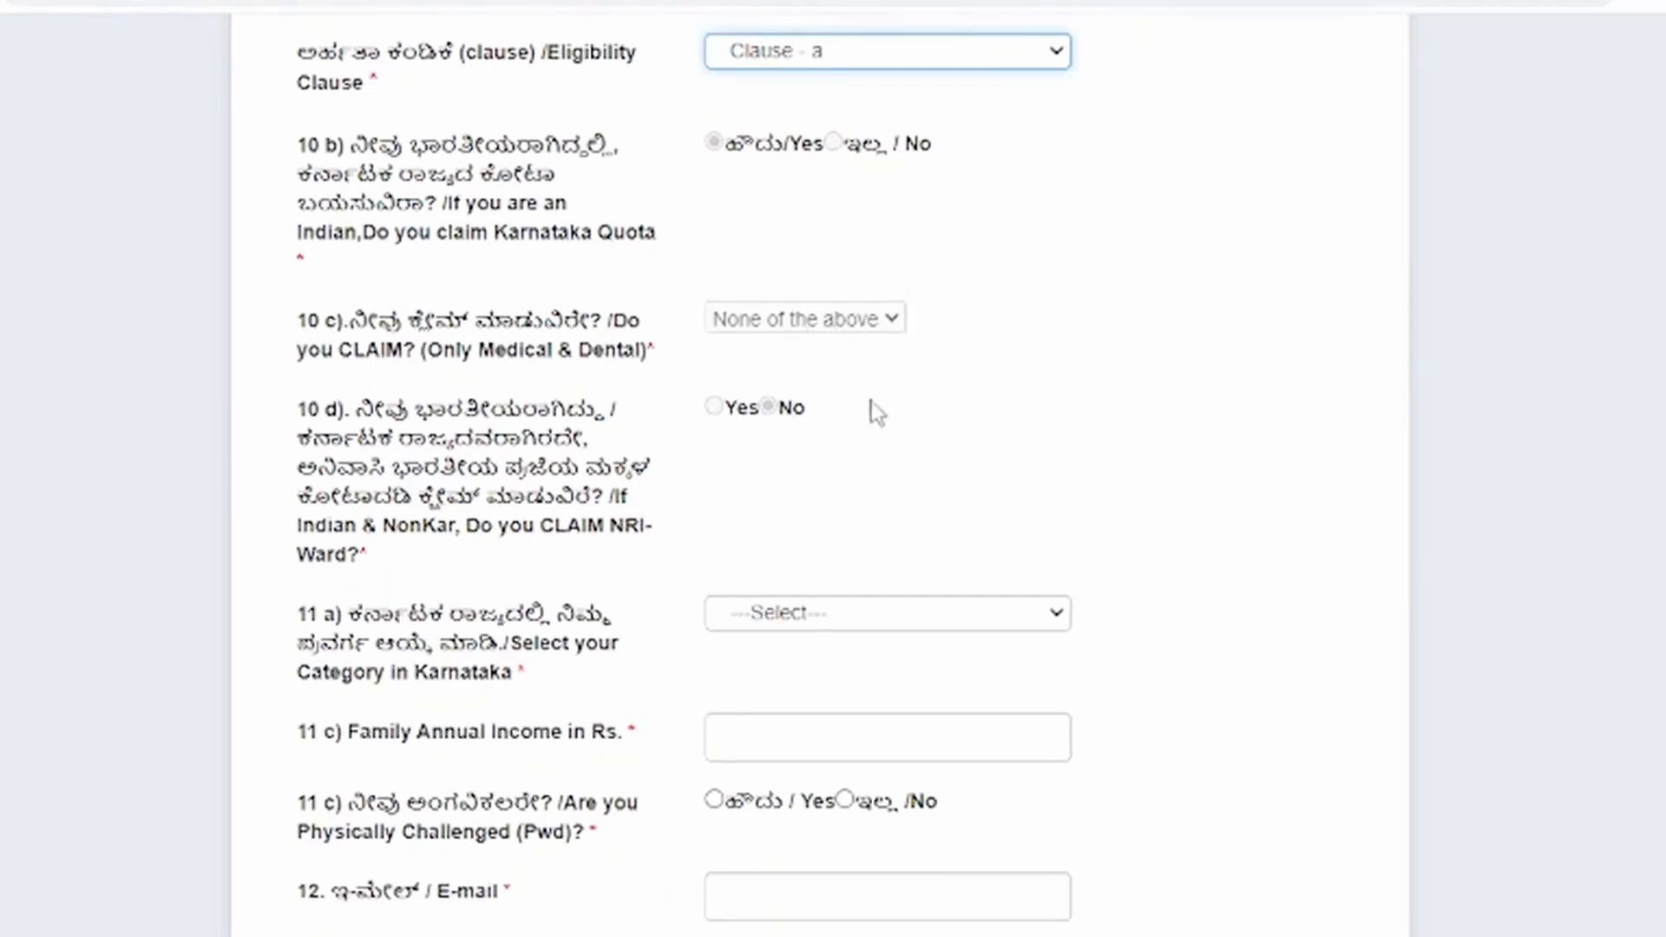
# Step: Bring up the question 11 a) category list (SC, ST, CAT-I, 2A, 2B, 3A, 3B, GM)
pyautogui.scroll(-2, 811, 601)
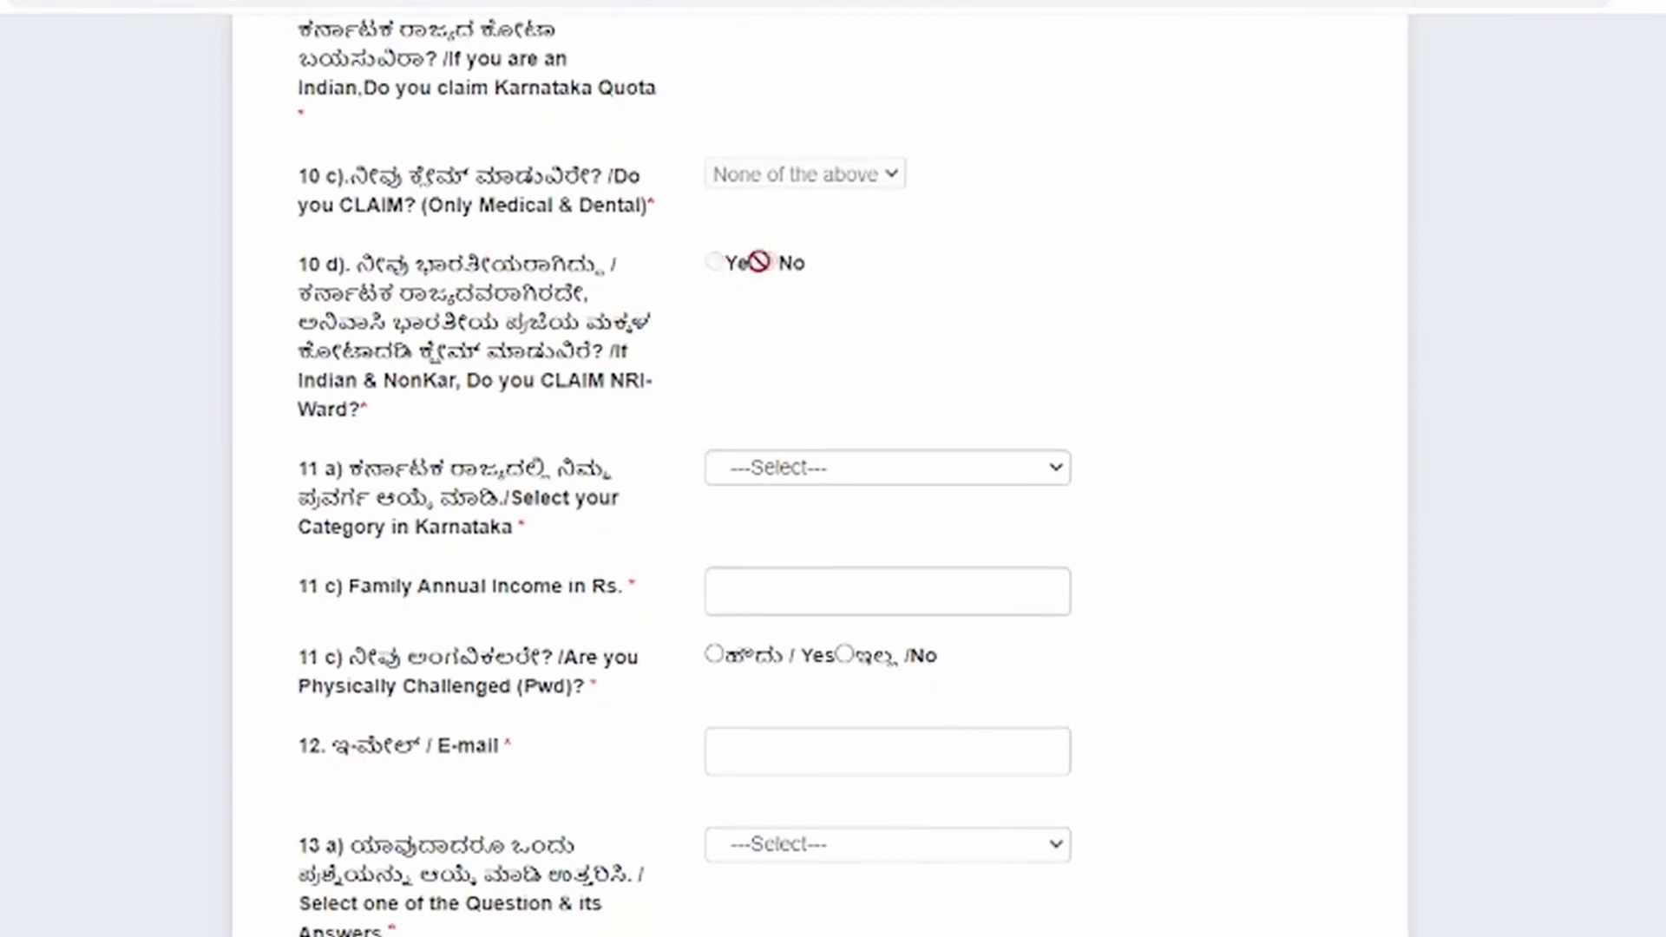
pyautogui.scroll(-3, 751, 260)
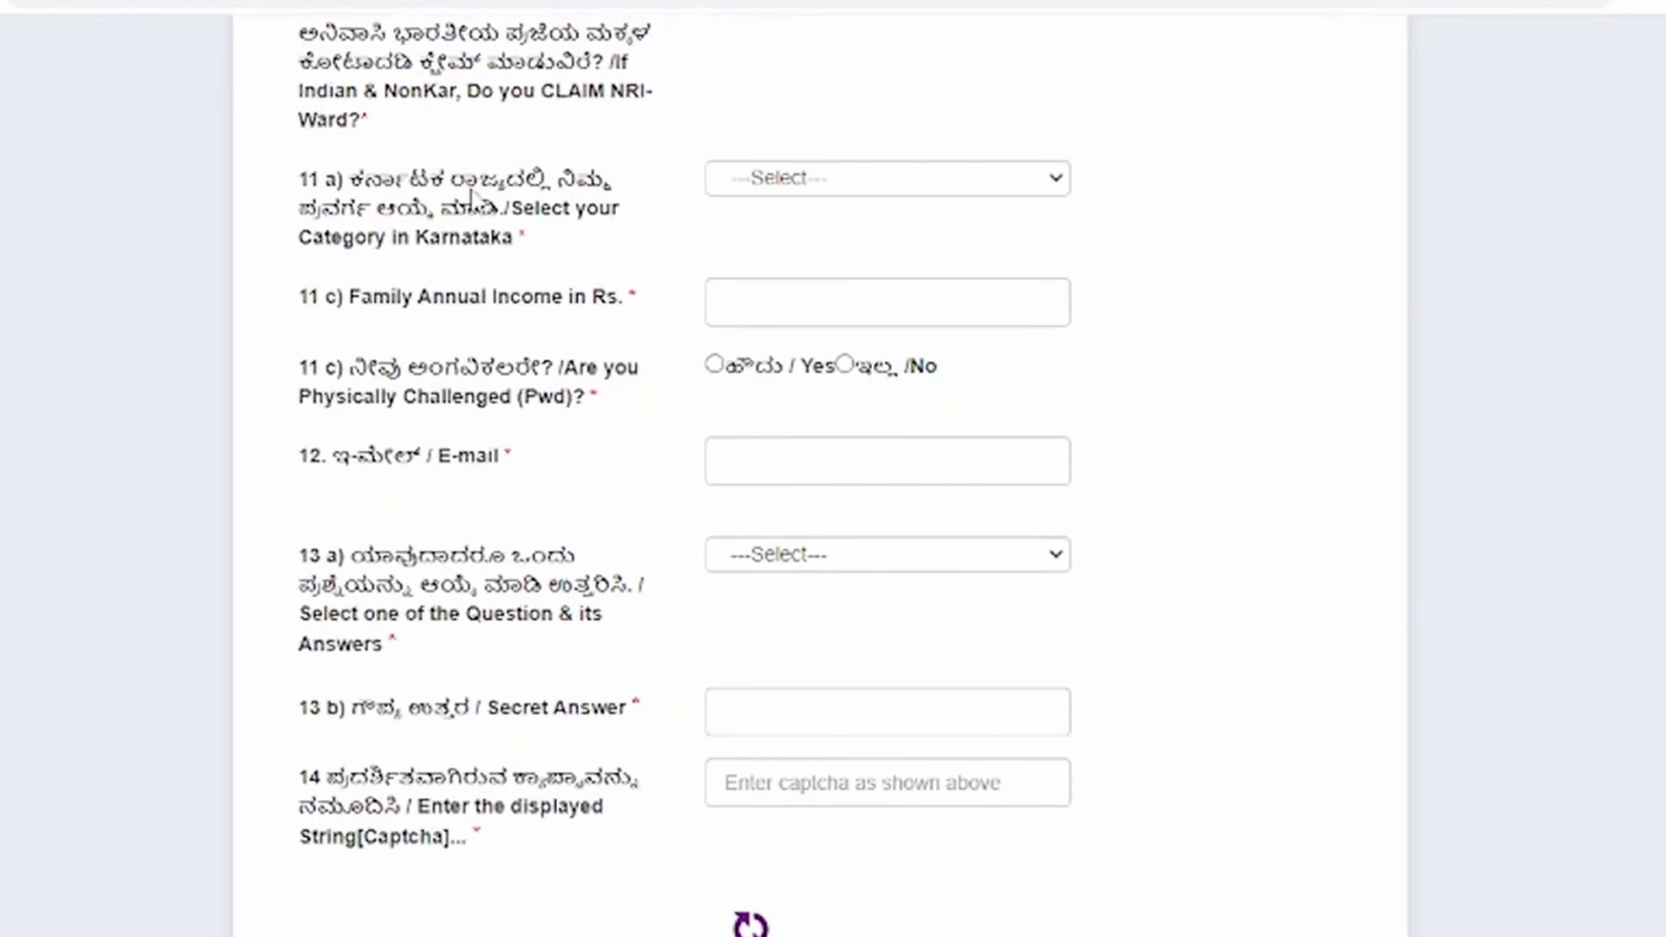
pyautogui.click(1060, 180)
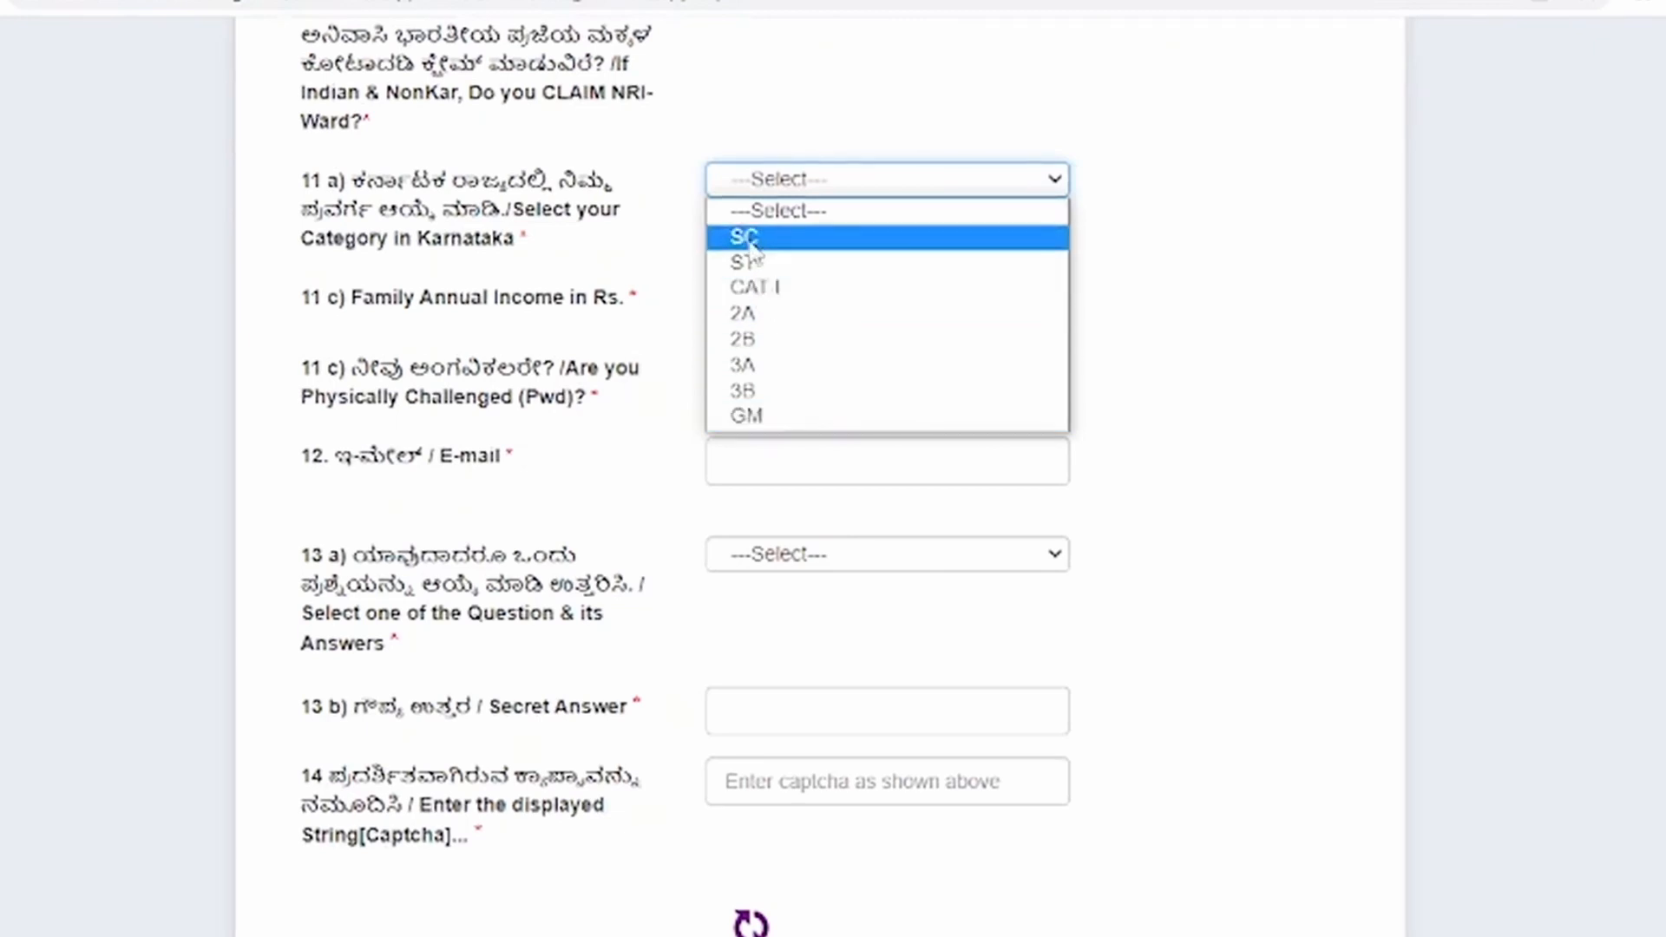
# Step: Set the Karnataka category to 3A and the family annual income to 1200000
pyautogui.click(742, 365)
pyautogui.press('Tab')
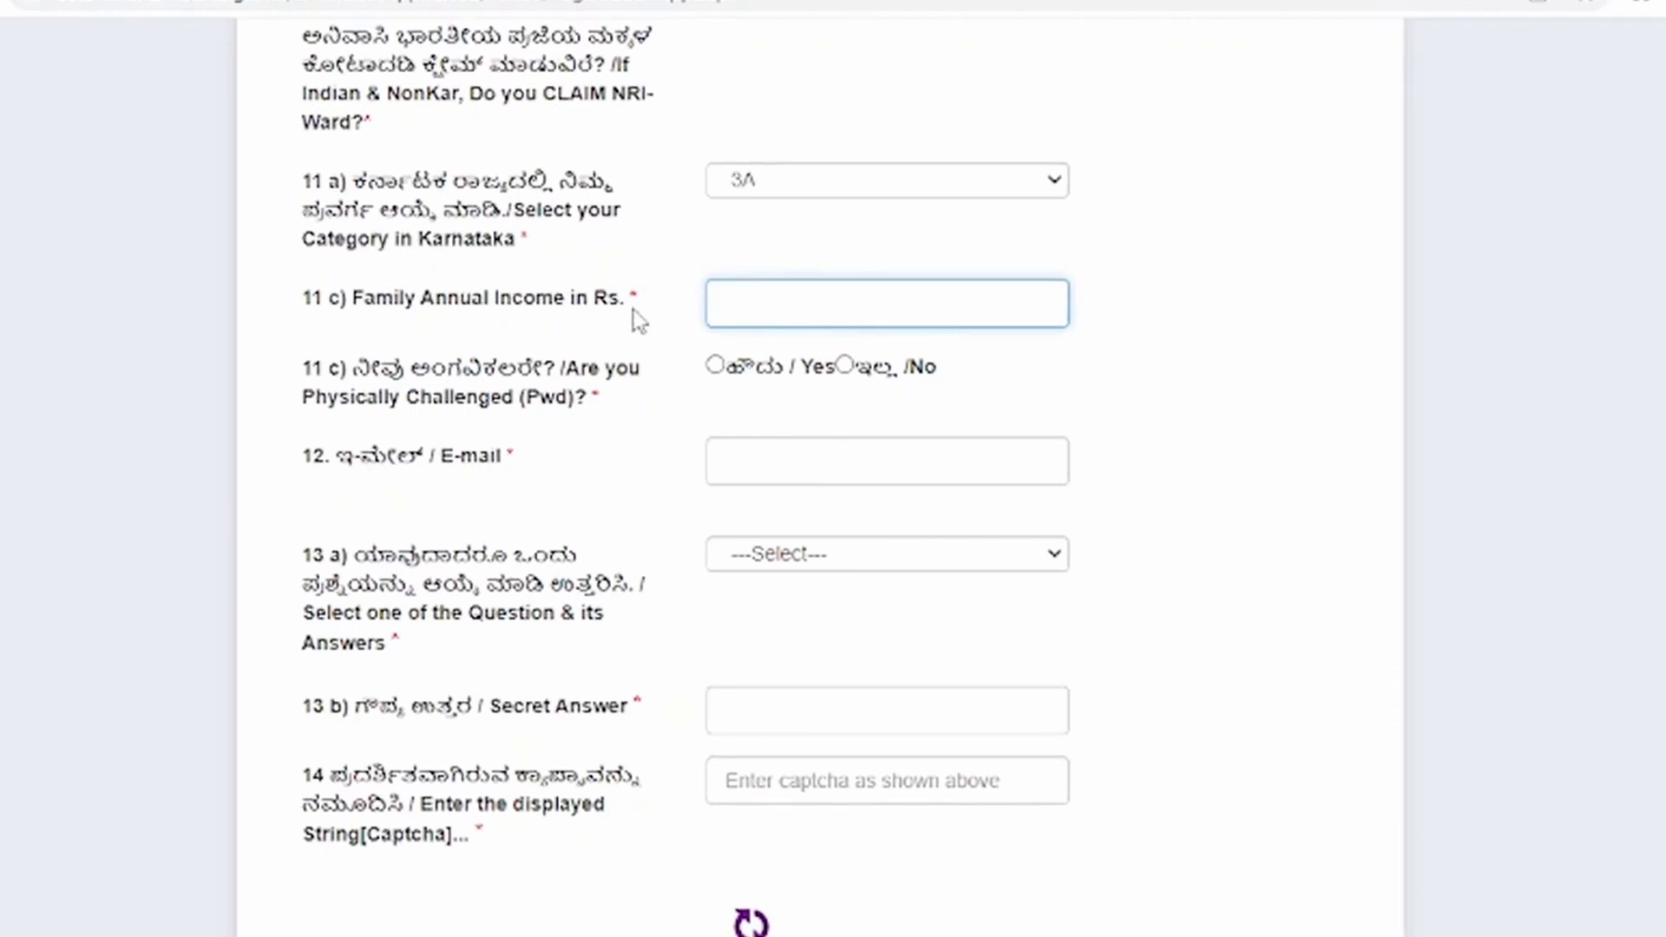
pyautogui.write('1200000')
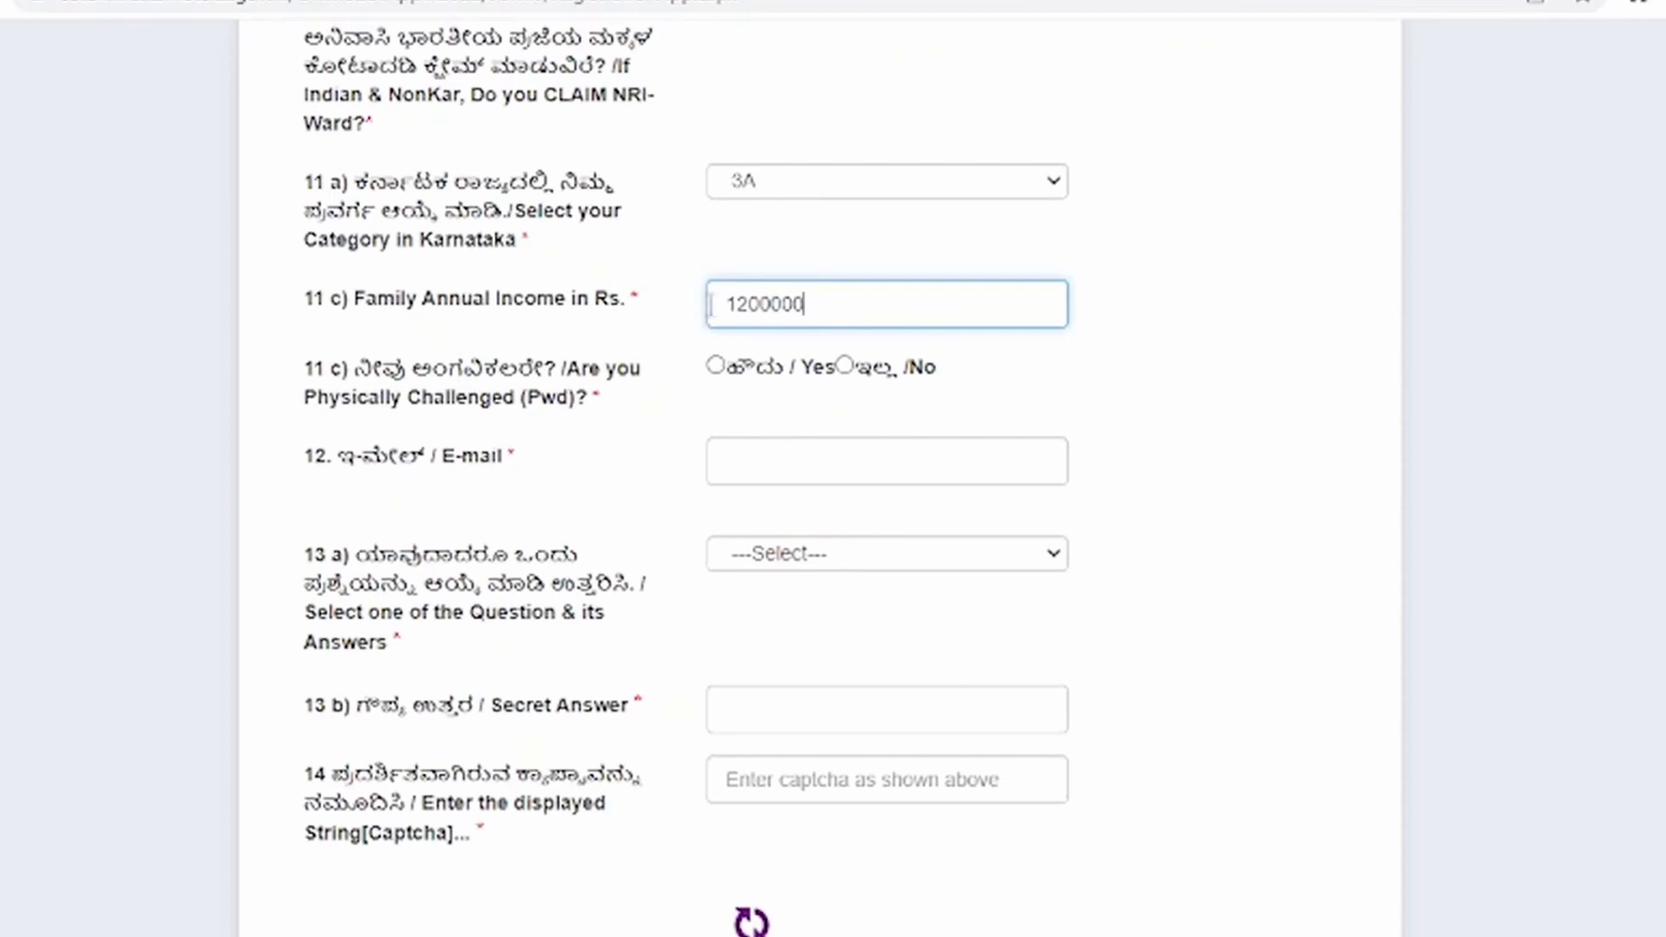
pyautogui.scroll(-1, 436, 416)
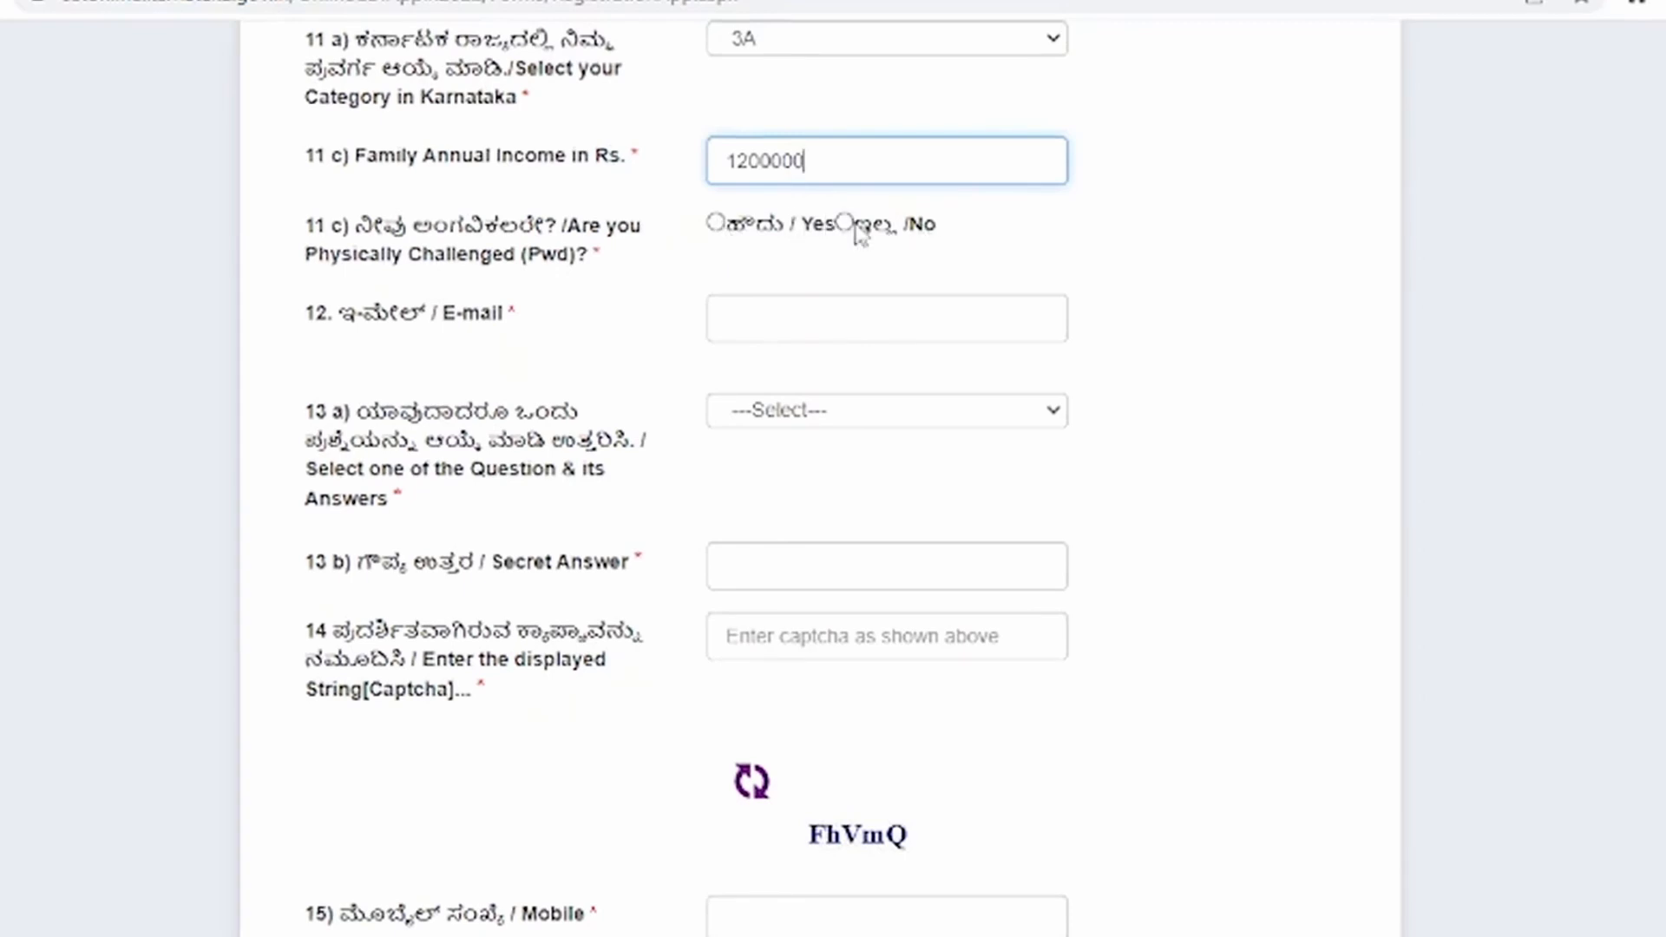
pyautogui.click(715, 223)
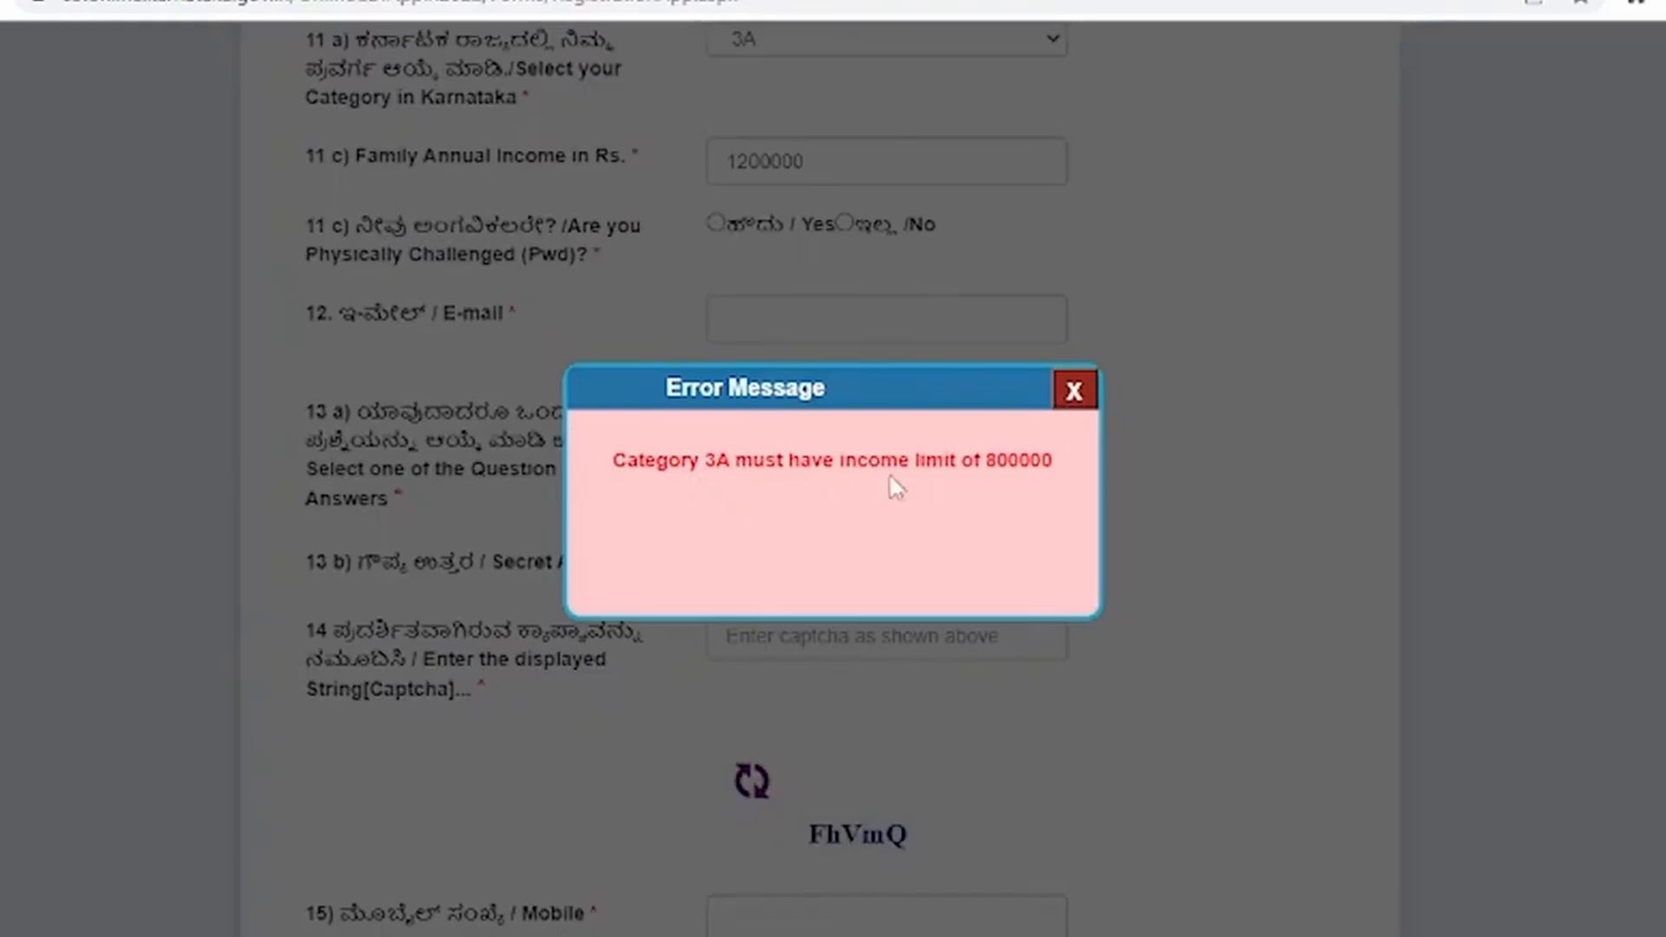
pyautogui.click(1072, 392)
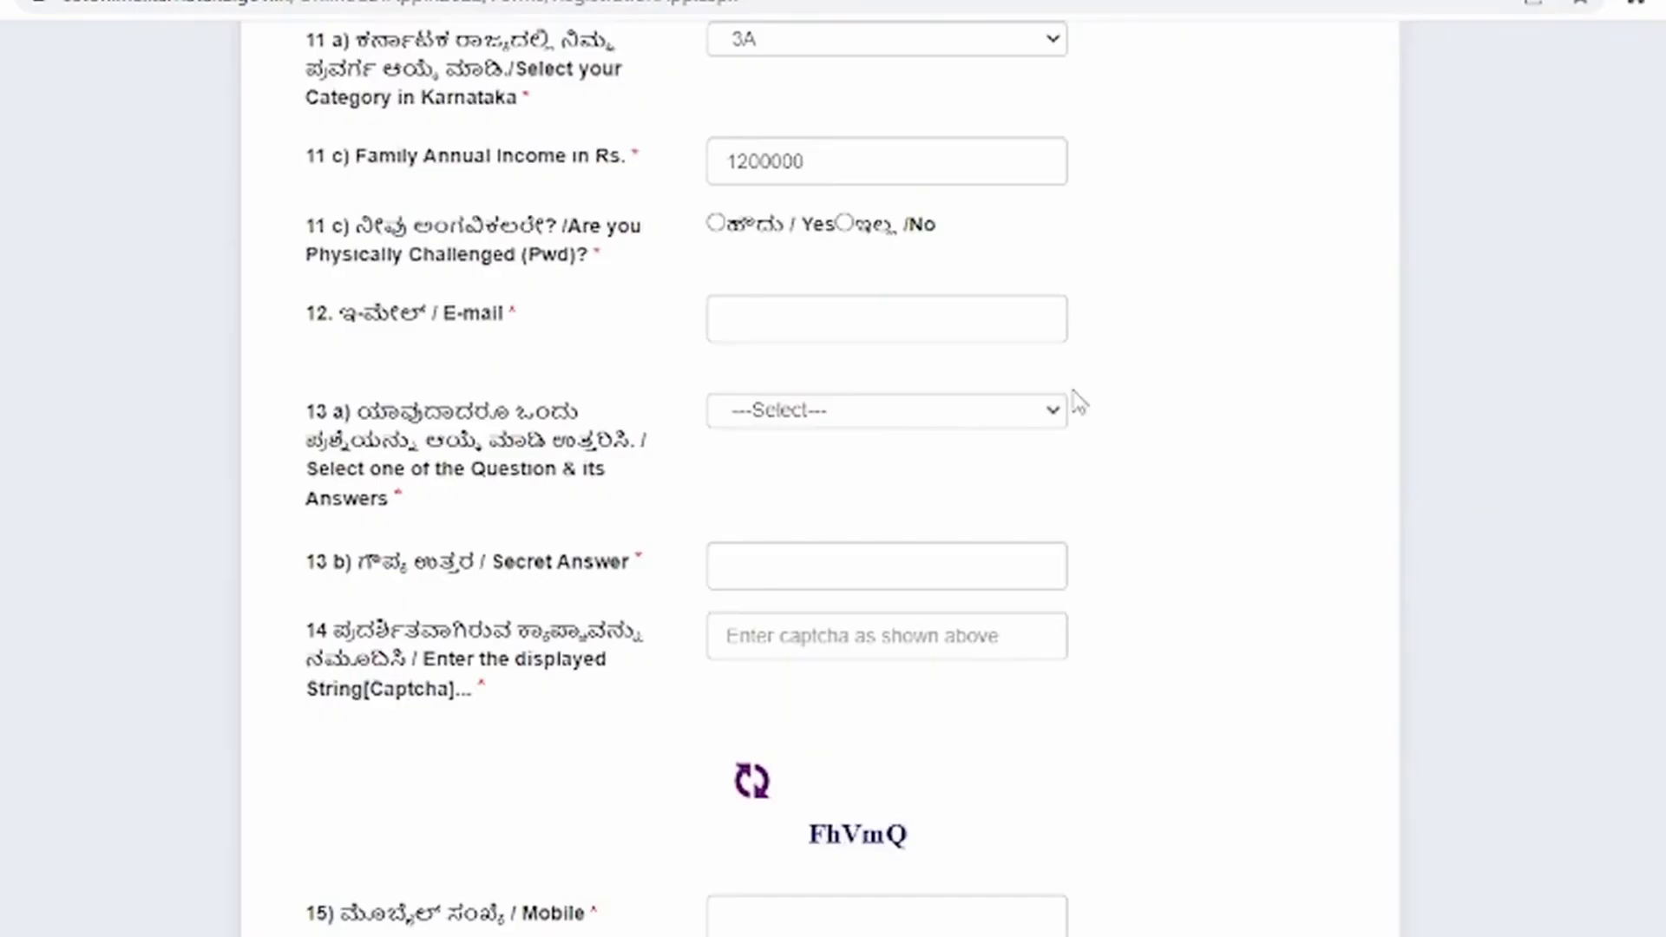
pyautogui.scroll(3, 1076, 401)
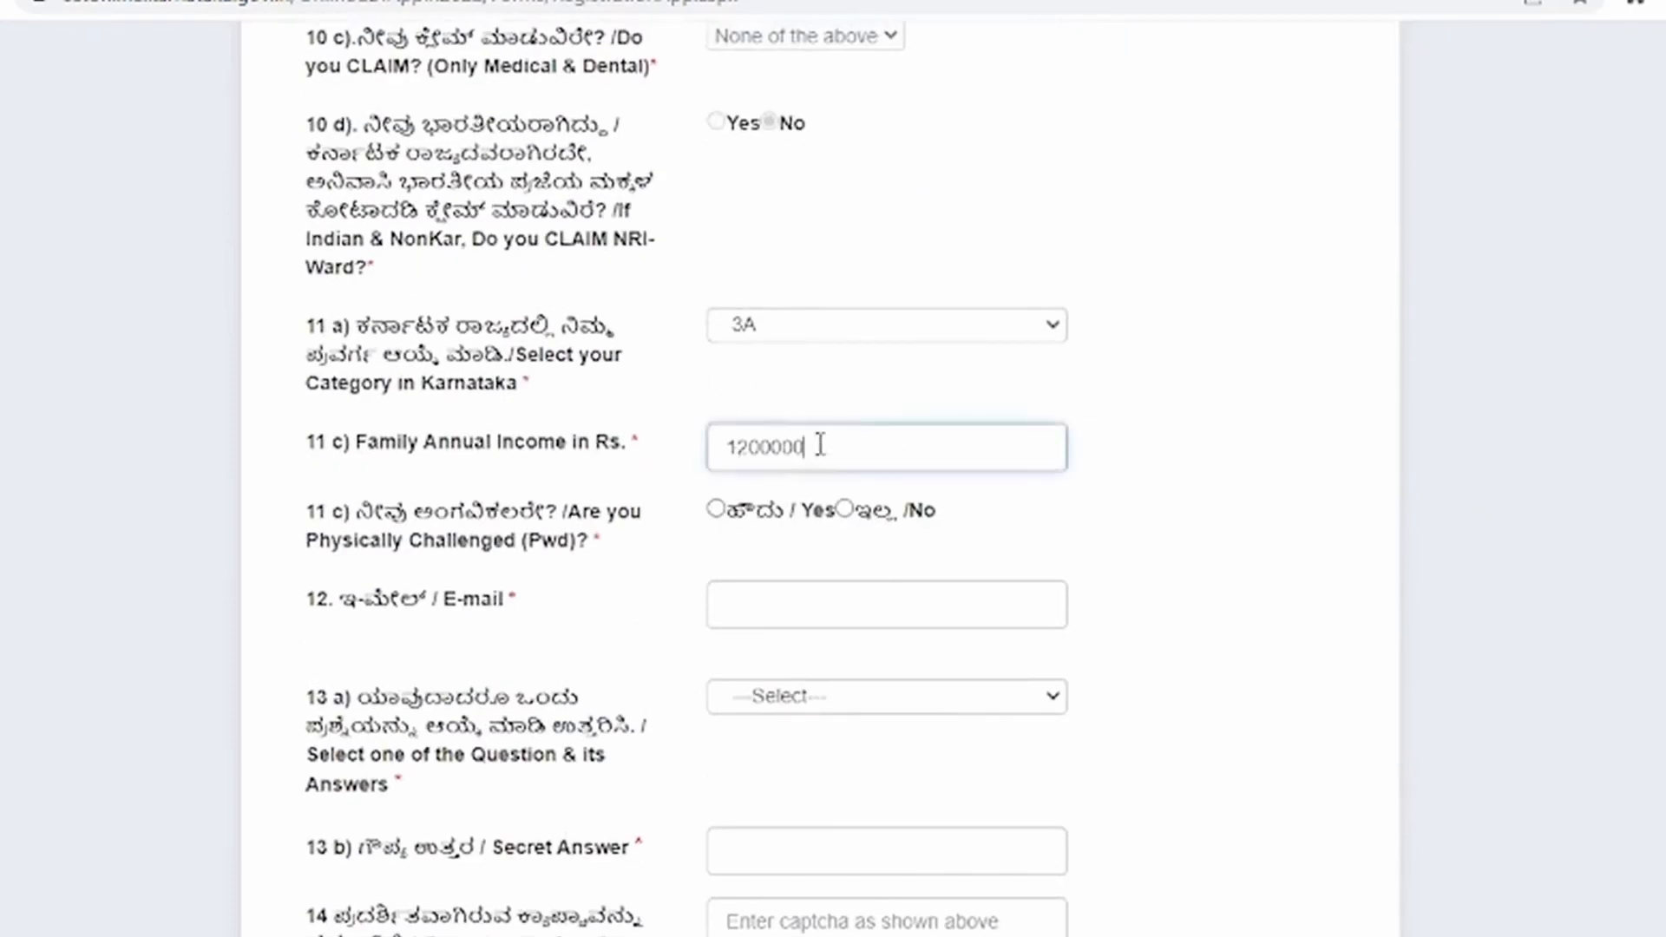
# Step: Change the family annual income to 800000 and answer Yes to physically challenged
pyautogui.moveTo(815, 450); pyautogui.dragTo(710, 475)
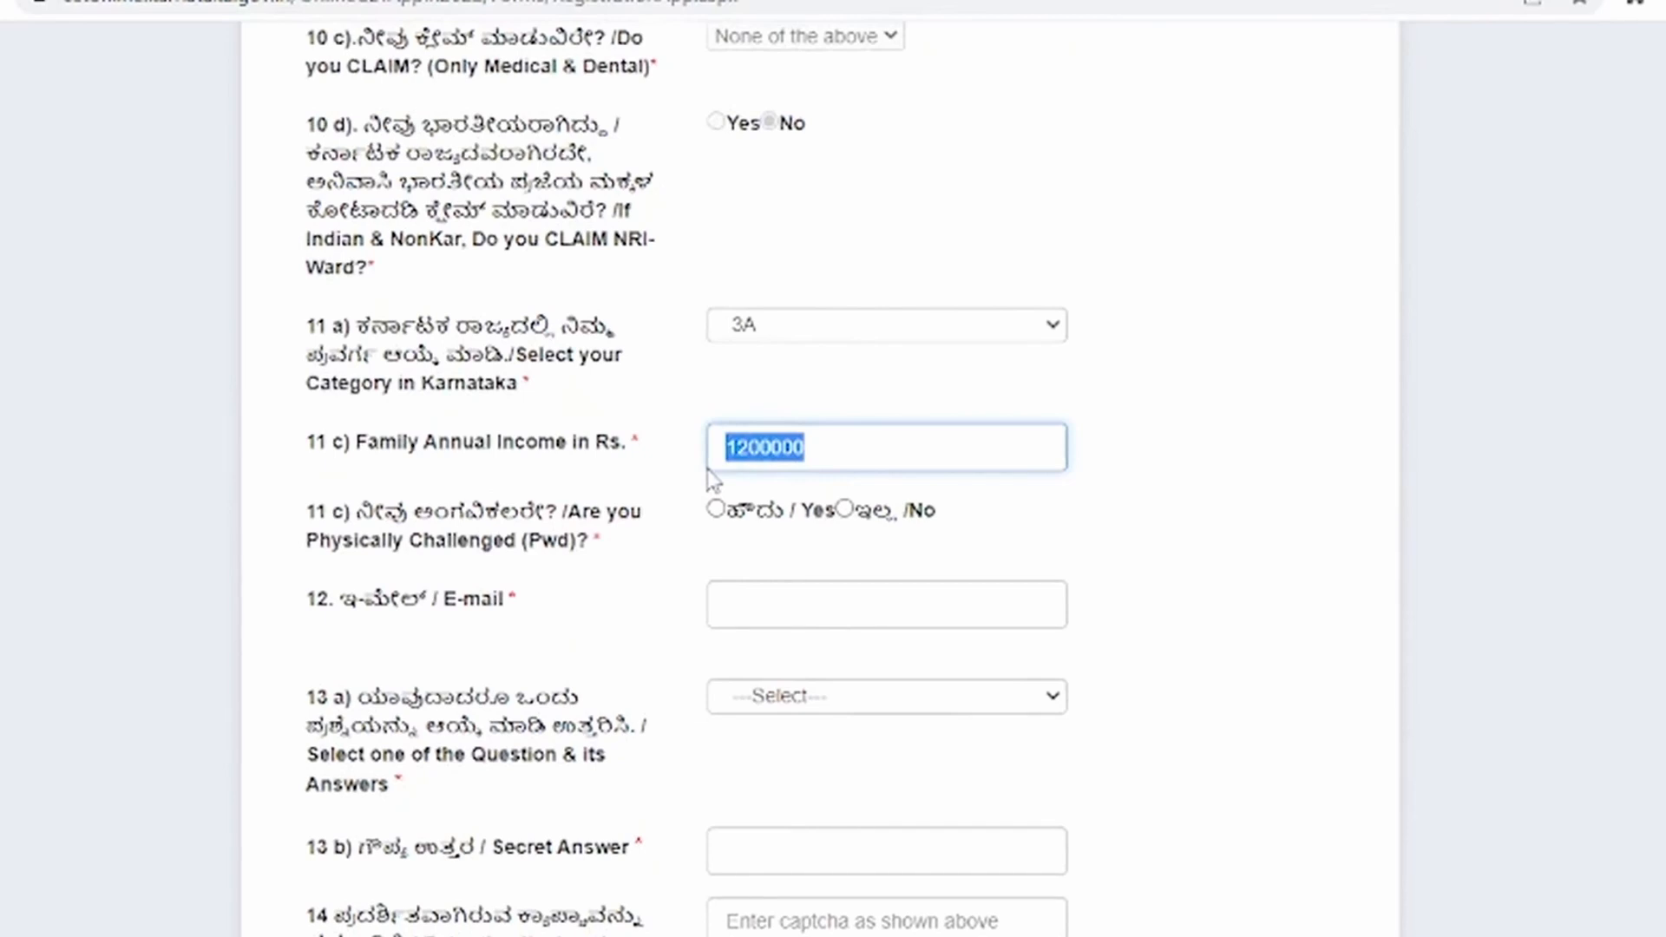
pyautogui.write('800000')
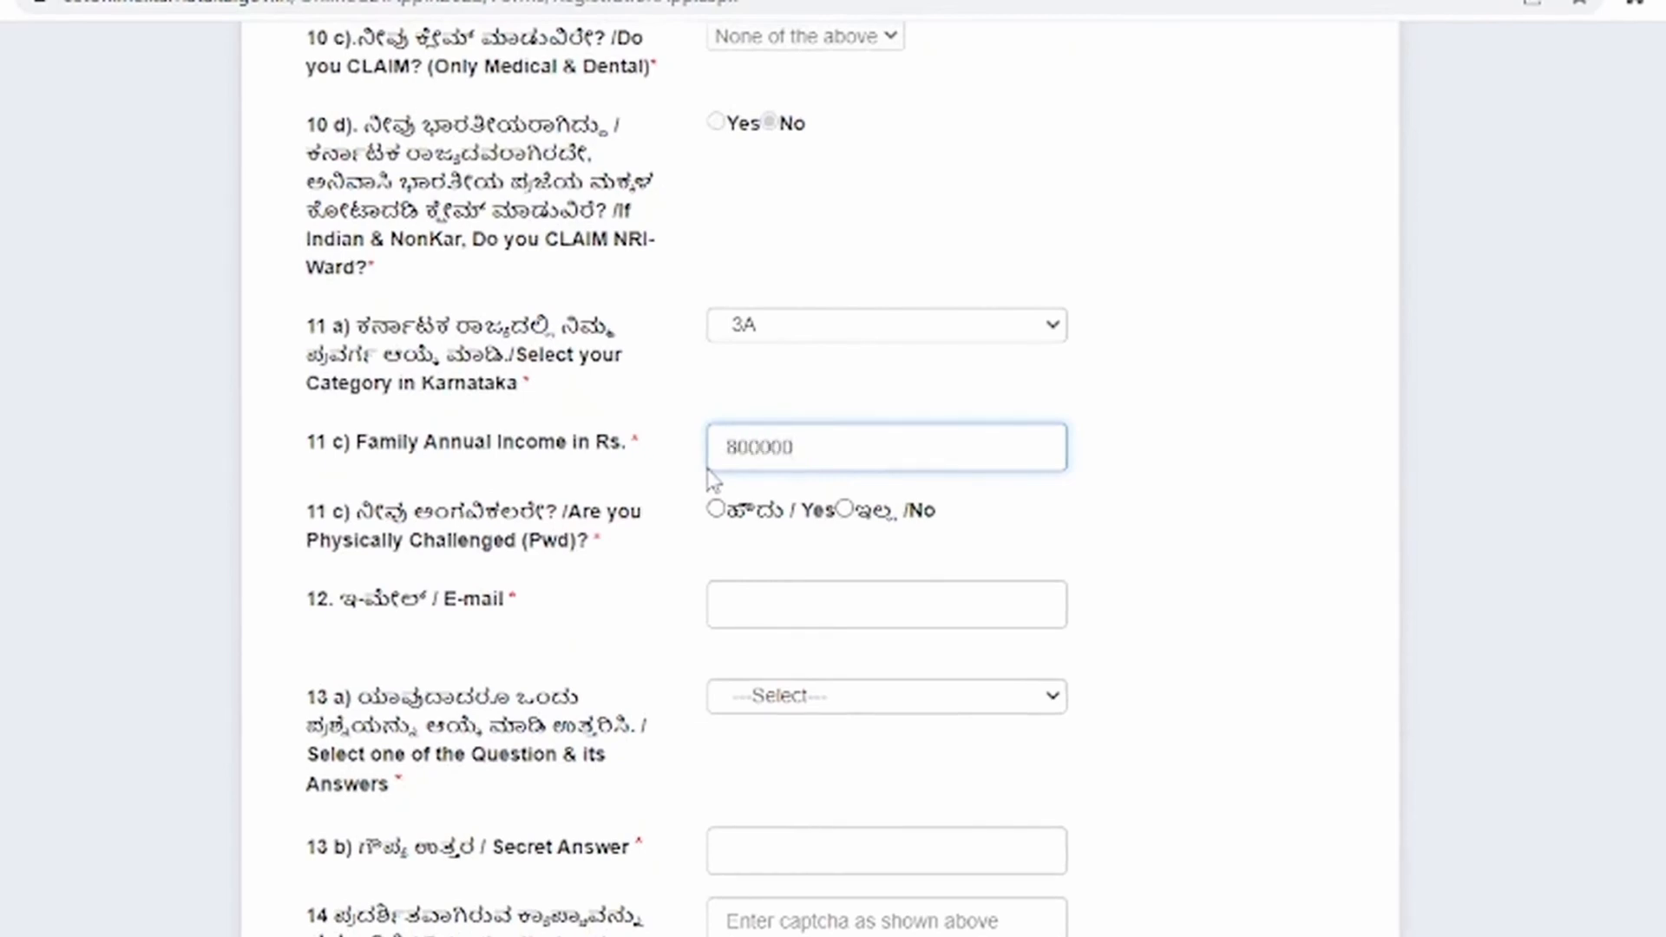
pyautogui.click(712, 518)
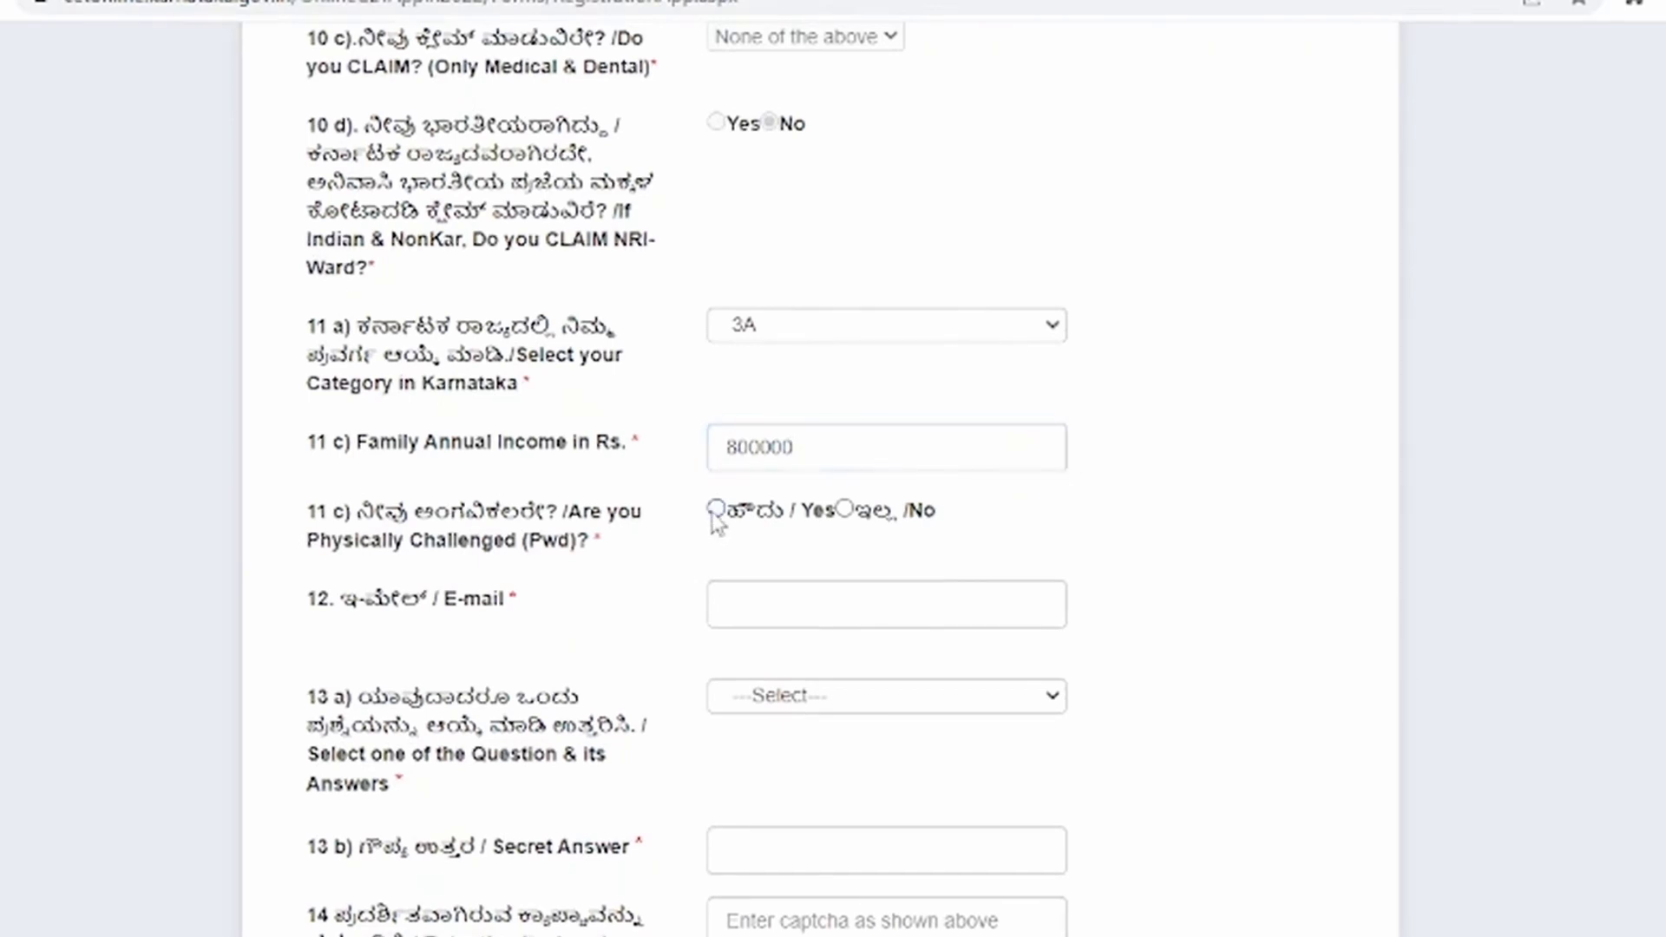
pyautogui.scroll(-2, 716, 521)
# Step: Enter the candidate's e-mail address and set the vehicle-number security question with a secret answer
pyautogui.click(719, 459)
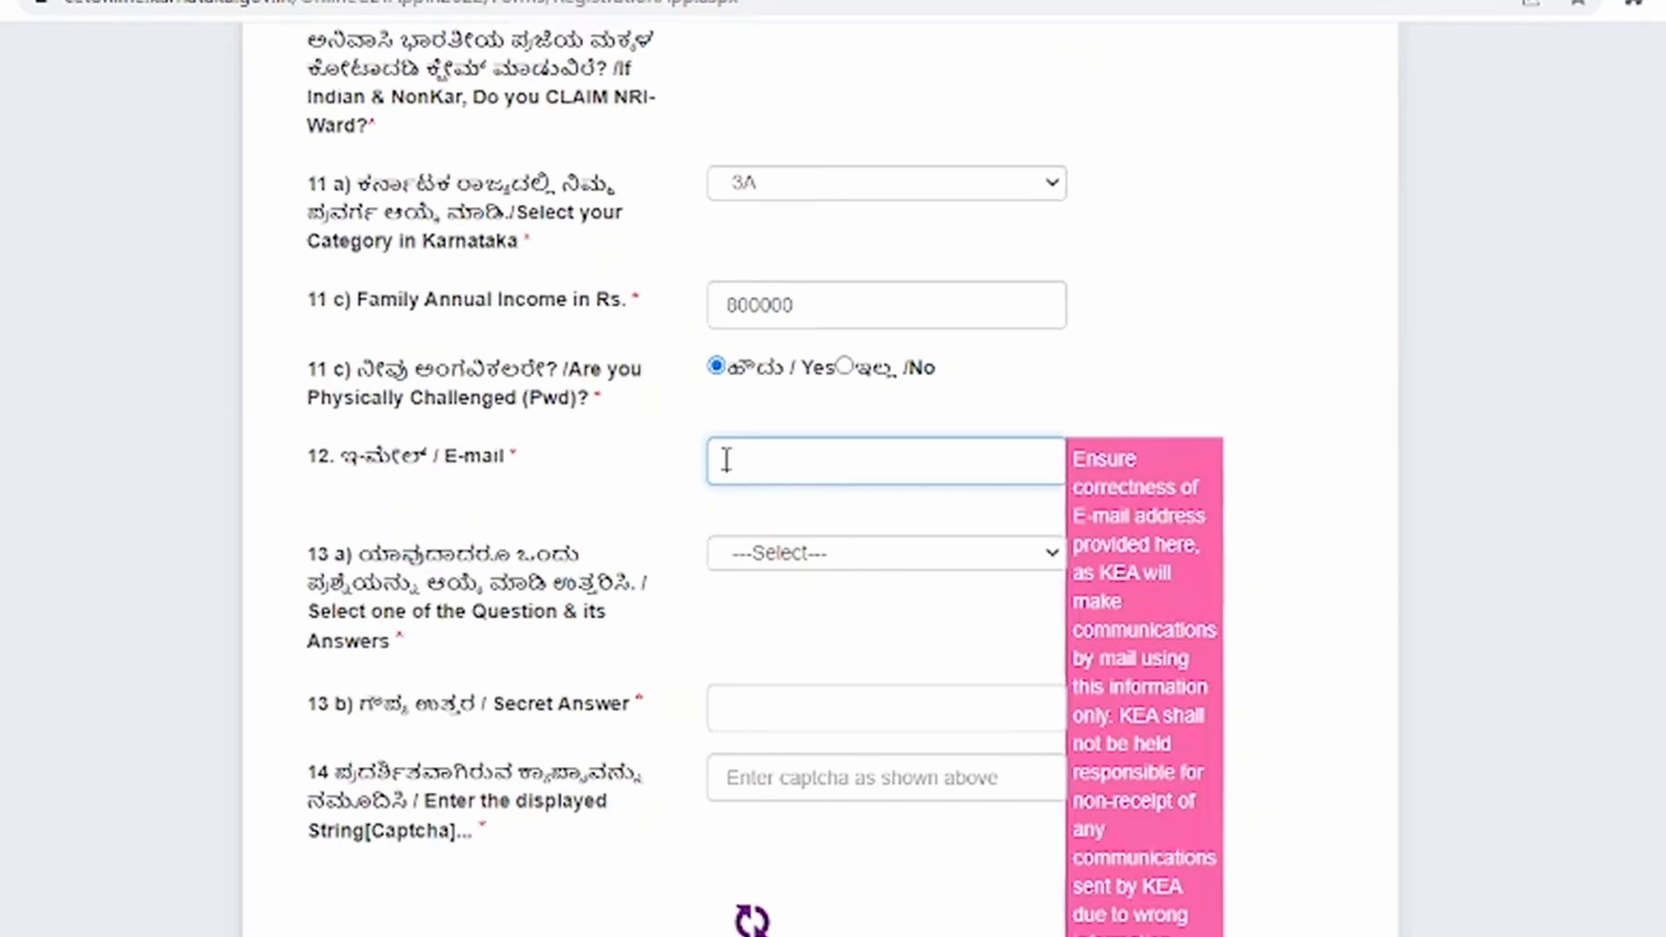
pyautogui.scroll(-2, 762, 316)
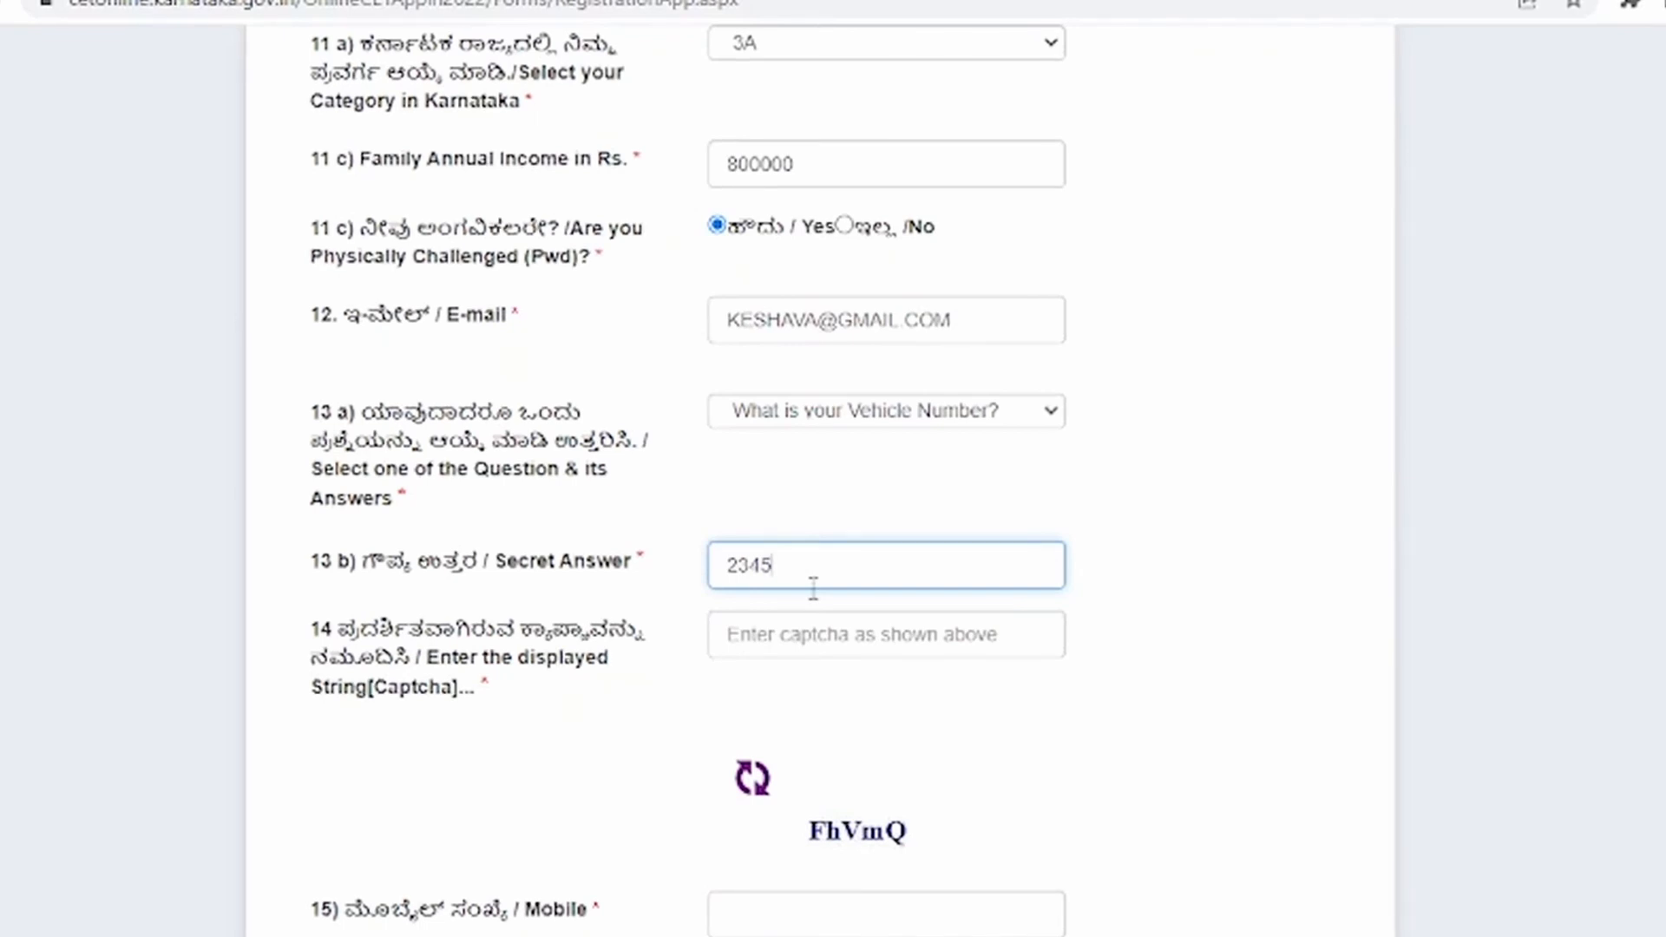
# Step: Switch the security question to 'What is you native place?' and enter a new secret answer
pyautogui.click(1049, 415)
pyautogui.click(997, 493)
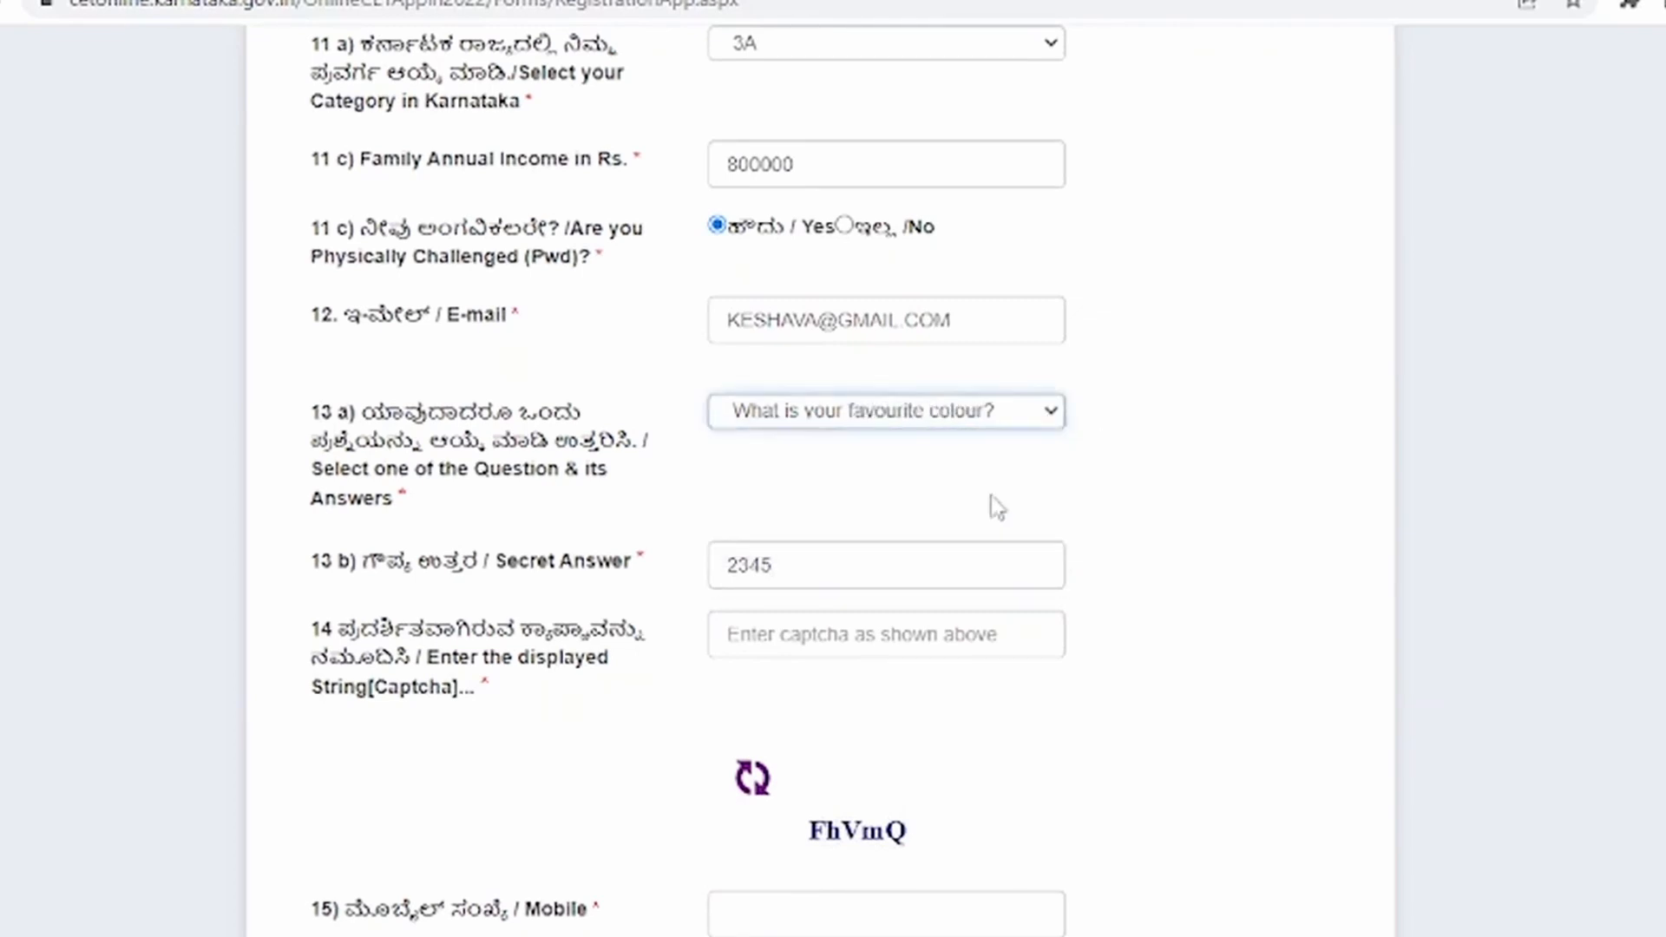
pyautogui.click(1015, 416)
pyautogui.click(970, 517)
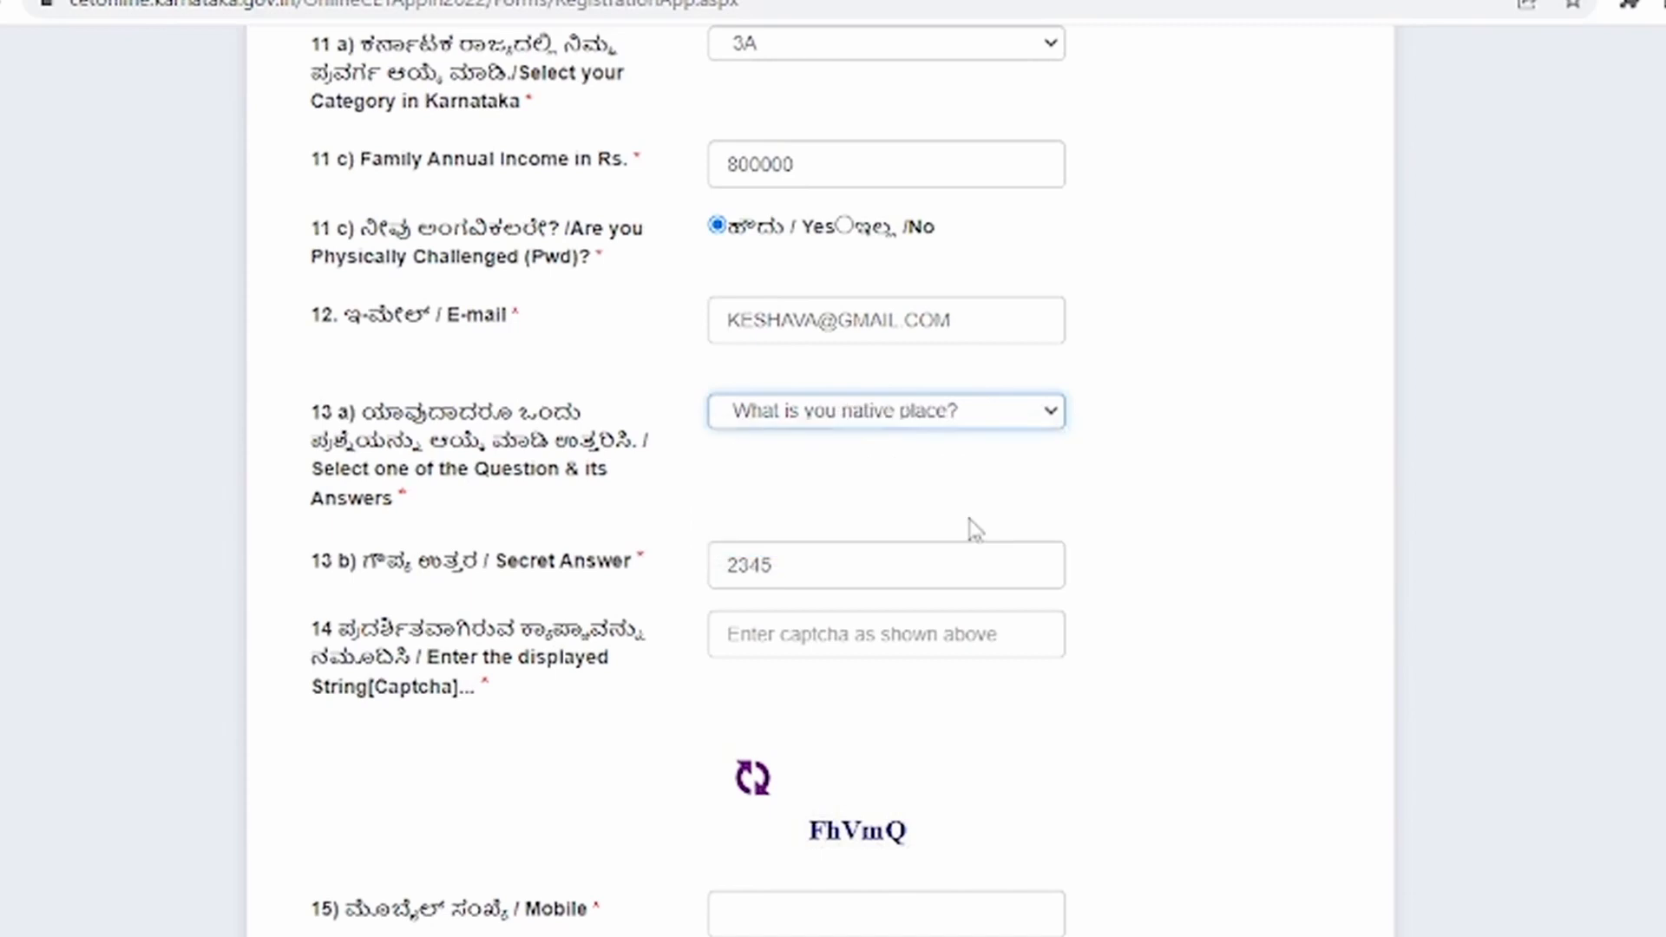
pyautogui.click(858, 575)
pyautogui.press('BackSpace')
pyautogui.press('BackSpace')
pyautogui.press('BackSpace')
pyautogui.press('BackSpace')
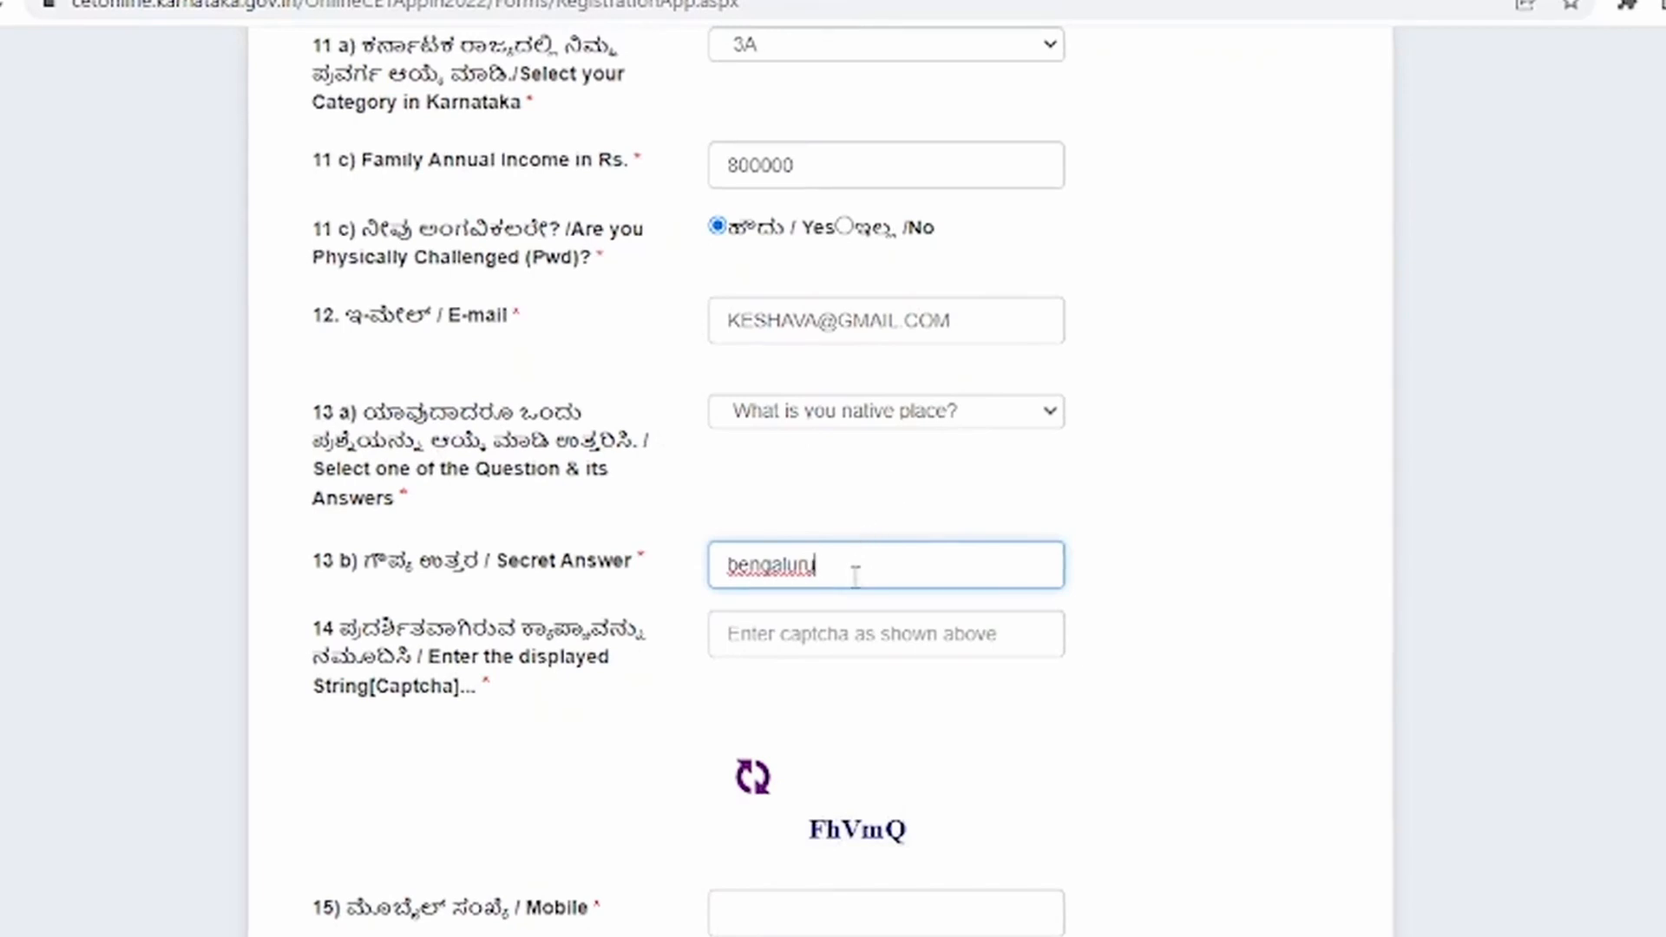
pyautogui.moveTo(731, 313)
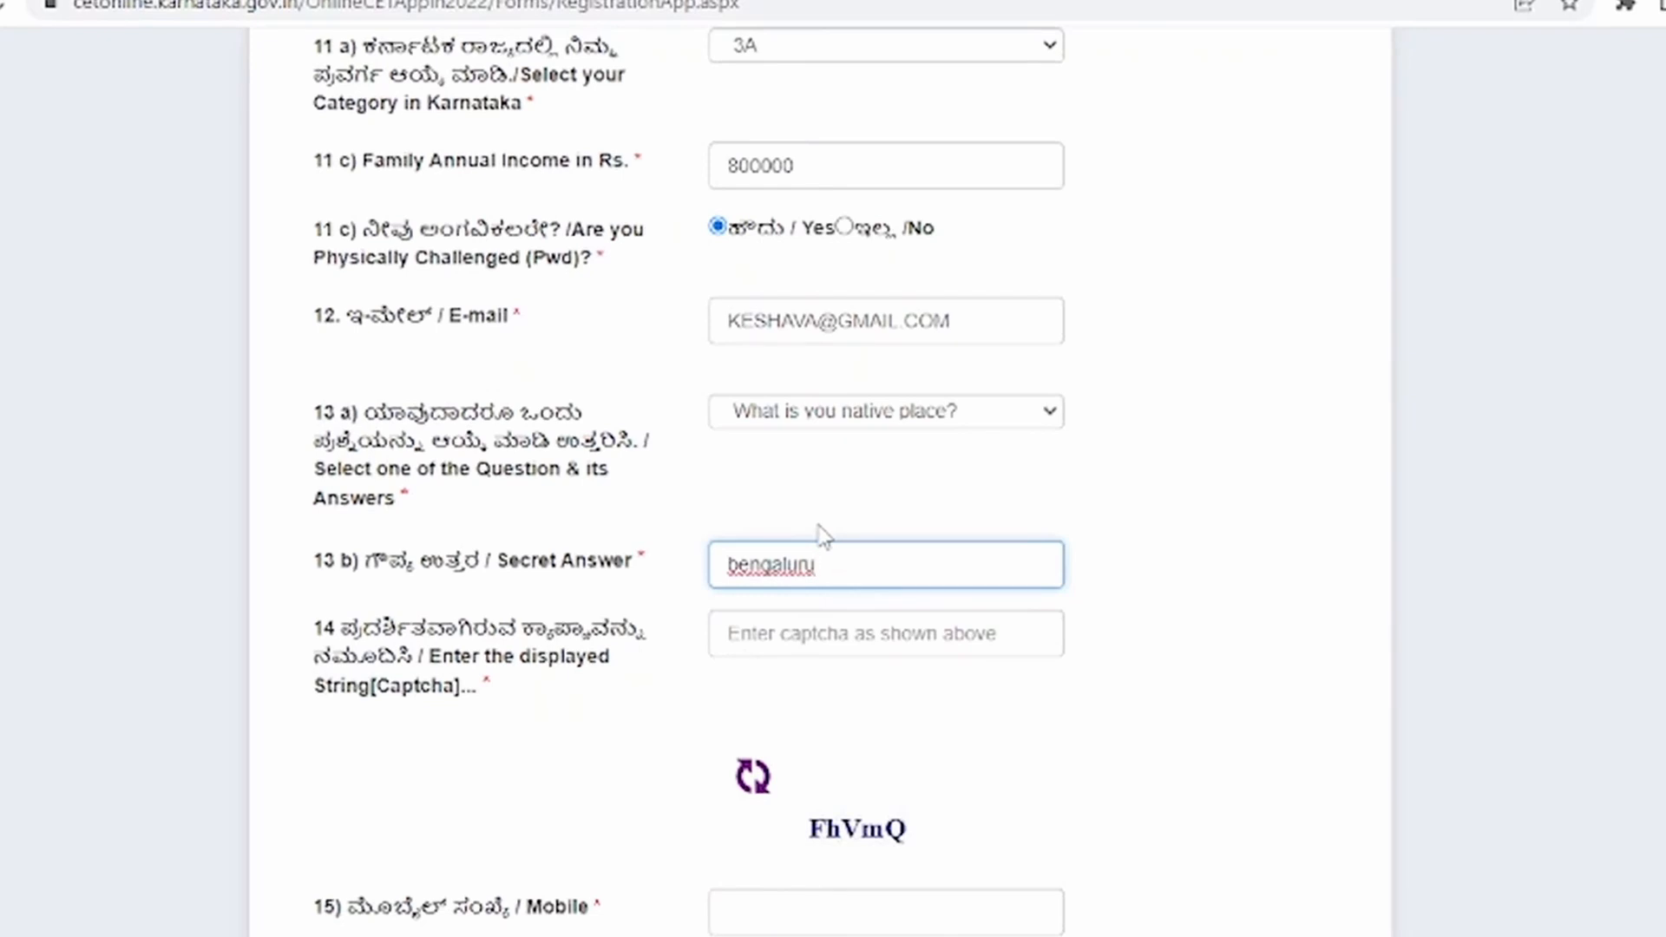
# Step: Enter the displayed captcha and fill in the candidate's mobile number
pyautogui.click(783, 631)
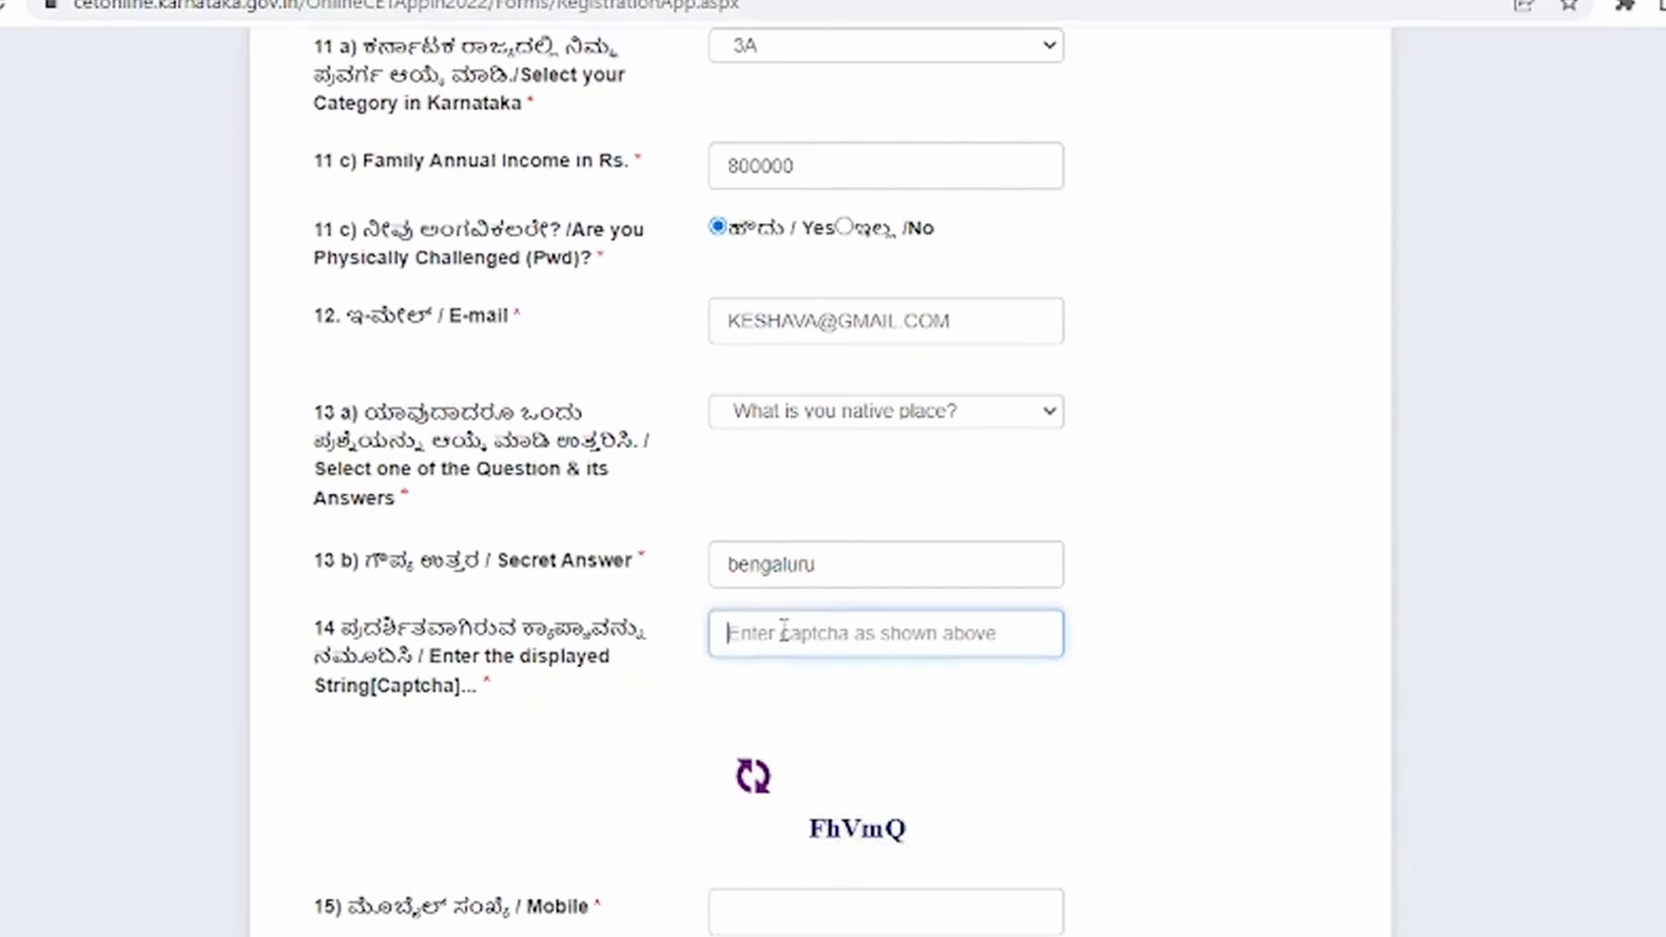
pyautogui.write('FhVmQ')
pyautogui.scroll(-6, 680, 558)
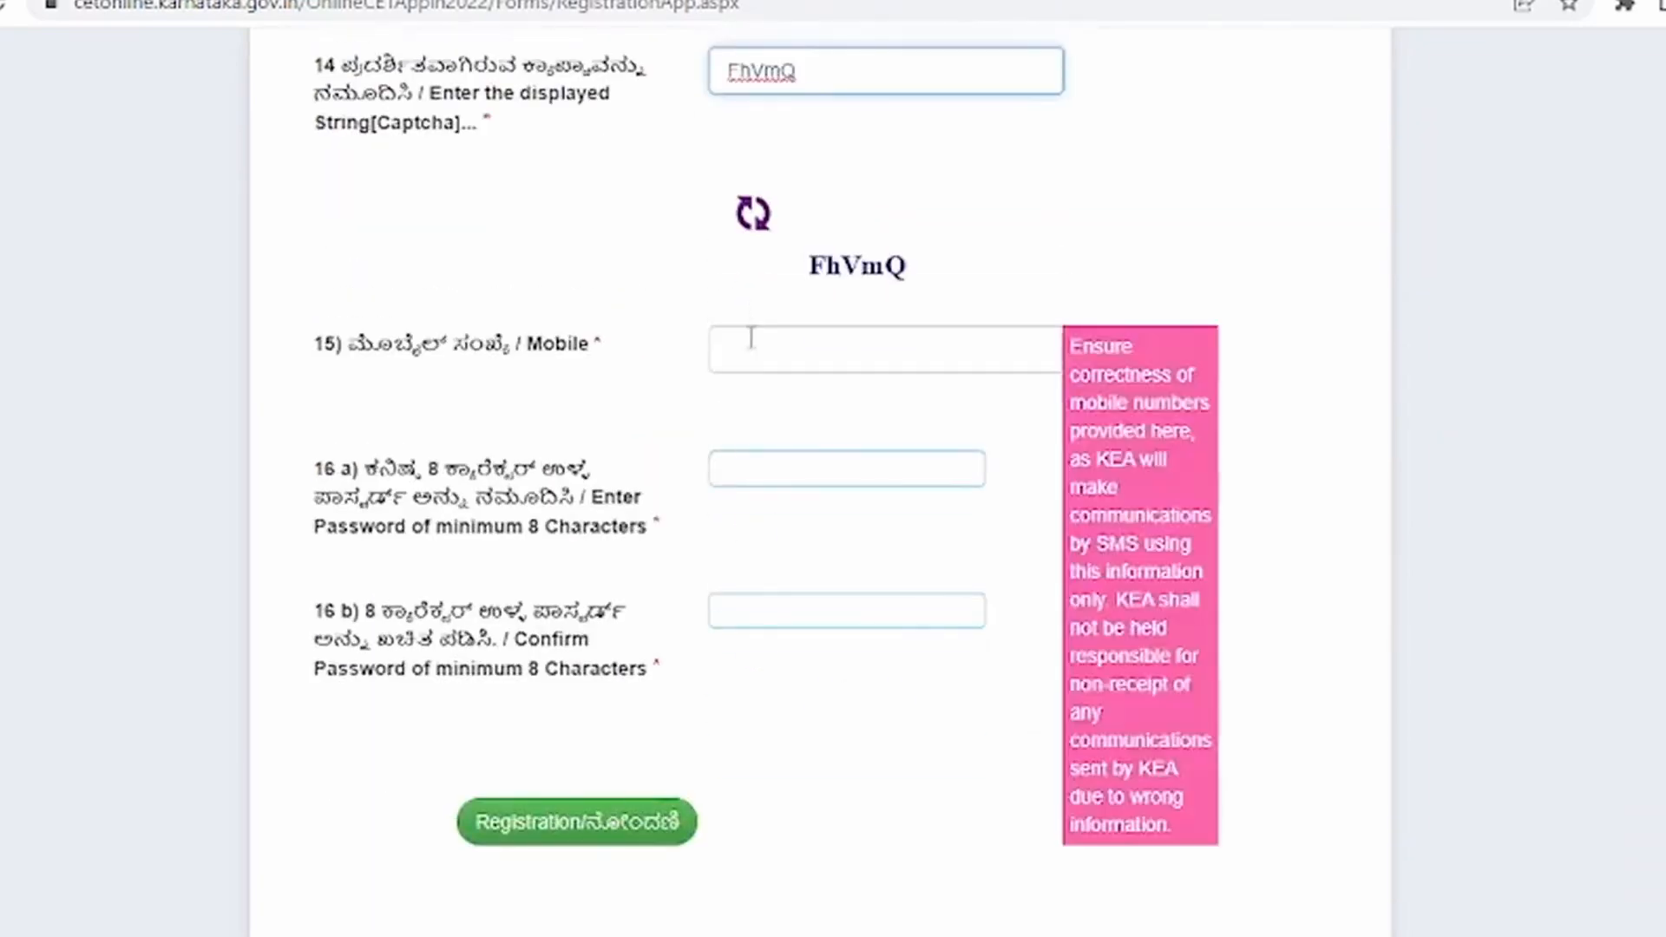
pyautogui.click(751, 337)
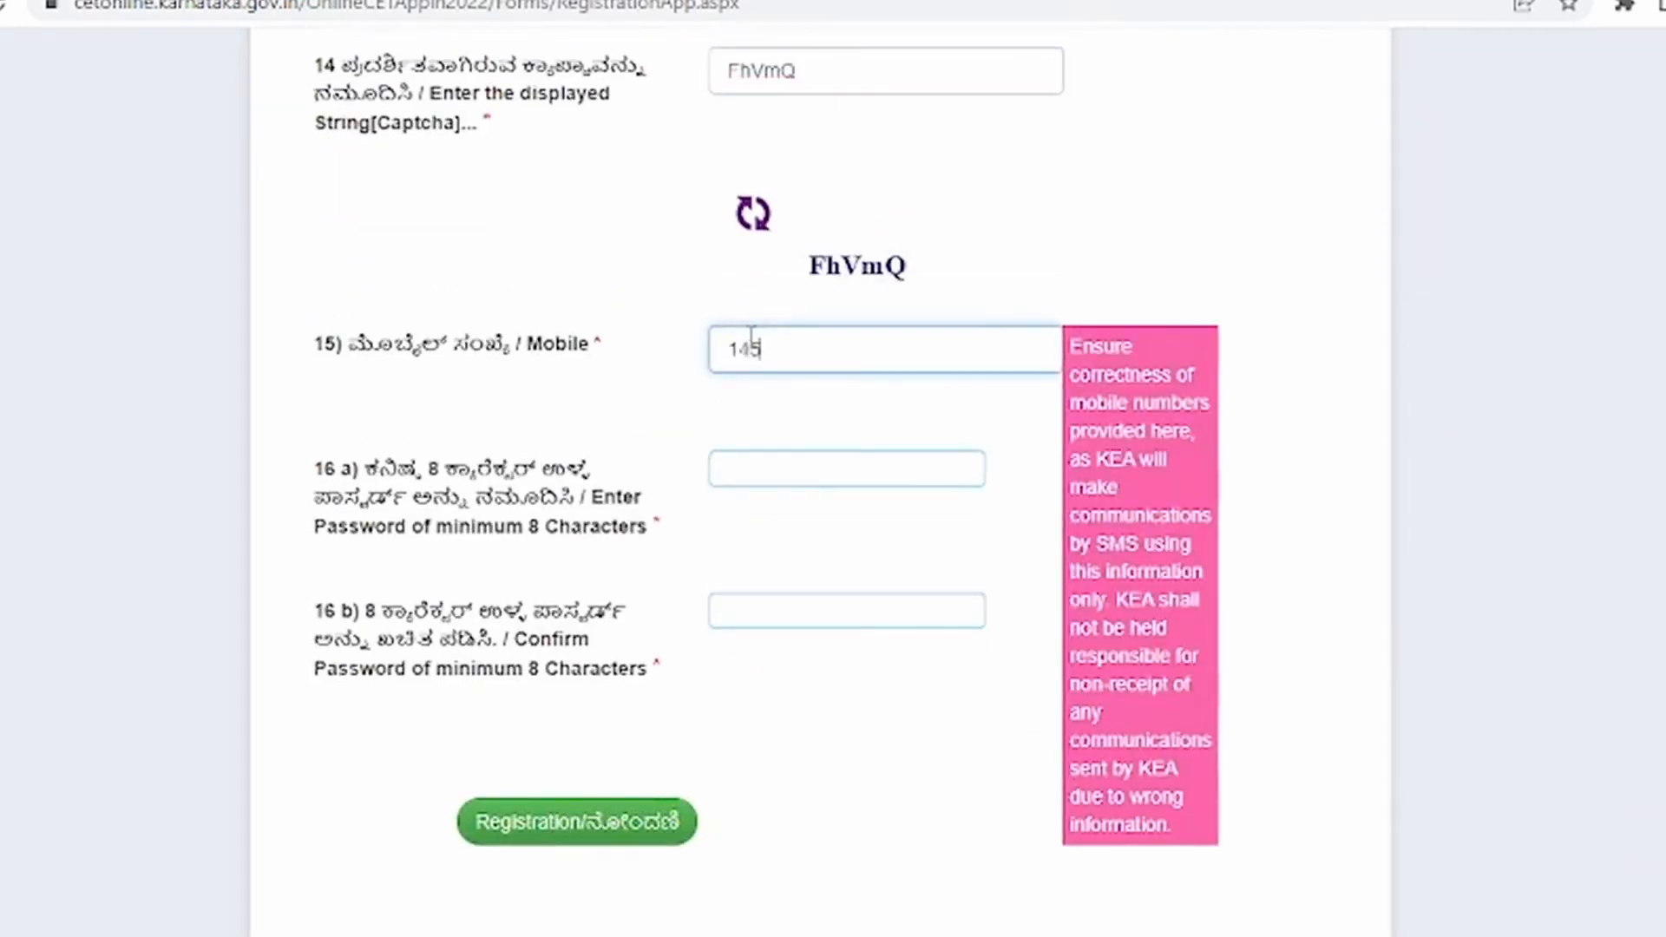
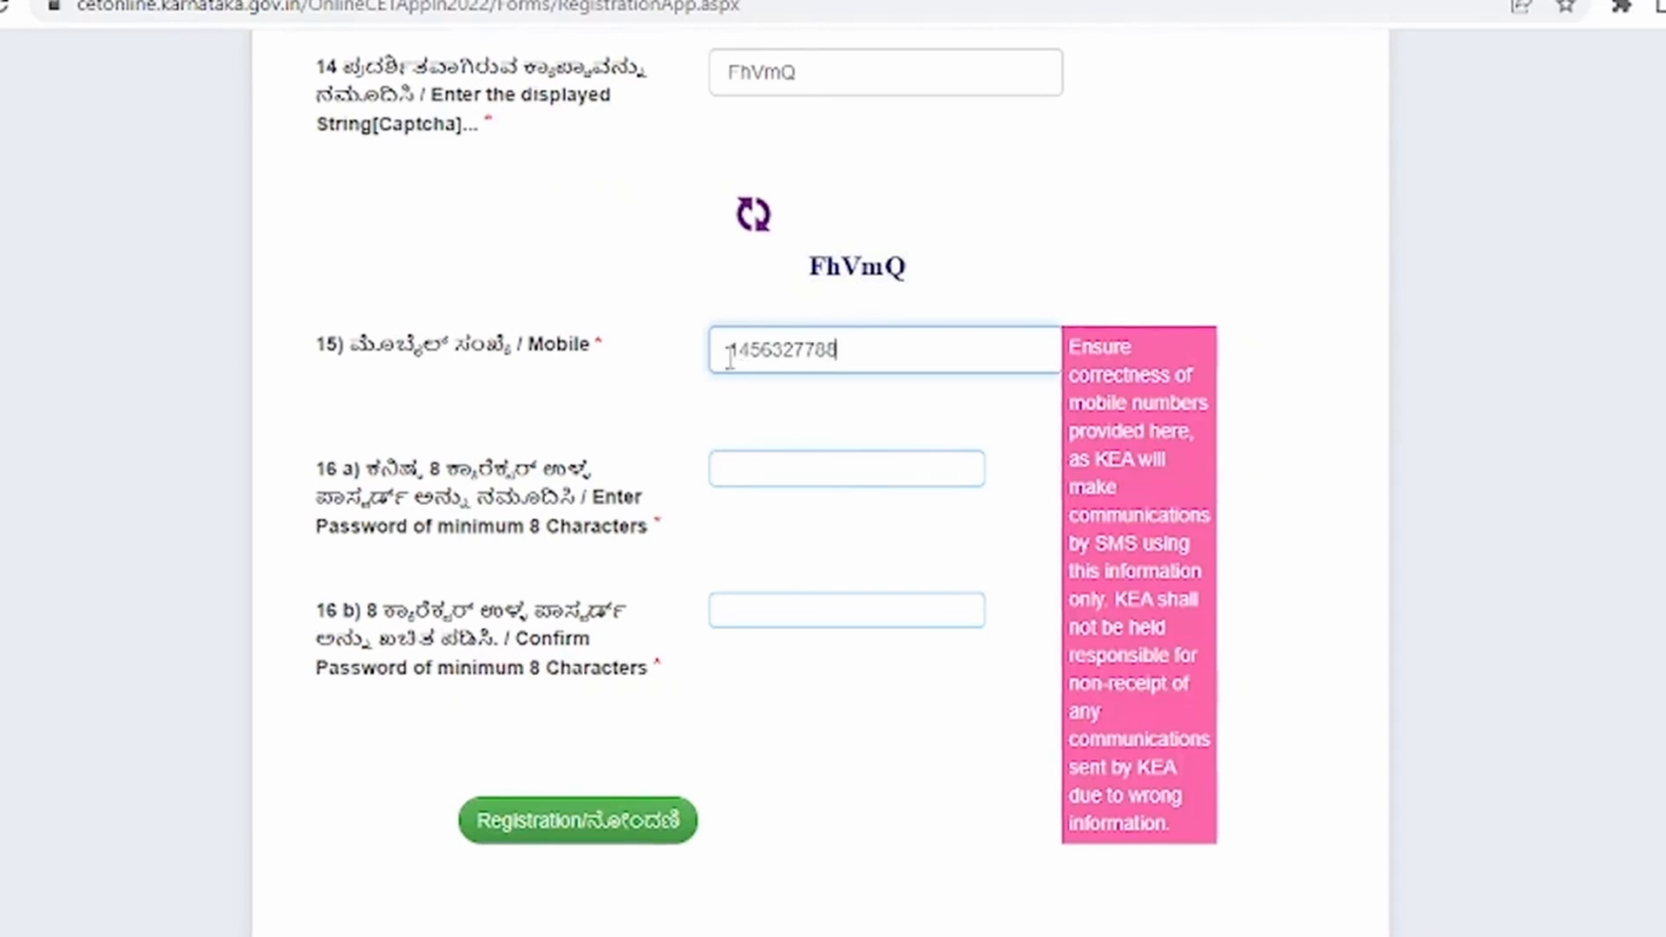
# Step: Enter and confirm the account password in fields 16a and 16b, then submit the registration
pyautogui.click(771, 466)
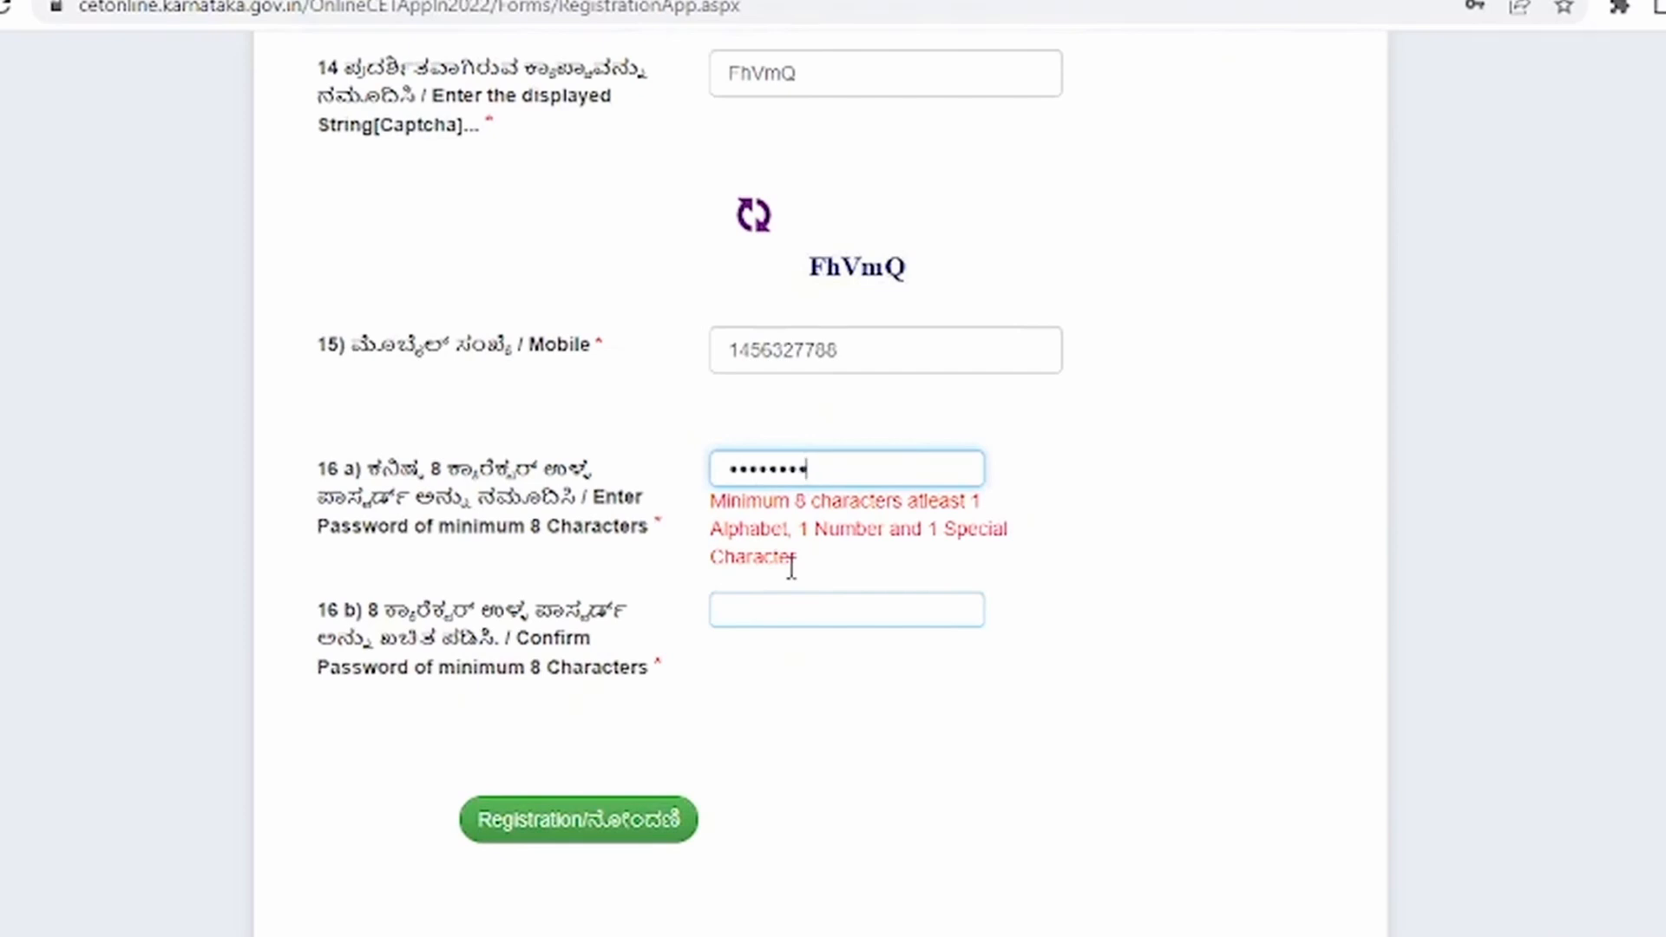
pyautogui.click(780, 610)
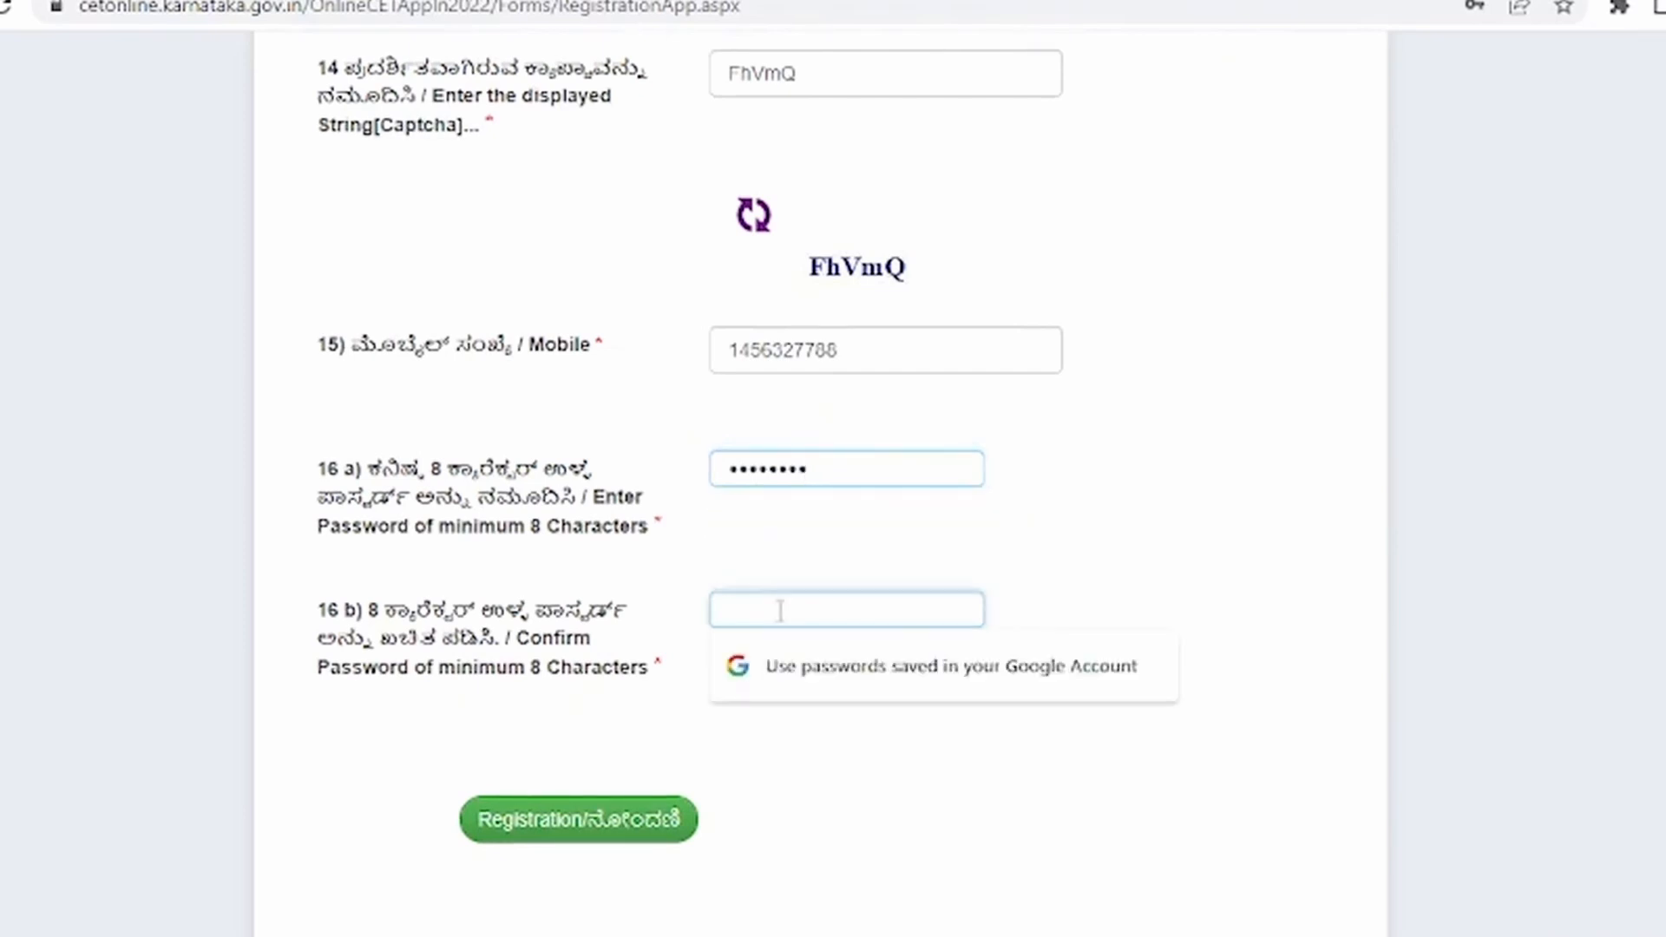
pyautogui.write('****')
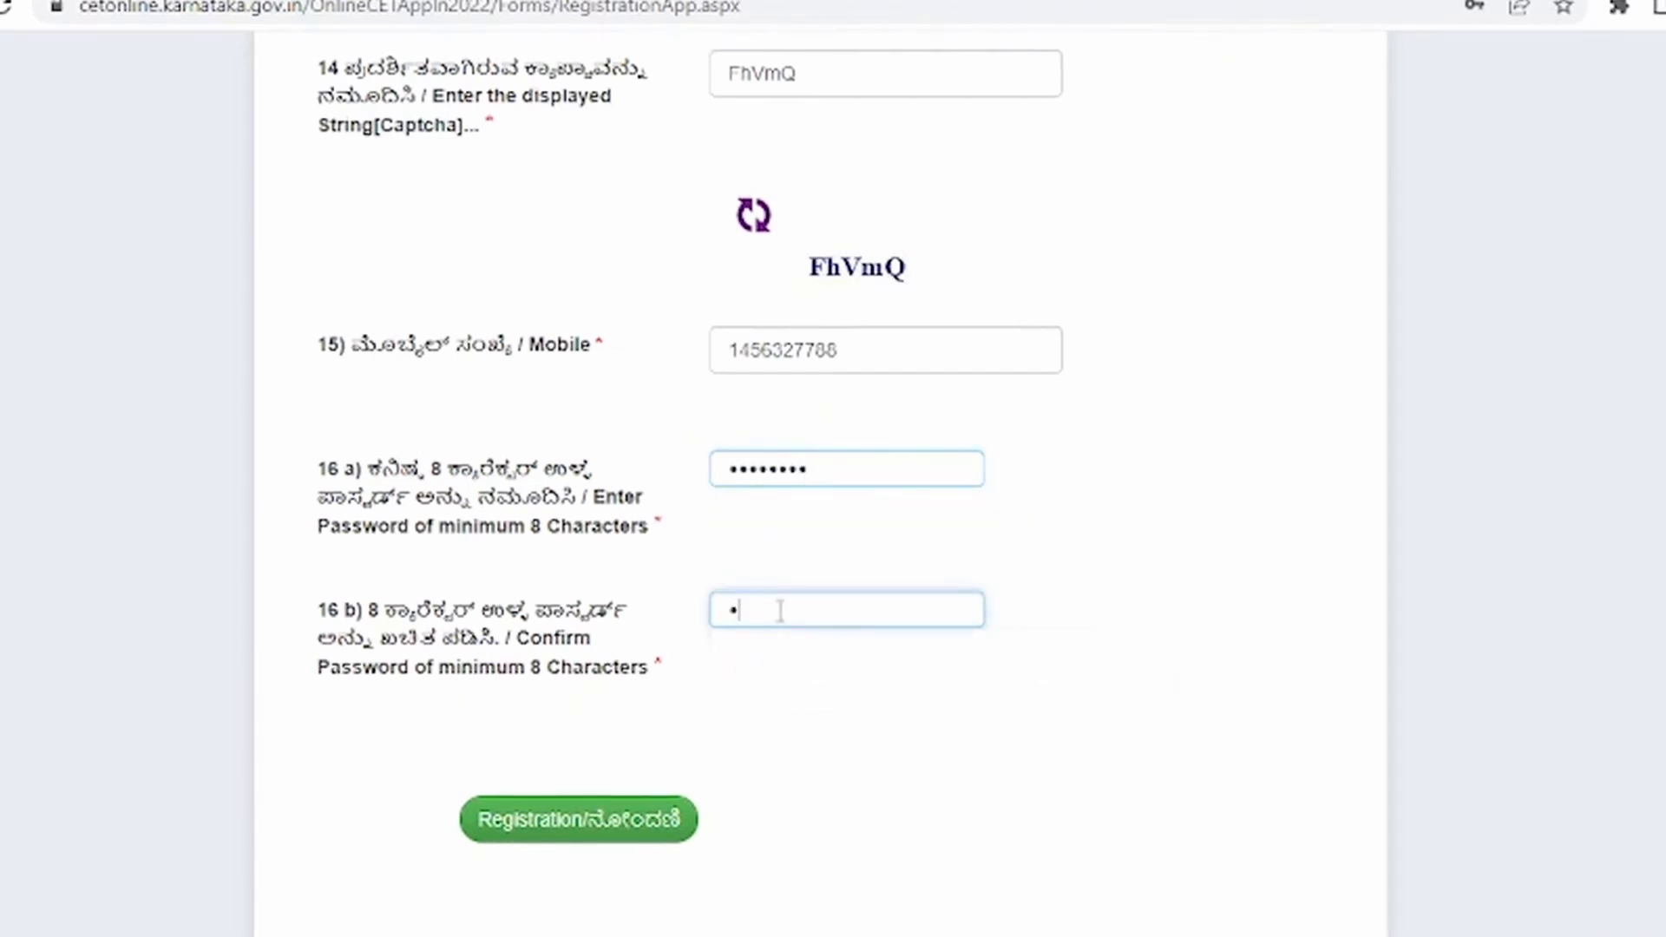
pyautogui.write('*****')
pyautogui.click(575, 837)
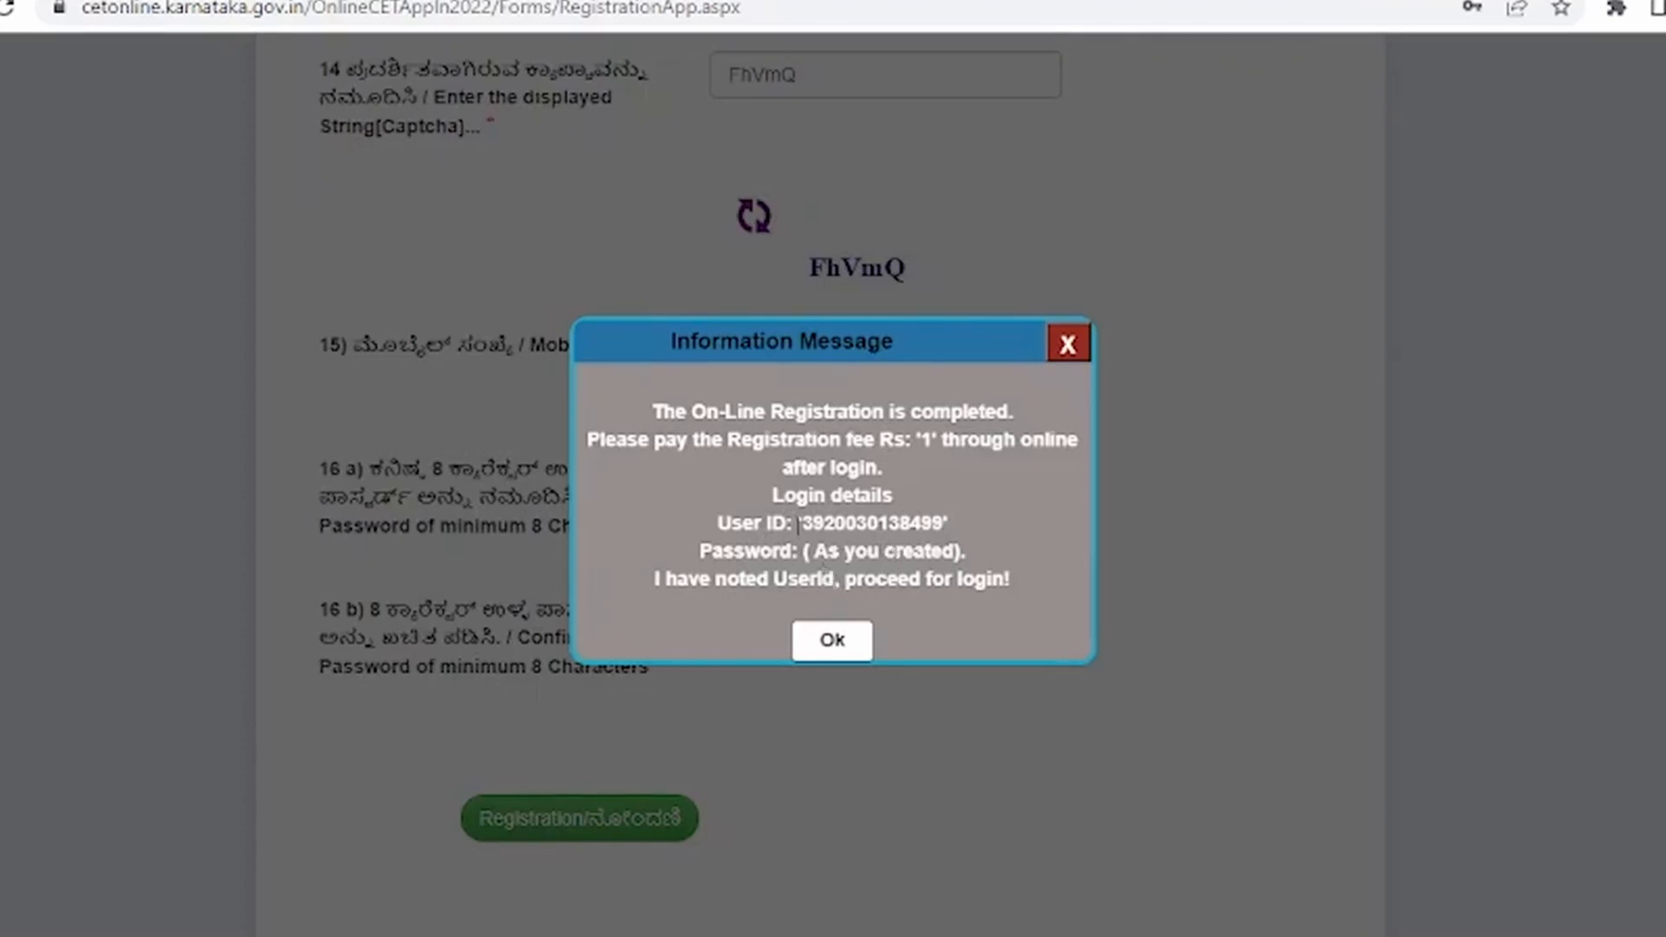
# Step: Copy the newly issued login user ID from the message and dismiss it
pyautogui.moveTo(802, 524); pyautogui.dragTo(944, 526)
pyautogui.hotkey('ctrl', 'c')
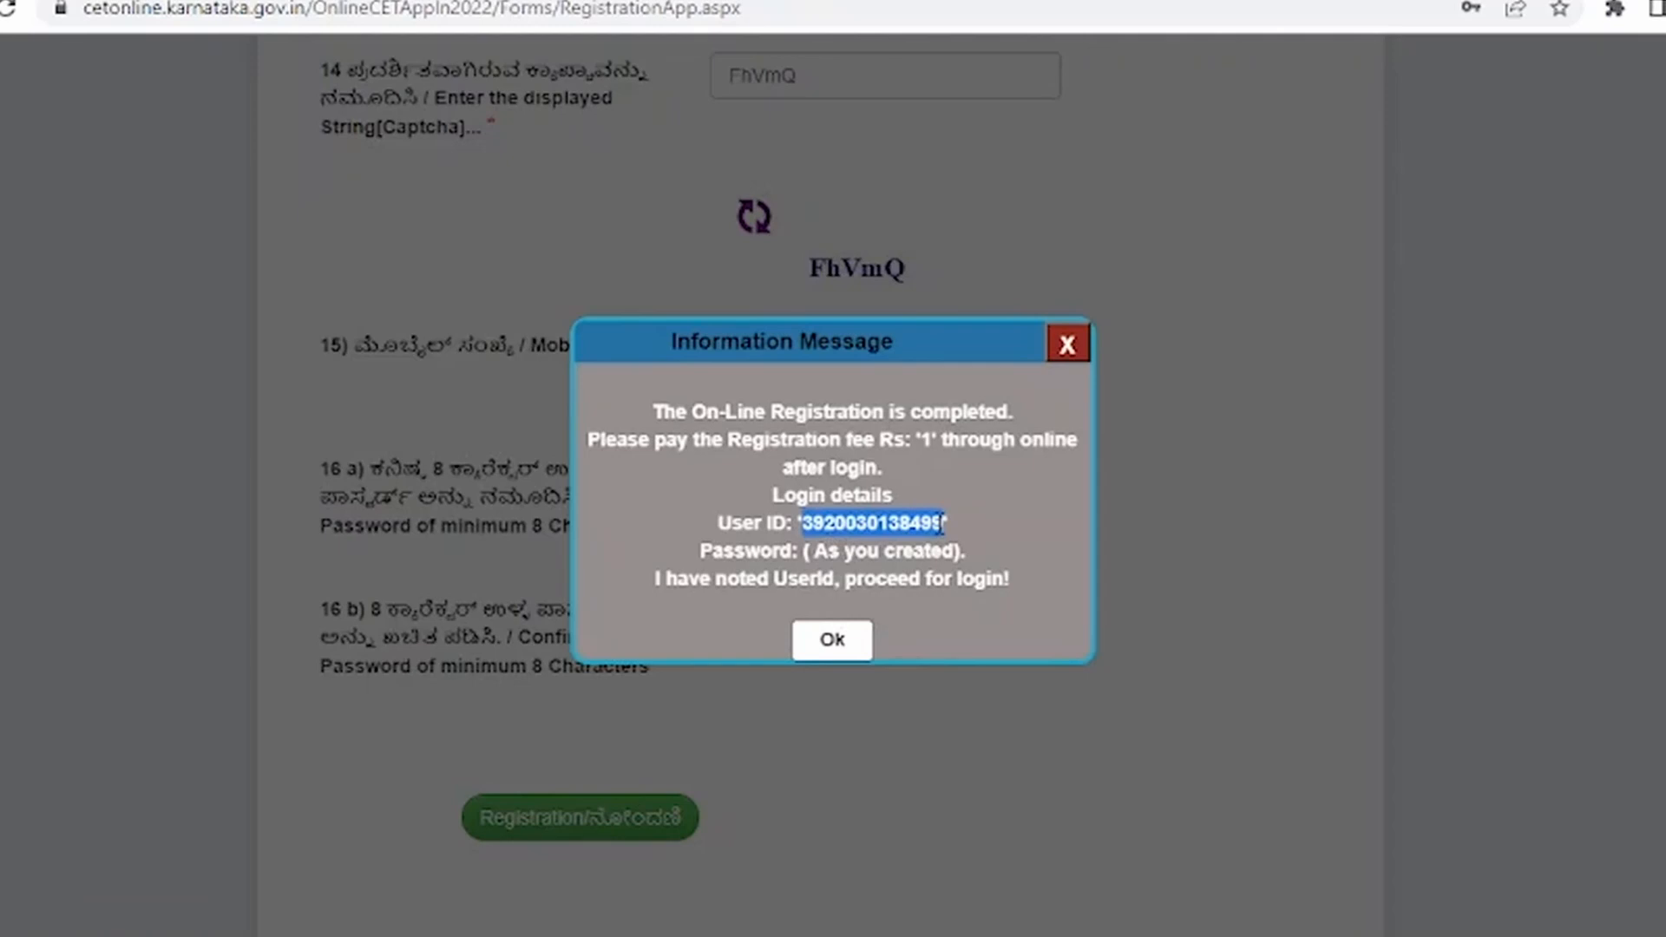
pyautogui.click(831, 639)
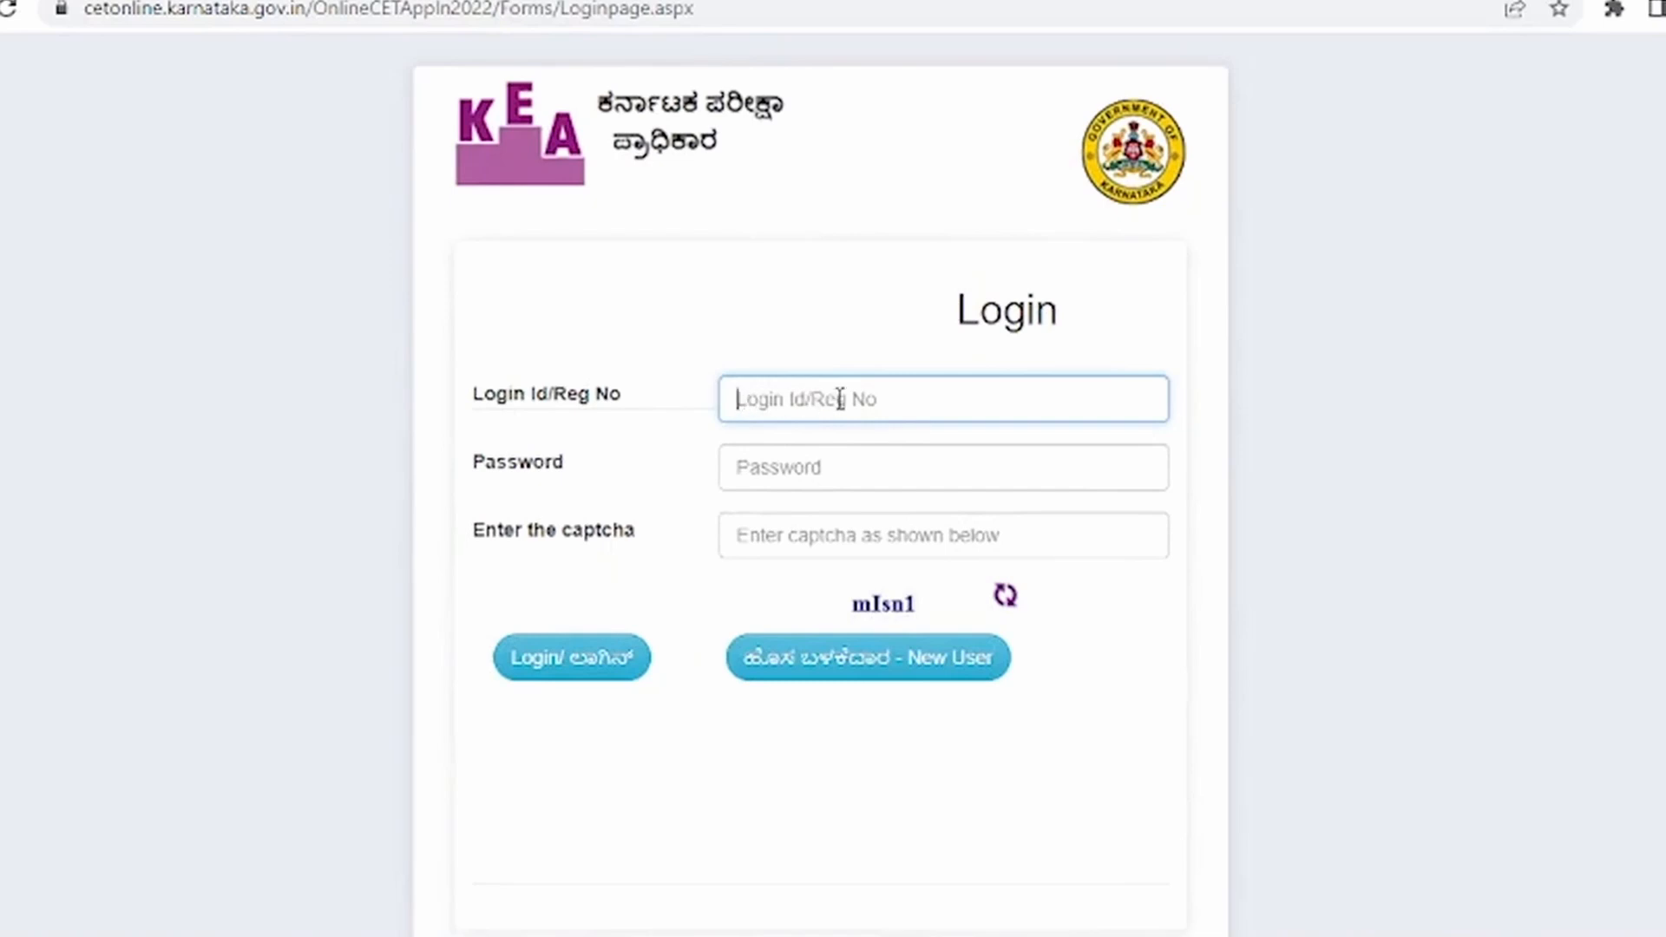
# Step: Log in with the copied user ID, the account password and the login captcha
pyautogui.hotkey('ctrl', 'v')
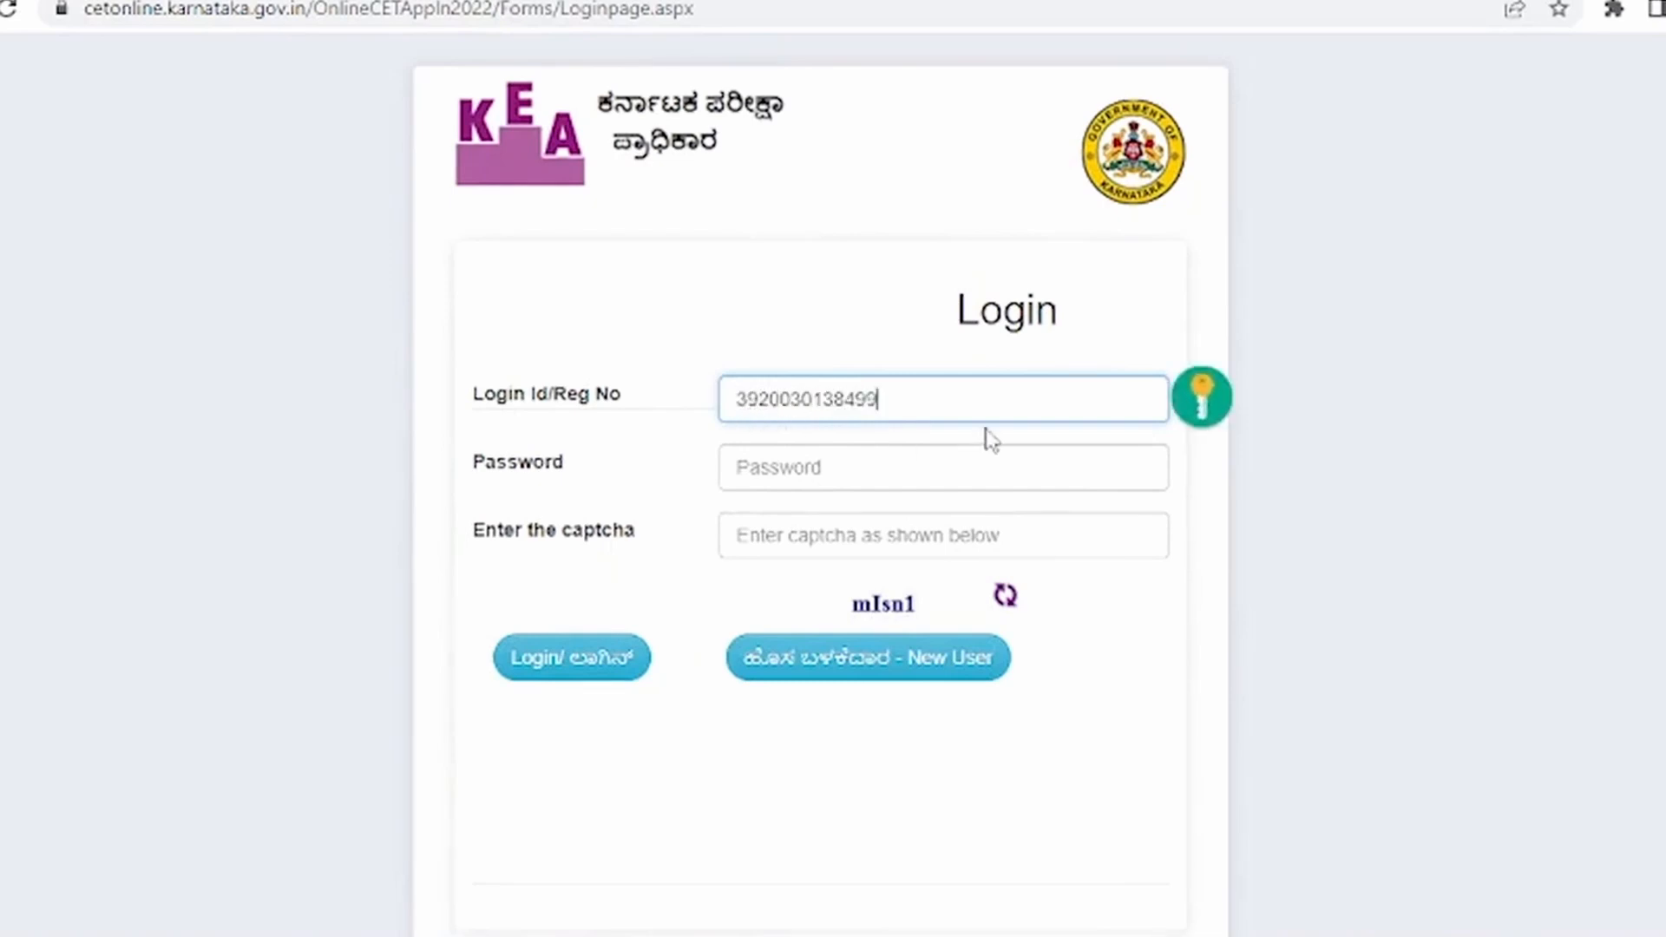
pyautogui.click(746, 466)
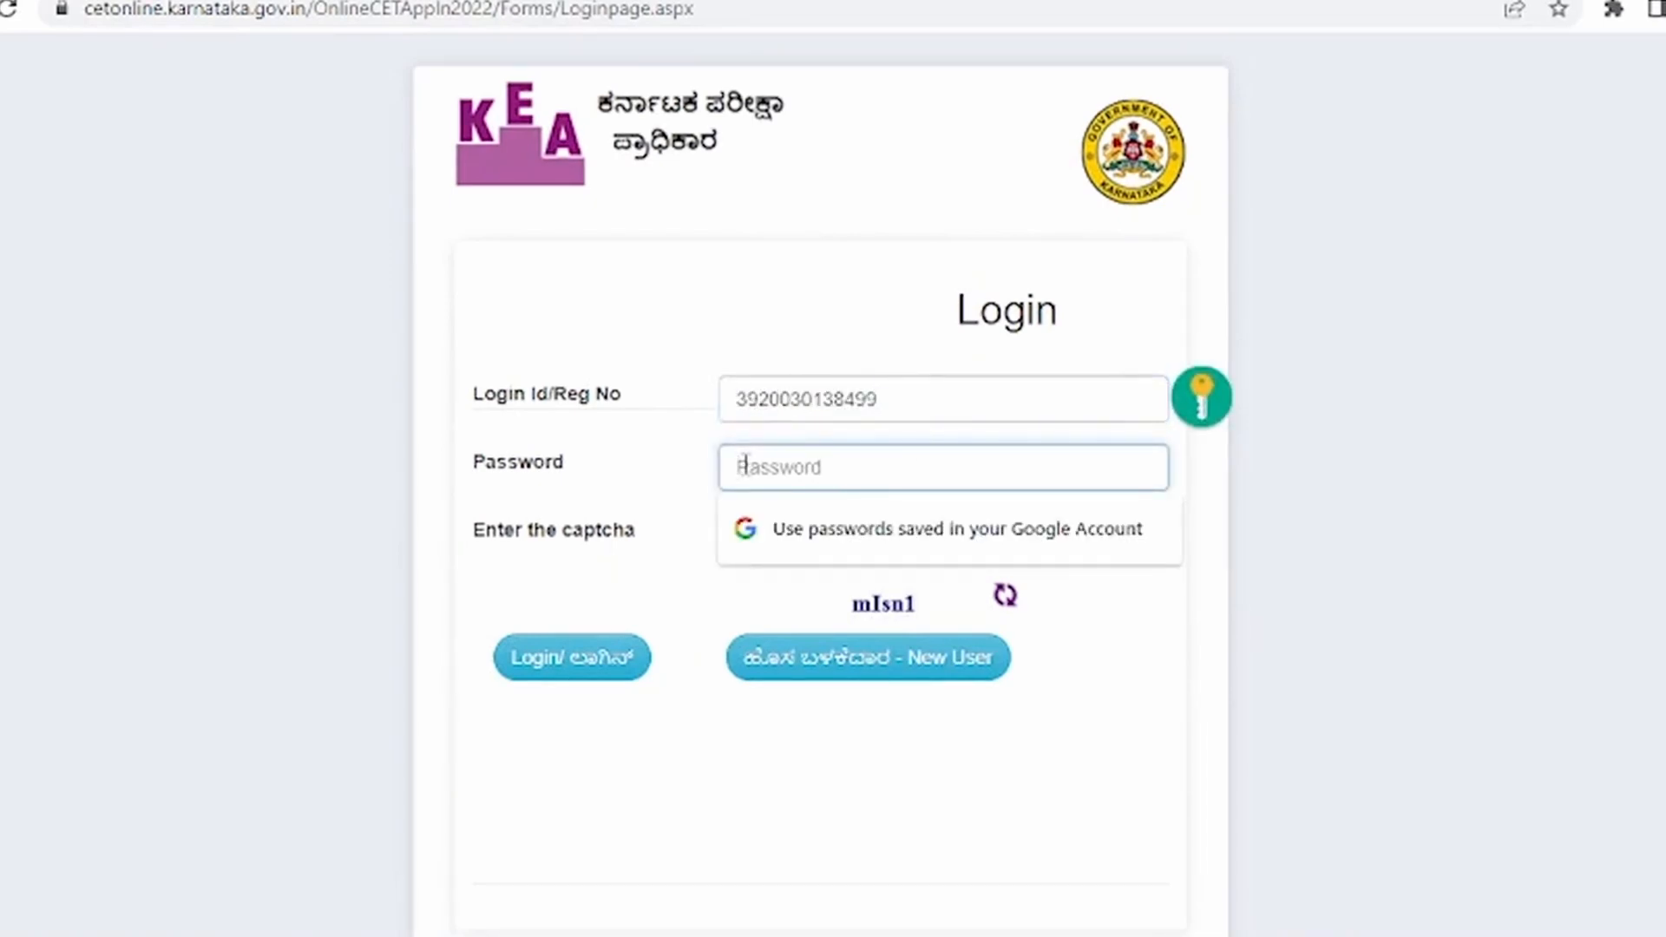
pyautogui.write('********')
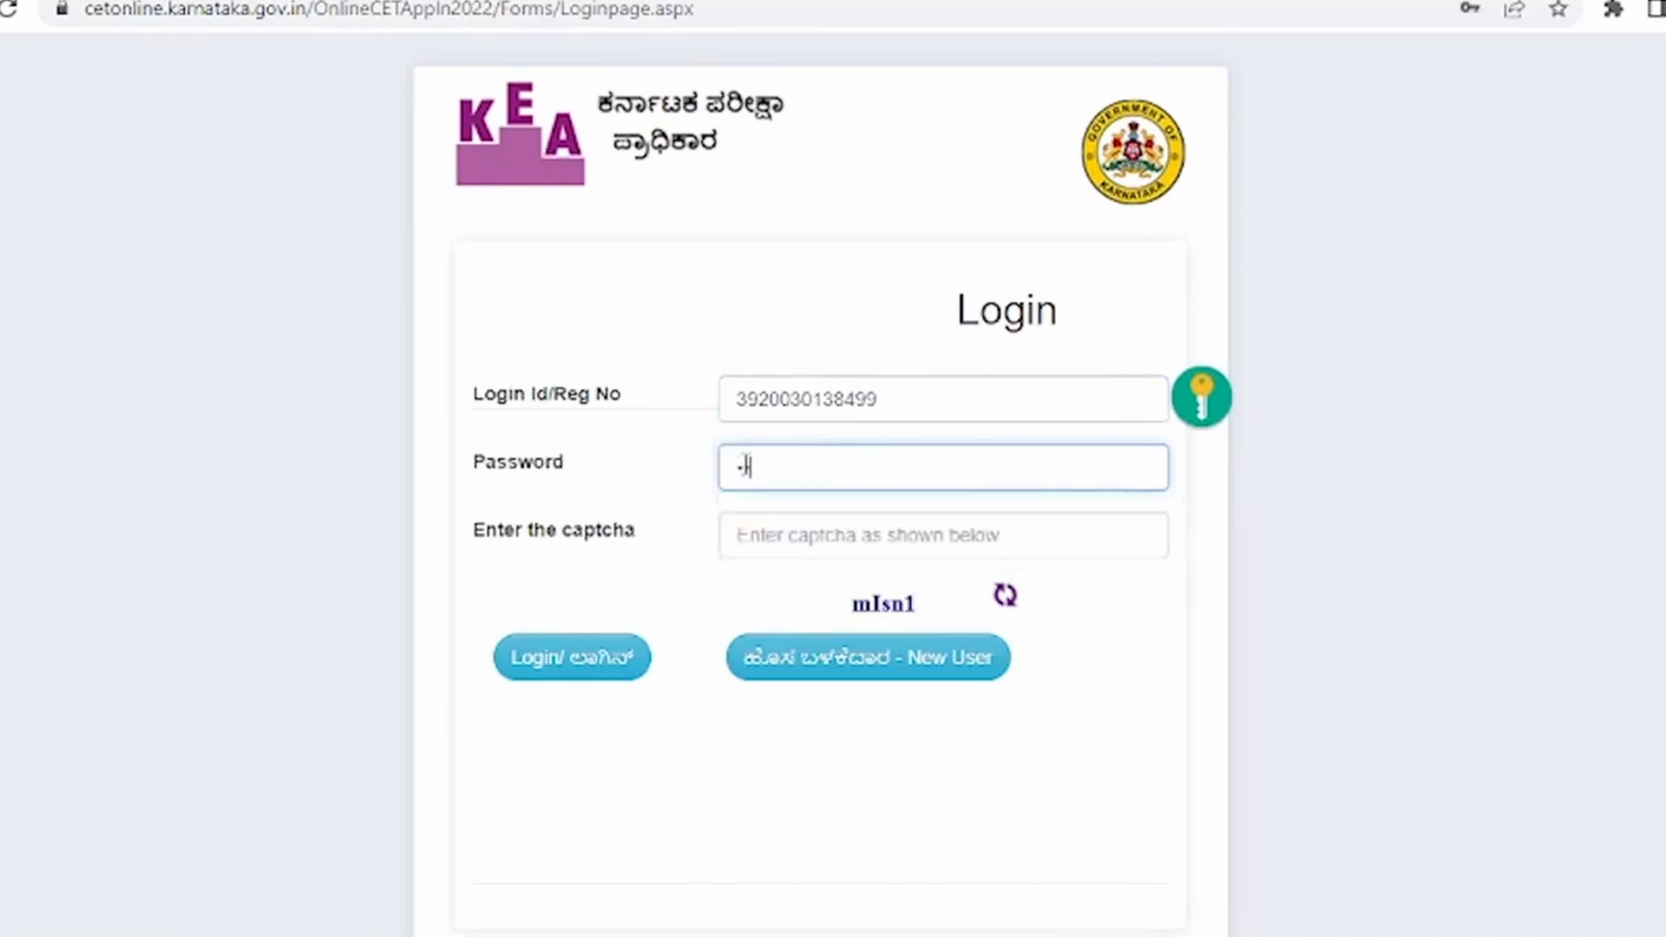
pyautogui.click(757, 533)
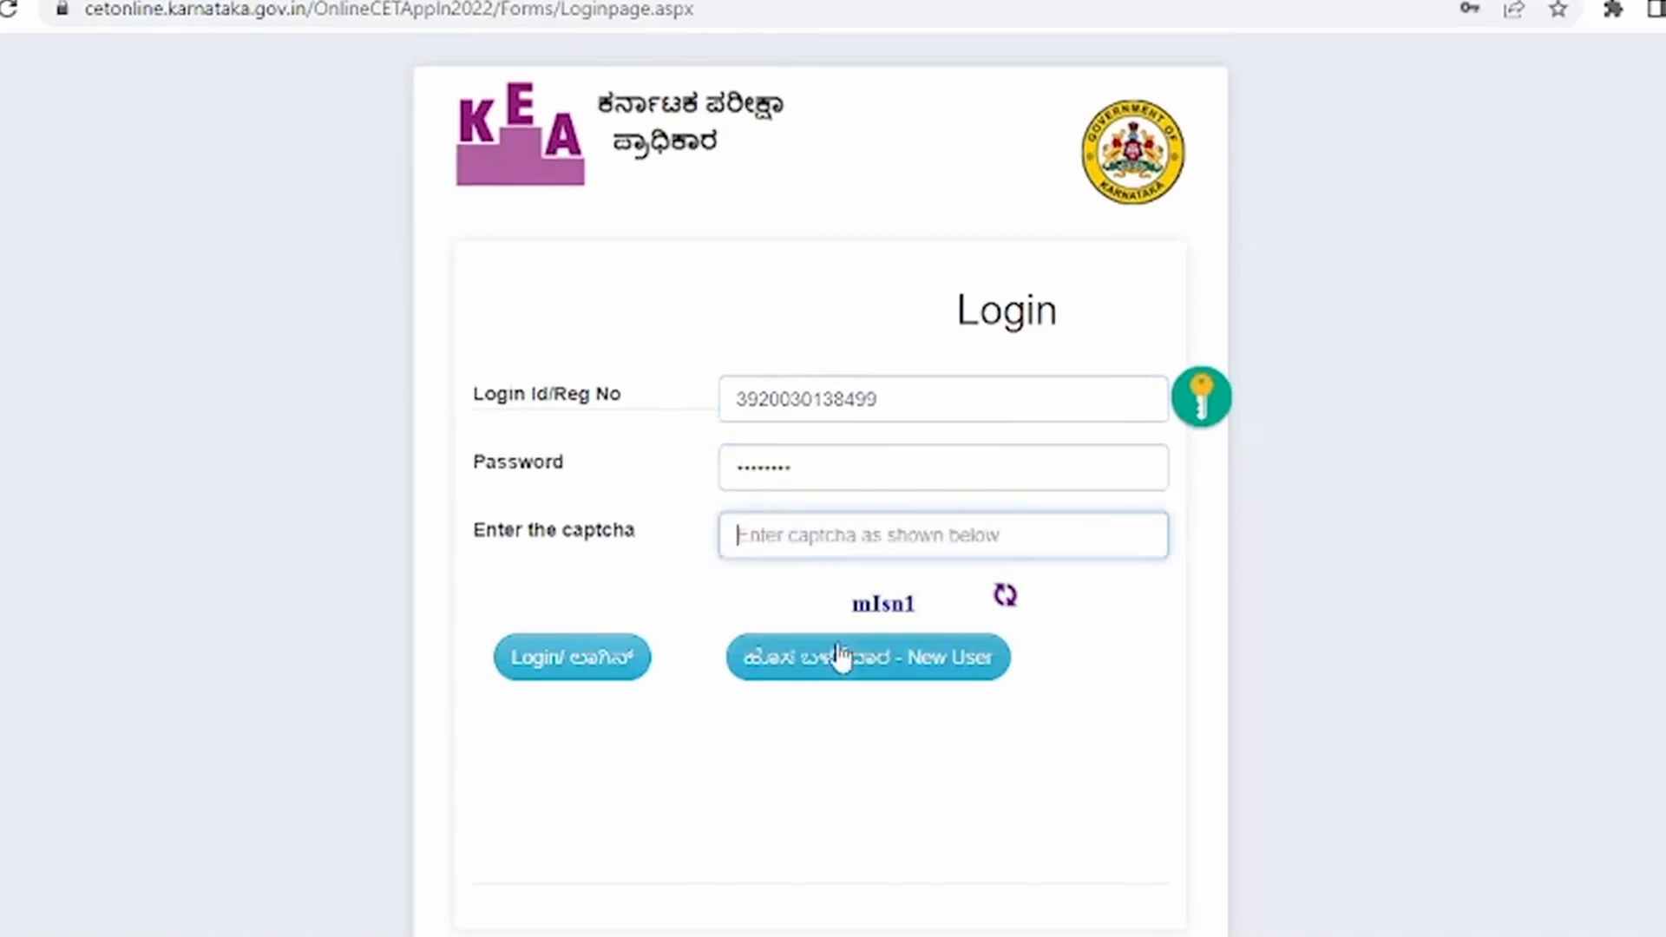
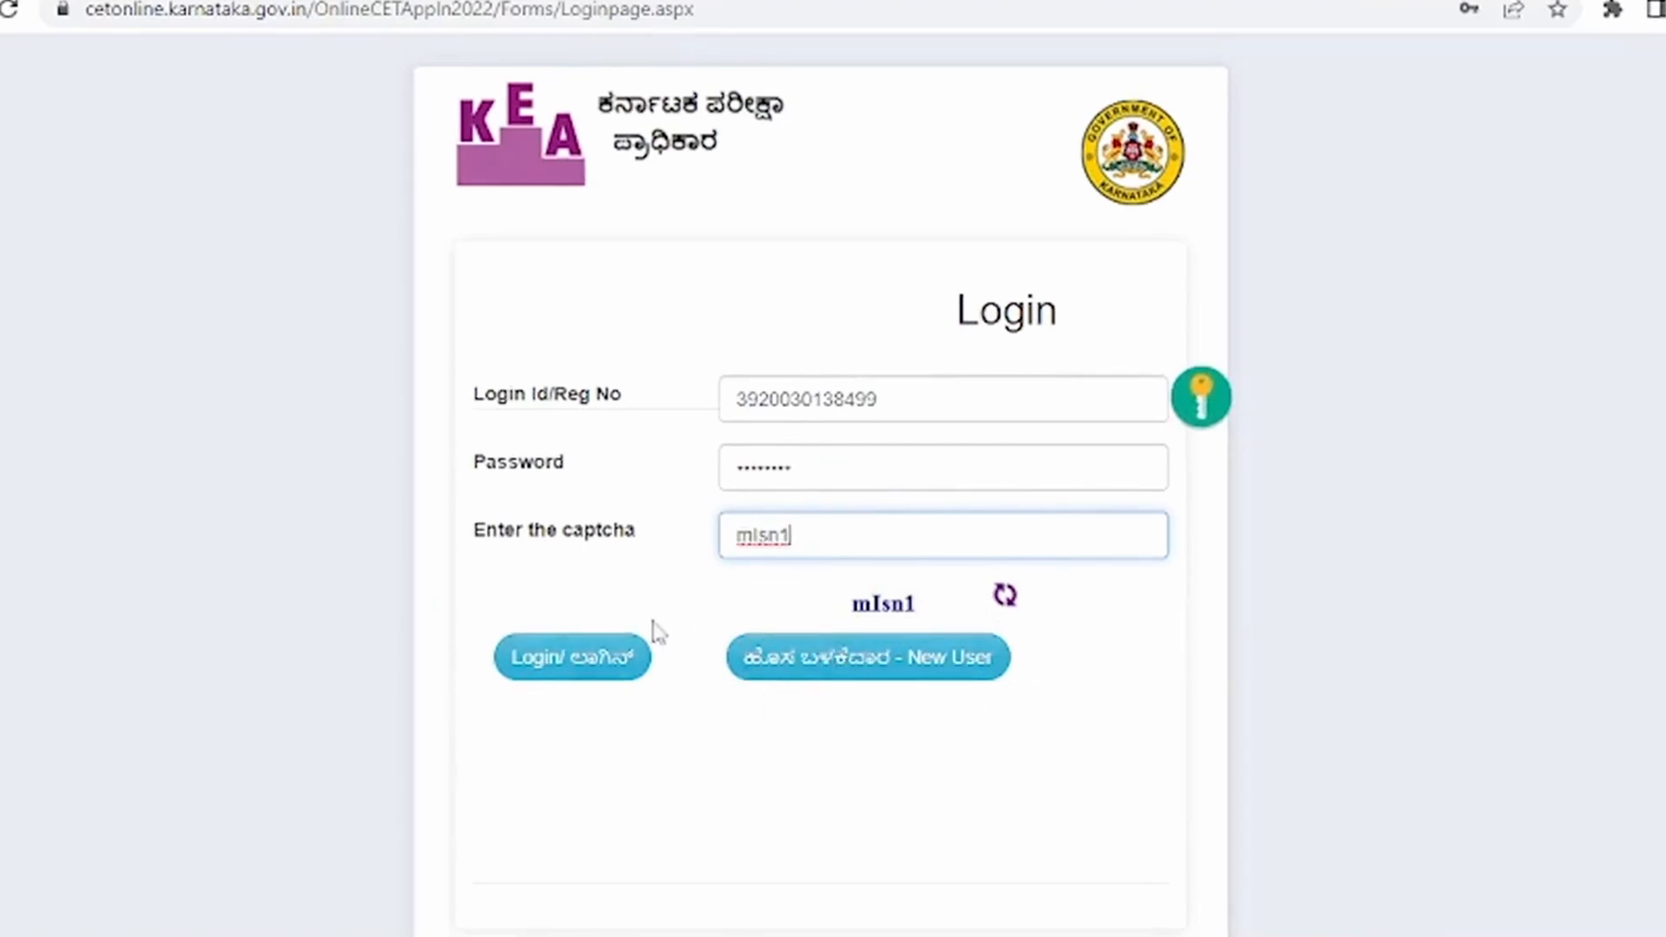
pyautogui.click(590, 672)
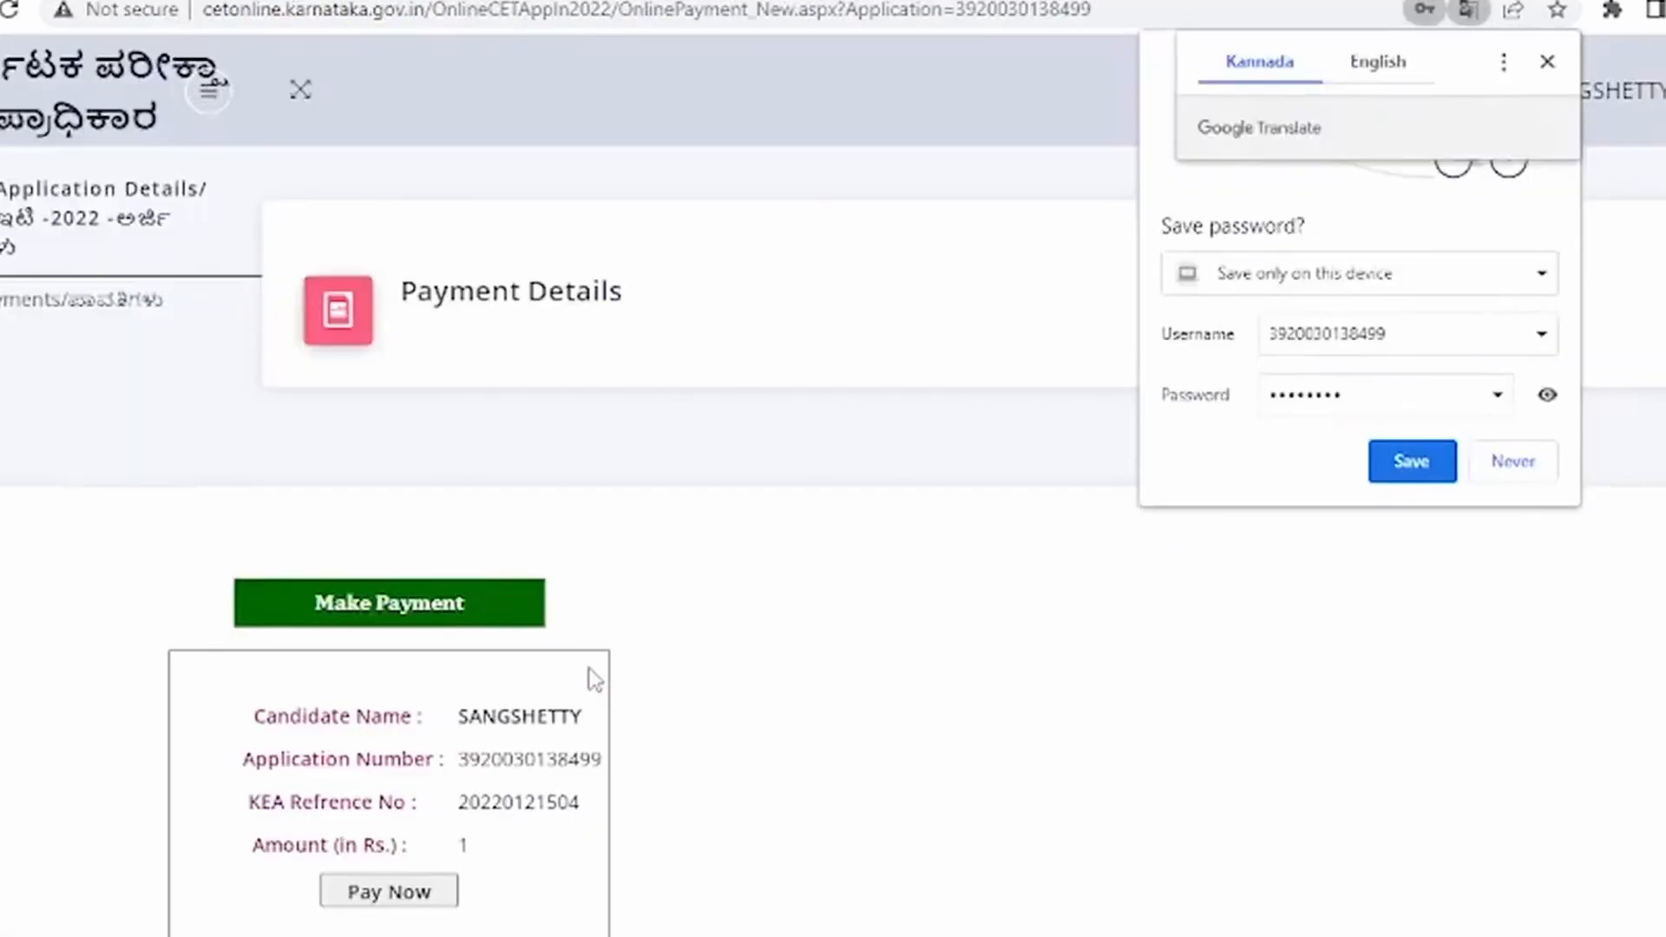
# Step: Decline Chrome's password saving and start the Rs 1 registration fee payment with Pay Now
pyautogui.click(1517, 461)
pyautogui.scroll(-6, 1294, 550)
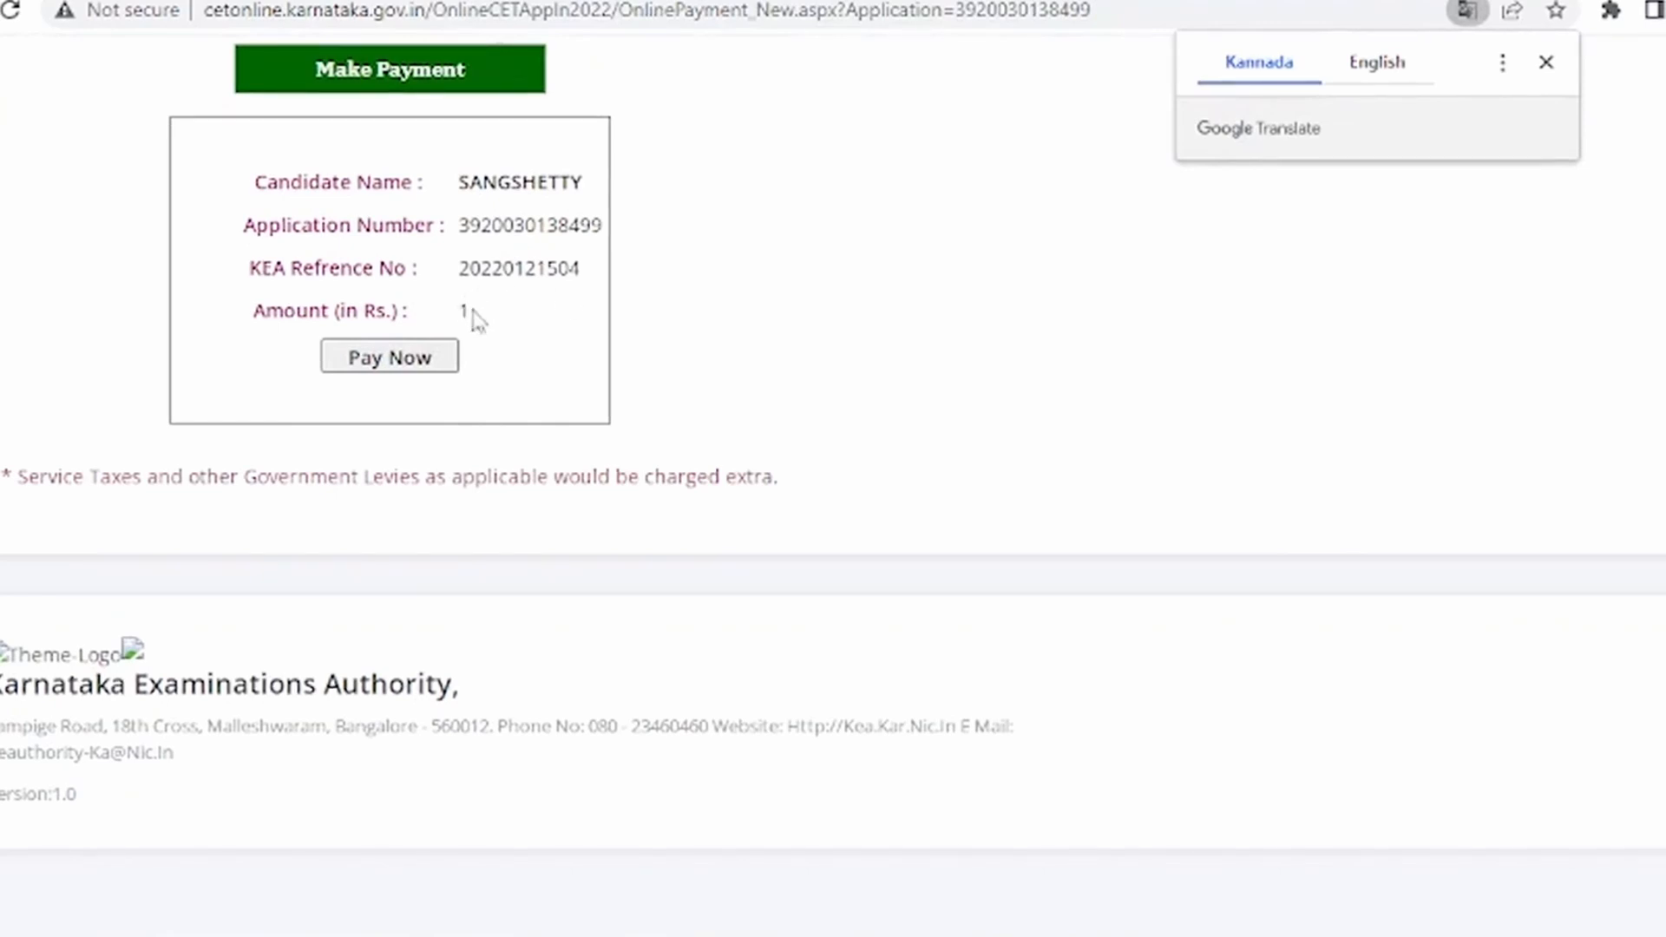
pyautogui.click(401, 360)
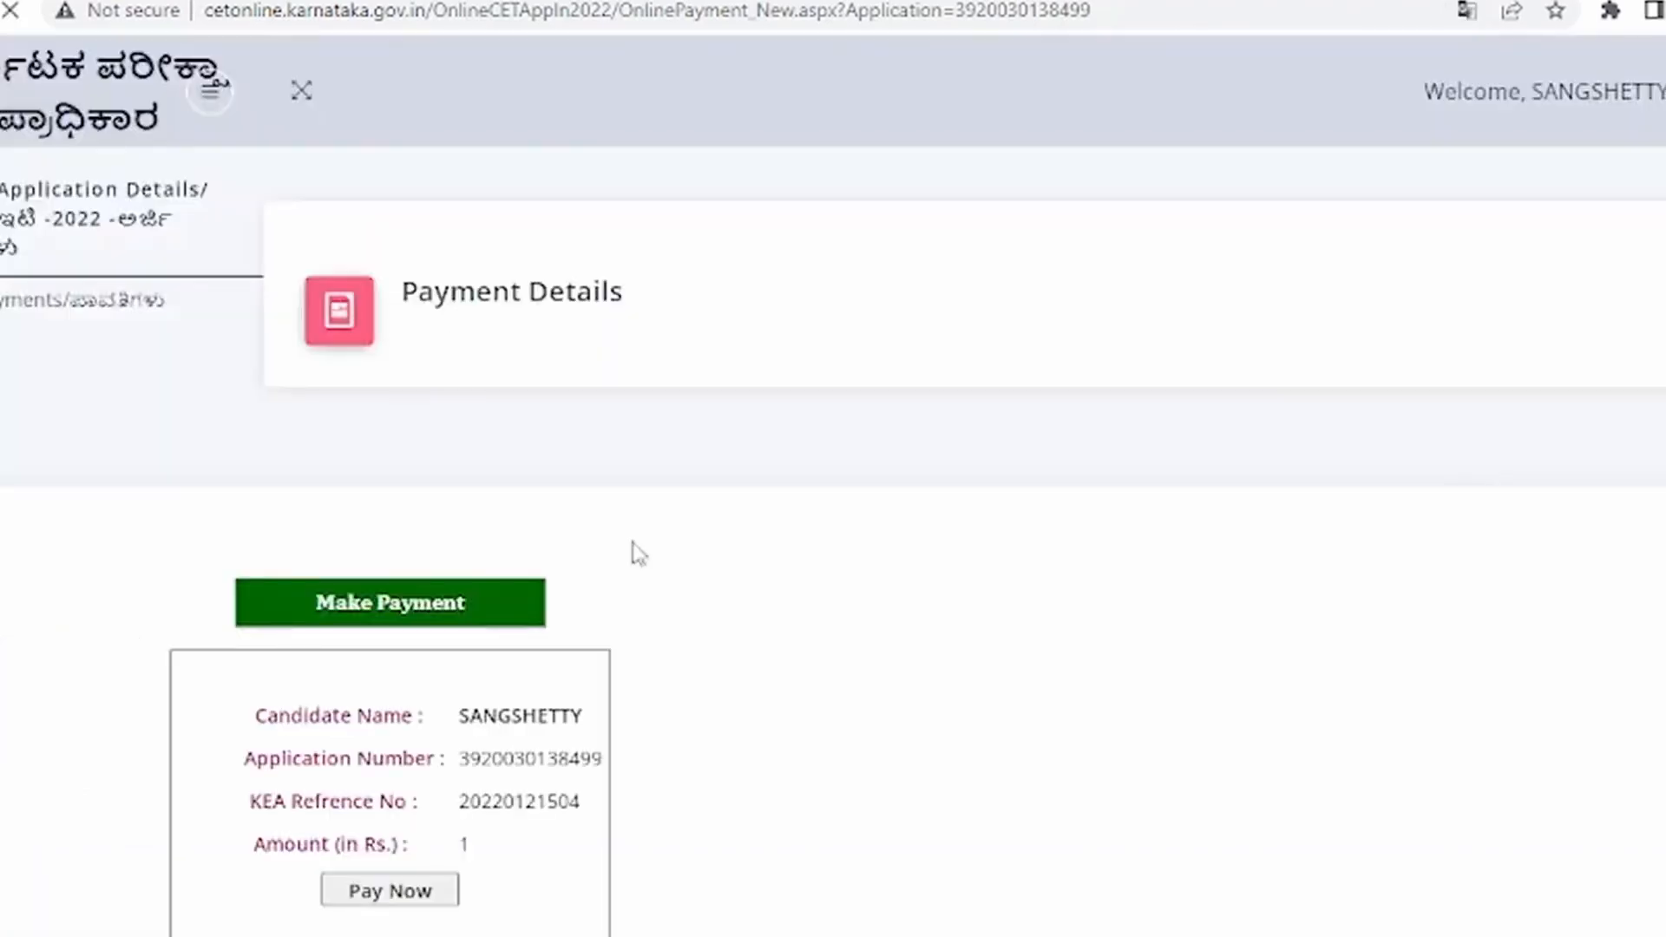
pyautogui.scroll(-5, 698, 571)
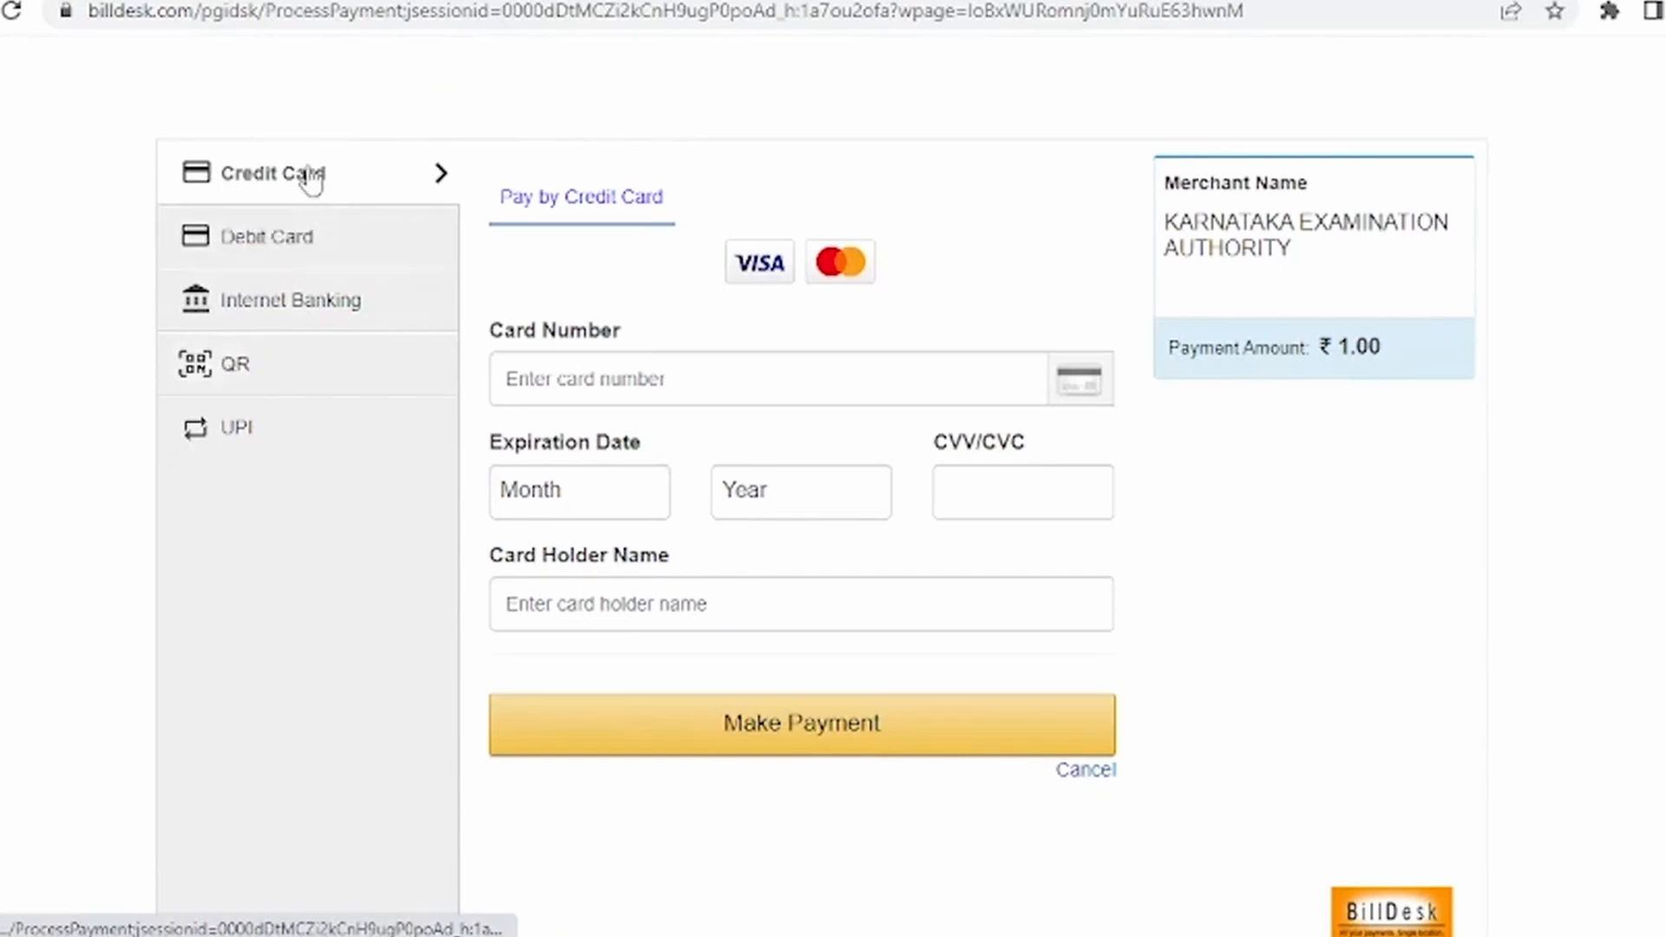
# Step: Pay the ₹1.00 fee by QR code, accepting the zero convenience fee
pyautogui.click(309, 249)
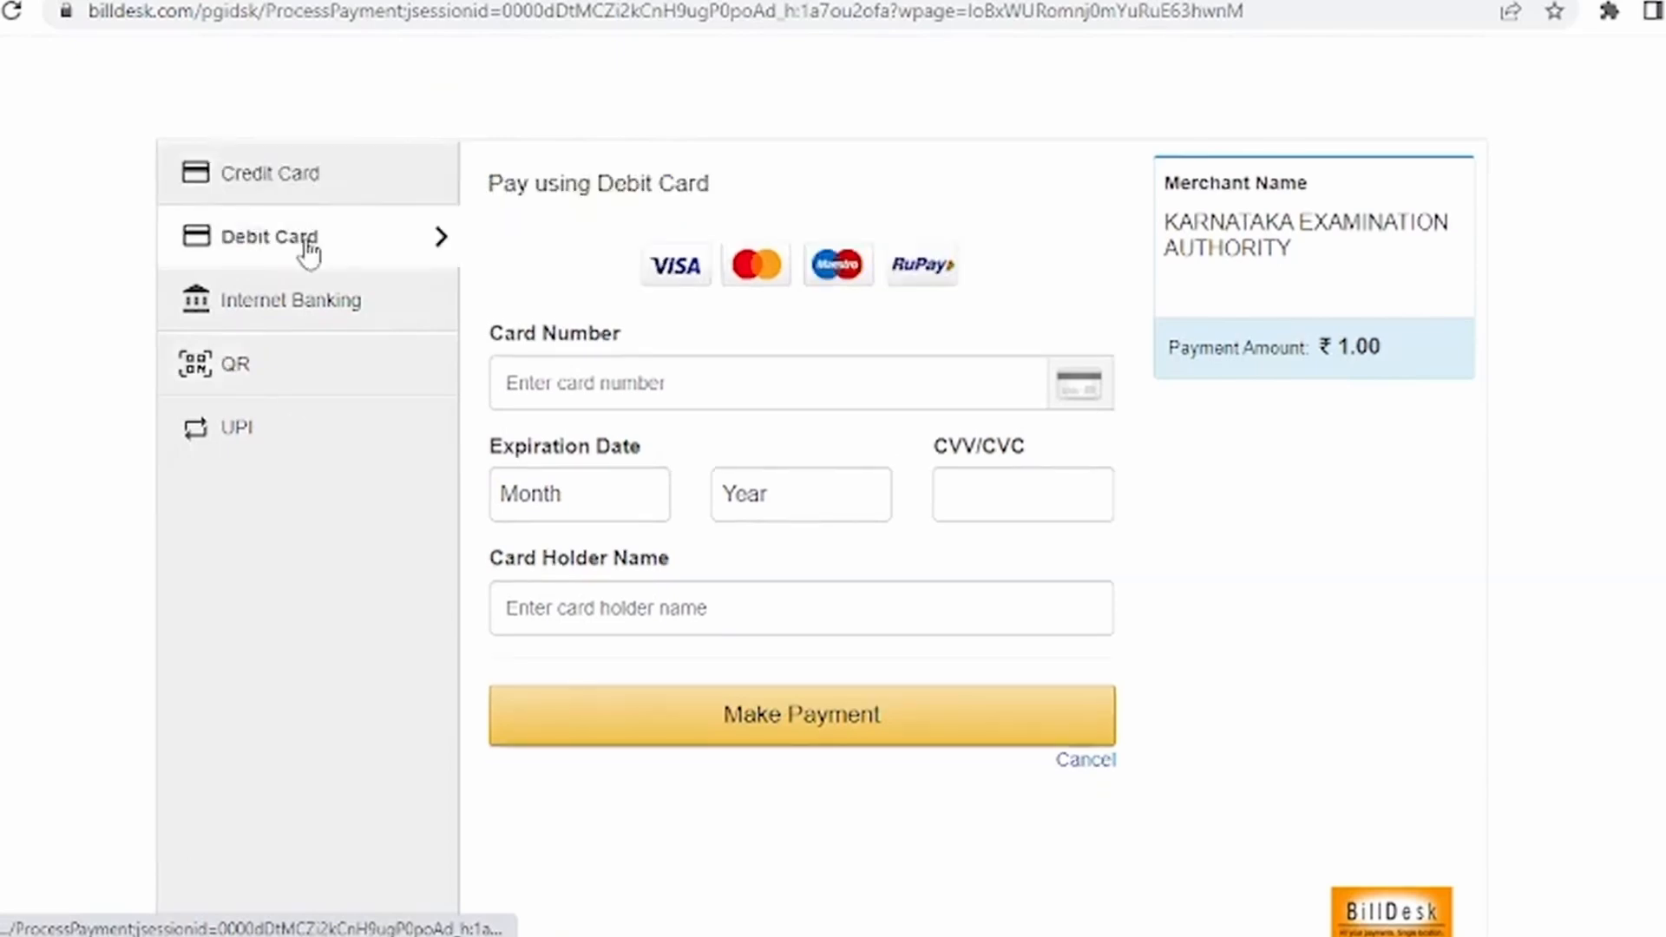
pyautogui.click(302, 308)
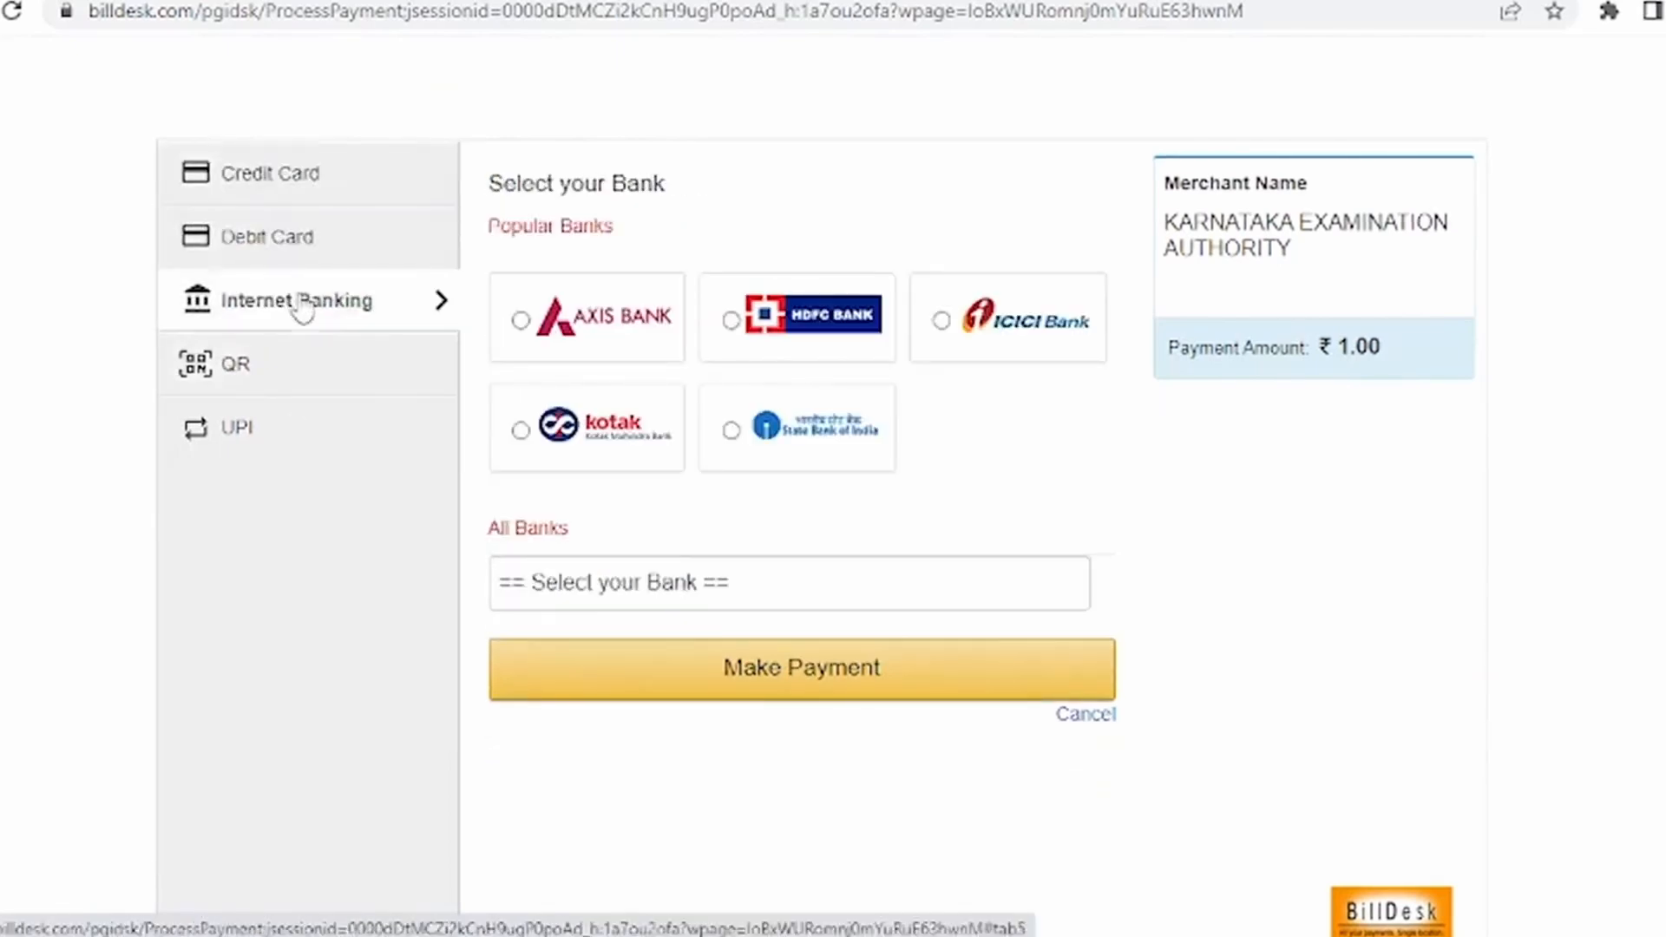
pyautogui.click(286, 369)
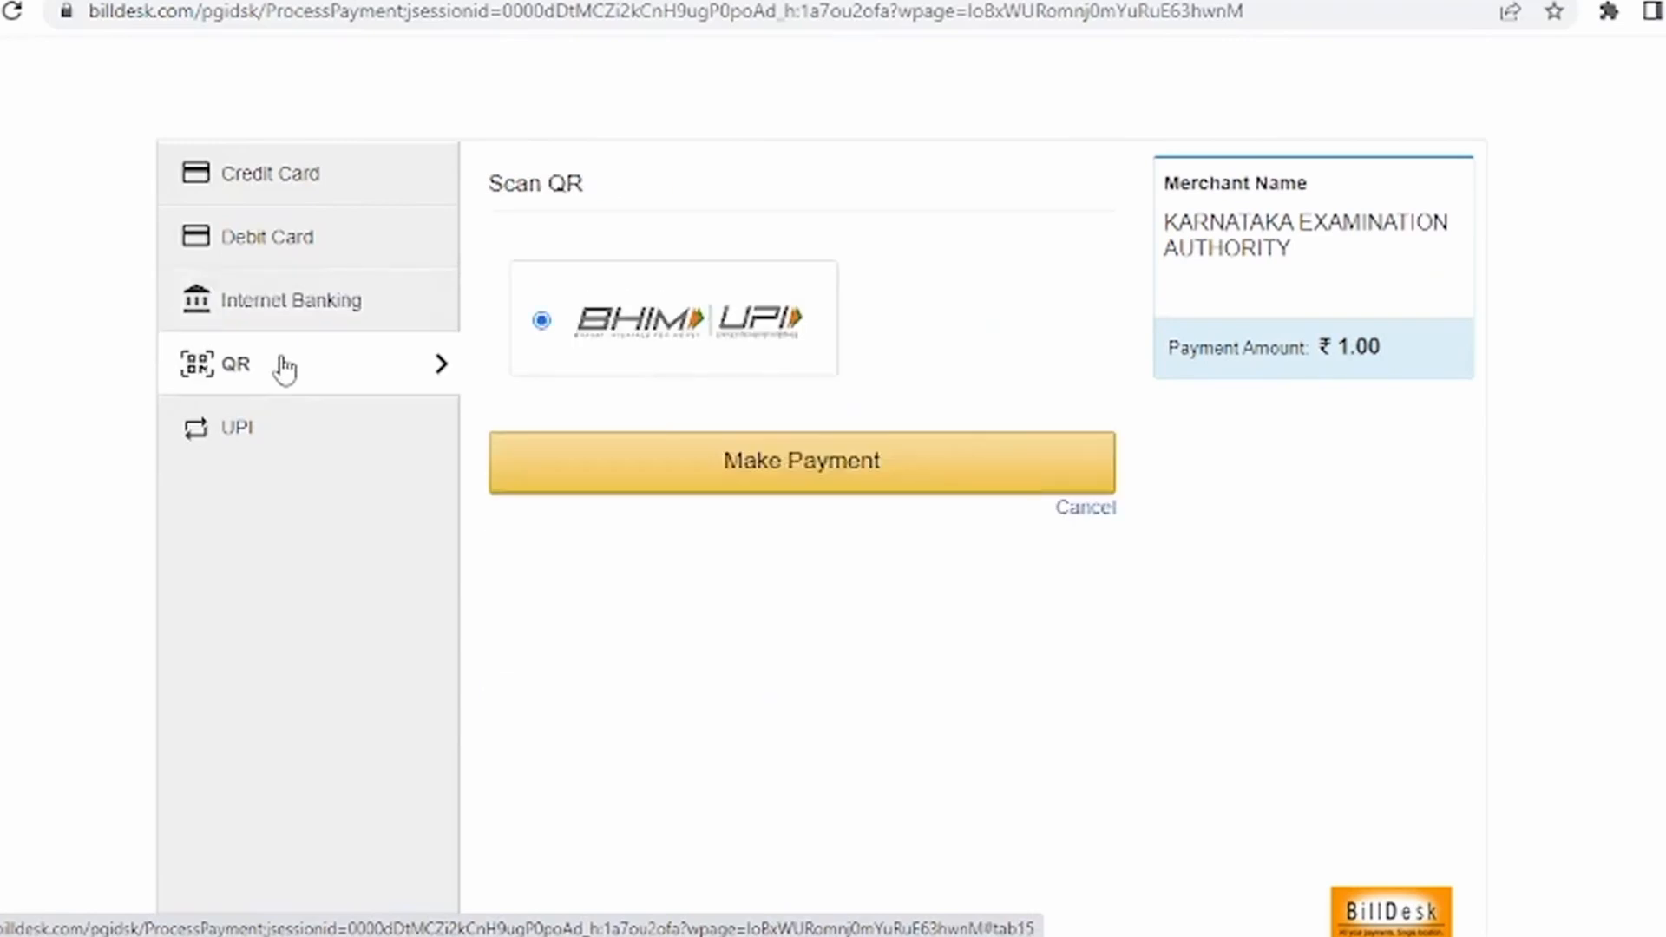
pyautogui.click(323, 434)
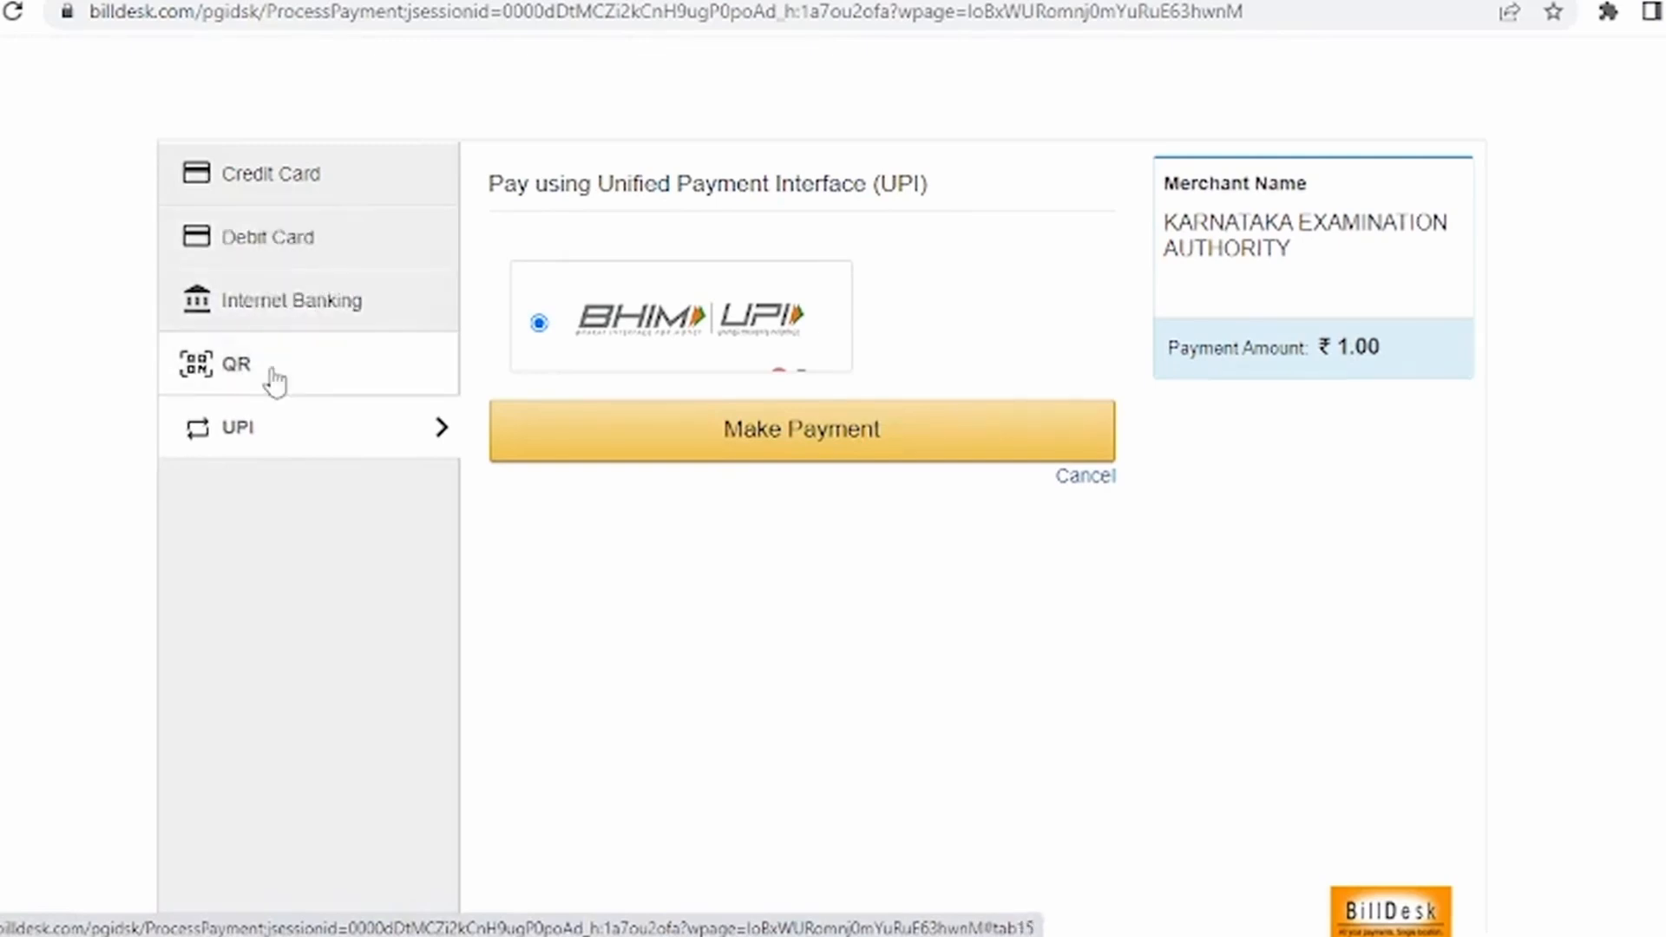
pyautogui.click(273, 378)
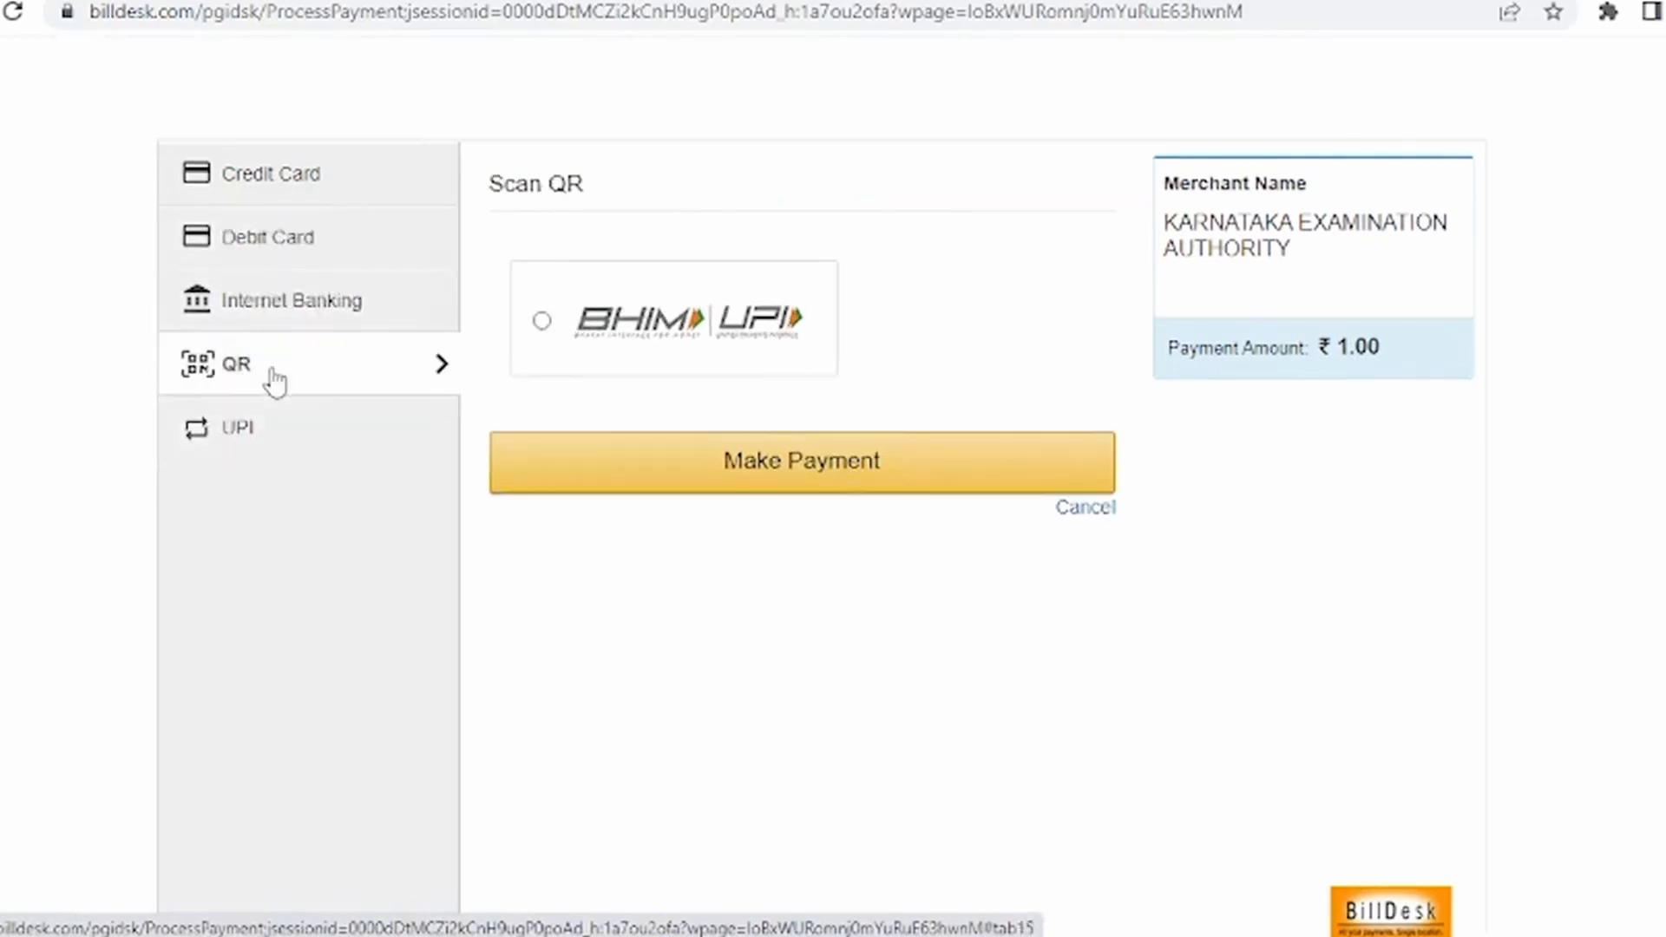
pyautogui.click(773, 475)
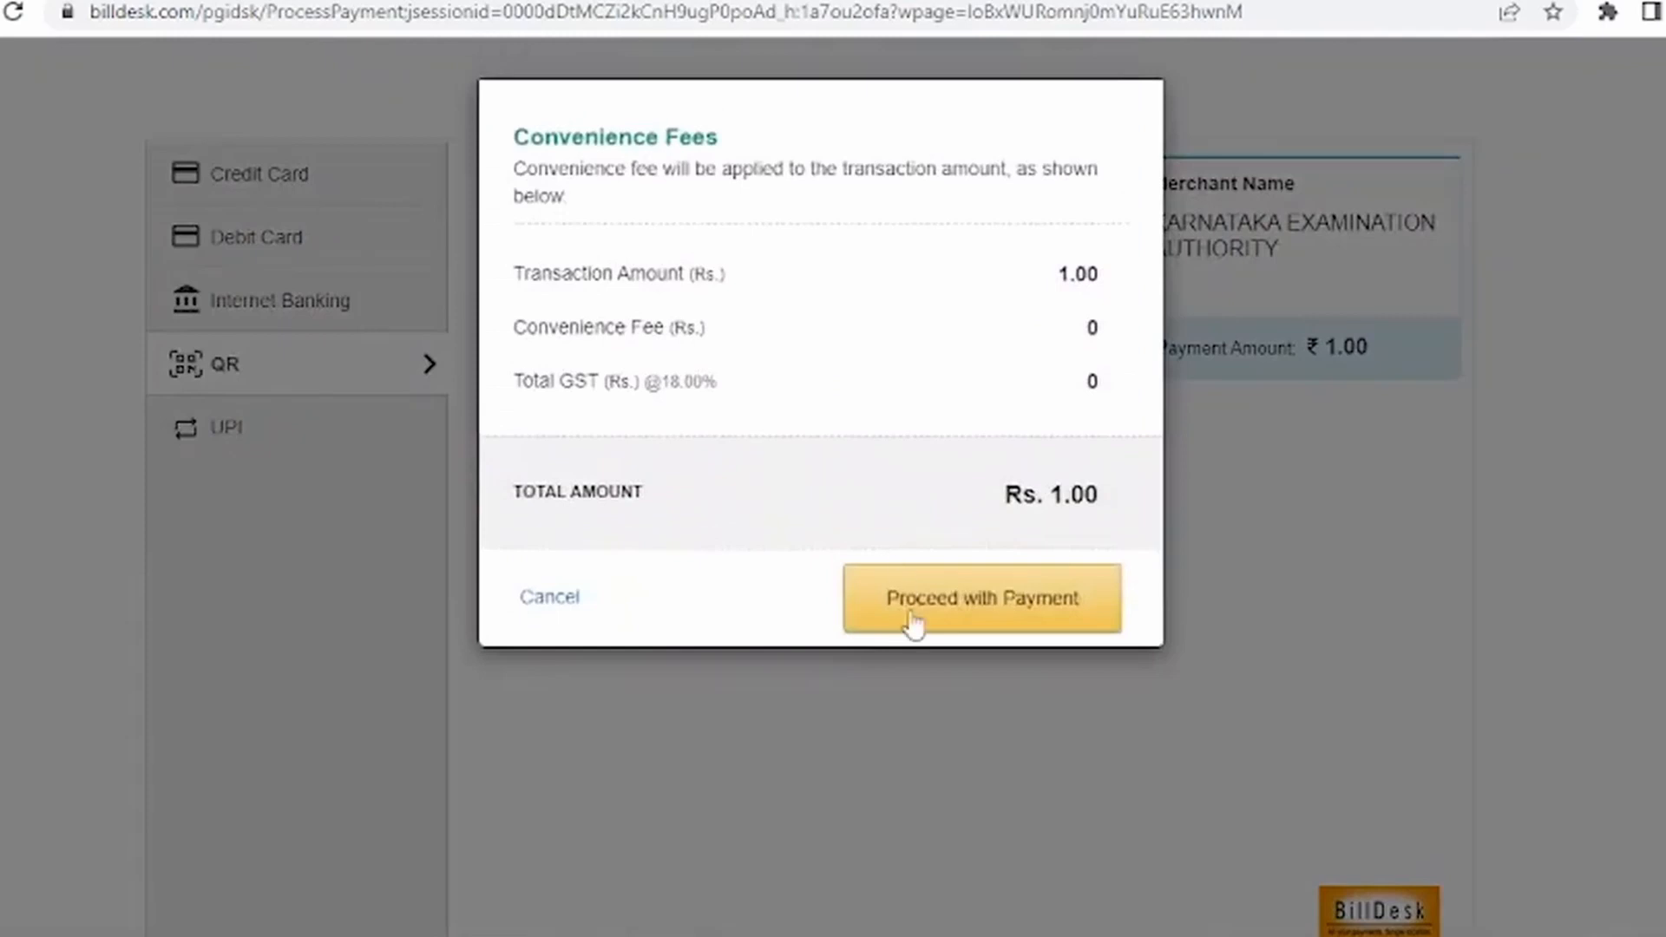
pyautogui.click(911, 623)
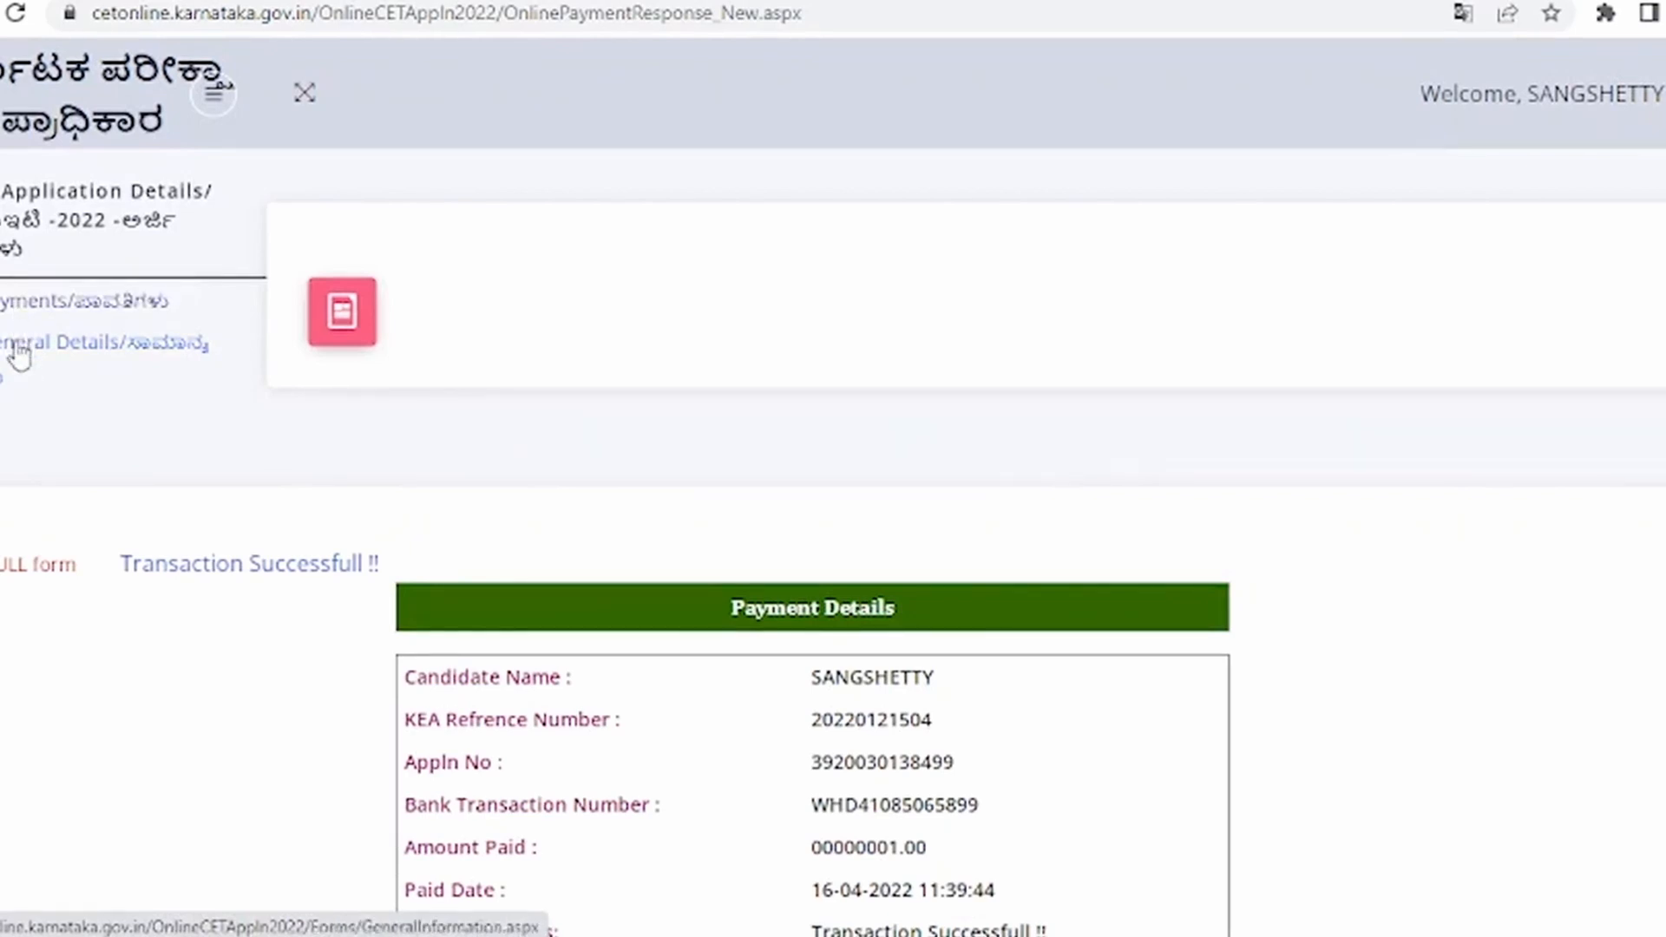
# Step: Open the General Details form and look over its pre-filled registration and personal details
pyautogui.click(19, 347)
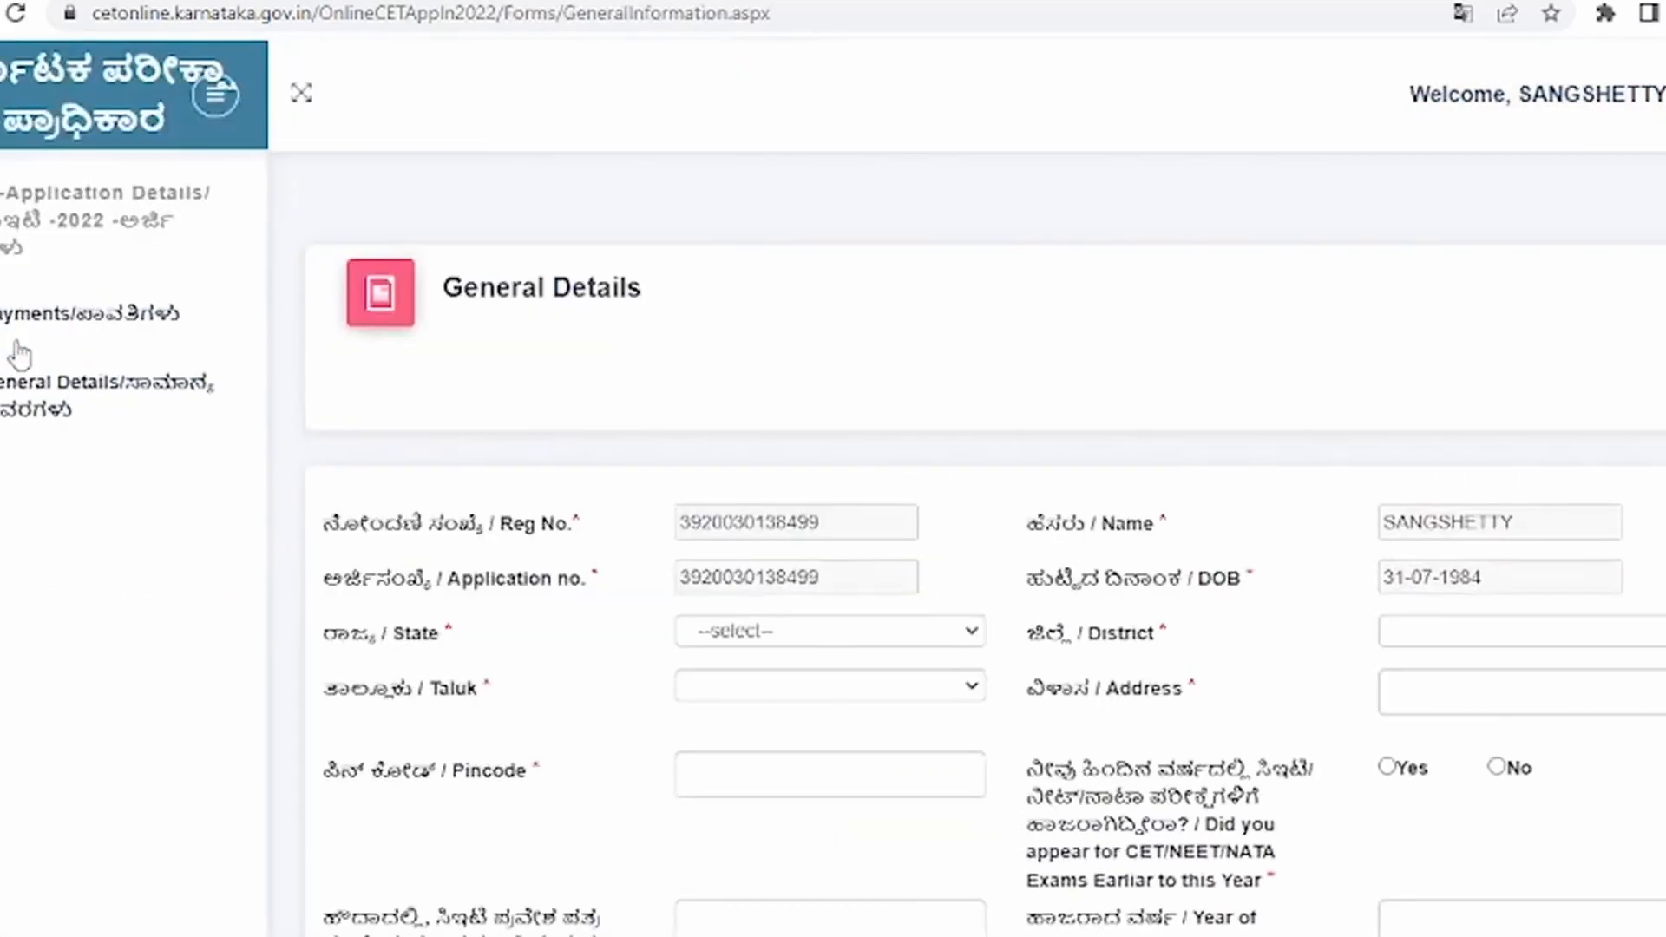
pyautogui.scroll(-5, 205, 714)
pyautogui.scroll(5, 205, 714)
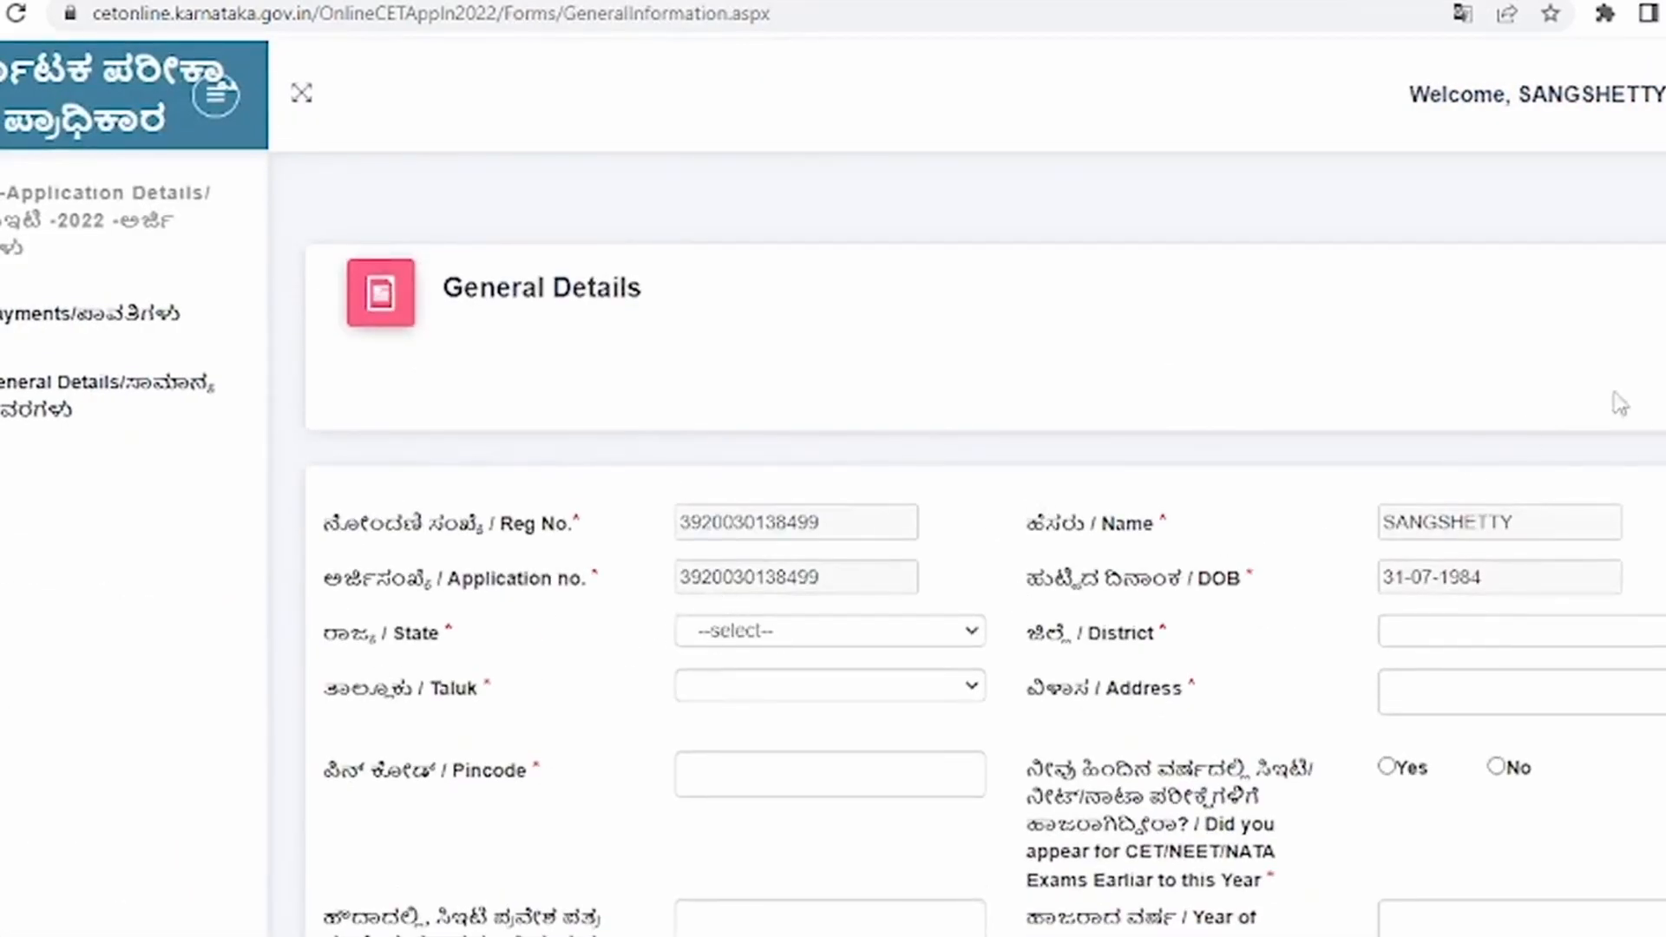
pyautogui.scroll(-2, 1493, 595)
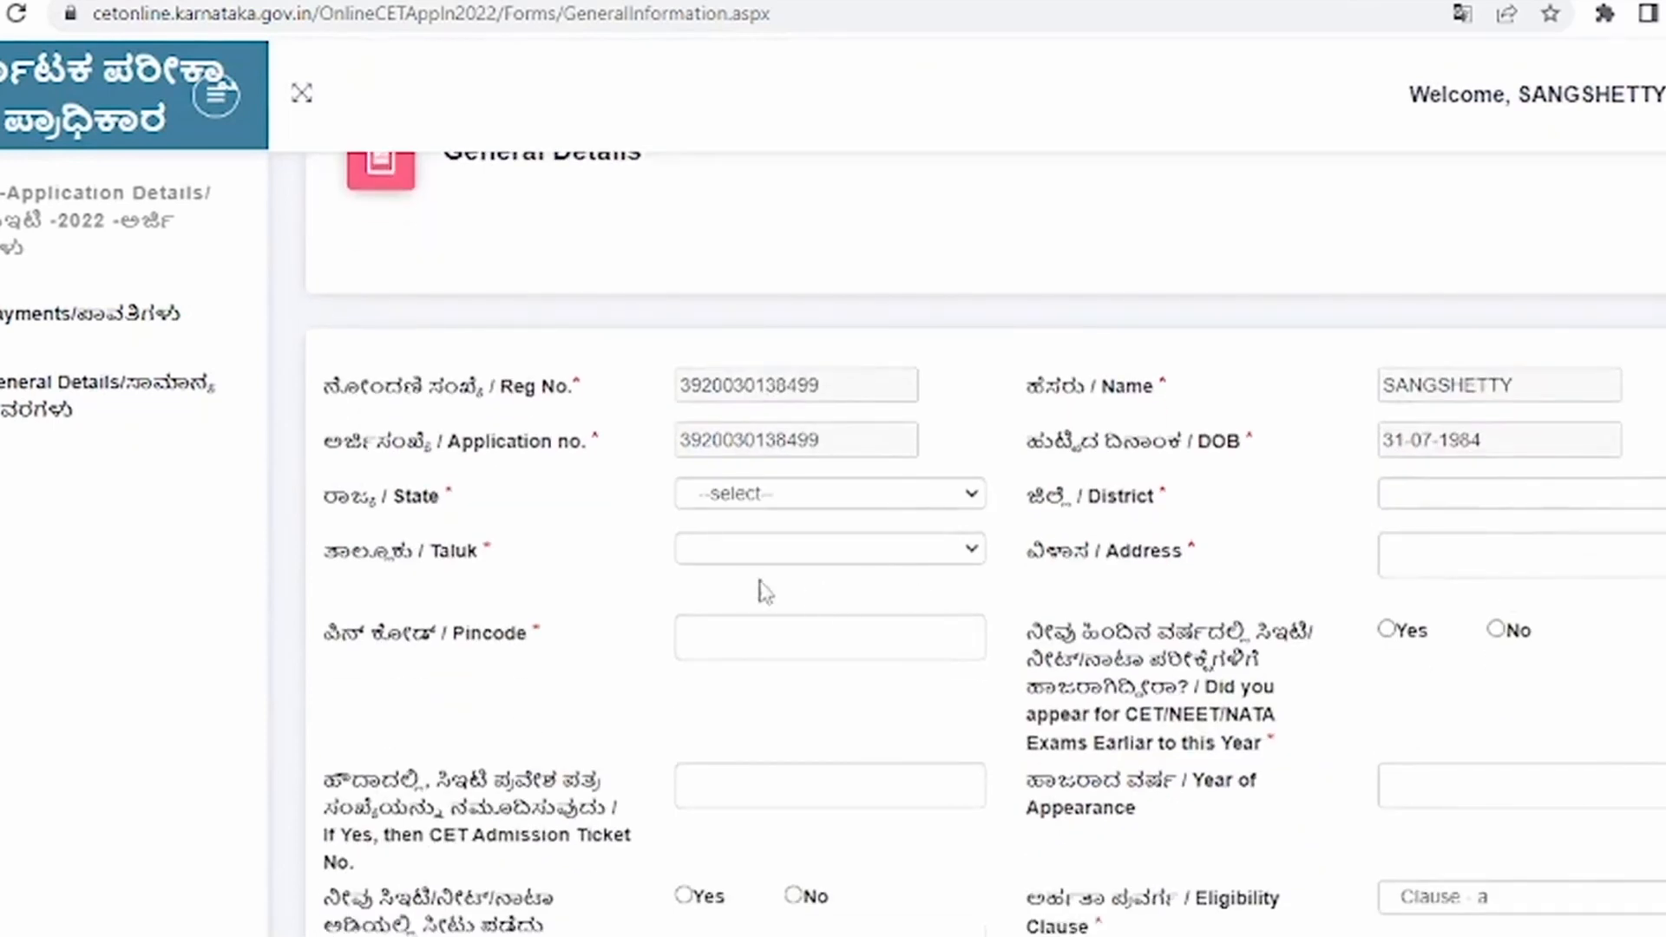
# Step: Set State KARNATAKA, District BIDAR, Taluk BASAVAKALYAN, and autofill the address and pincode
pyautogui.click(970, 493)
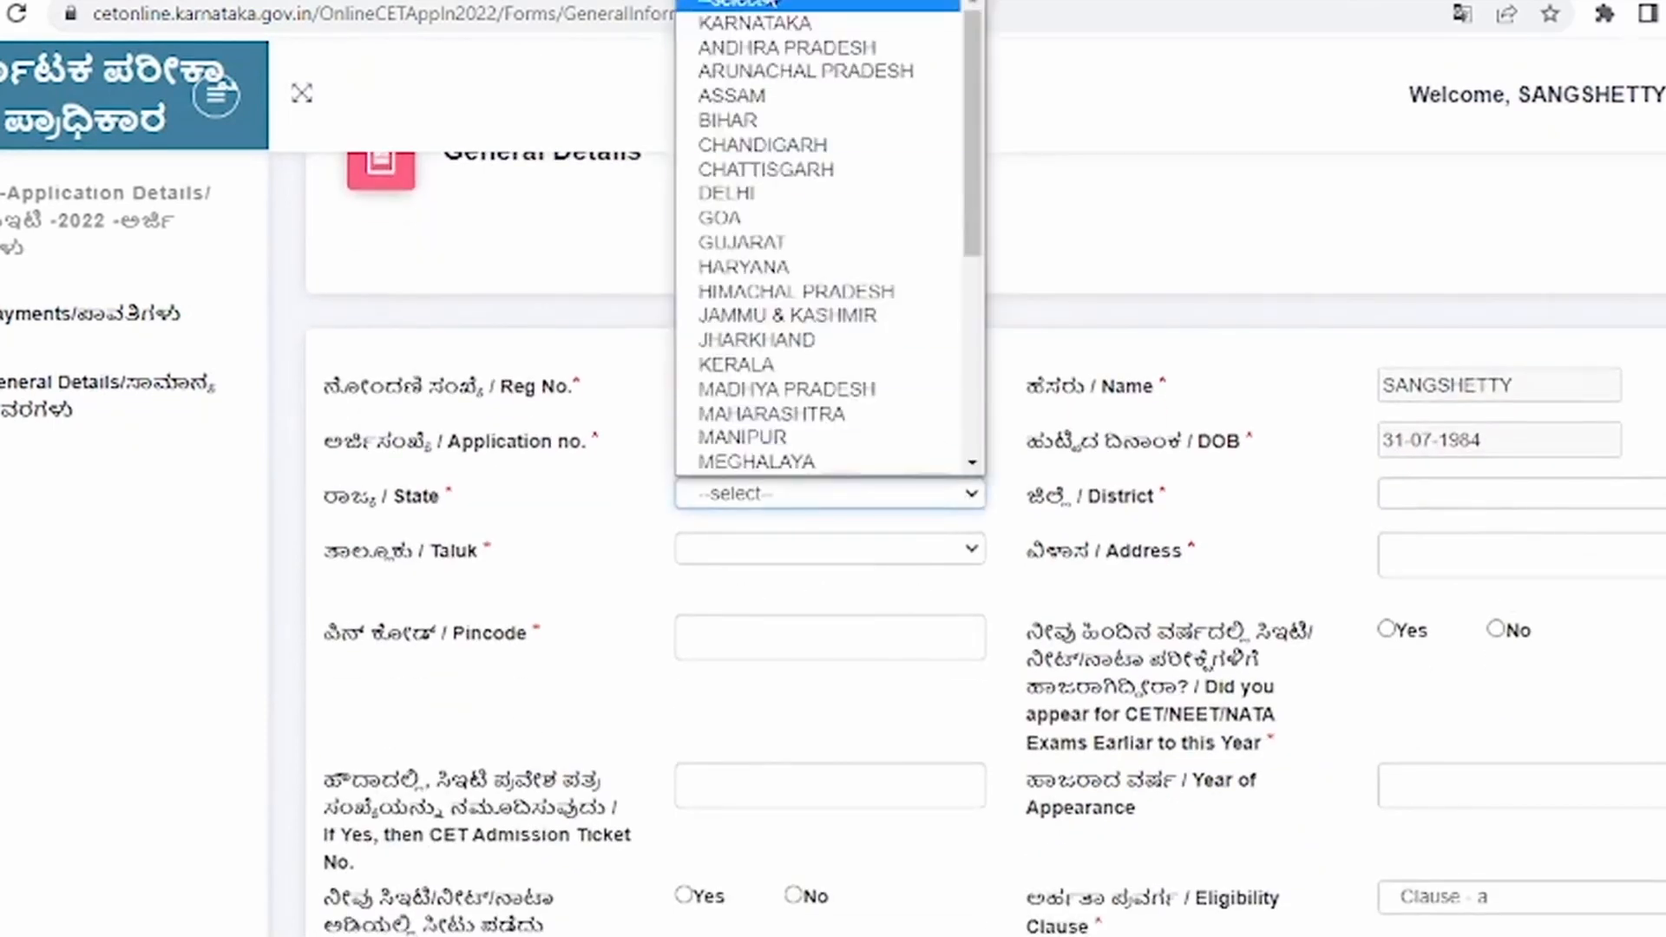
pyautogui.click(762, 23)
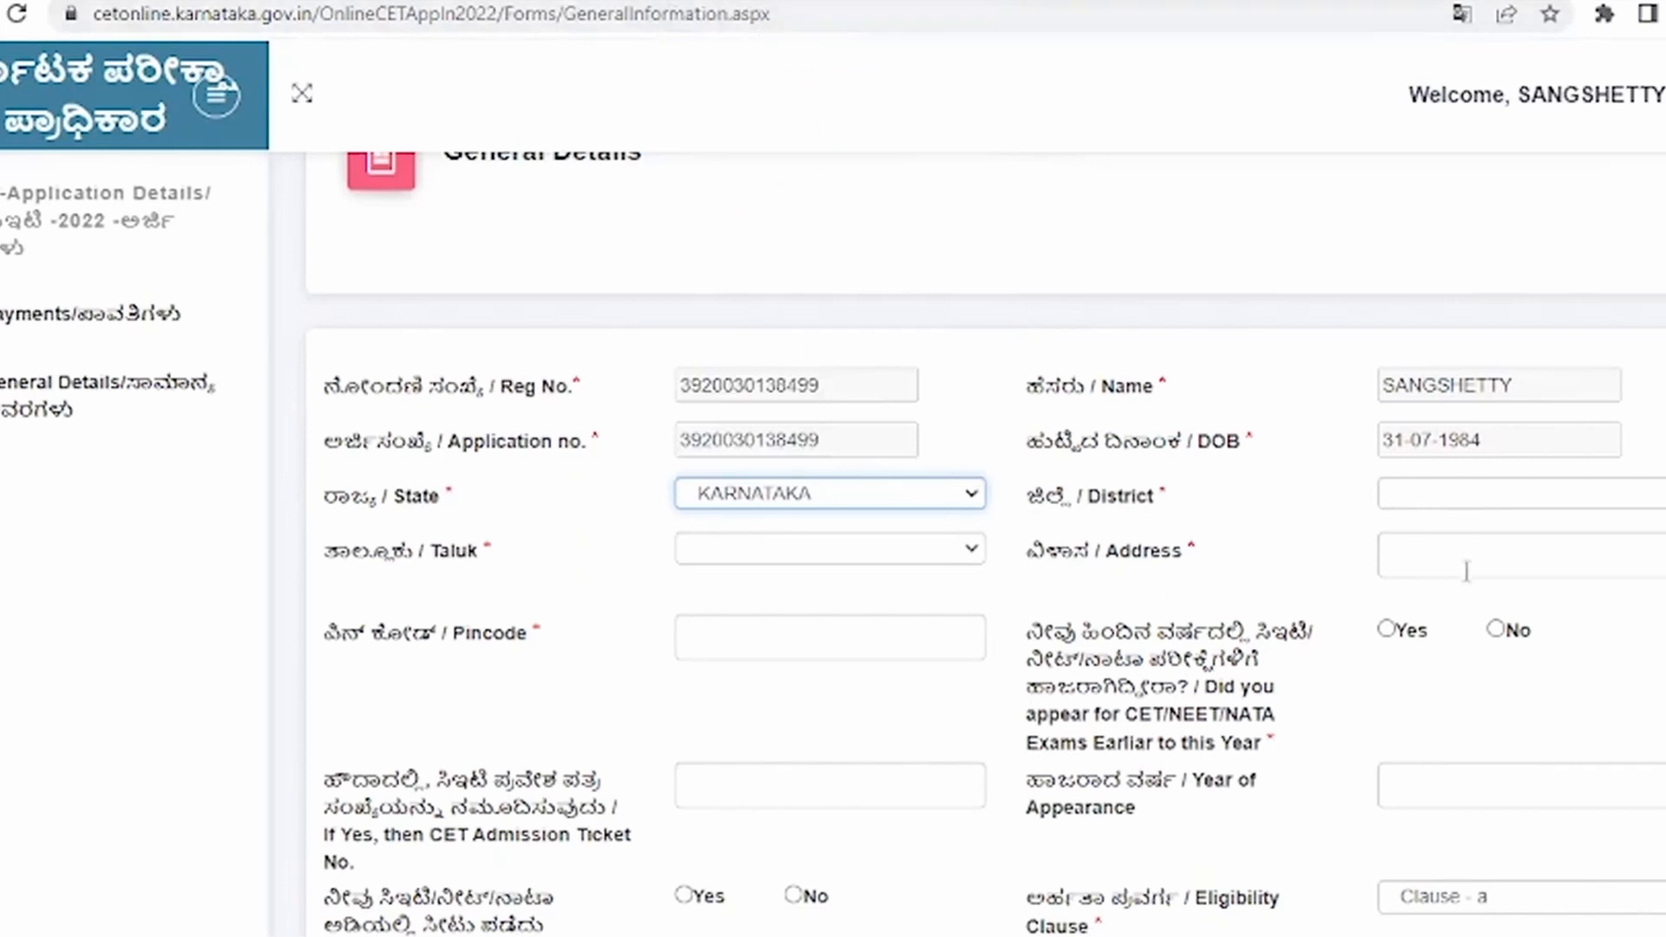
pyautogui.click(1492, 494)
pyautogui.click(1340, 148)
pyautogui.scroll(-4, 867, 434)
pyautogui.click(970, 274)
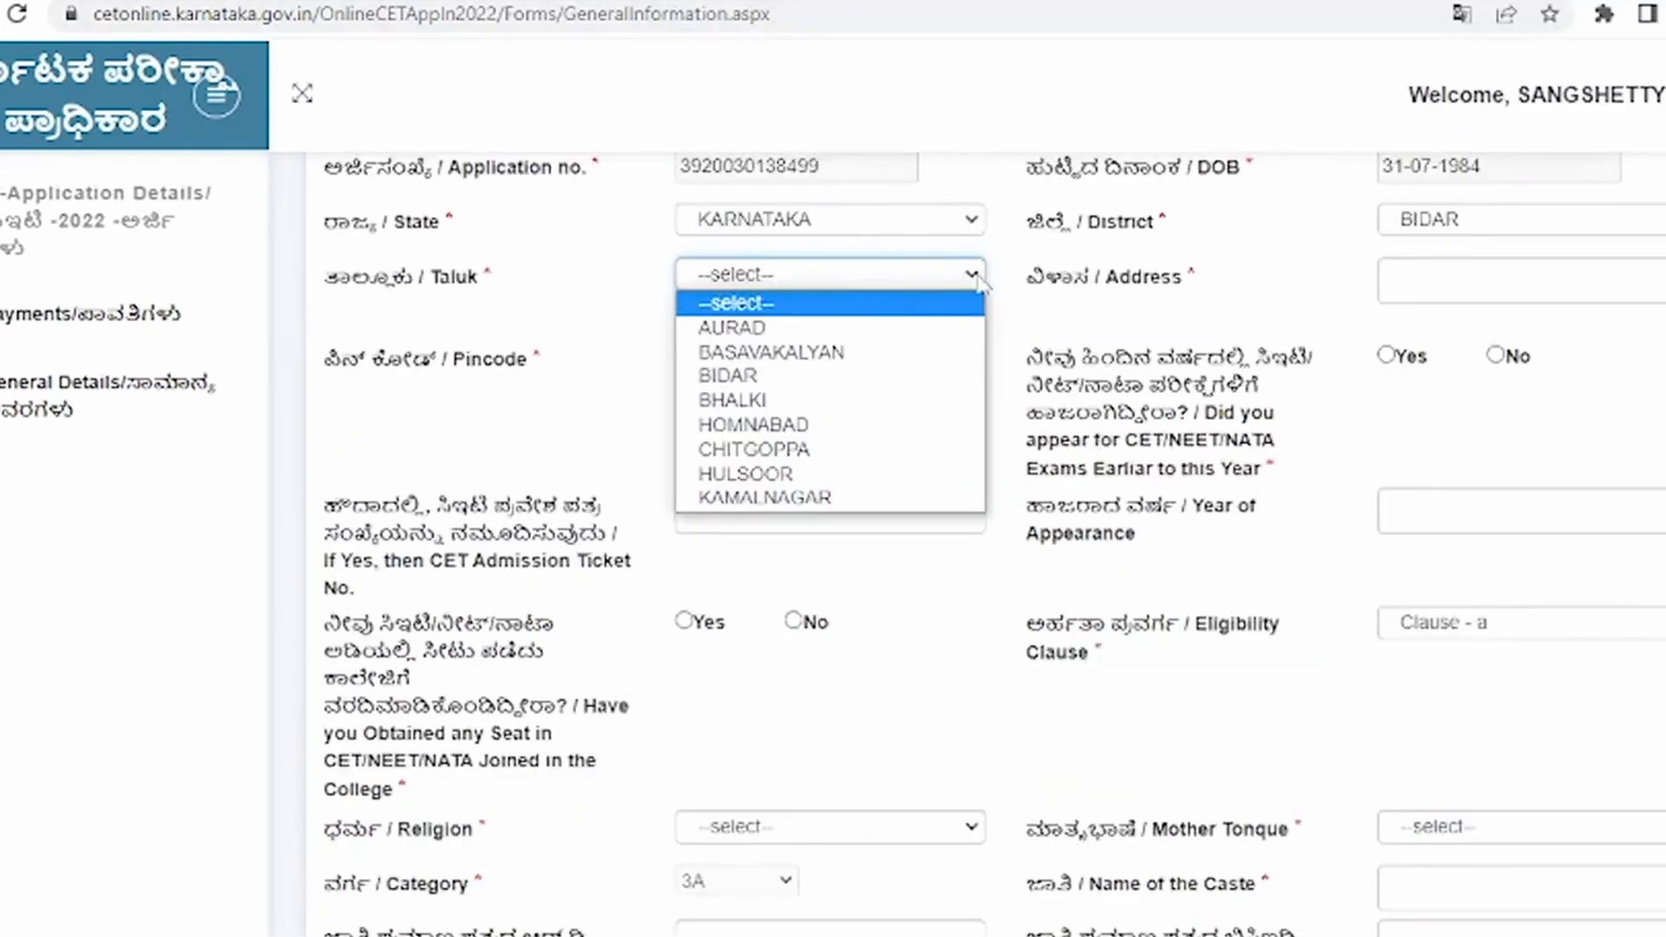
pyautogui.click(834, 352)
pyautogui.click(1601, 278)
pyautogui.click(1588, 342)
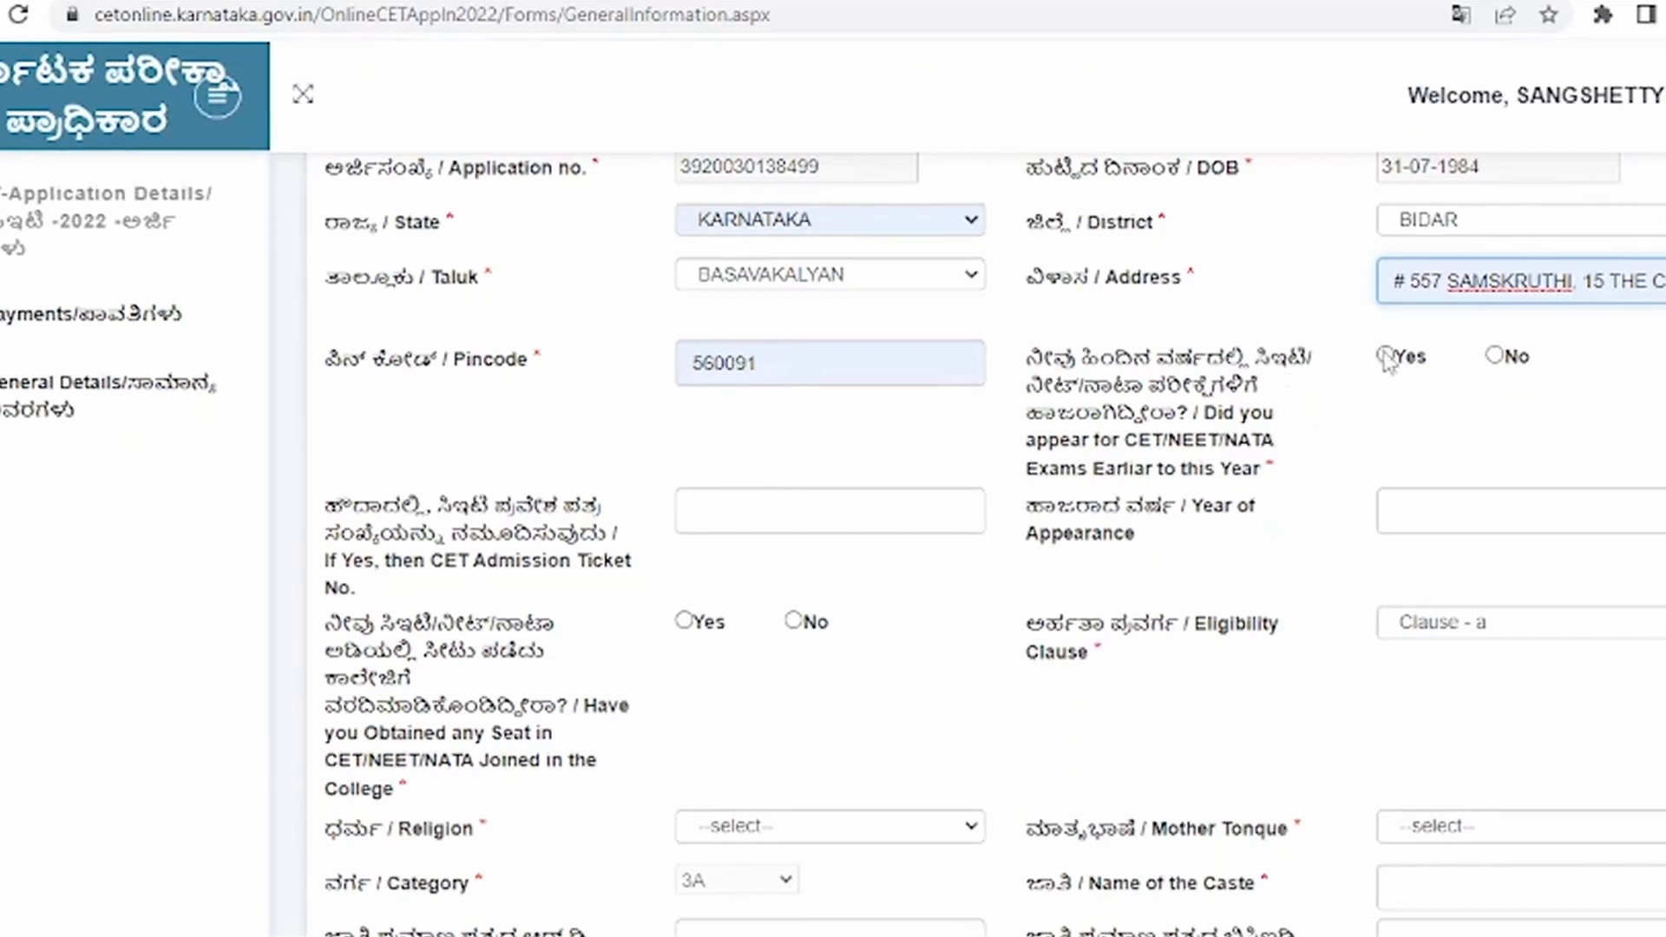
# Step: Answer No to having appeared for an earlier CET/NEET/NATA
pyautogui.click(1494, 355)
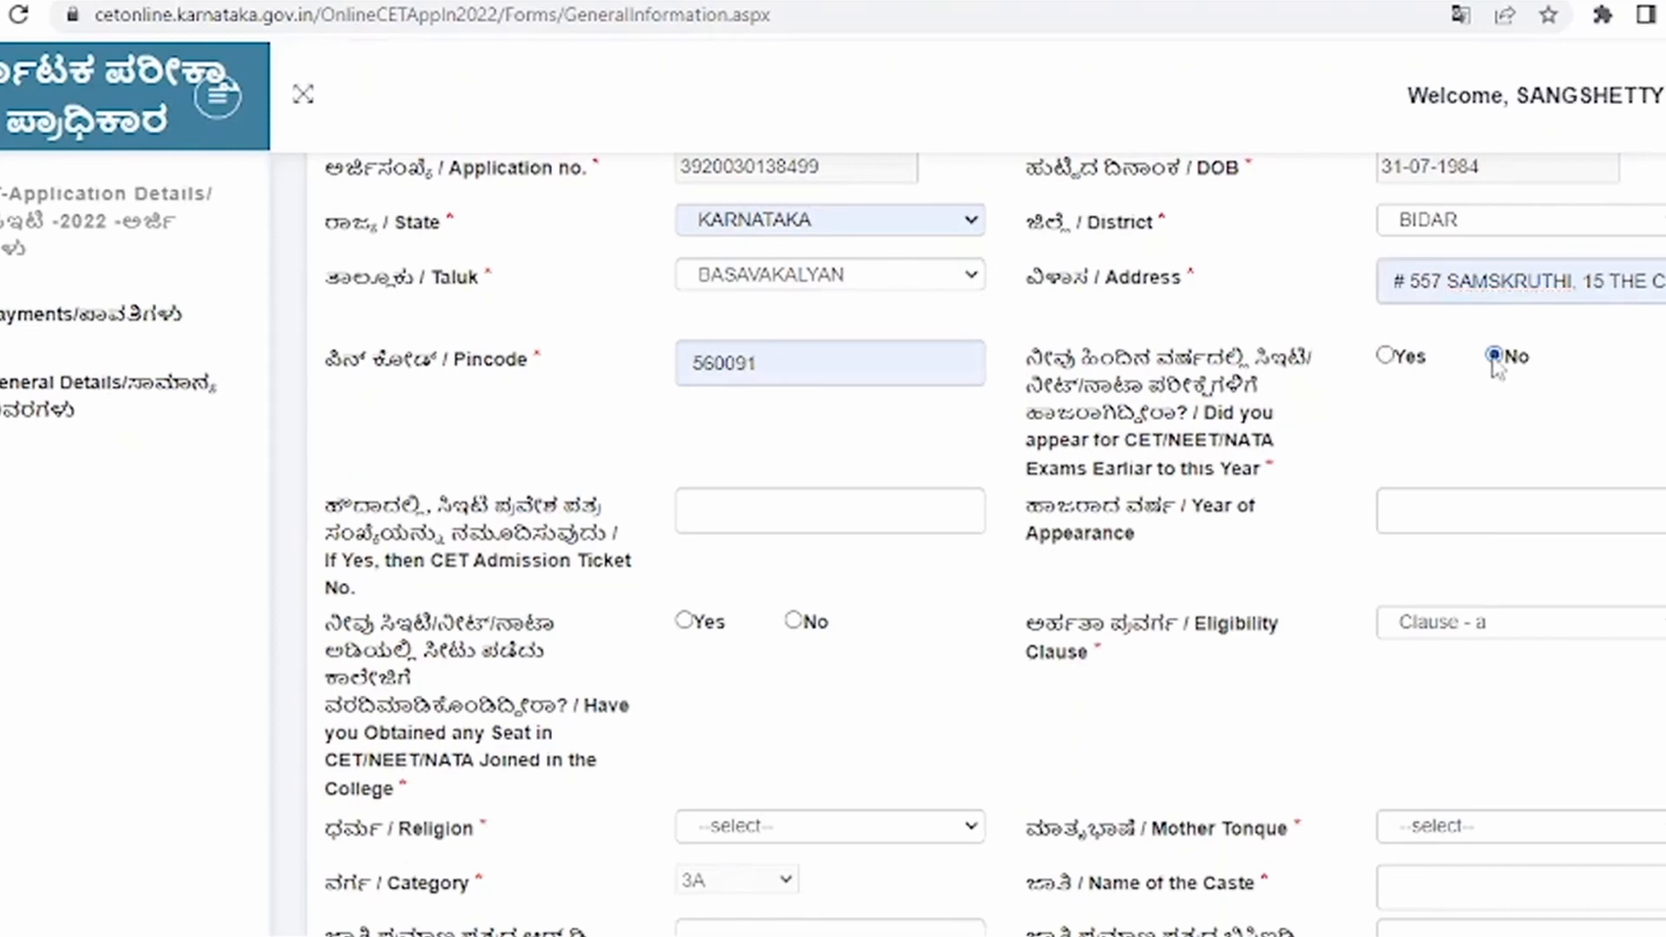
pyautogui.scroll(-3, 1331, 550)
pyautogui.scroll(5, 1334, 555)
pyautogui.click(1384, 492)
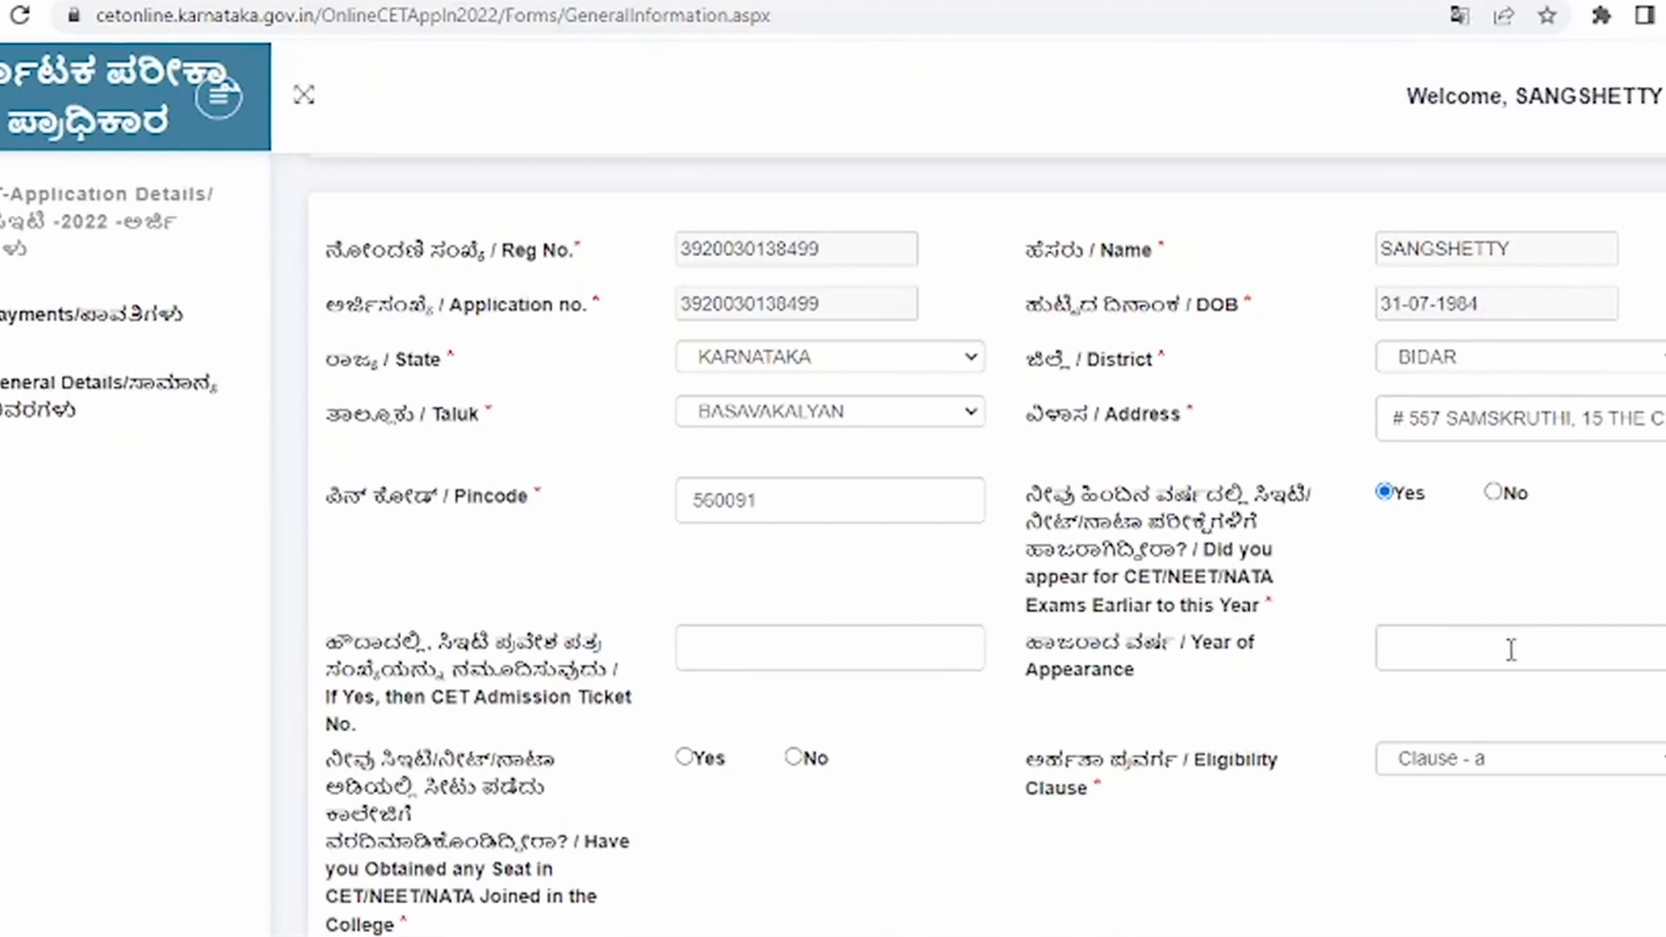
pyautogui.click(1426, 639)
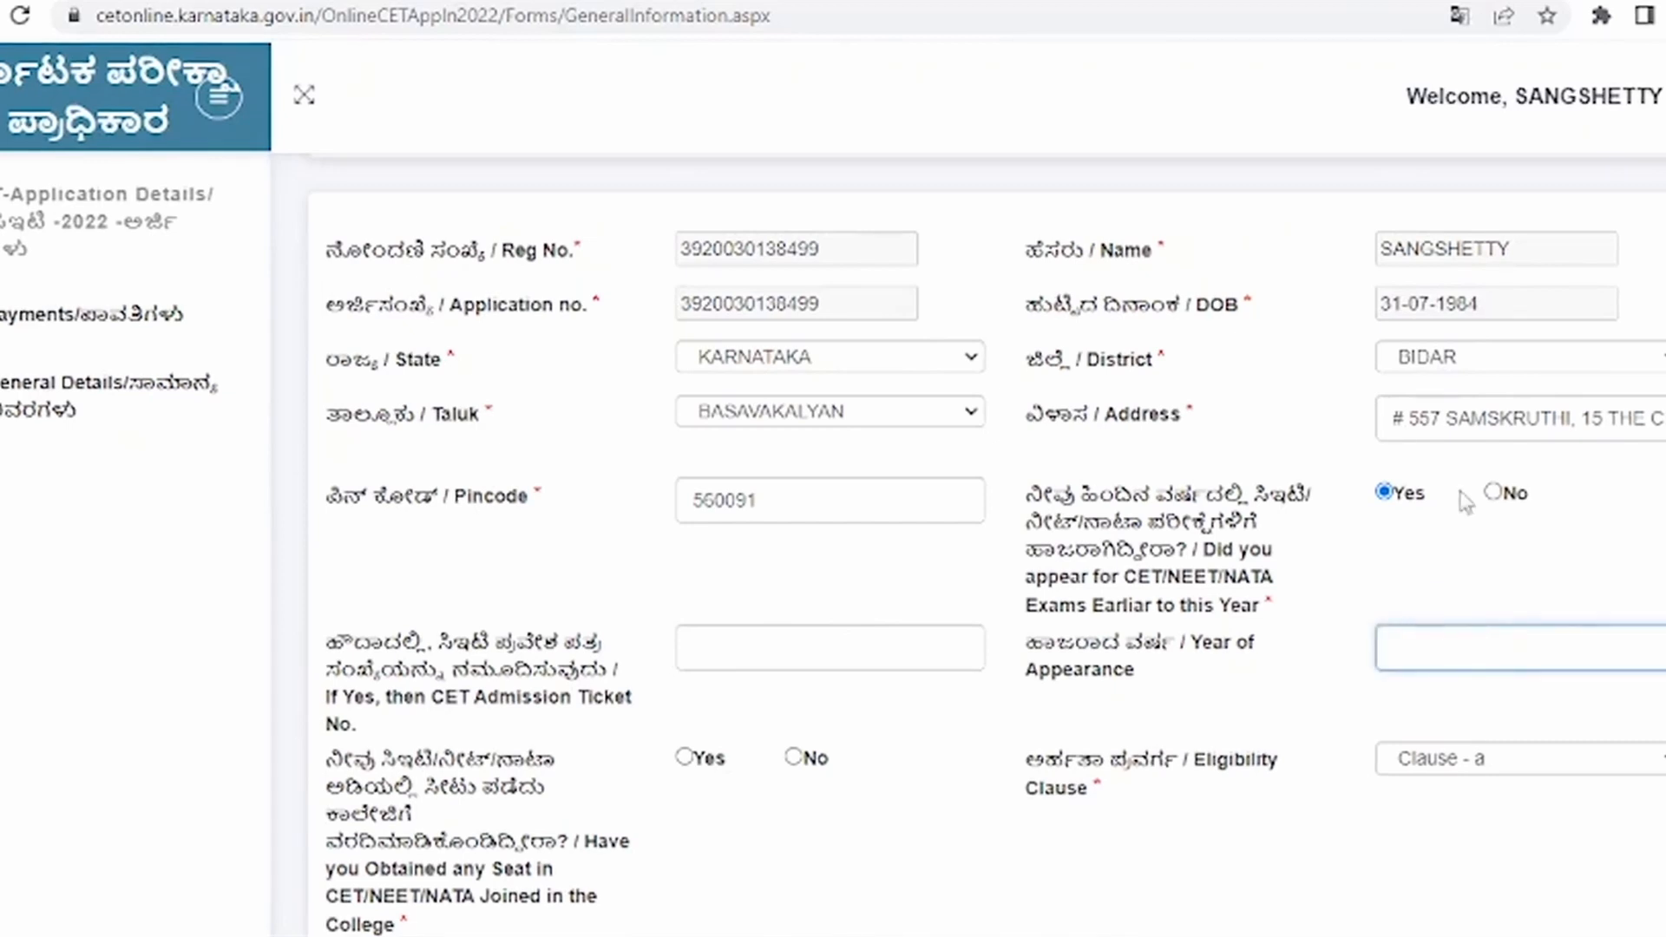
pyautogui.click(1492, 493)
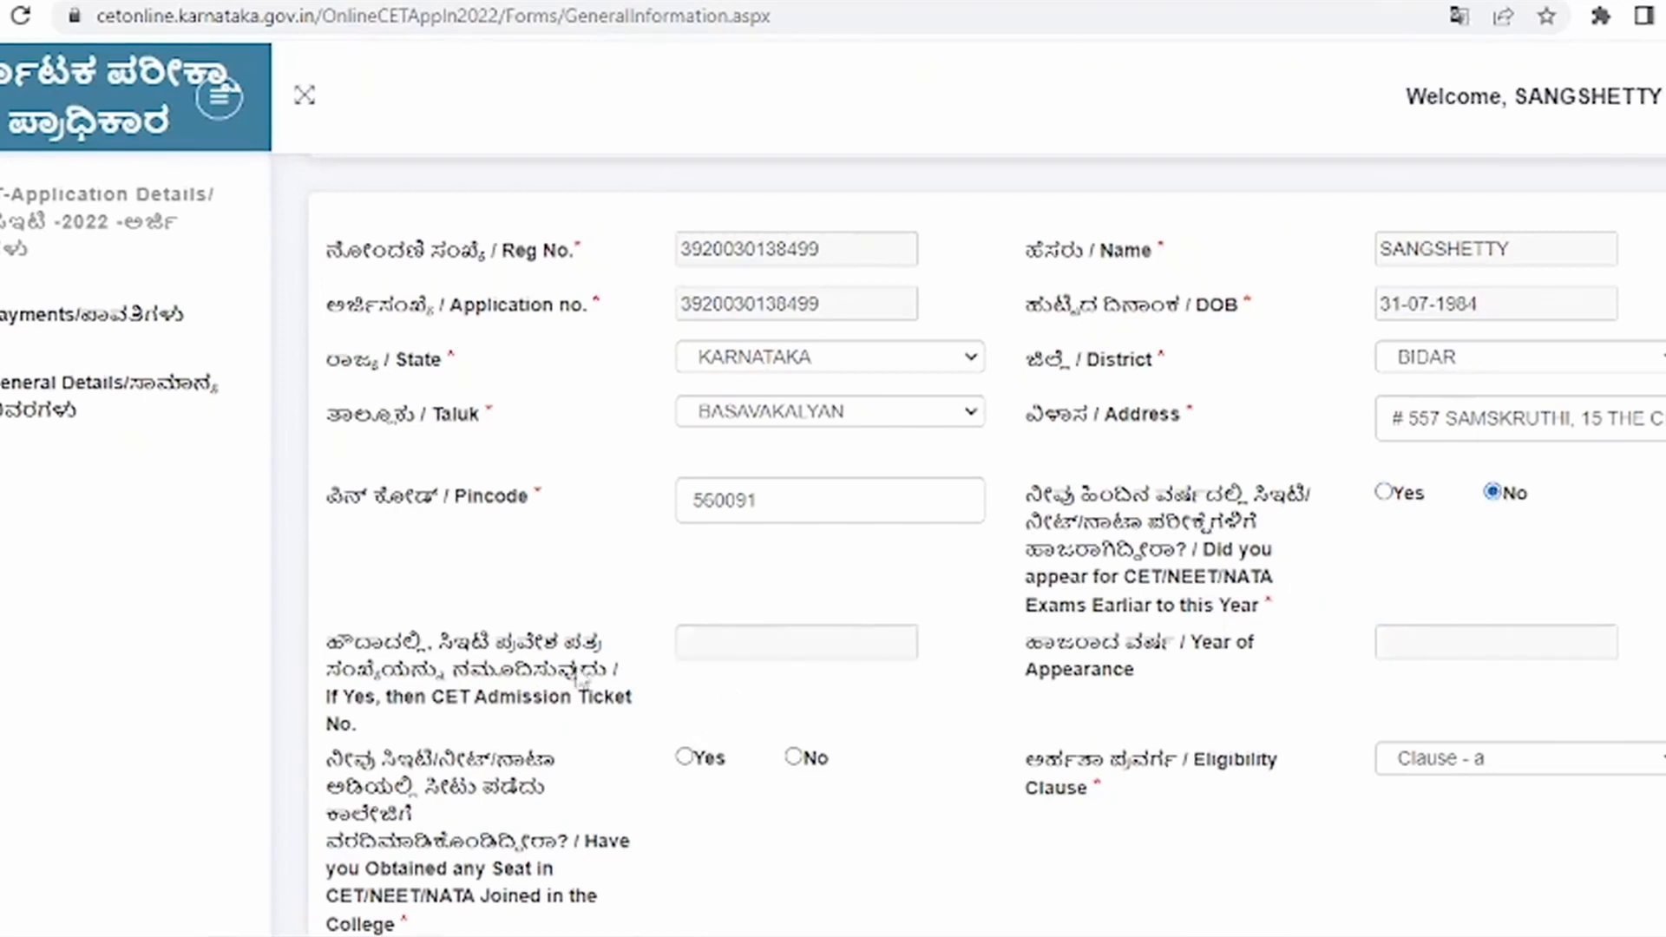
pyautogui.scroll(-3, 365, 539)
pyautogui.scroll(-2, 534, 499)
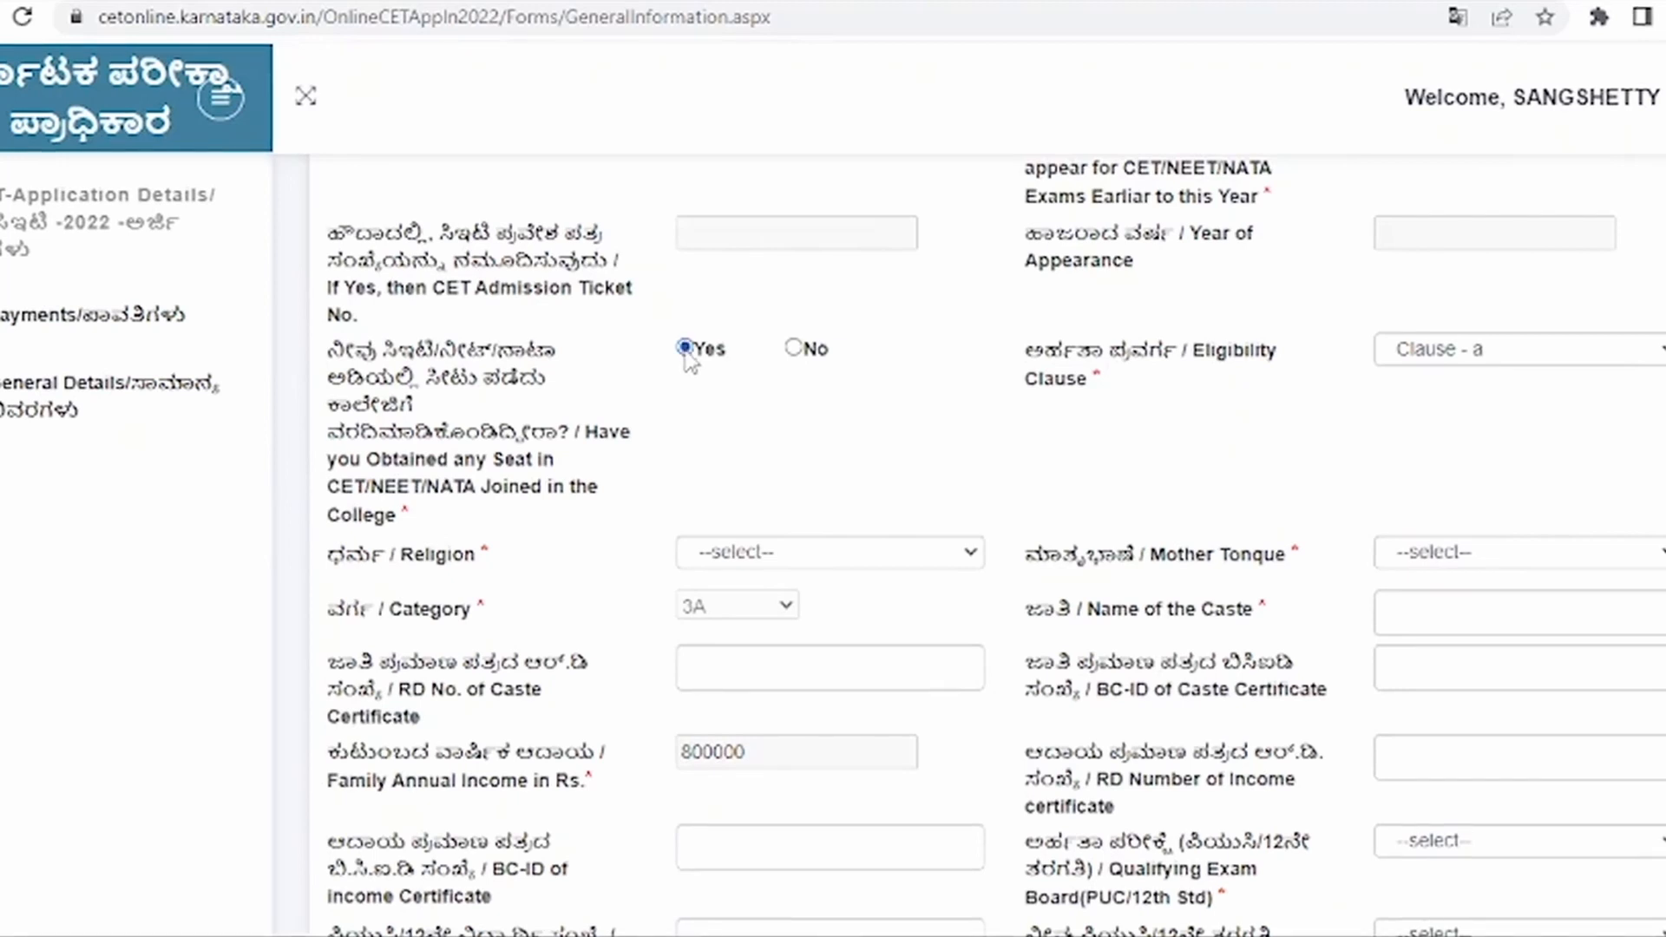
# Step: Answer No to having obtained a CET/NEET/NATA college seat
pyautogui.click(794, 349)
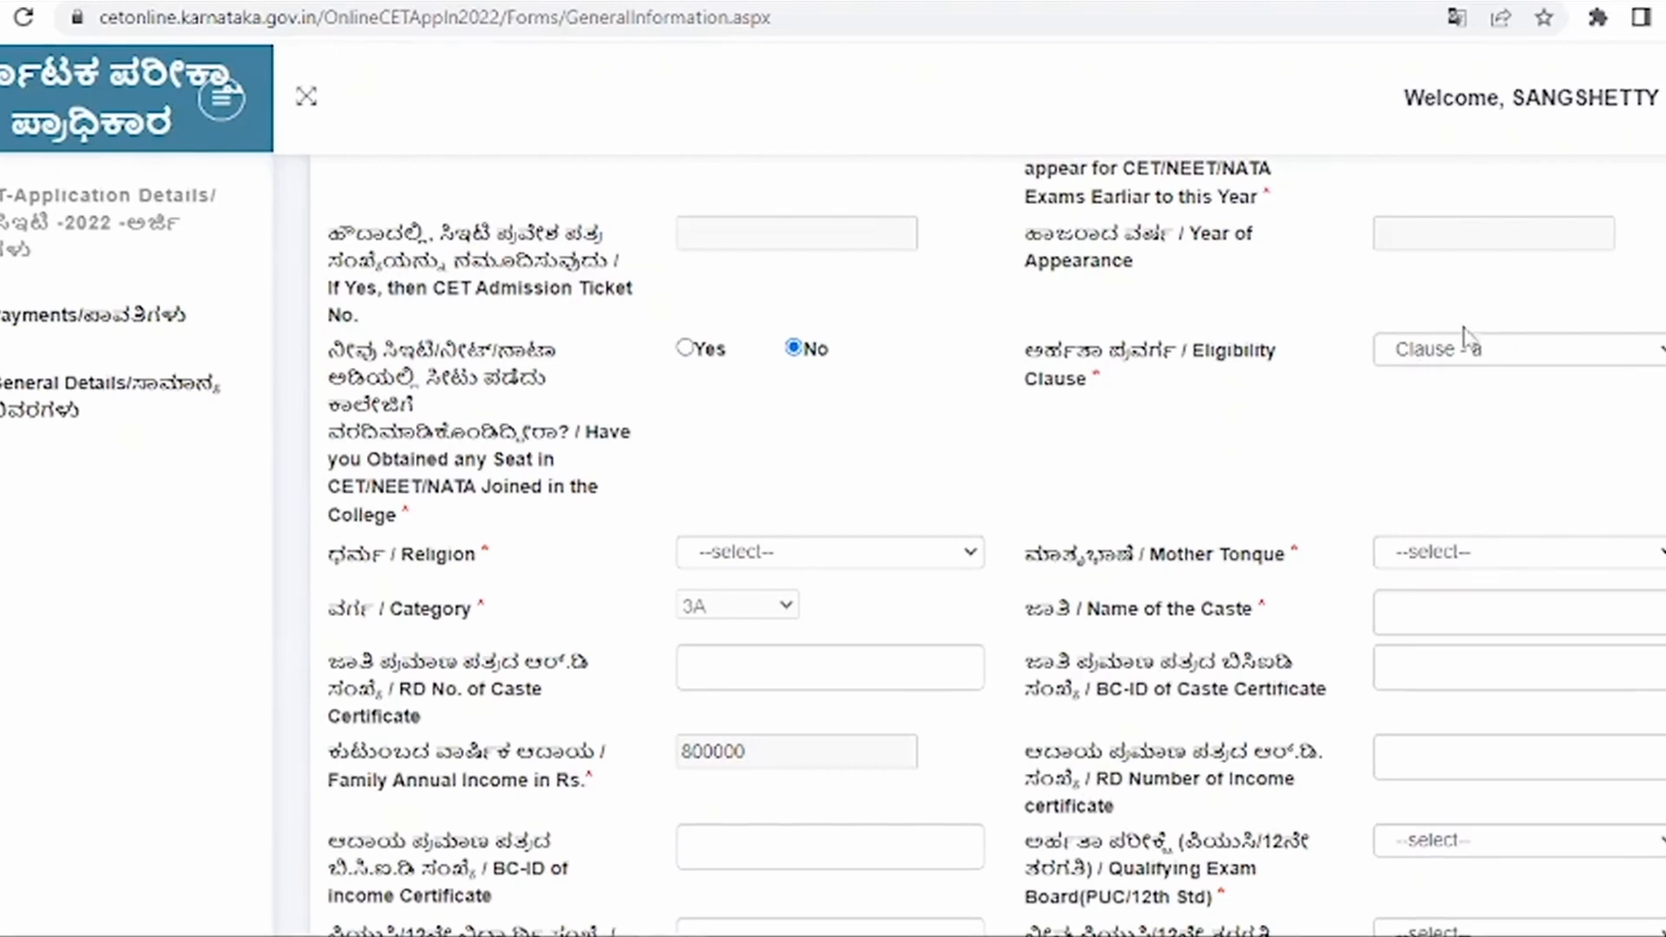
pyautogui.scroll(-3, 1438, 382)
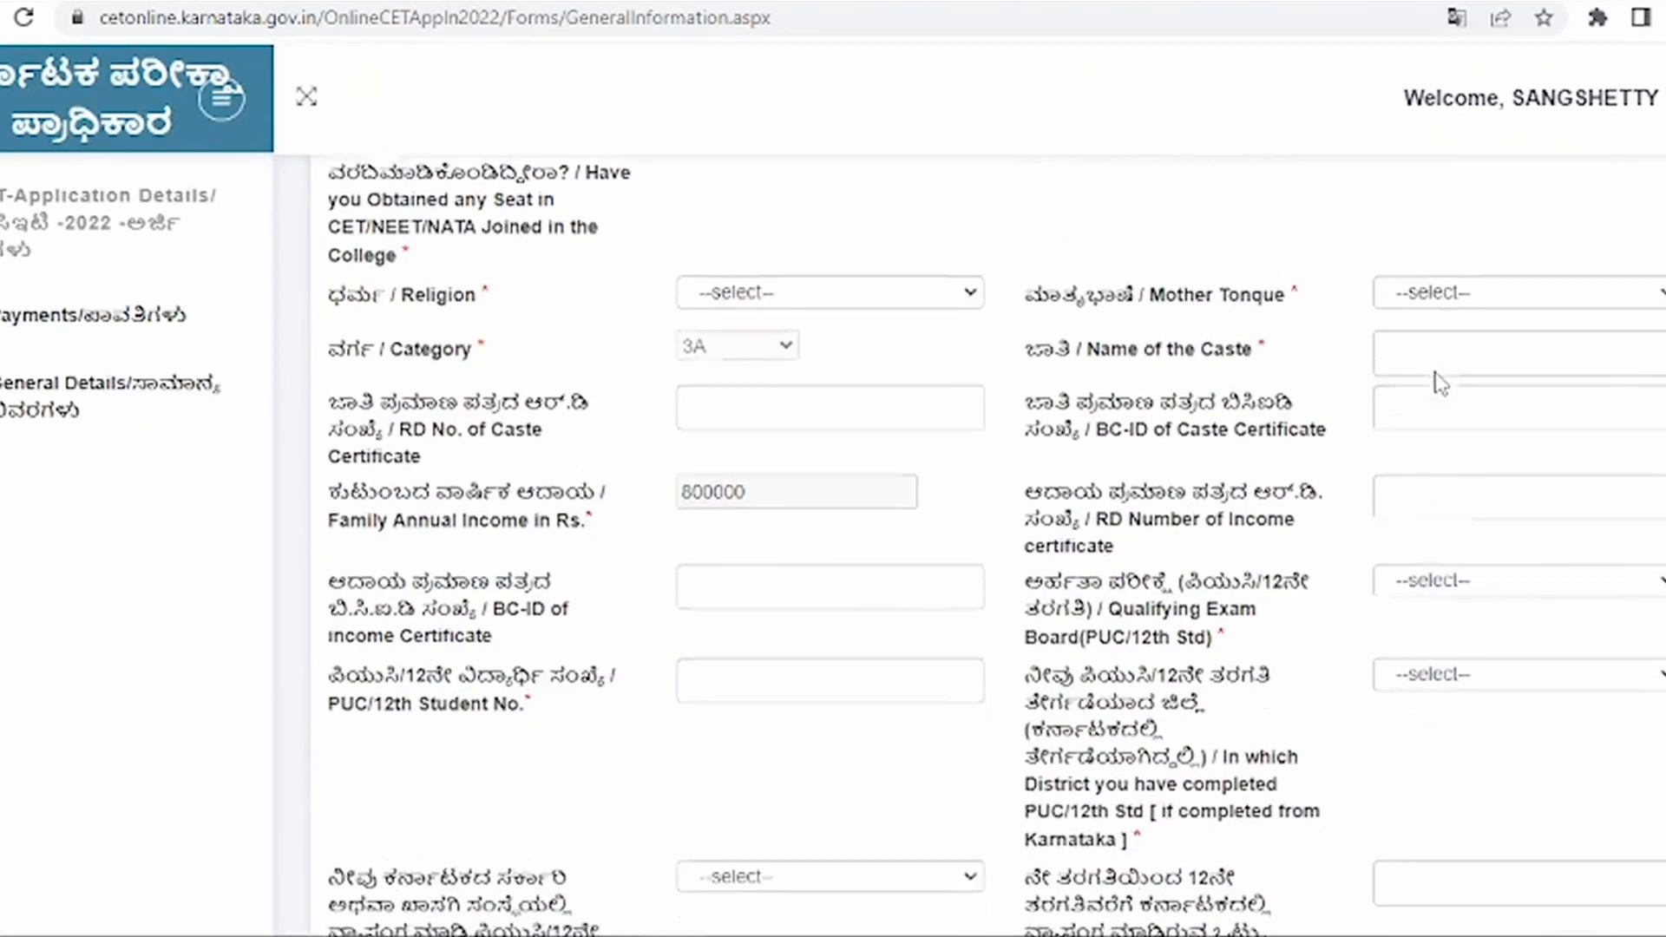
# Step: Set religion to Hindu and mother tongue to Kannada
pyautogui.click(978, 285)
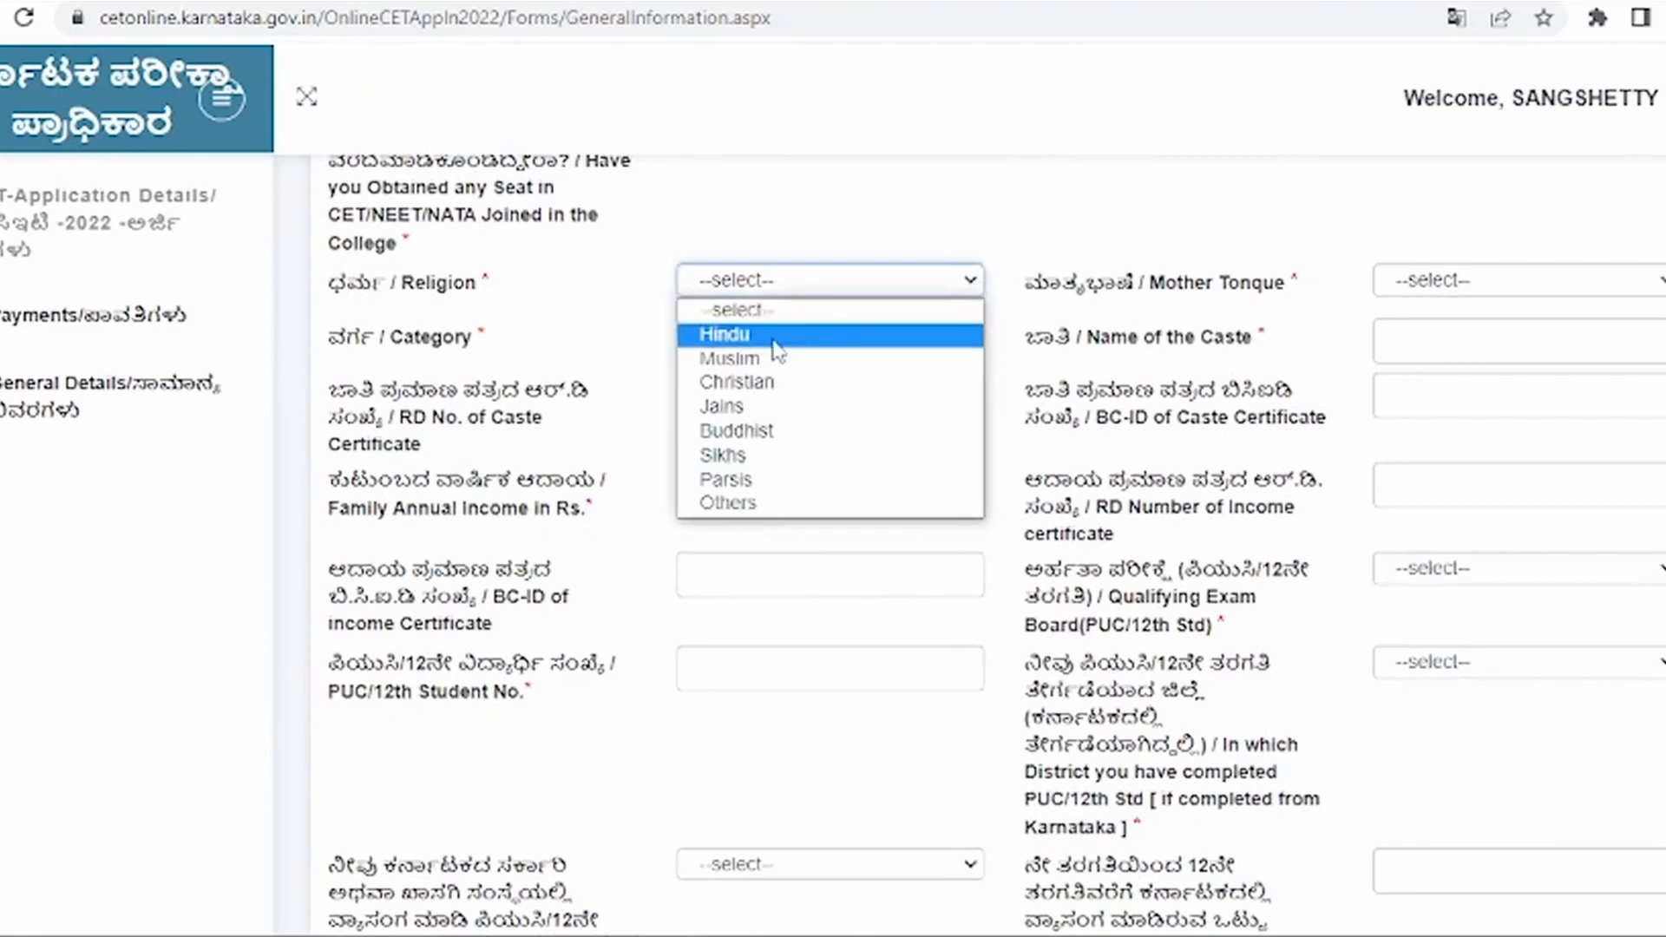
pyautogui.click(773, 336)
pyautogui.click(967, 284)
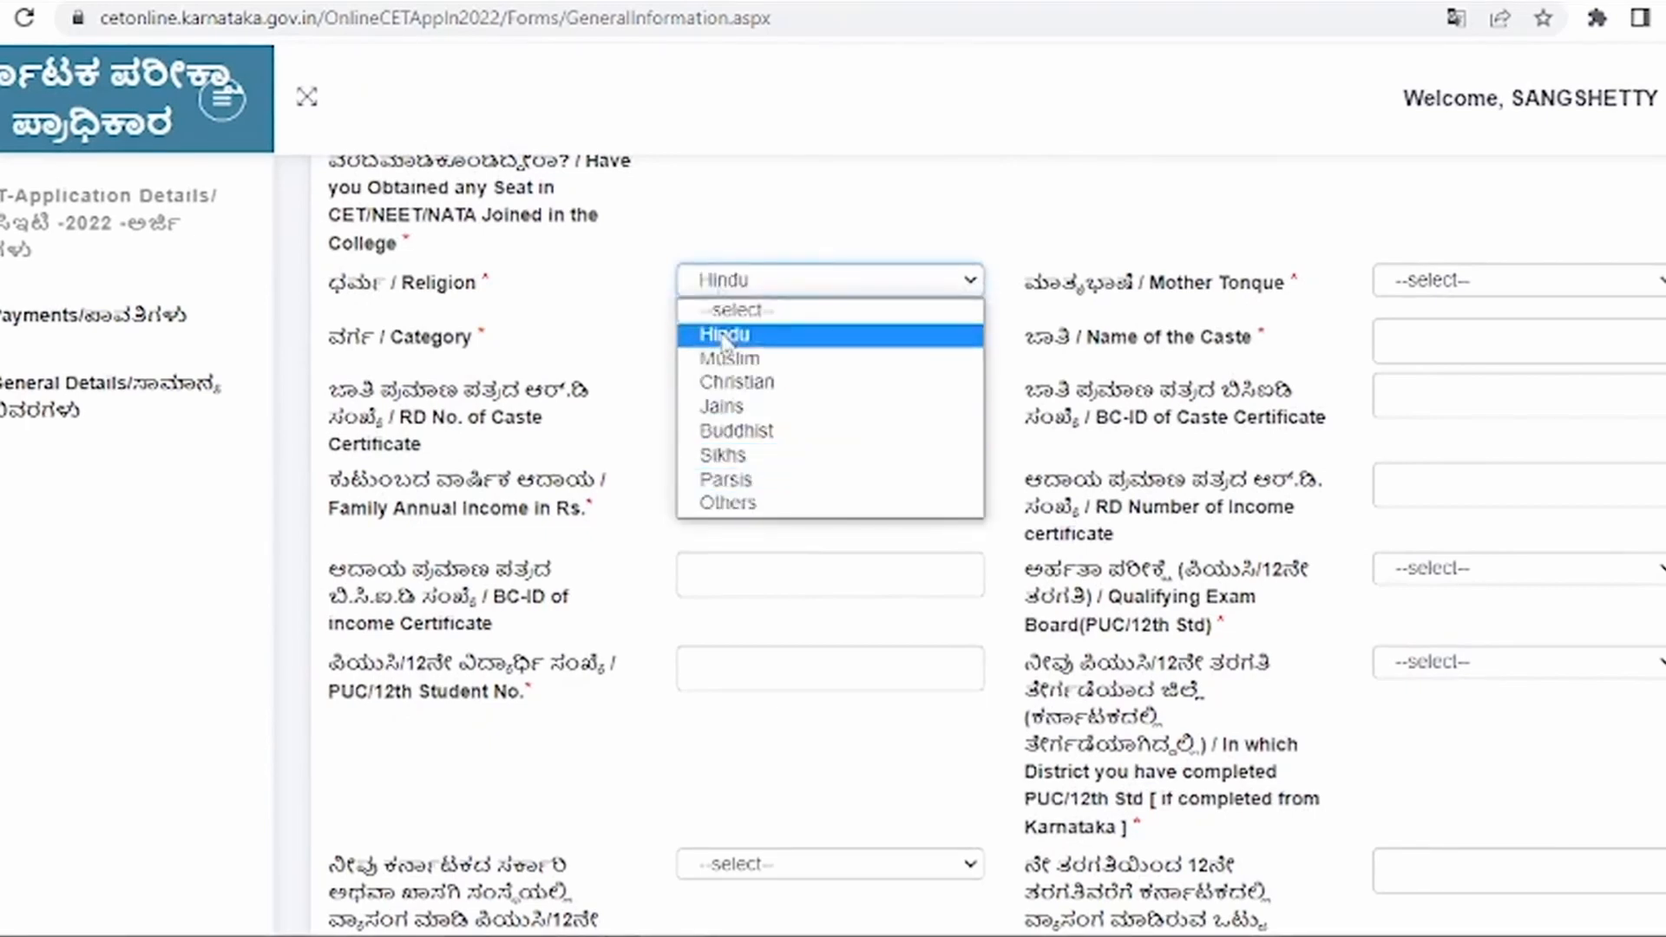
pyautogui.click(733, 381)
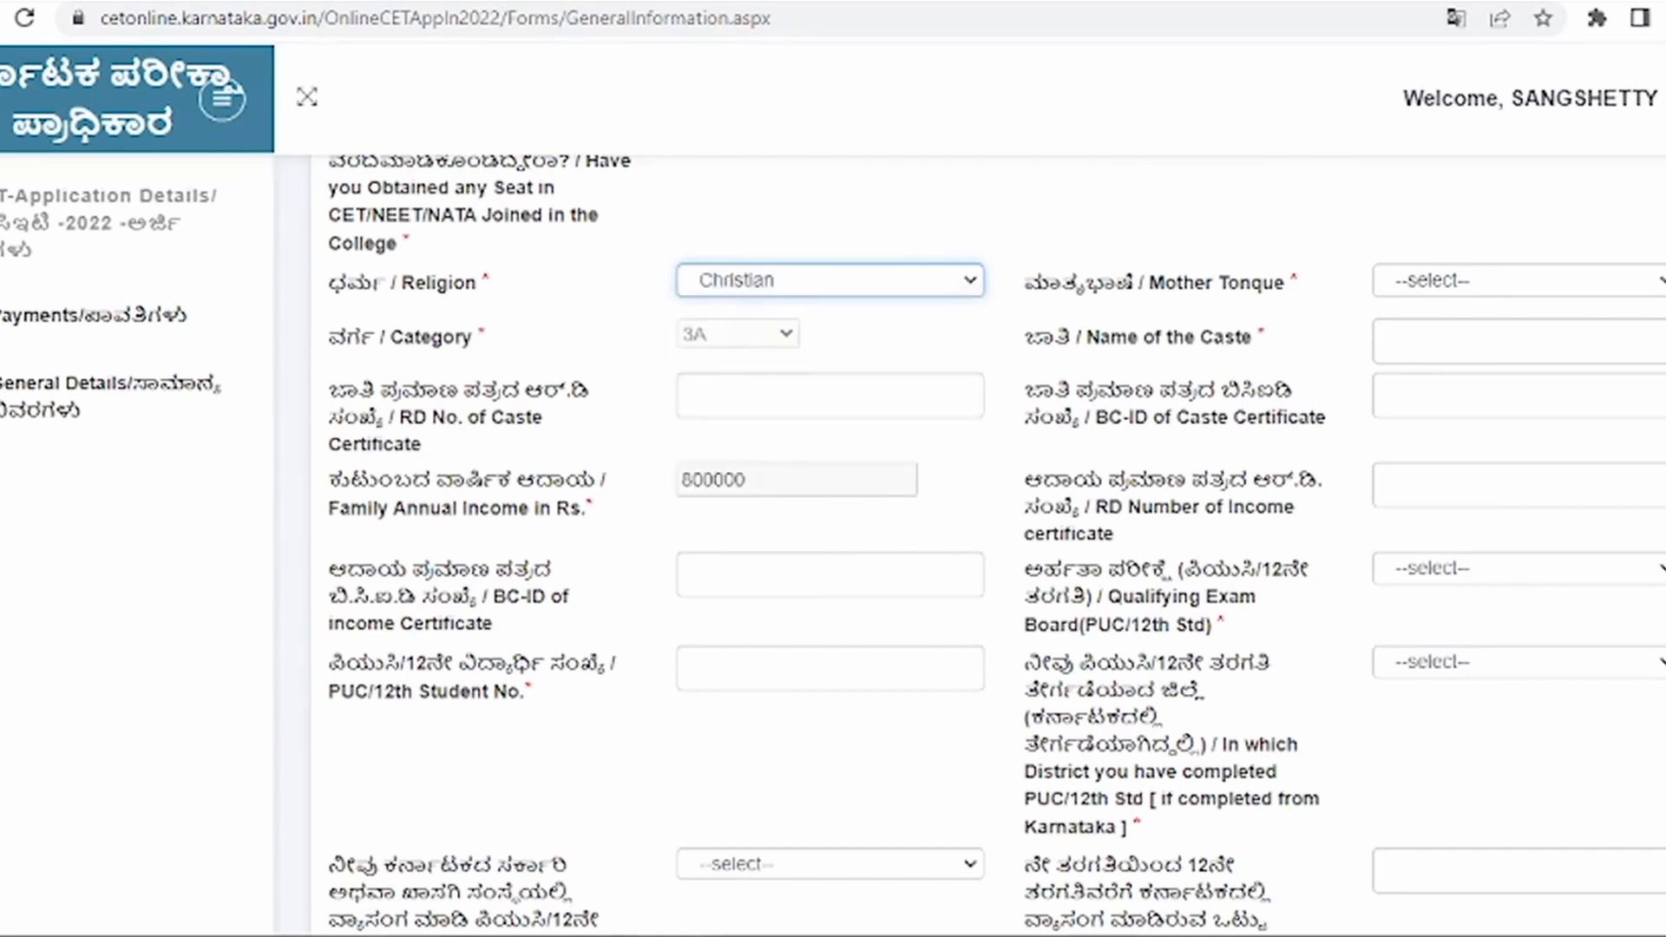
pyautogui.click(1636, 286)
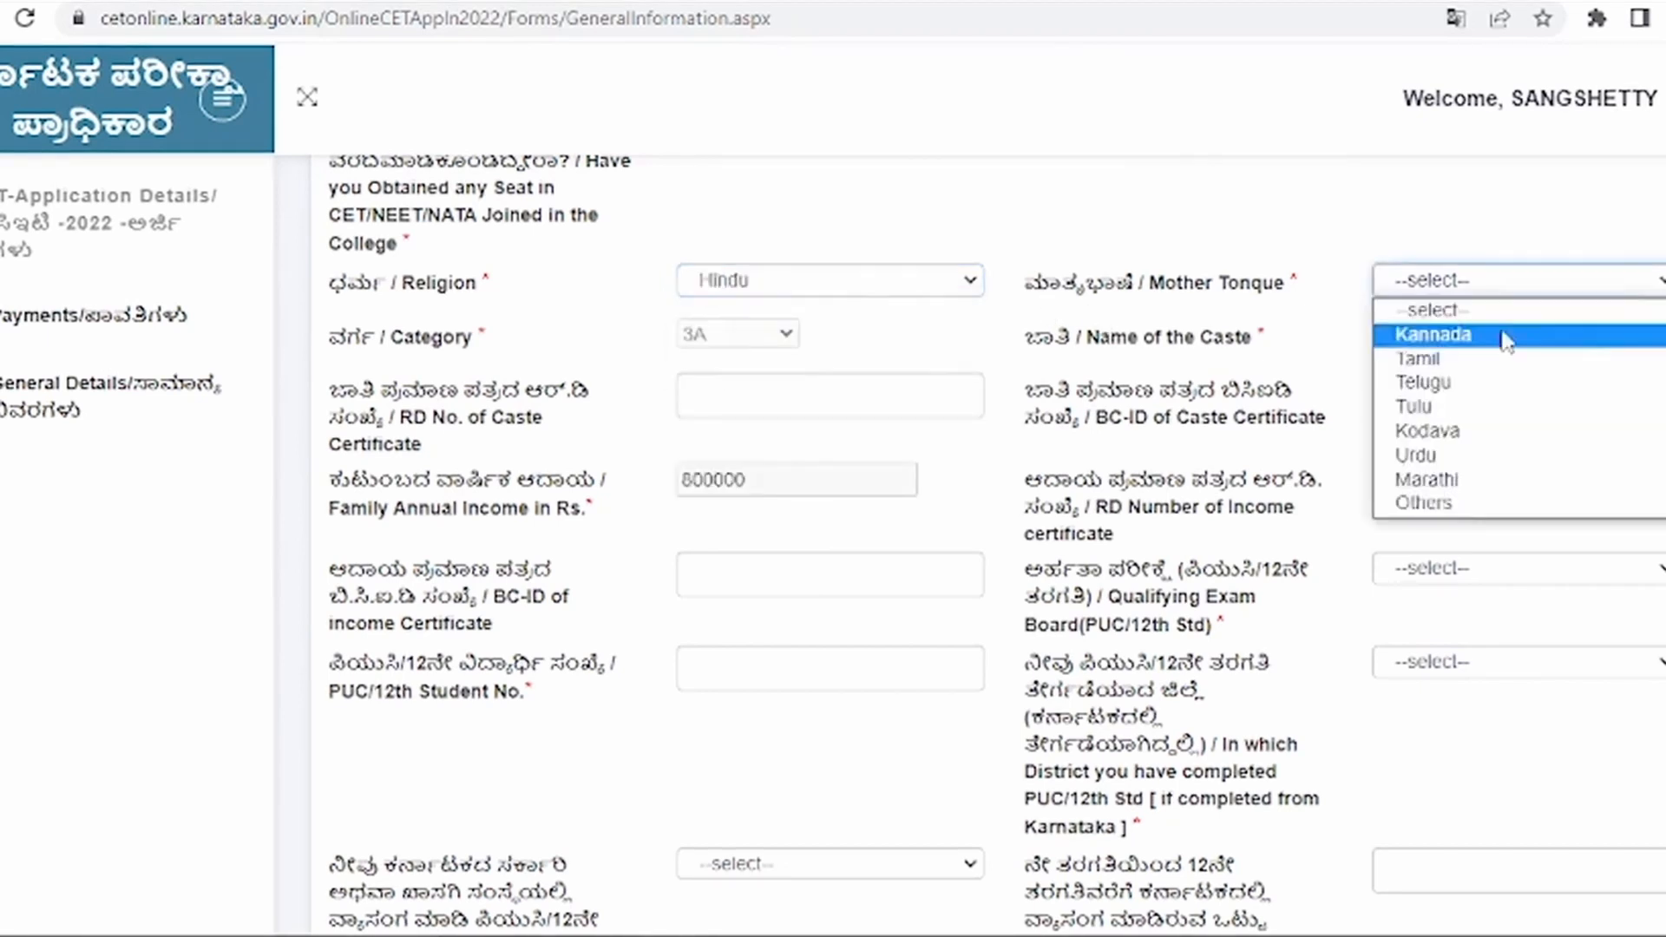
pyautogui.click(1434, 336)
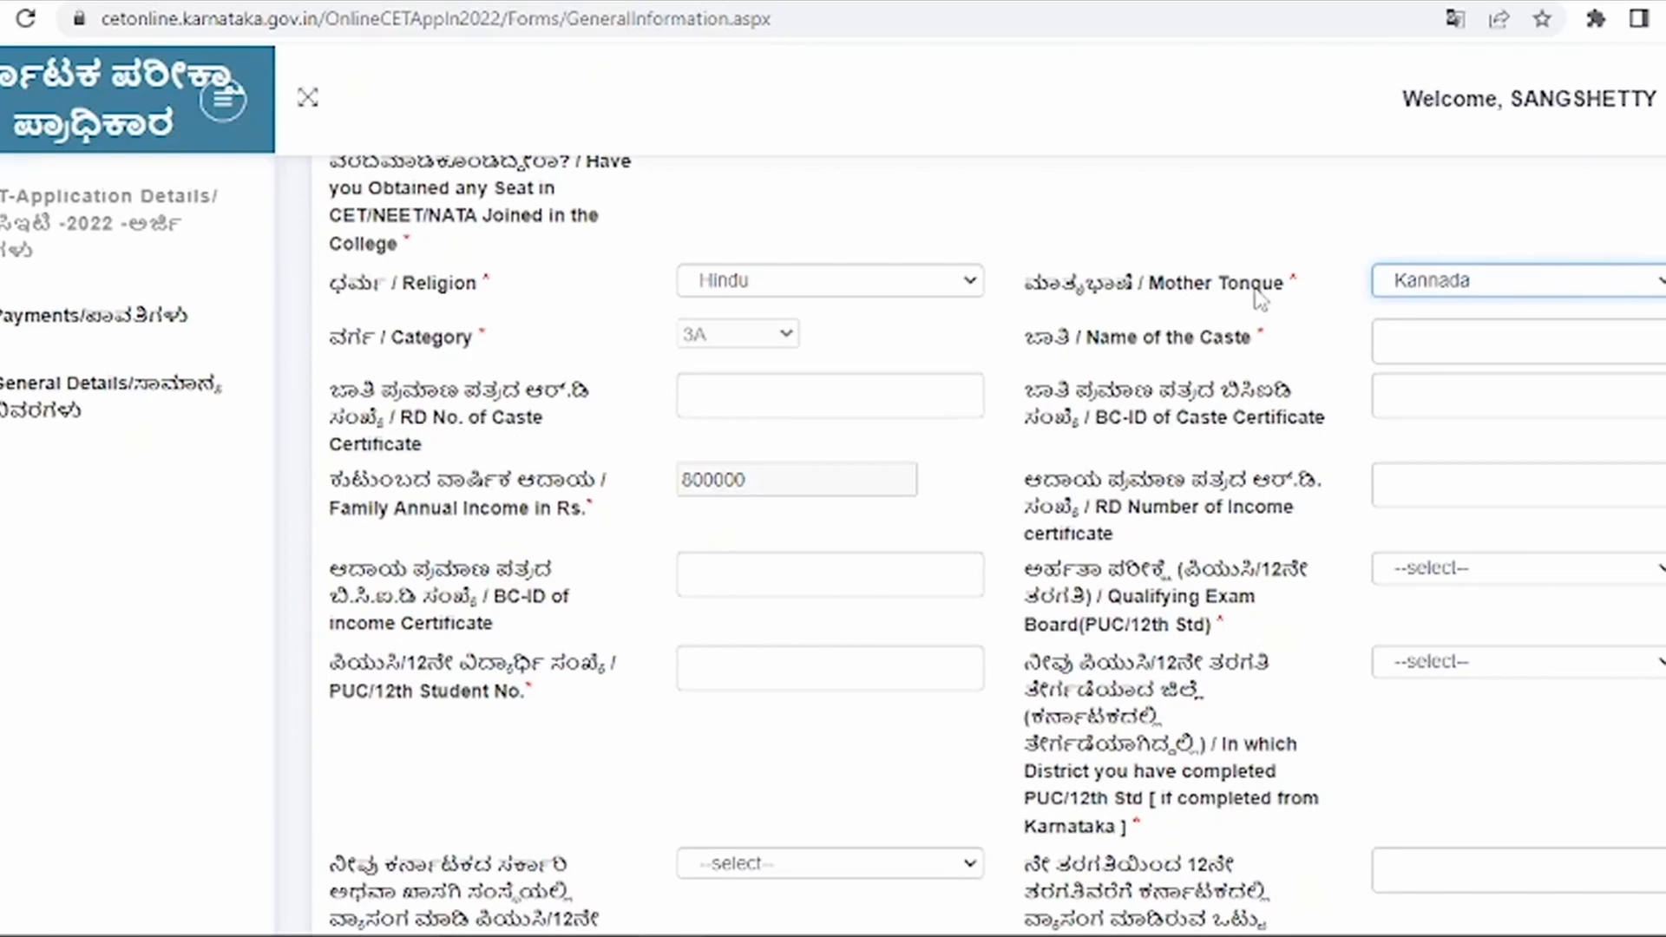
# Step: Enter 'rty' as the caste name and move on to the RD No. field
pyautogui.click(1417, 335)
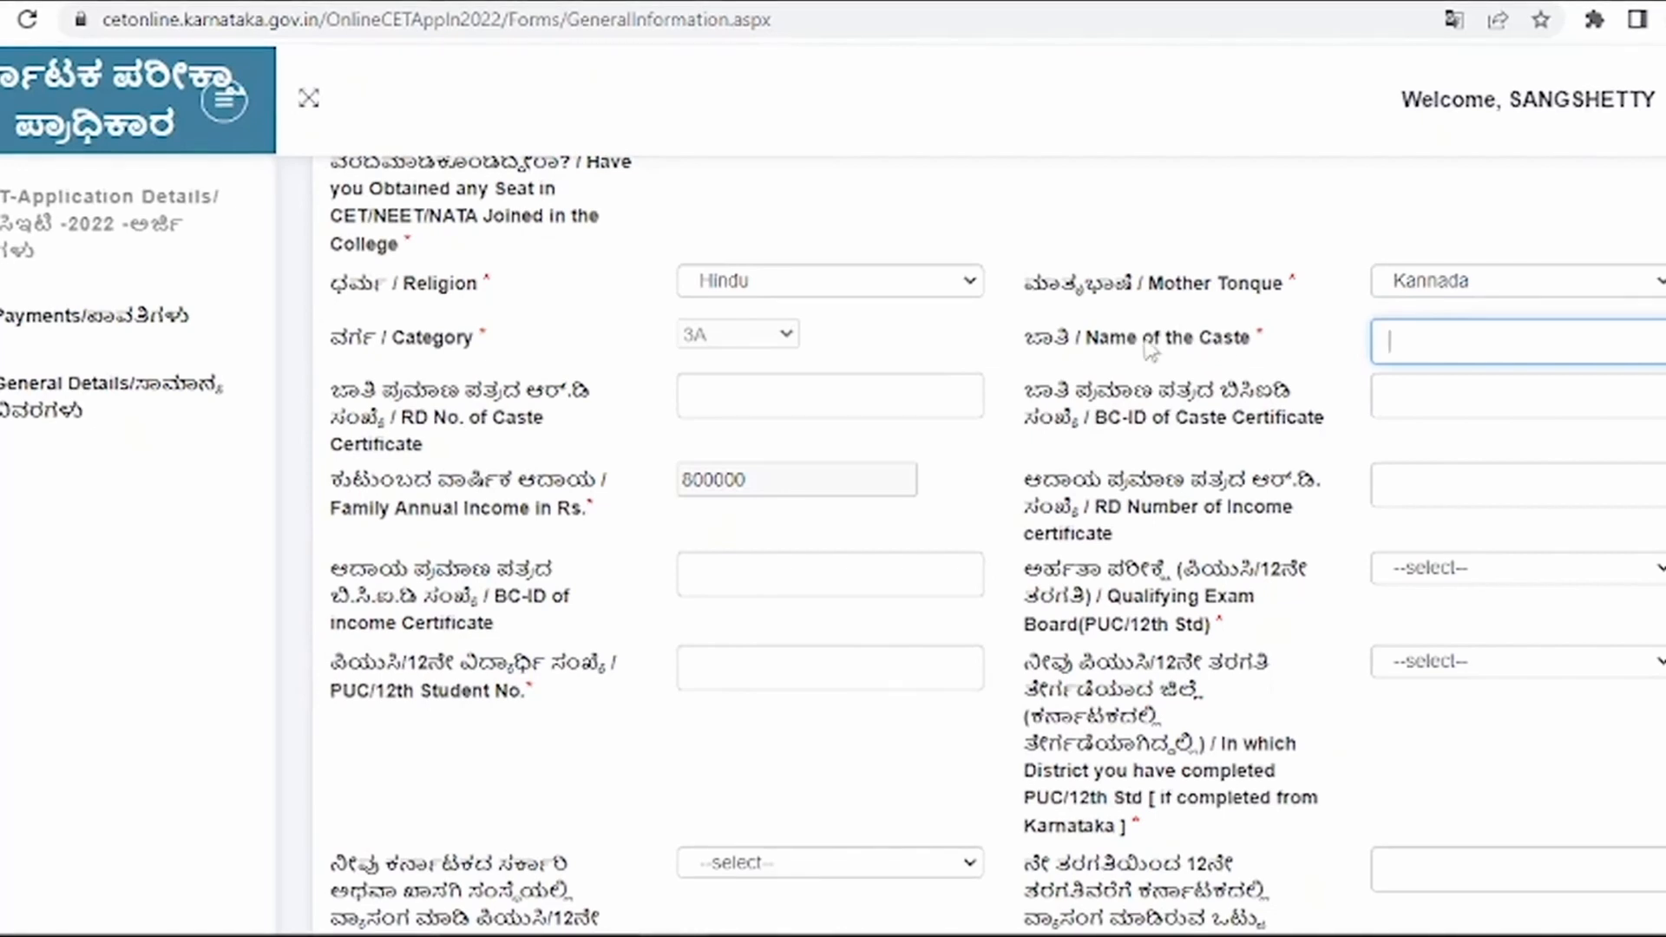
pyautogui.write('rty')
pyautogui.press('Tab')
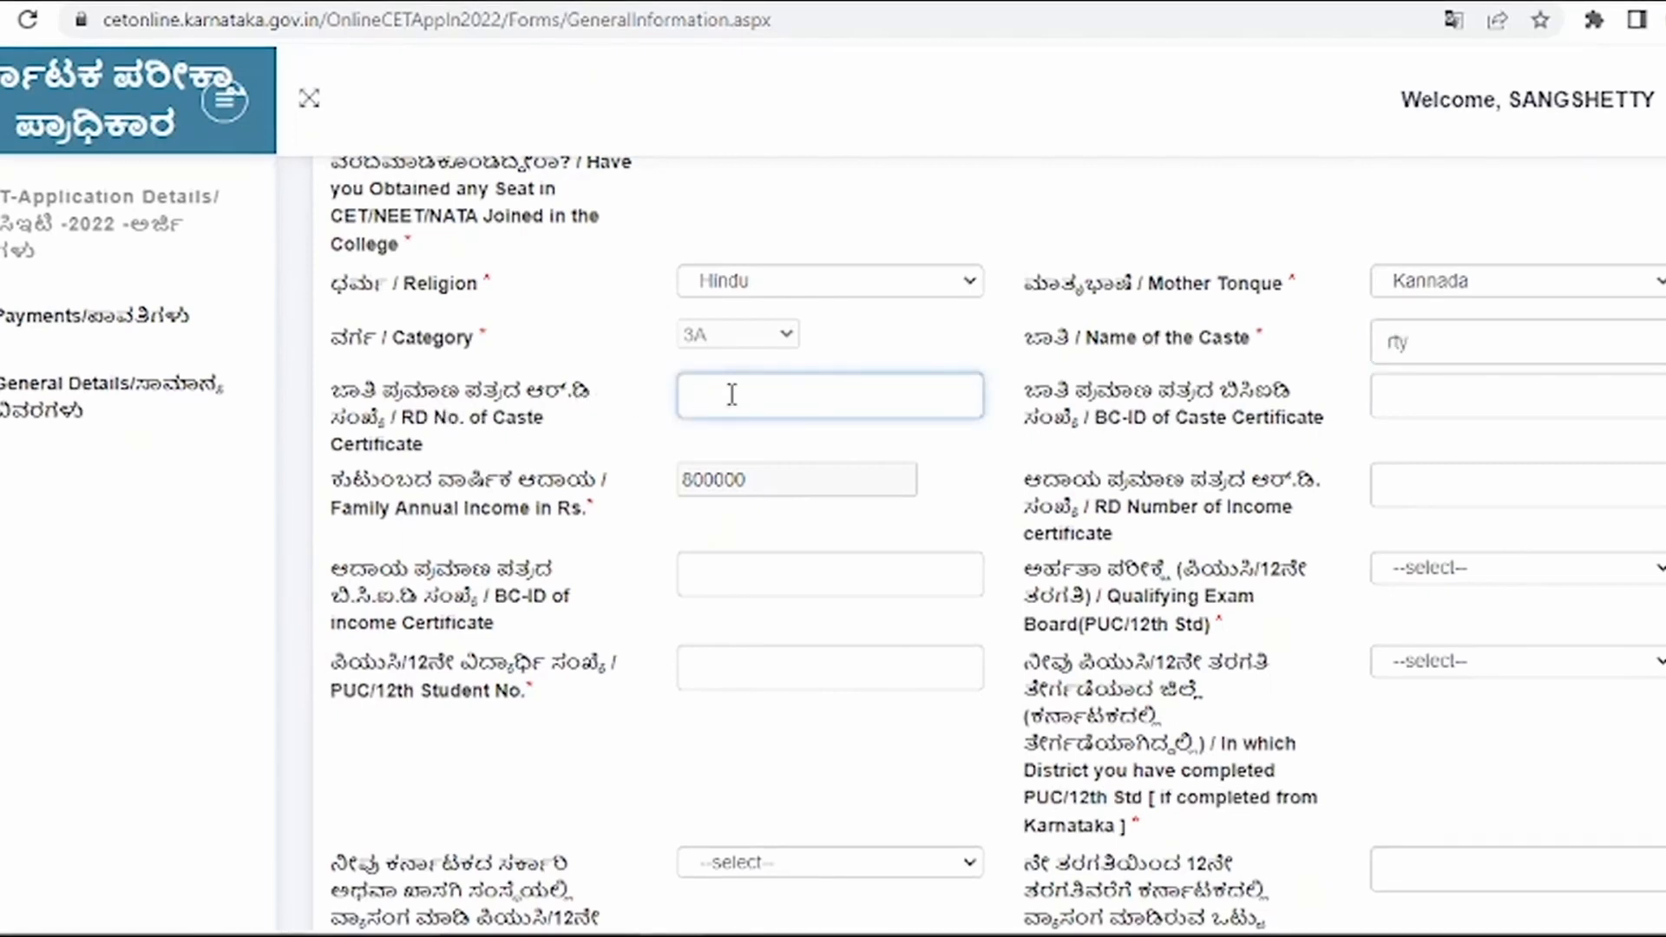
pyautogui.scroll(-2, 731, 394)
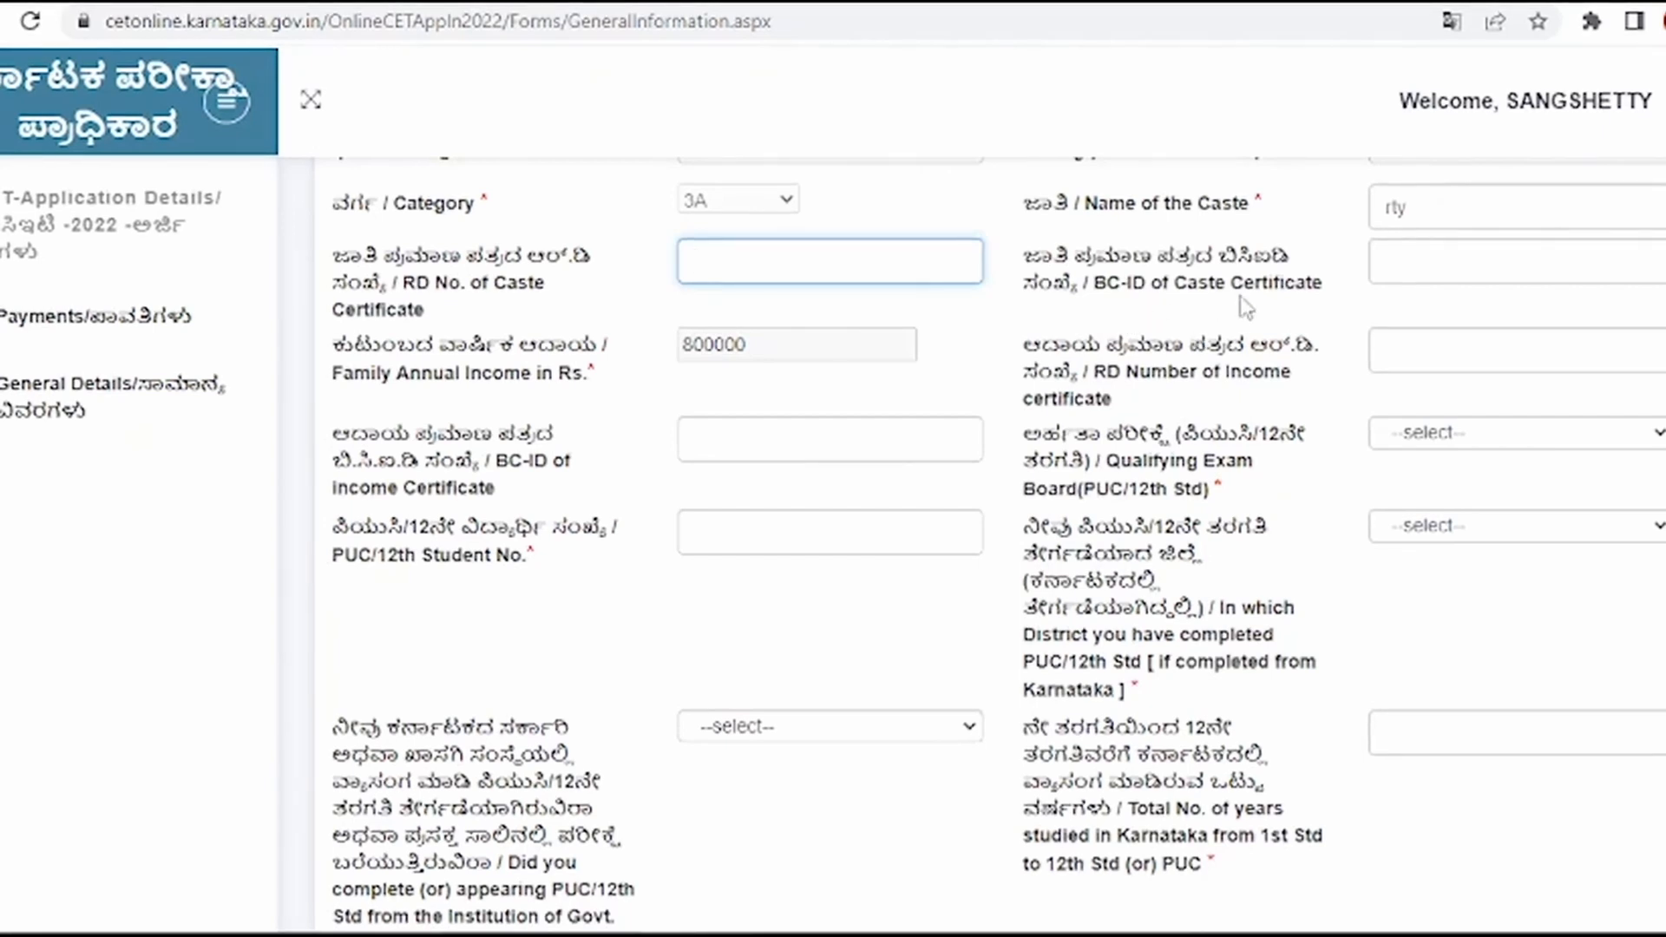
pyautogui.scroll(2, 1245, 306)
pyautogui.click(1383, 394)
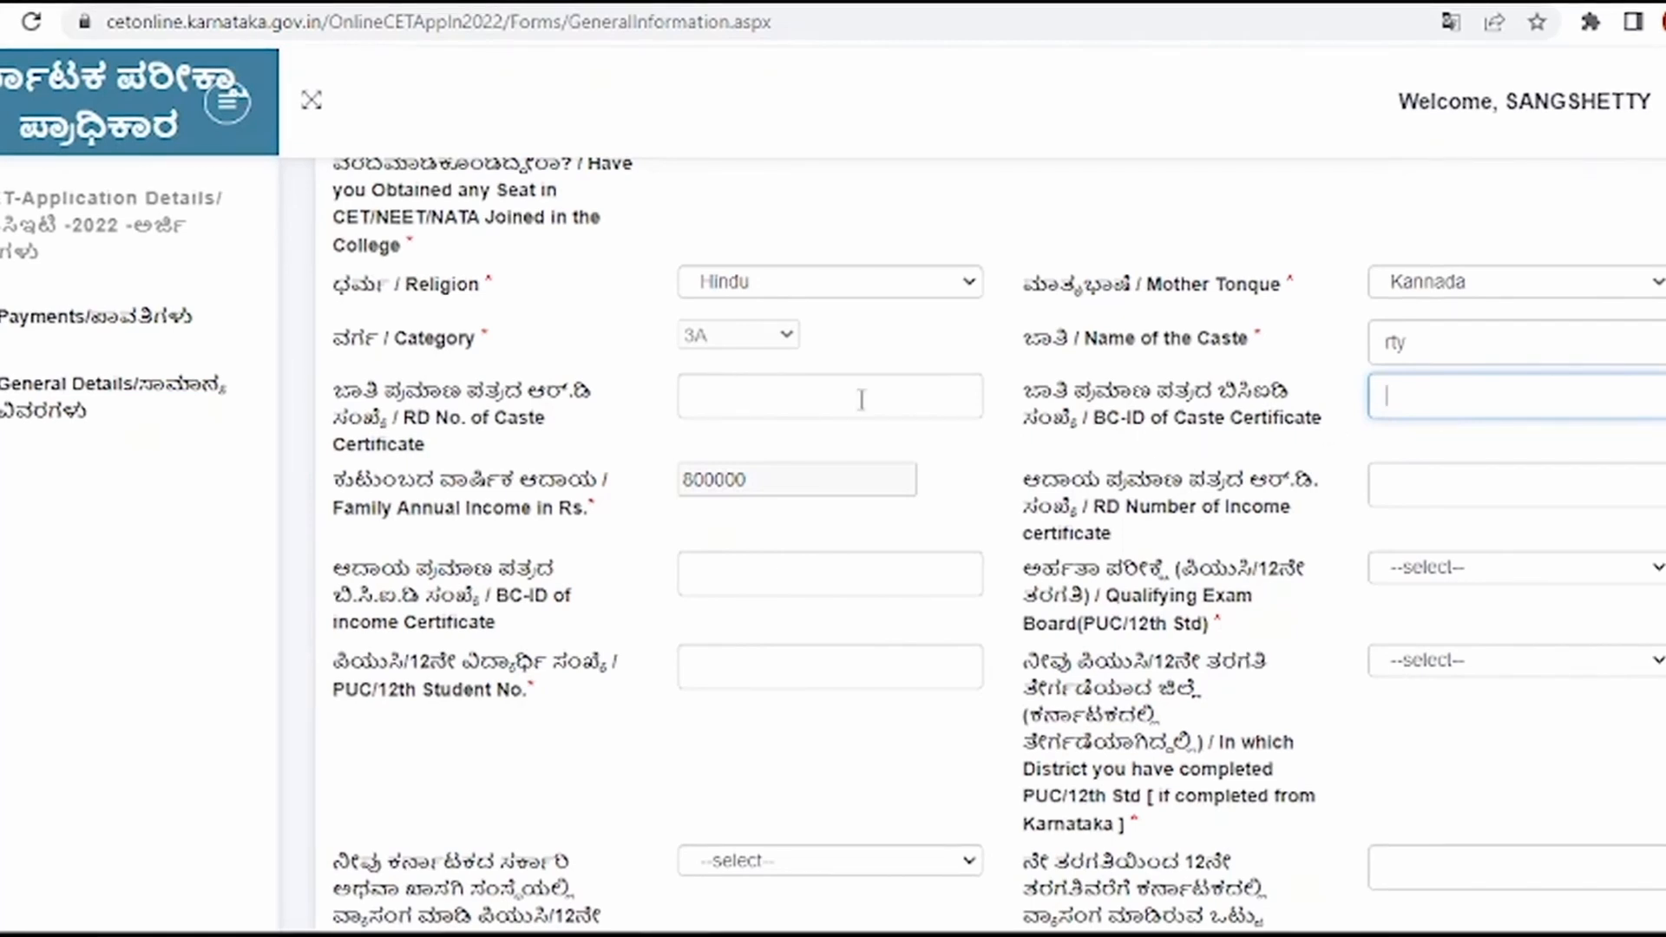
pyautogui.scroll(-2, 825, 394)
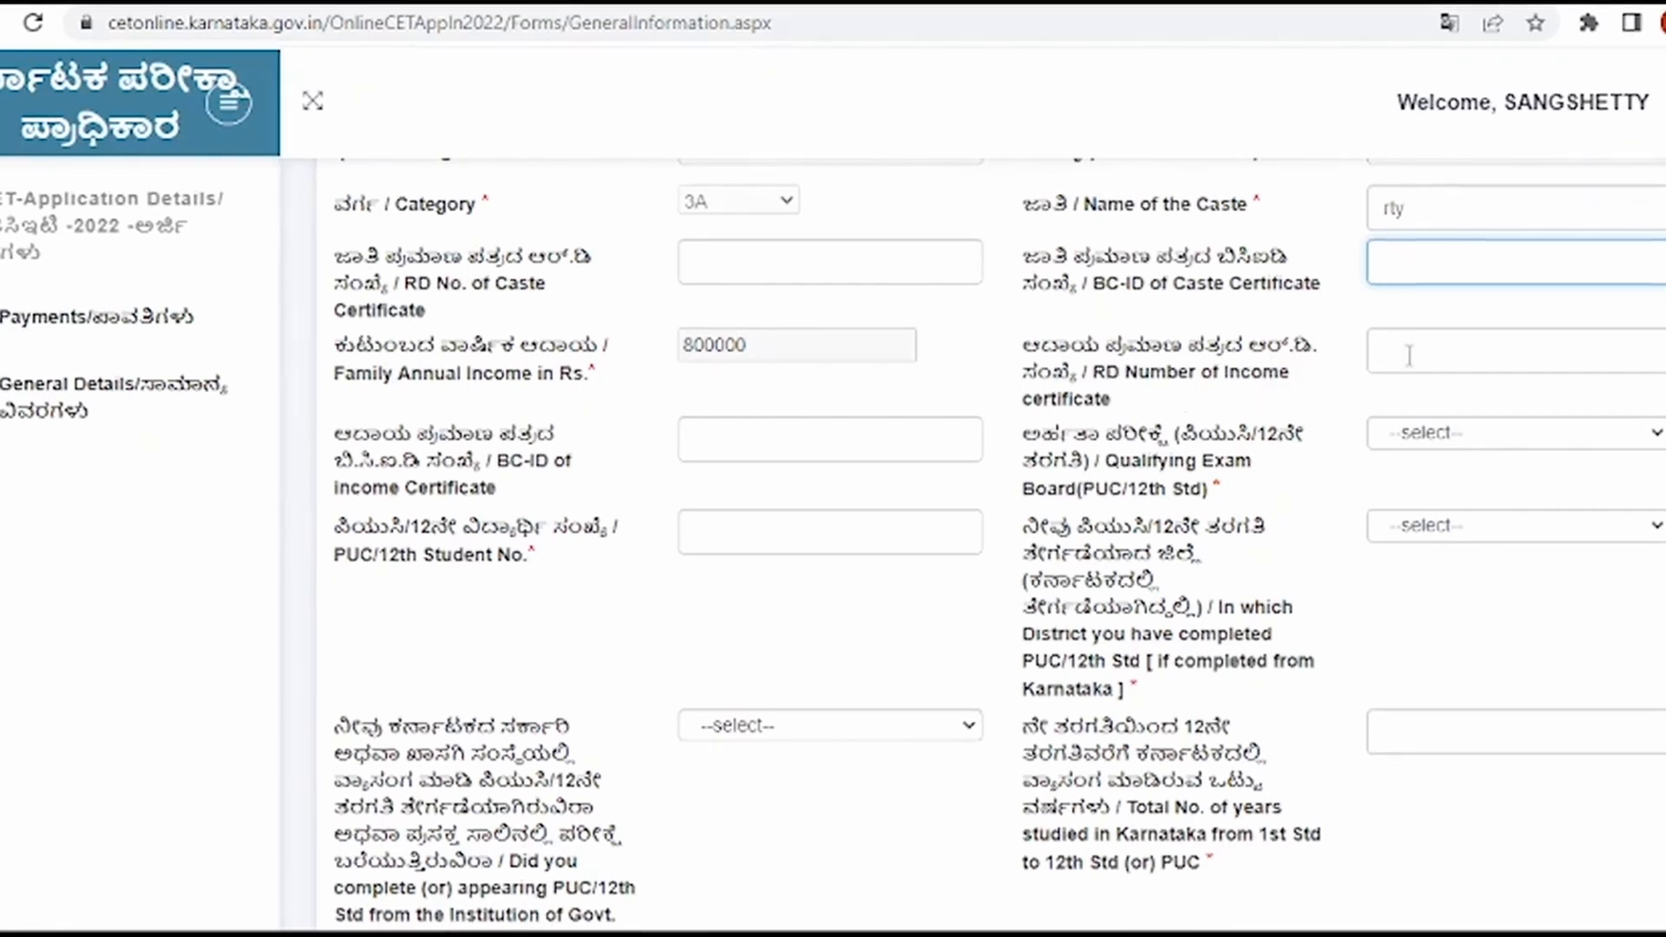
pyautogui.scroll(2, 1408, 351)
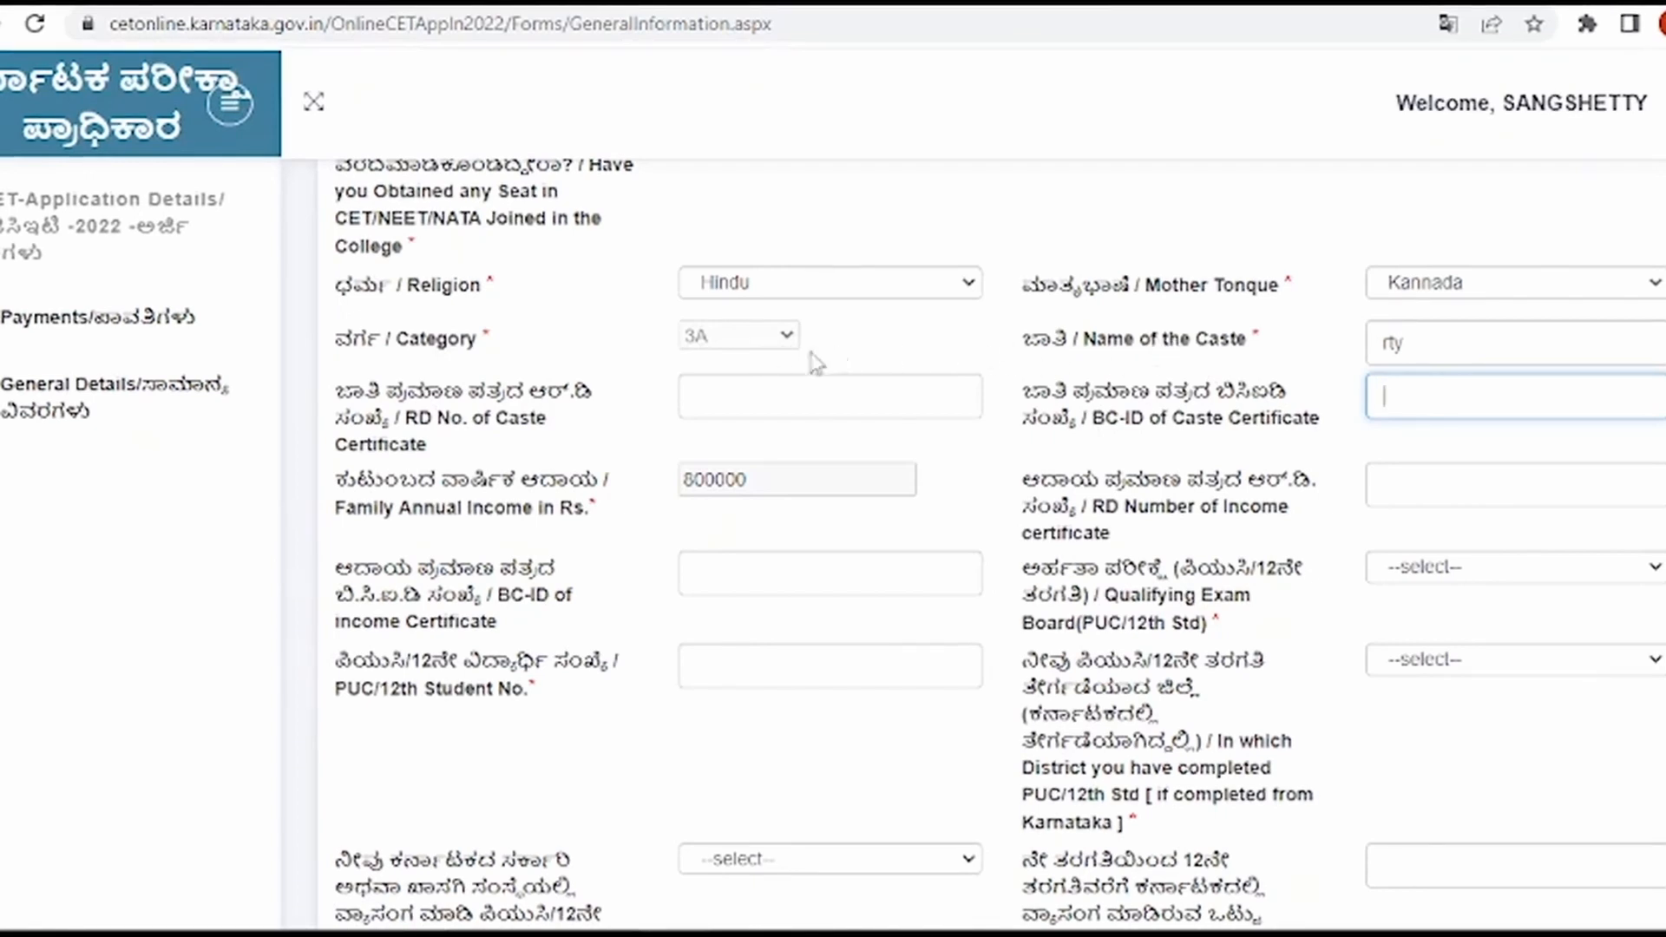
pyautogui.scroll(-3, 1282, 316)
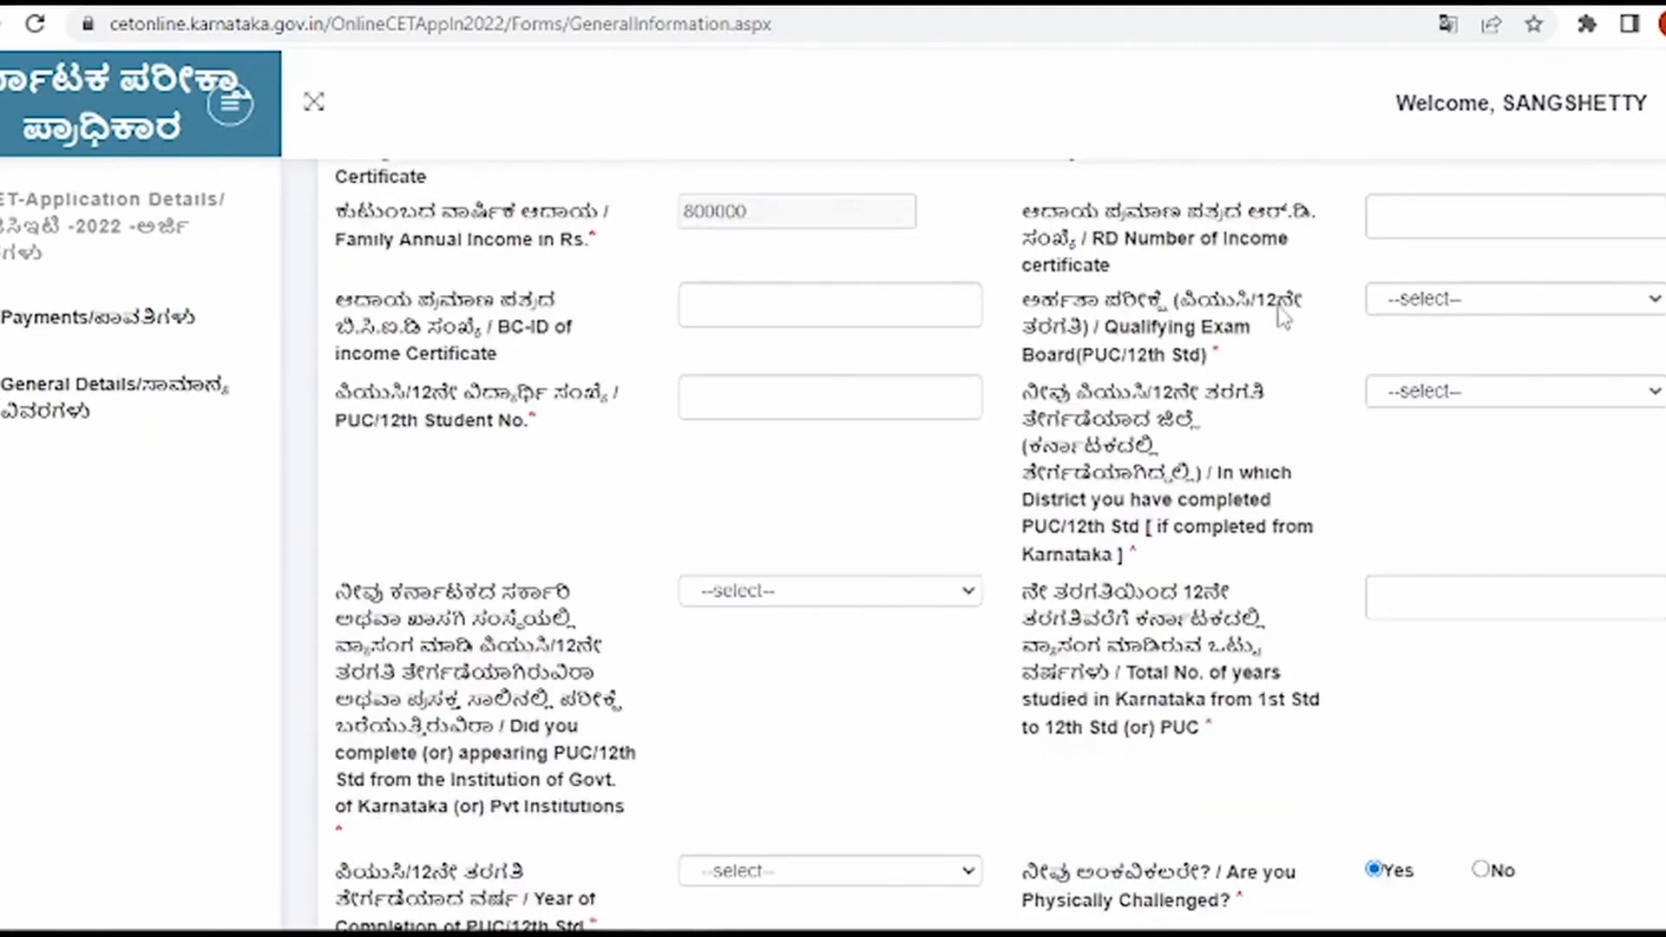
# Step: Select KARNATAKA as the qualifying exam board
pyautogui.click(1654, 309)
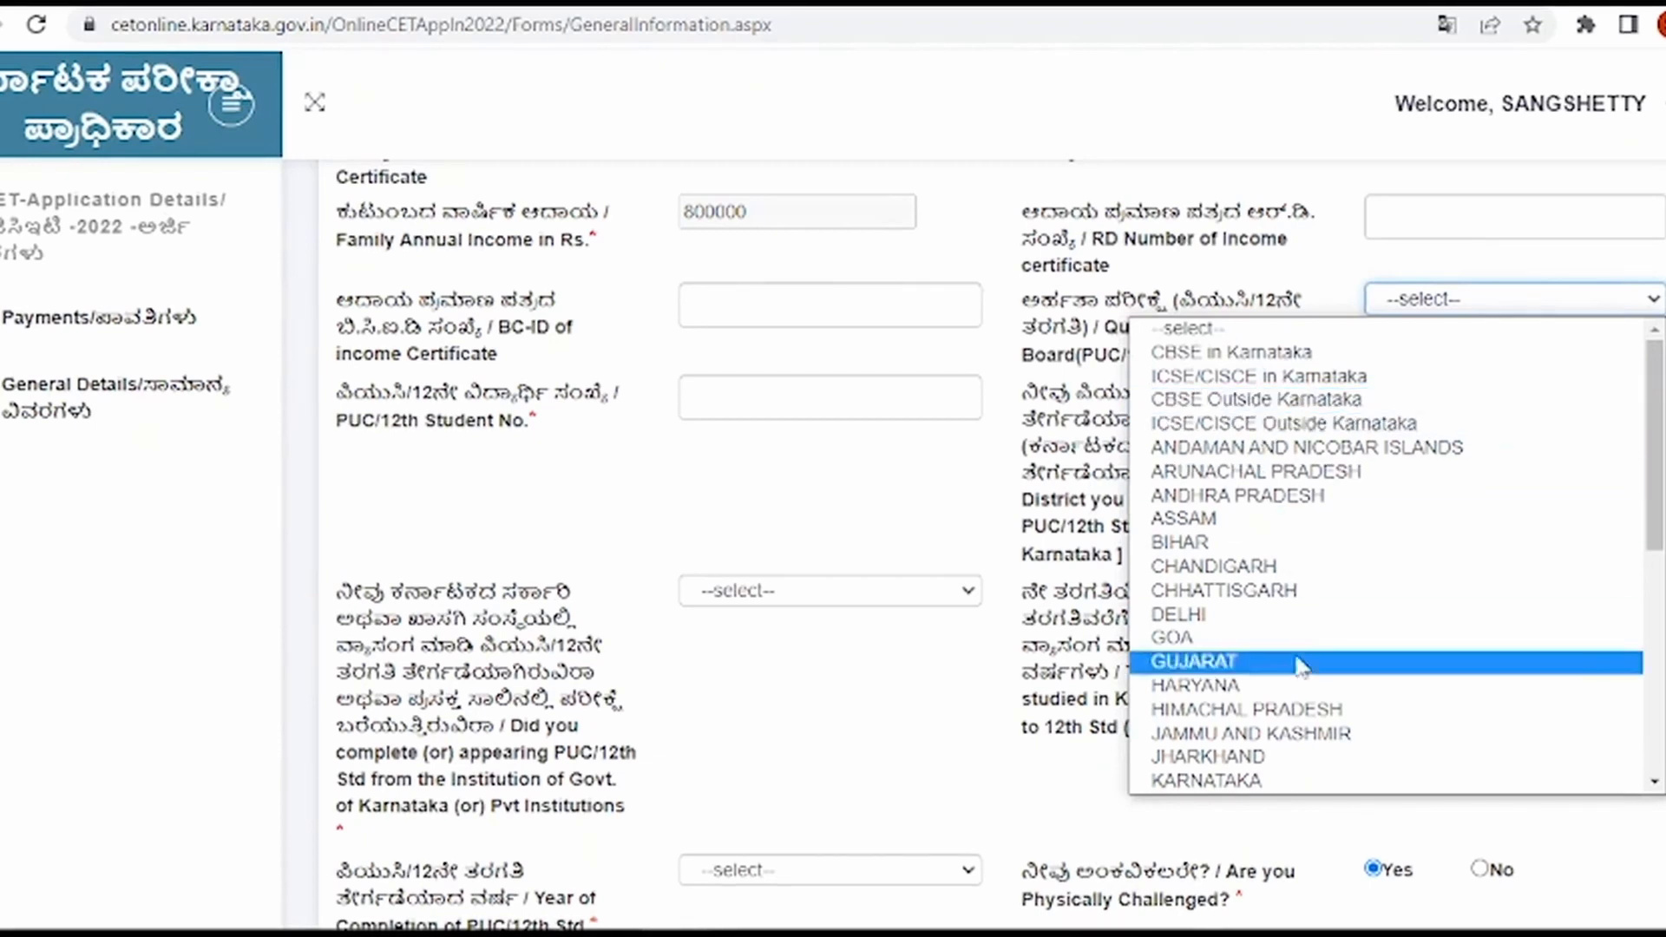
pyautogui.click(1303, 781)
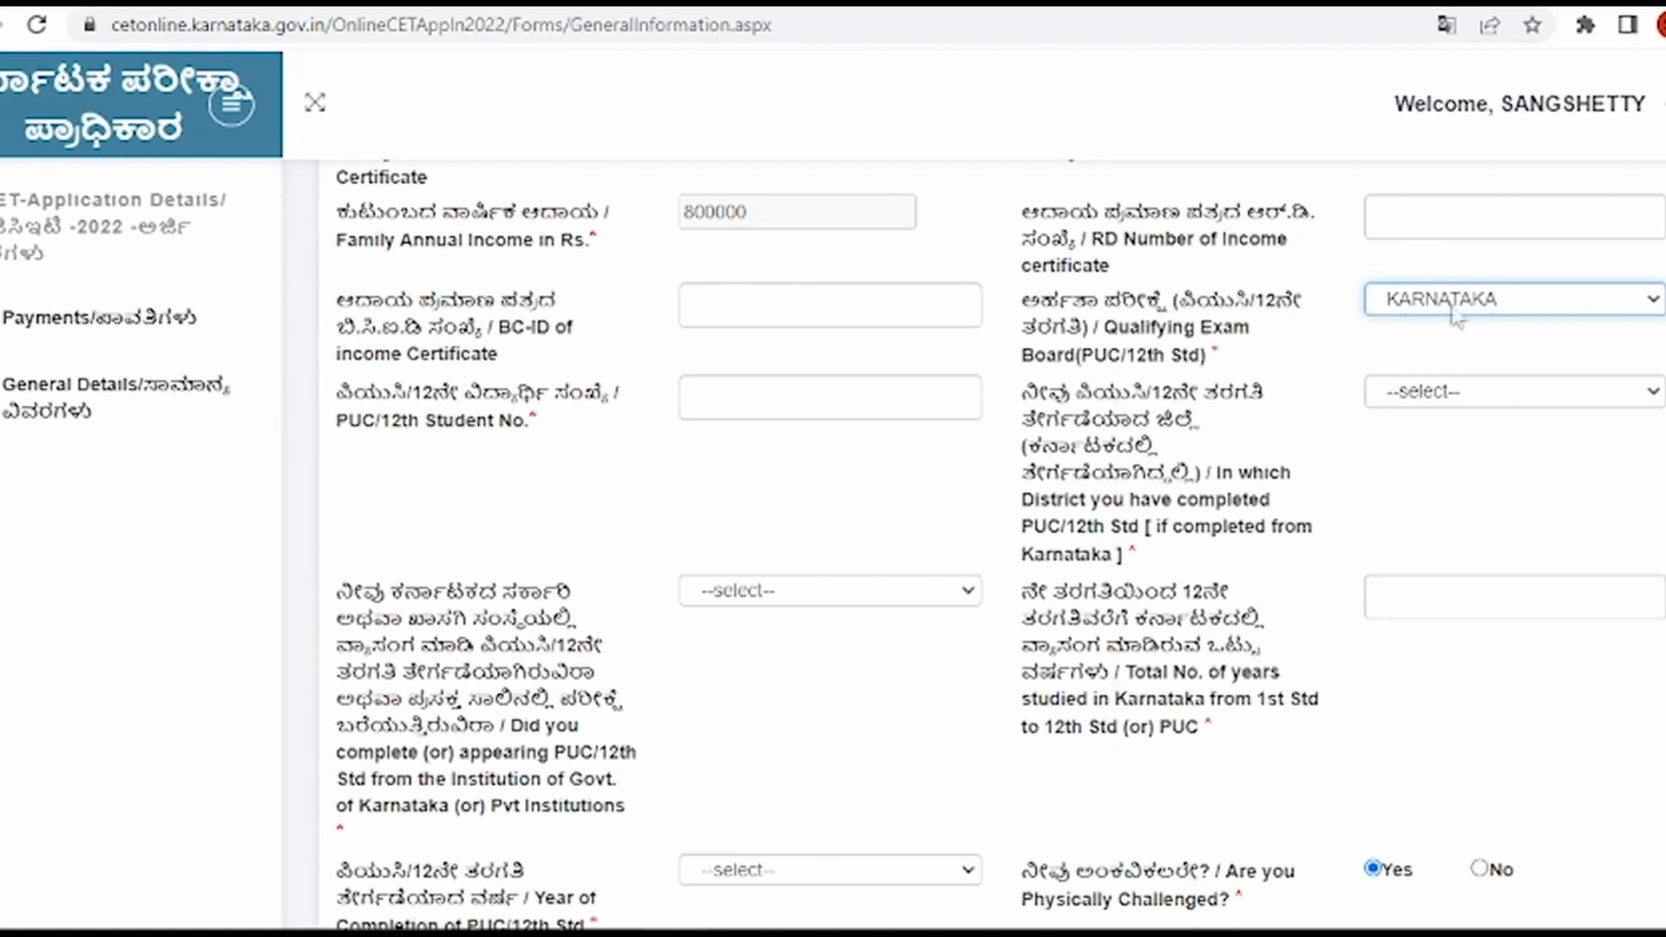
pyautogui.scroll(2, 422, 592)
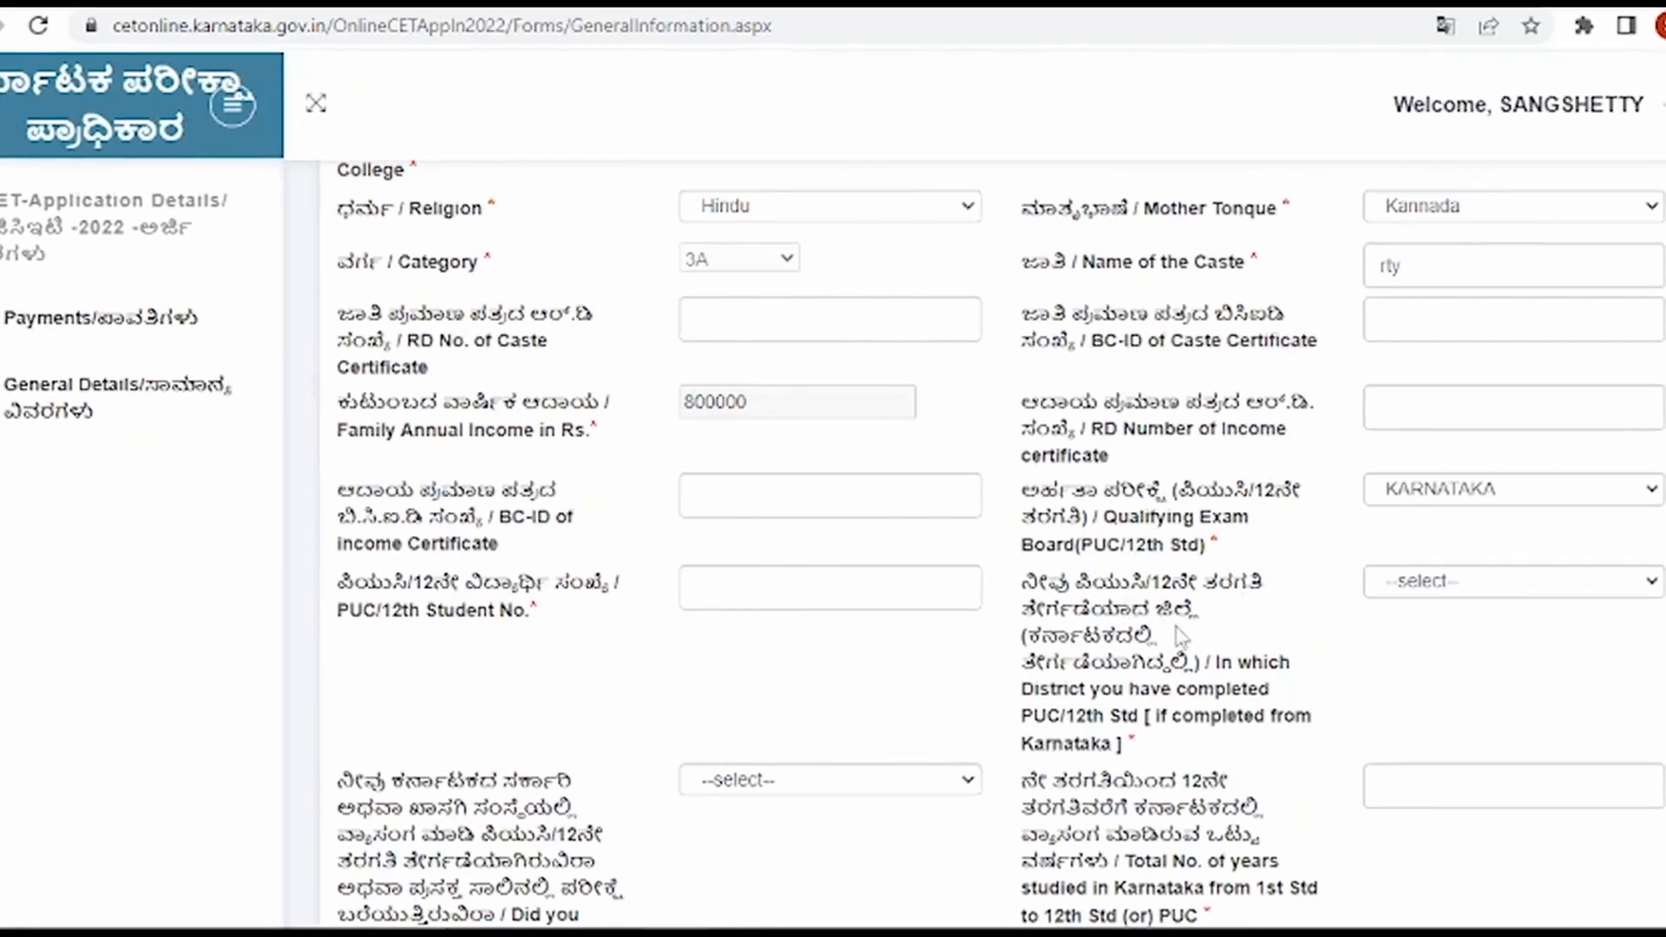
# Step: Choose DHARWAD as the district where PUC was completed
pyautogui.click(1659, 590)
pyautogui.click(1349, 431)
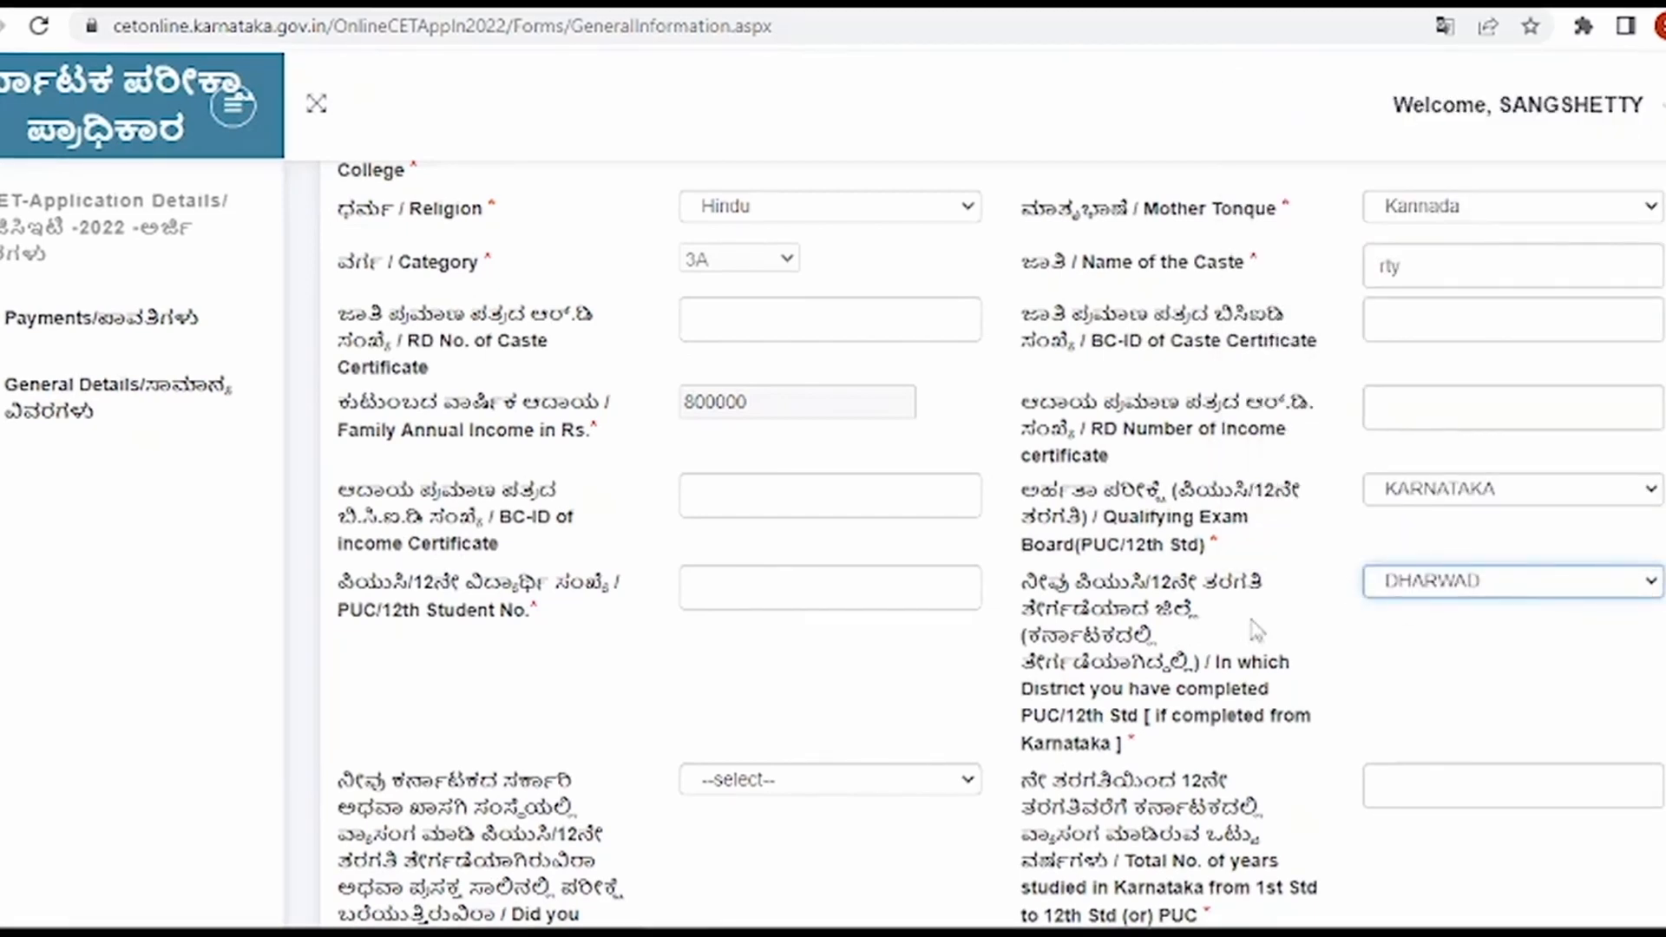
pyautogui.scroll(-2, 1251, 621)
# Step: Settle the PUC institution type on GoK after switching between Pvt and GoK
pyautogui.click(903, 514)
pyautogui.click(781, 586)
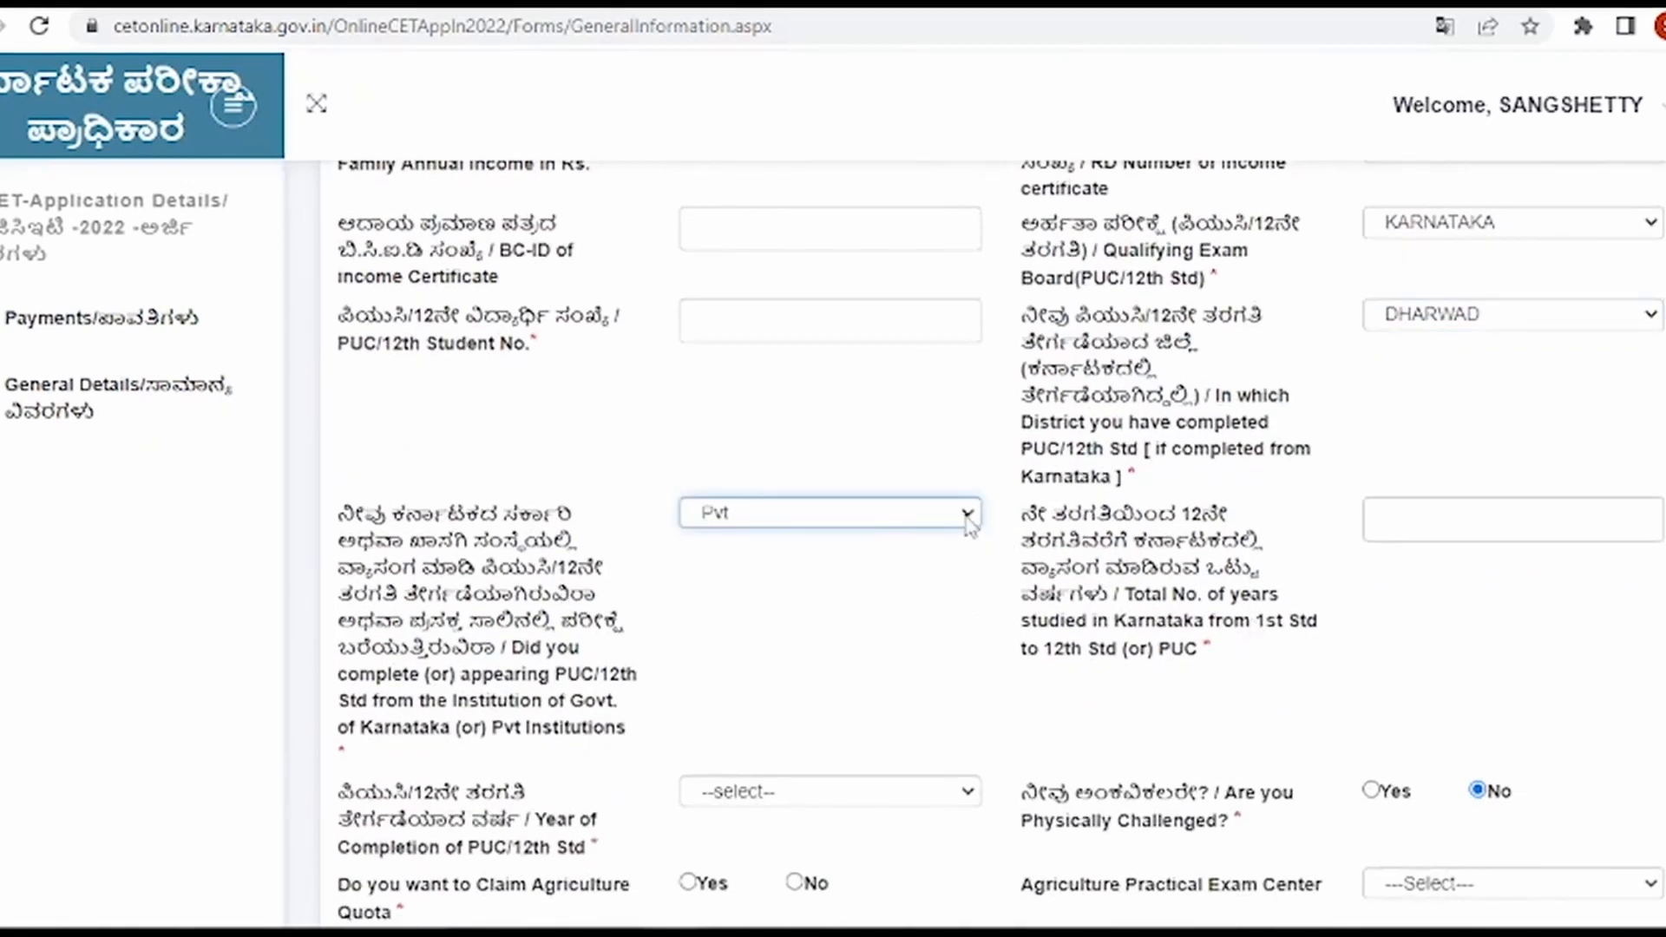
pyautogui.click(967, 517)
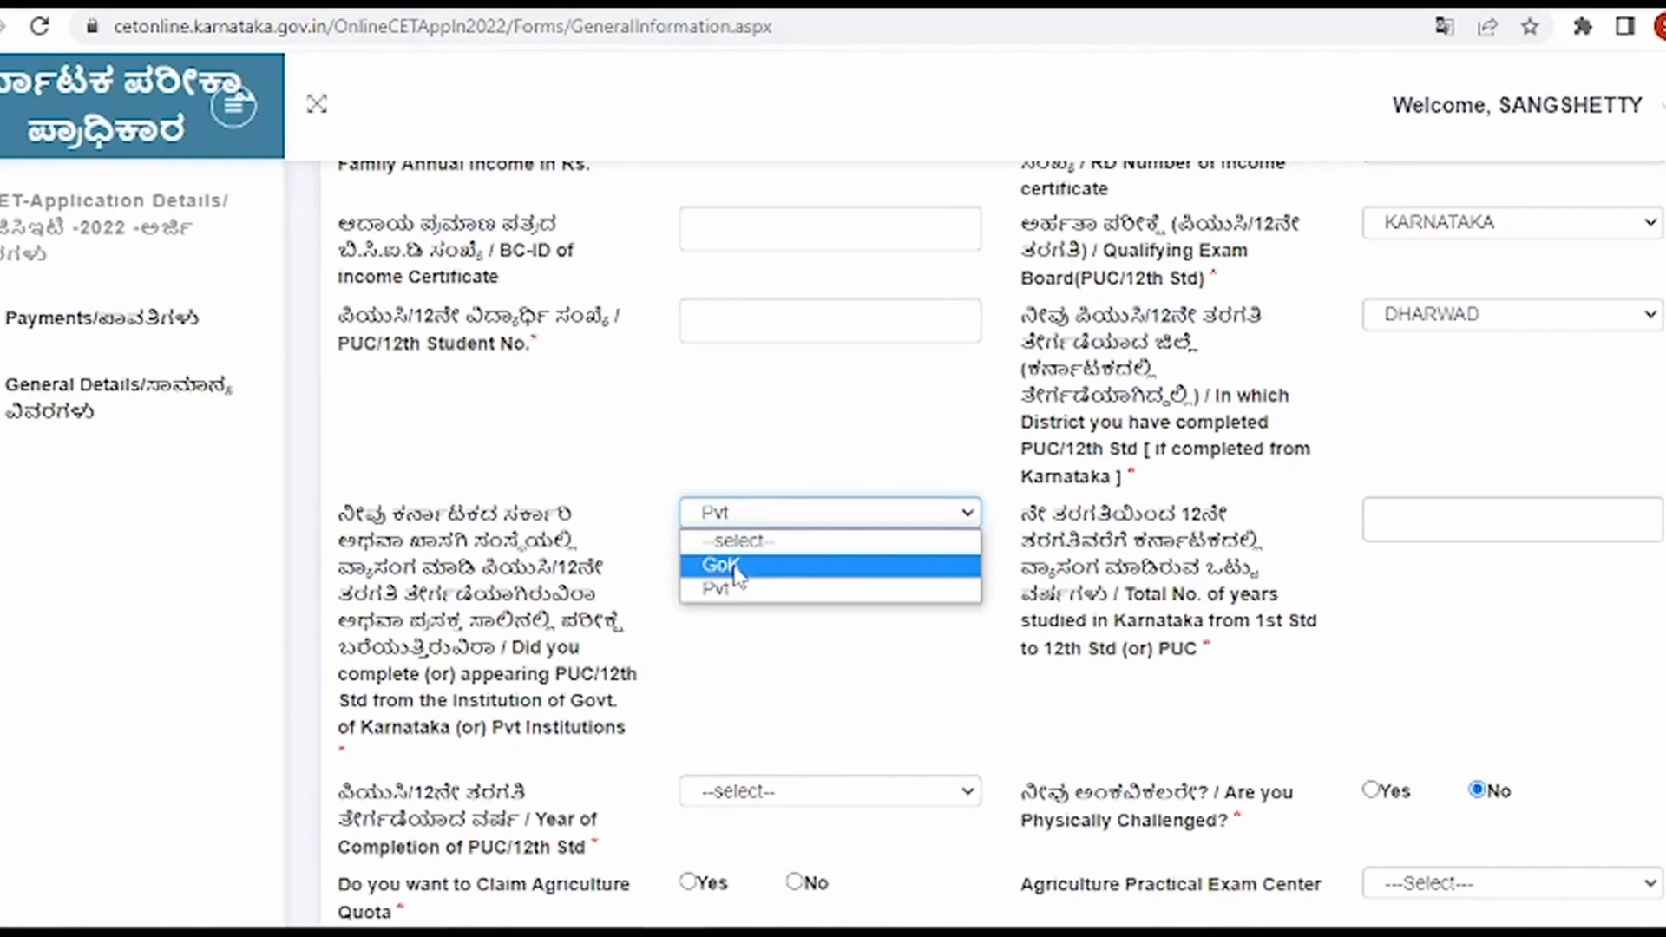
pyautogui.click(736, 568)
pyautogui.click(970, 517)
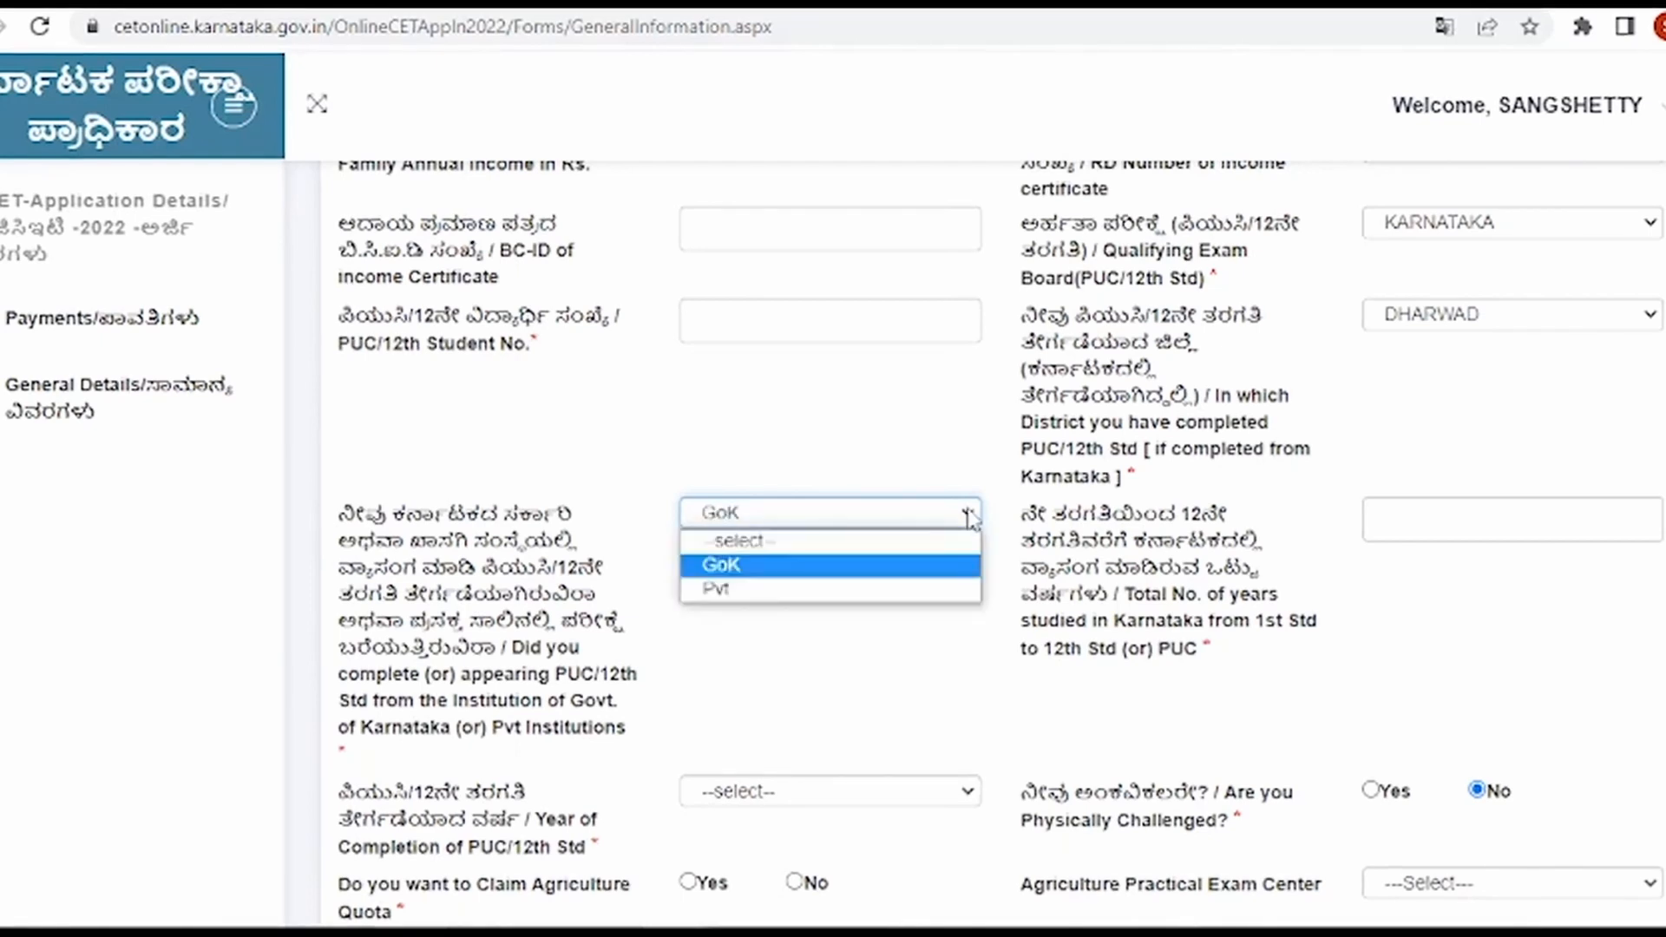
pyautogui.click(727, 590)
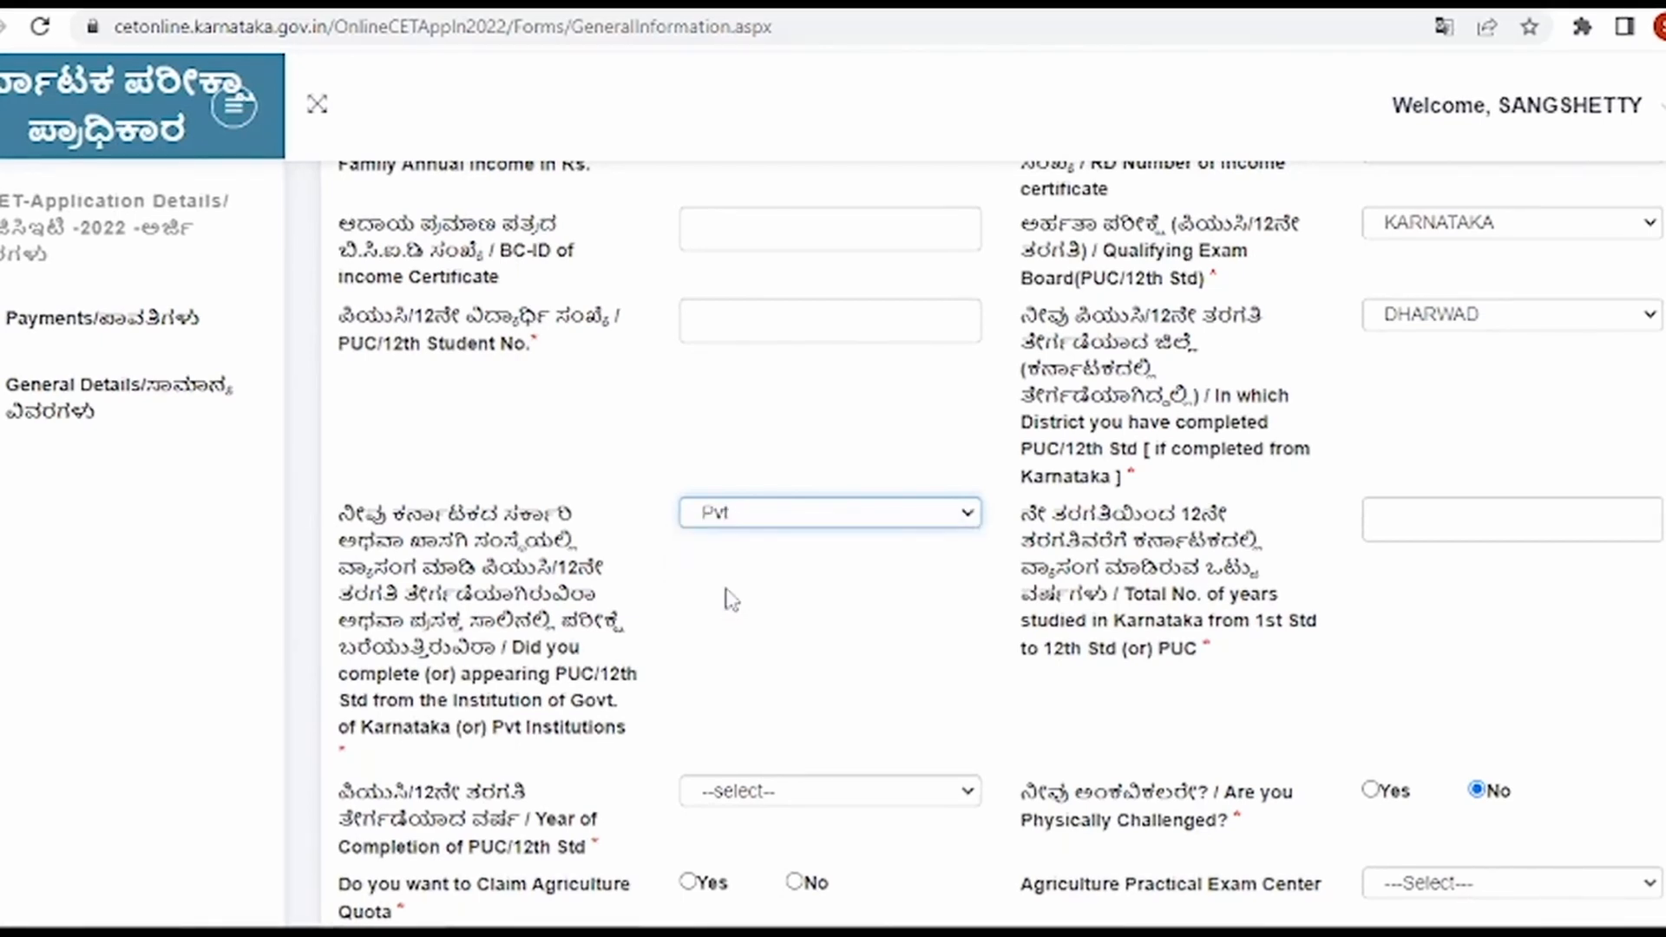
pyautogui.click(968, 521)
pyautogui.click(769, 566)
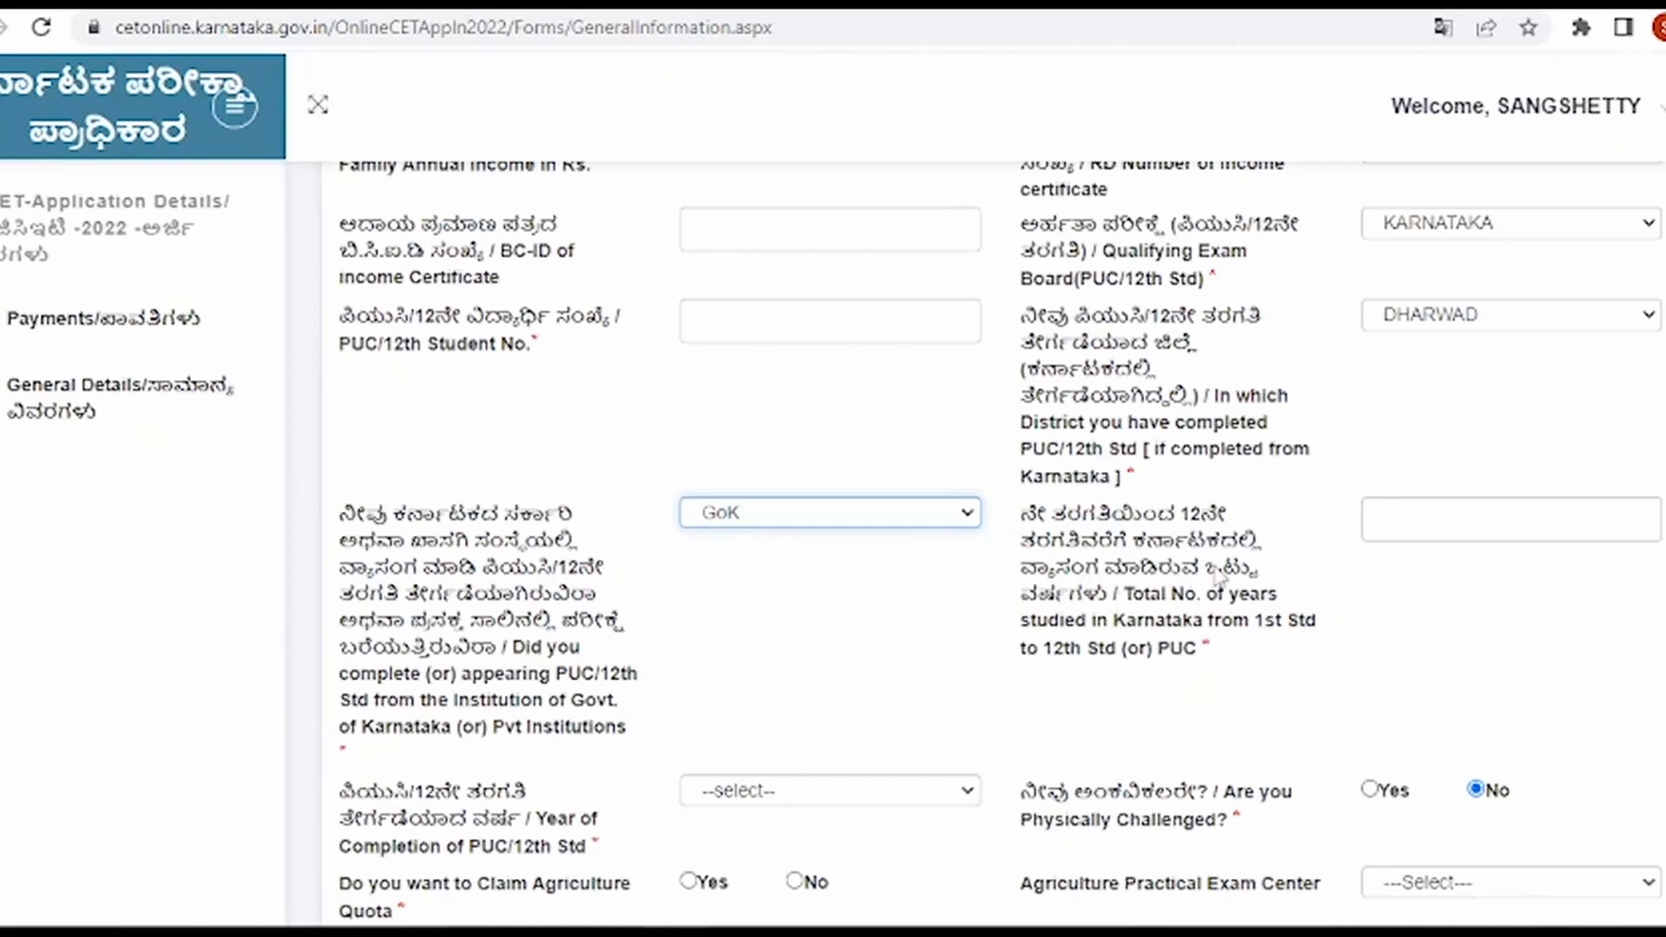
# Step: Enter 7 as the total years studied in Karnataka
pyautogui.click(1412, 512)
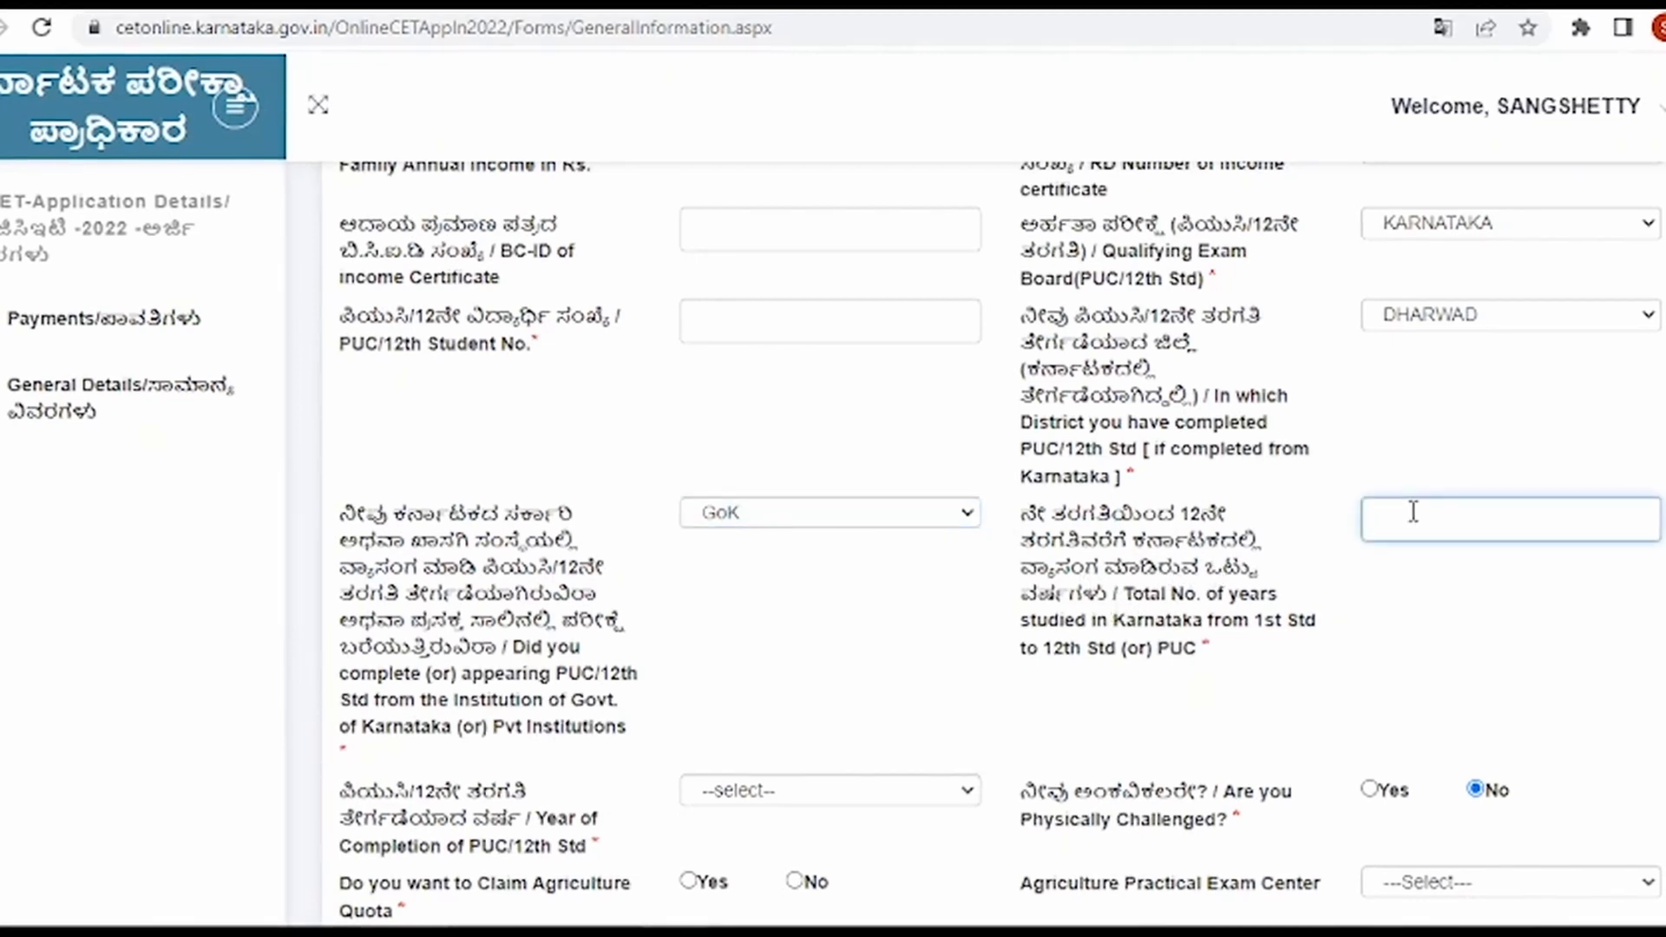
pyautogui.write('7')
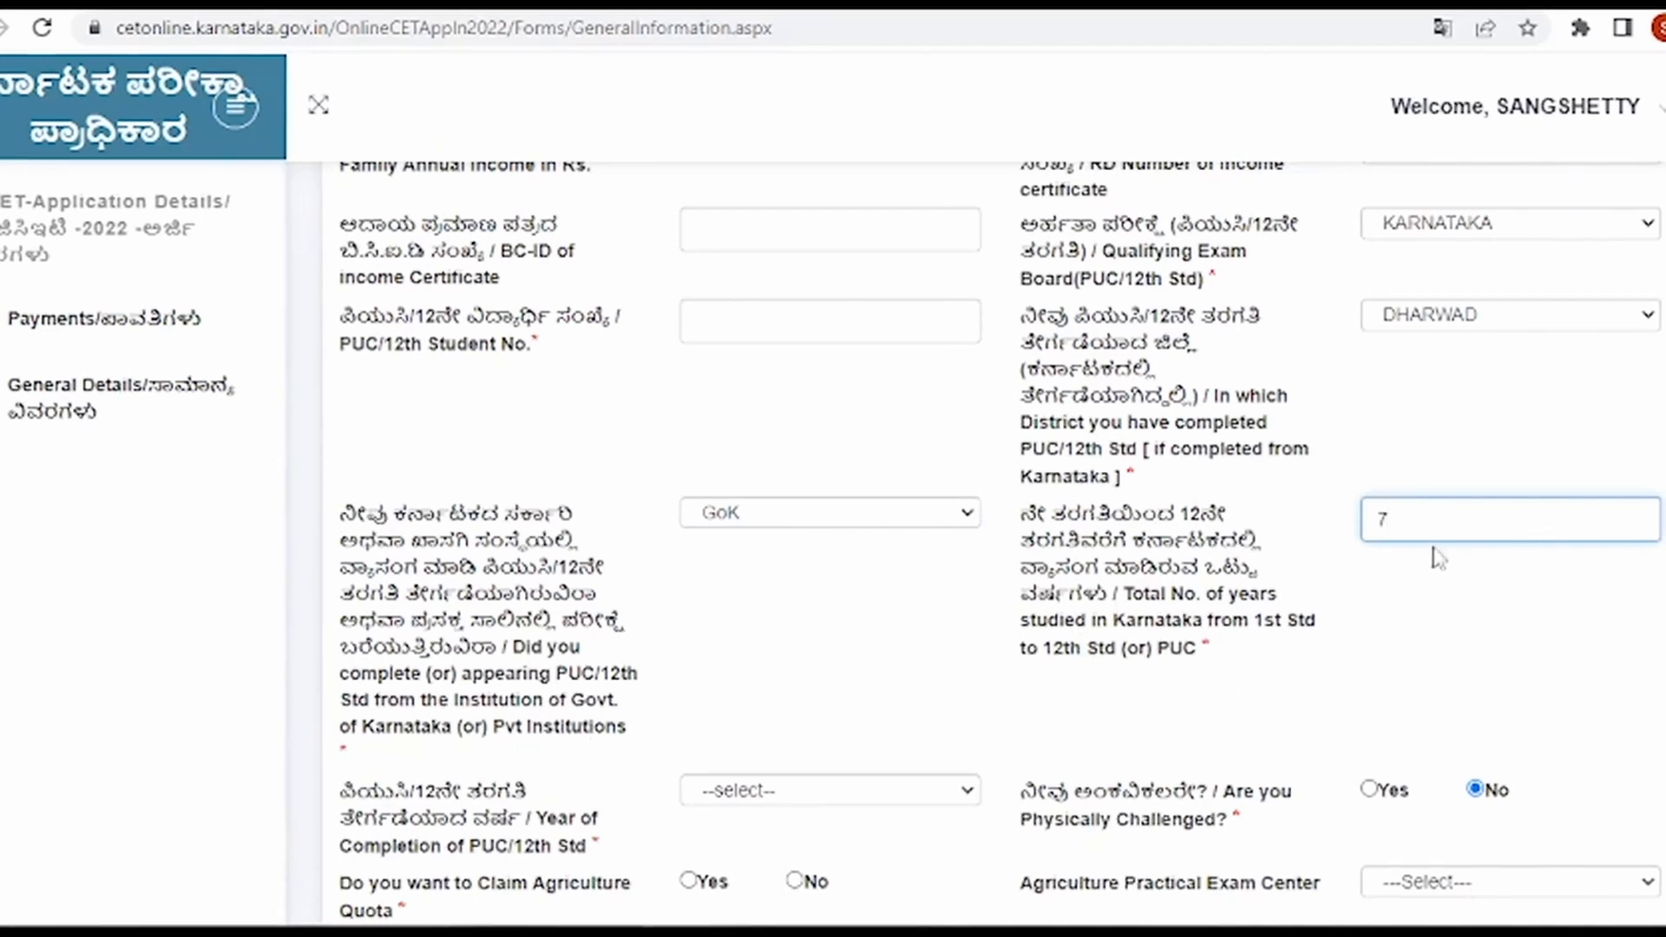
pyautogui.scroll(-3, 521, 761)
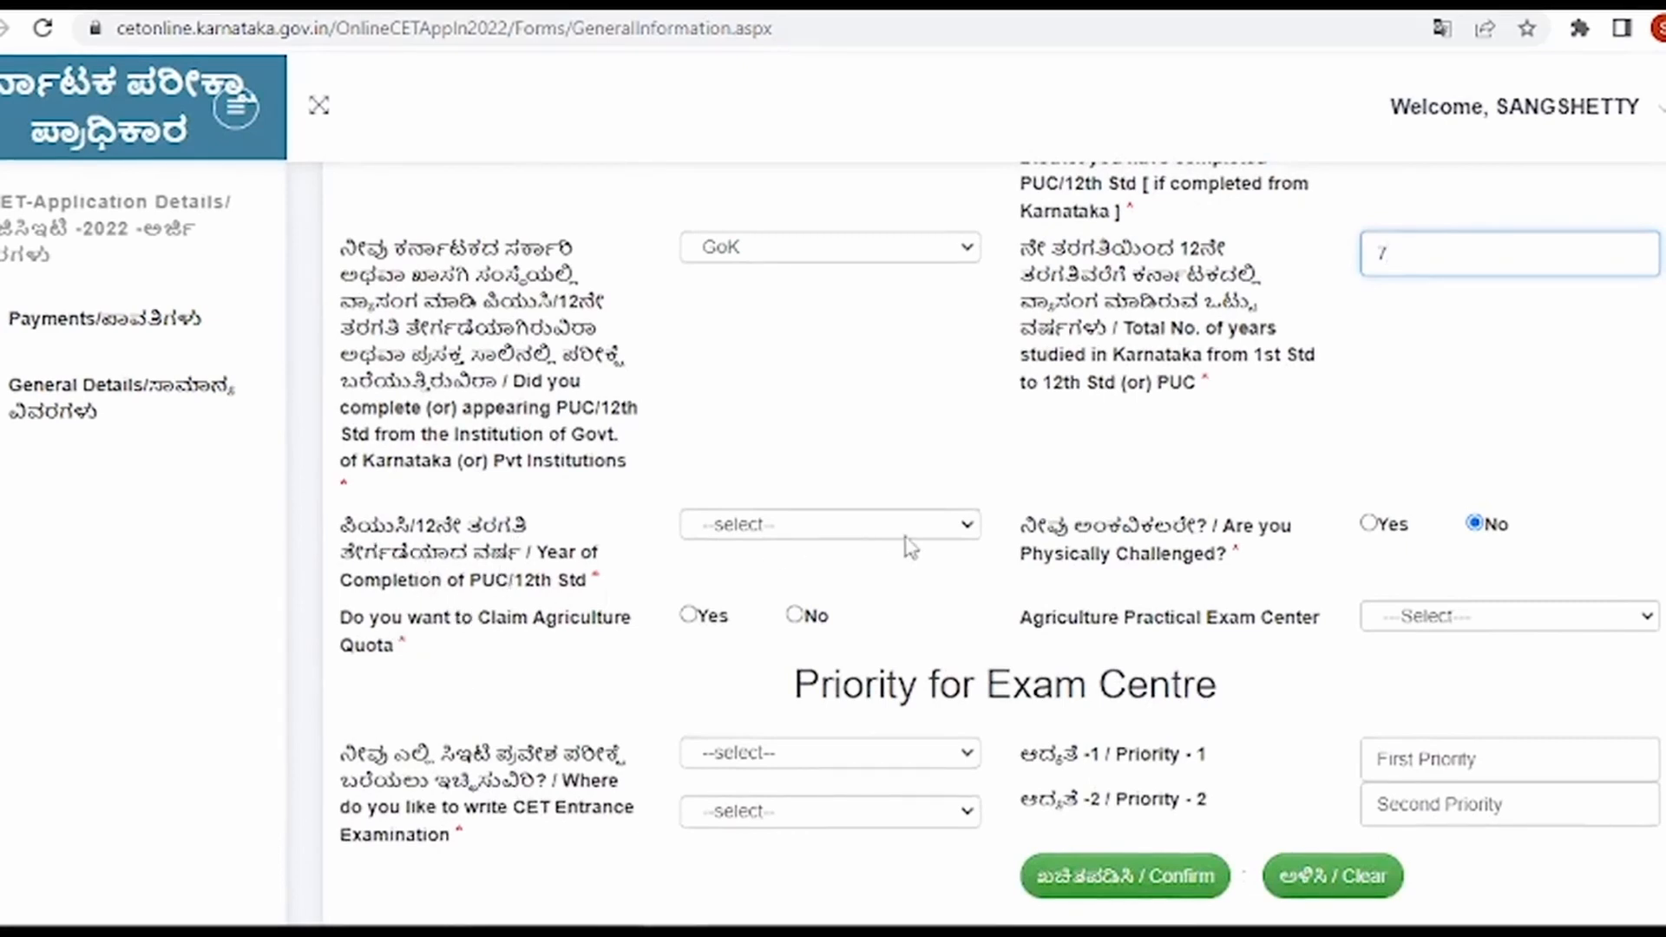
# Step: Set PUC completion year 2022, PH sublevel Low Vission, and Agriculture Quota to Yes
pyautogui.click(963, 527)
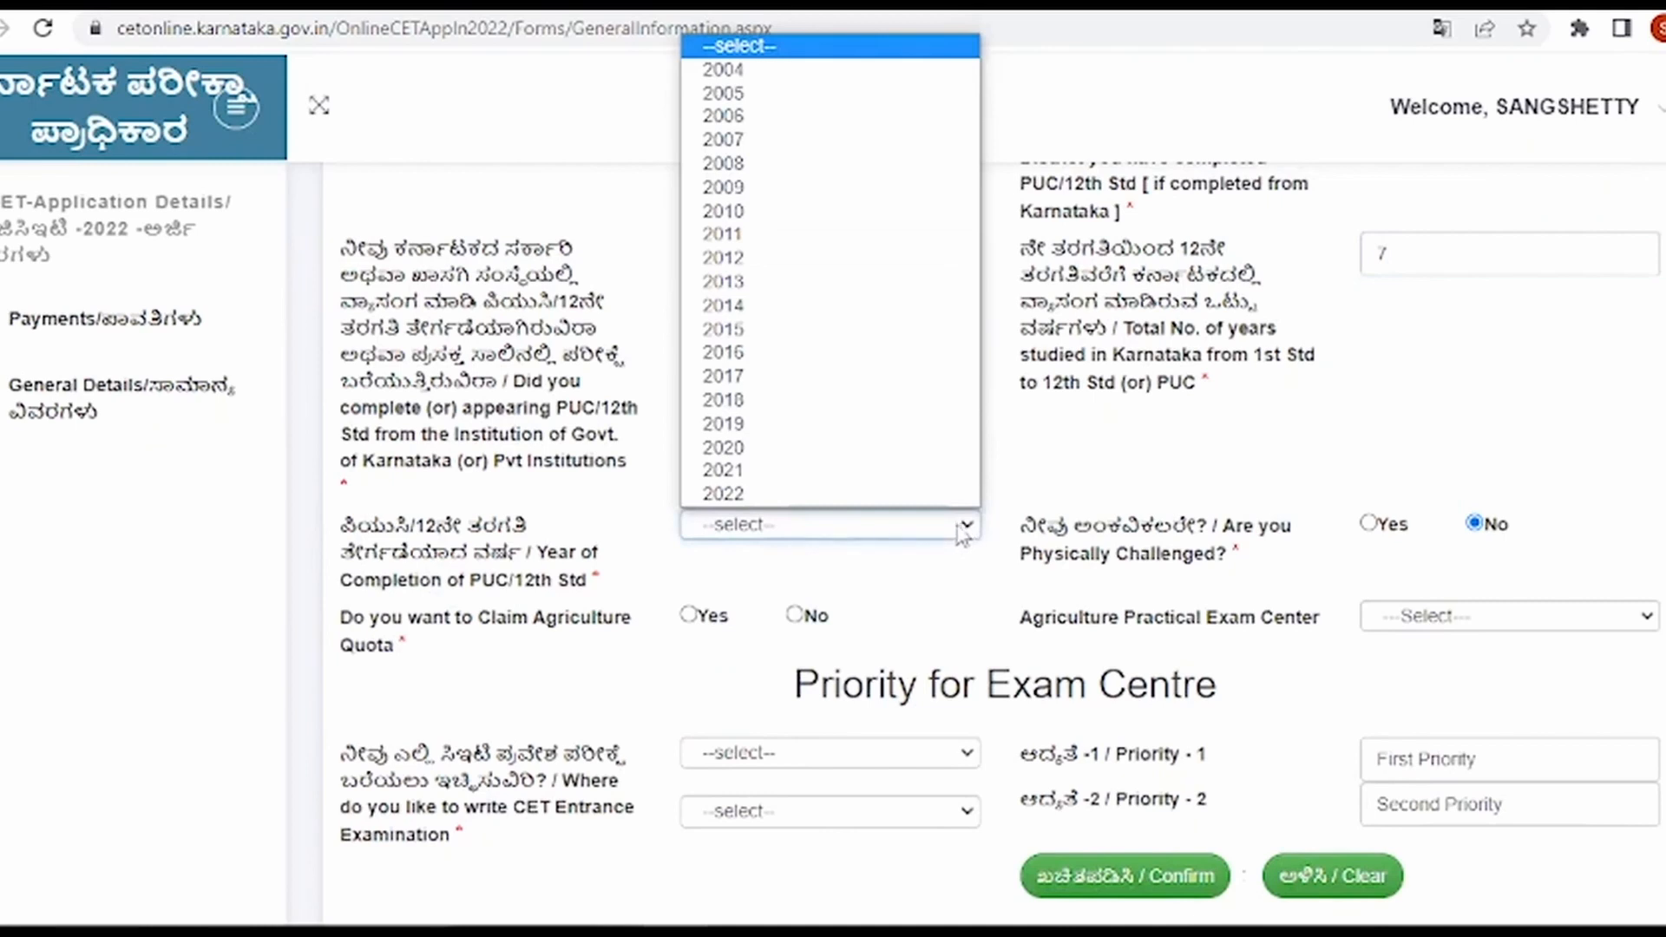
pyautogui.click(754, 494)
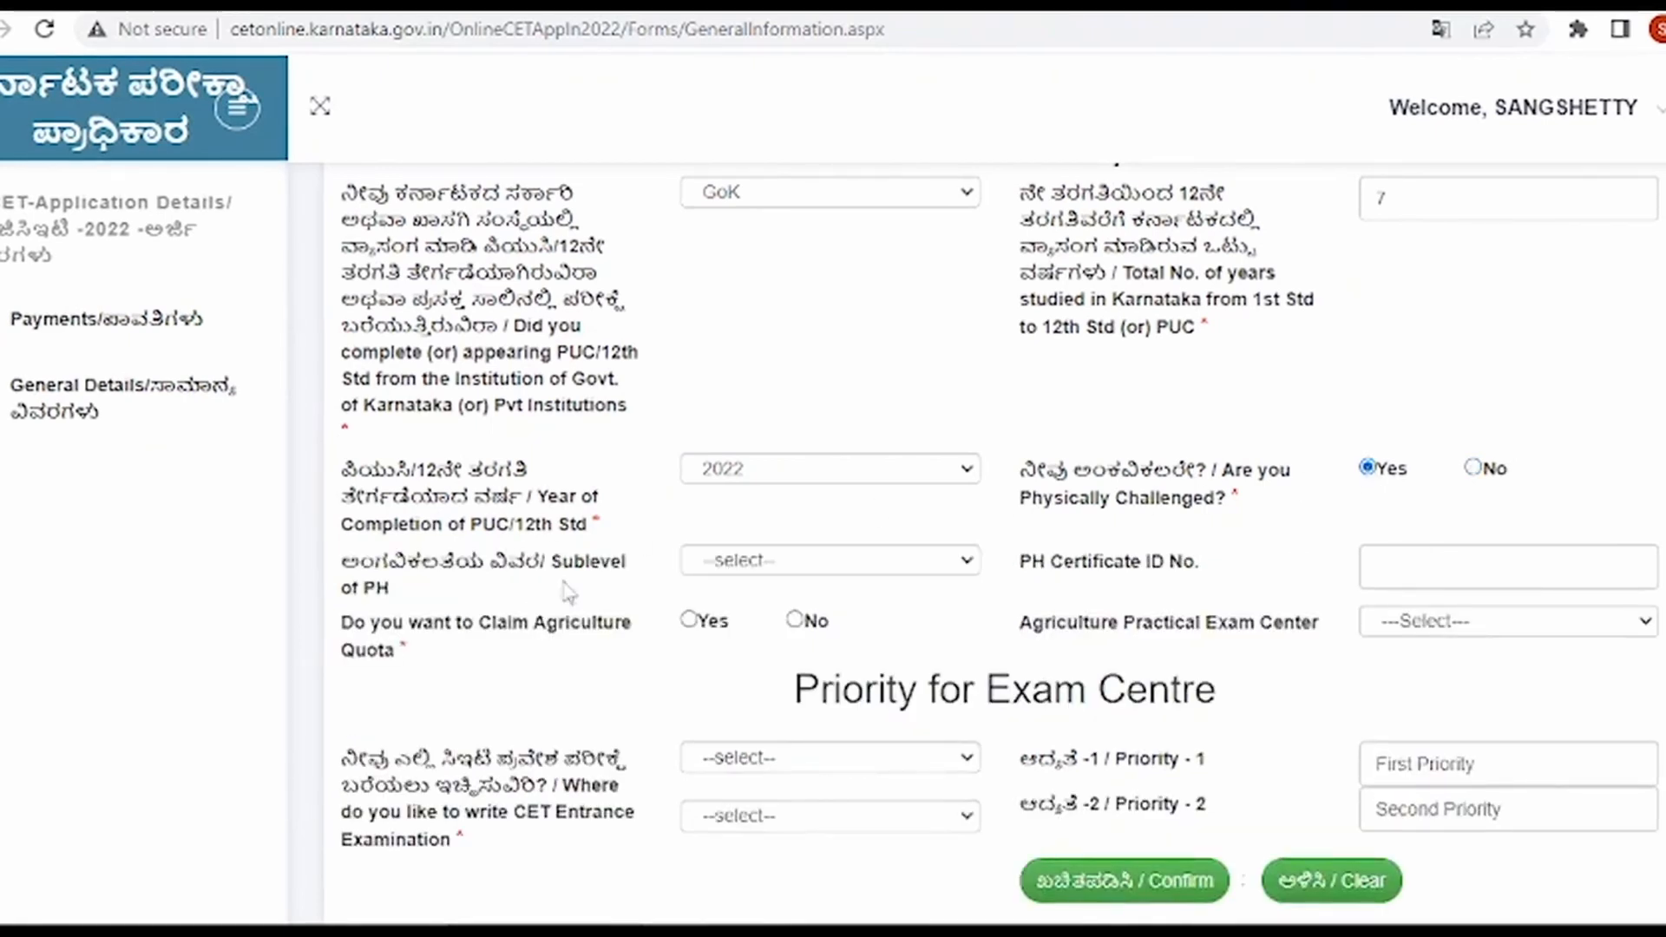
pyautogui.click(967, 562)
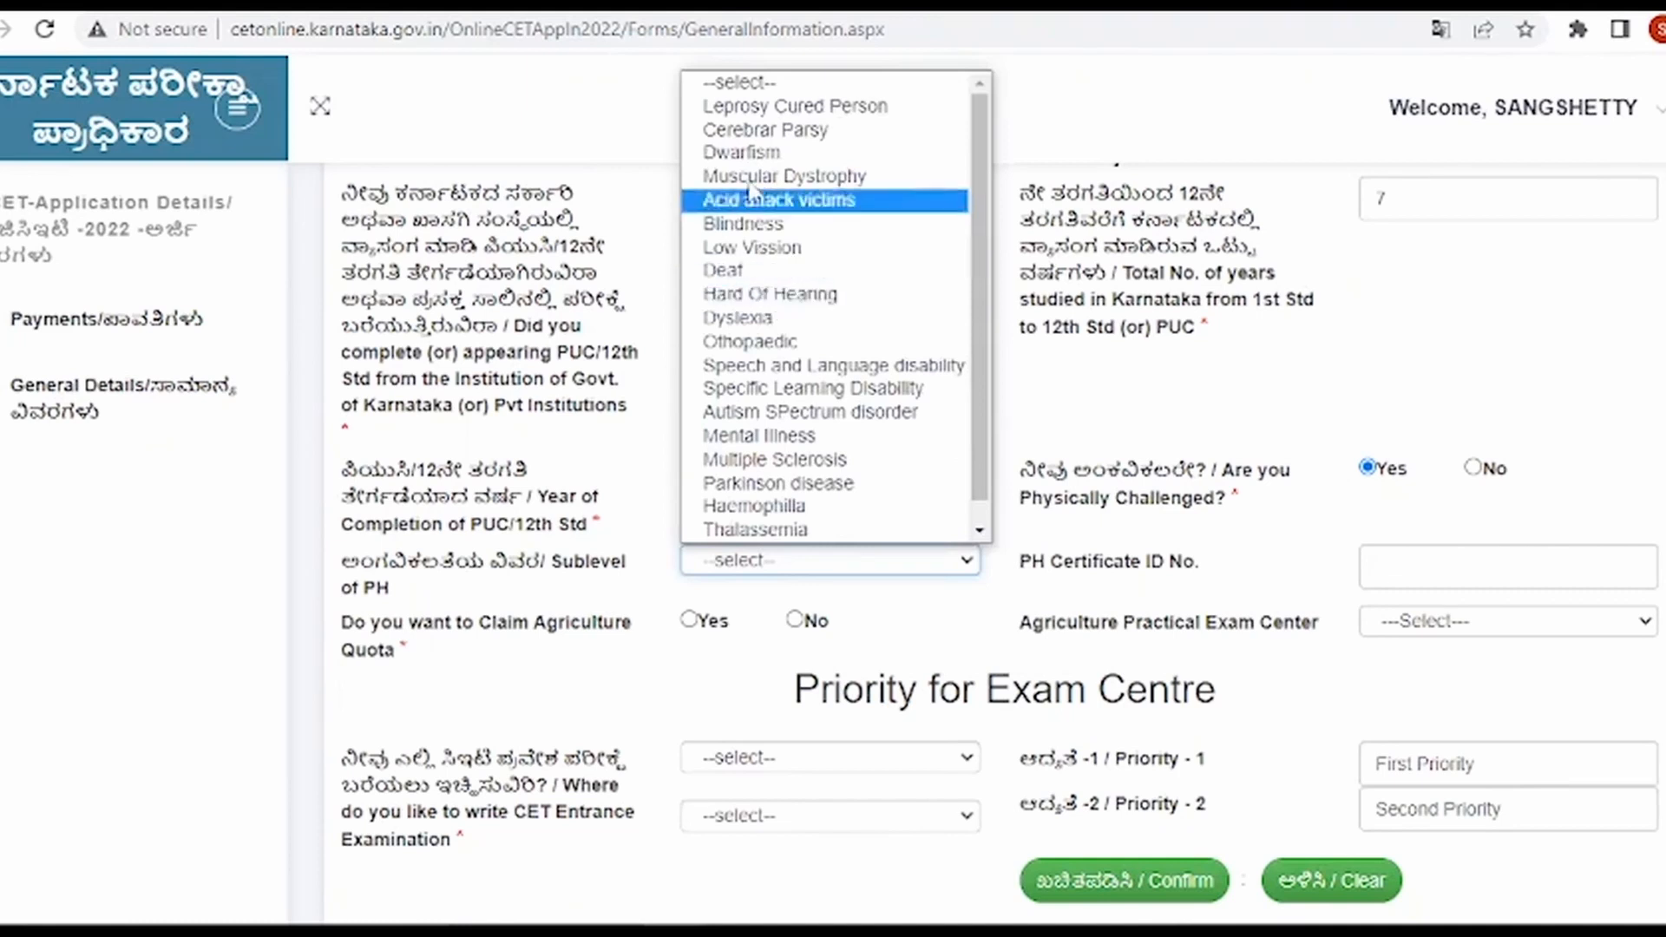
pyautogui.scroll(-1, 750, 199)
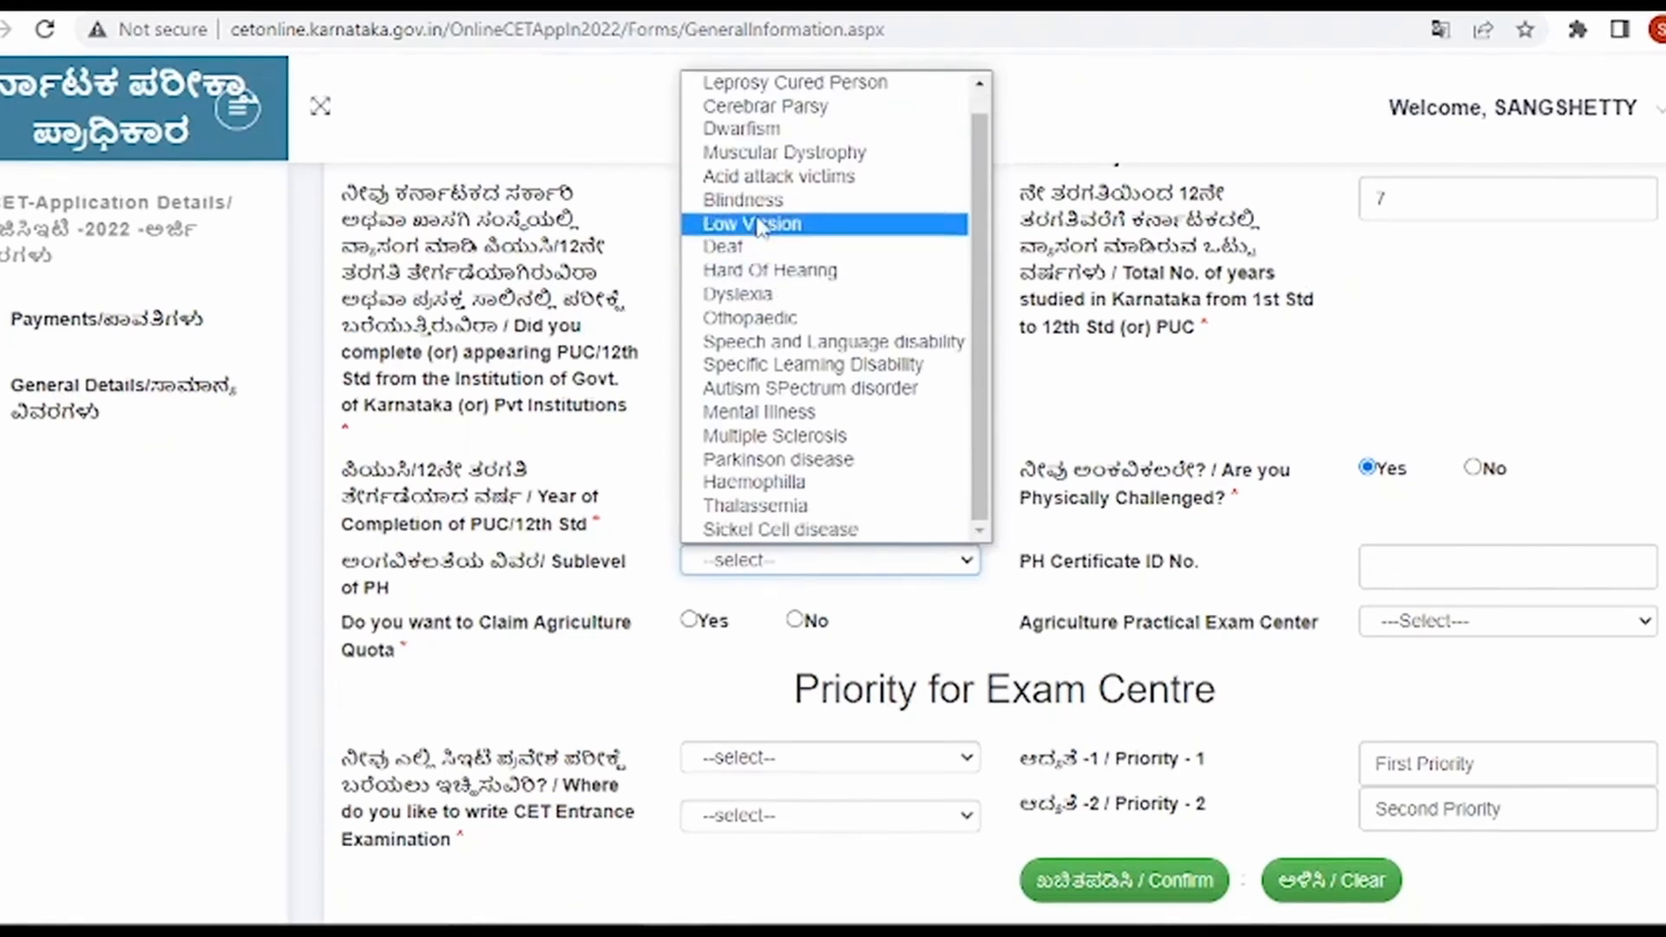
pyautogui.click(757, 225)
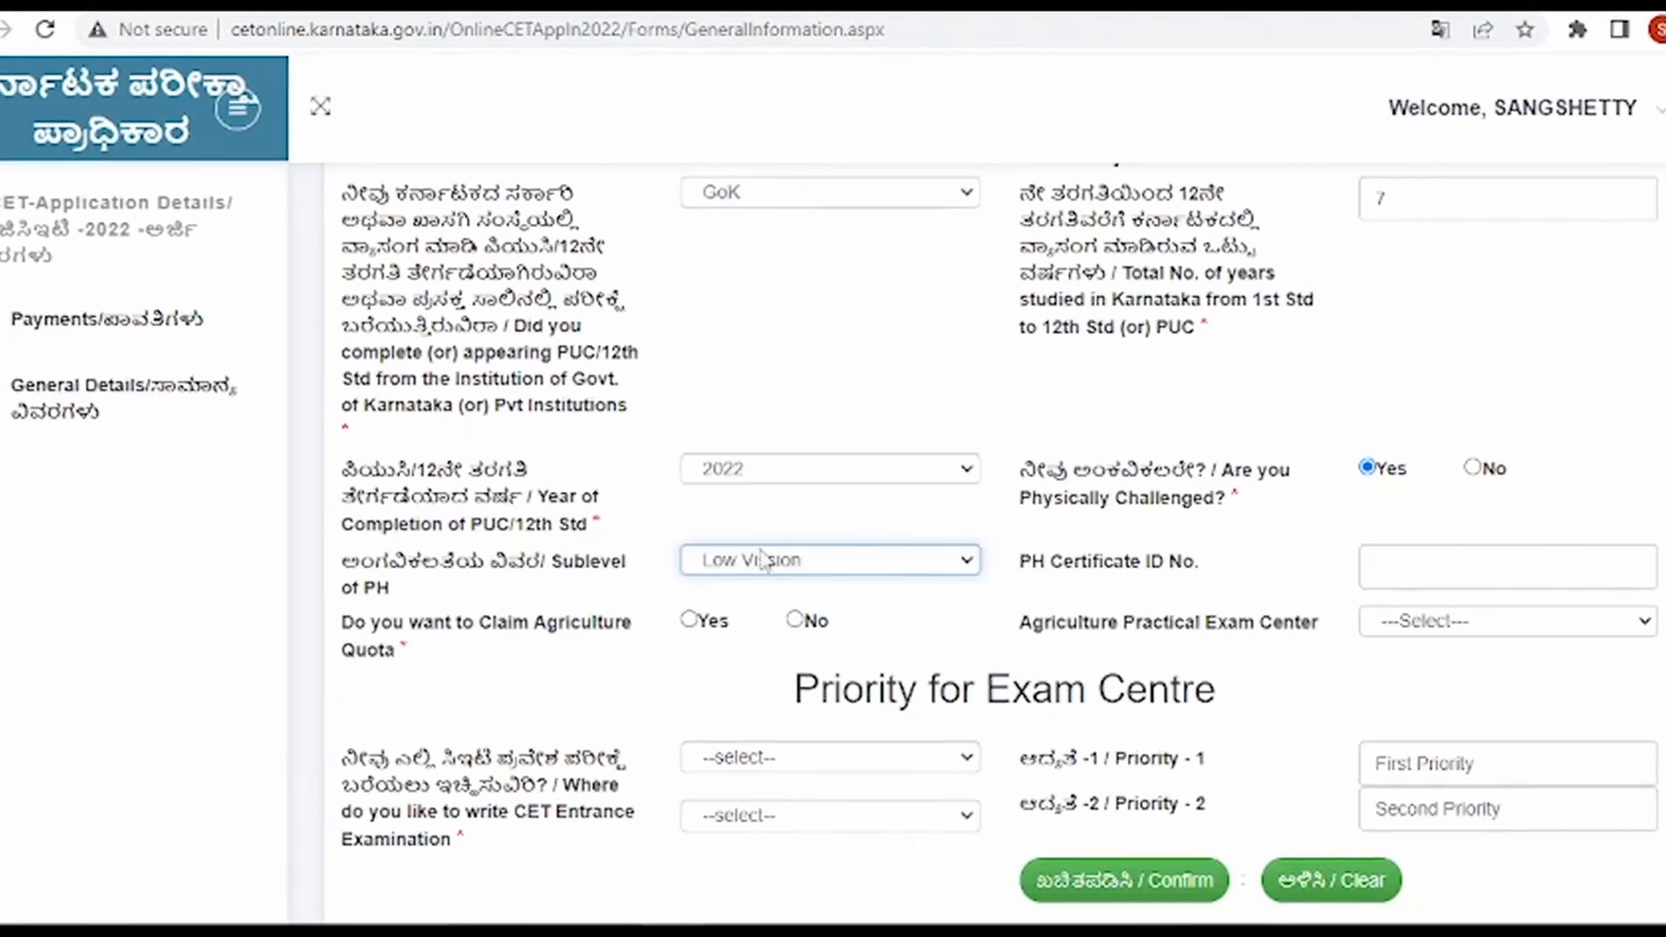
pyautogui.click(1035, 569)
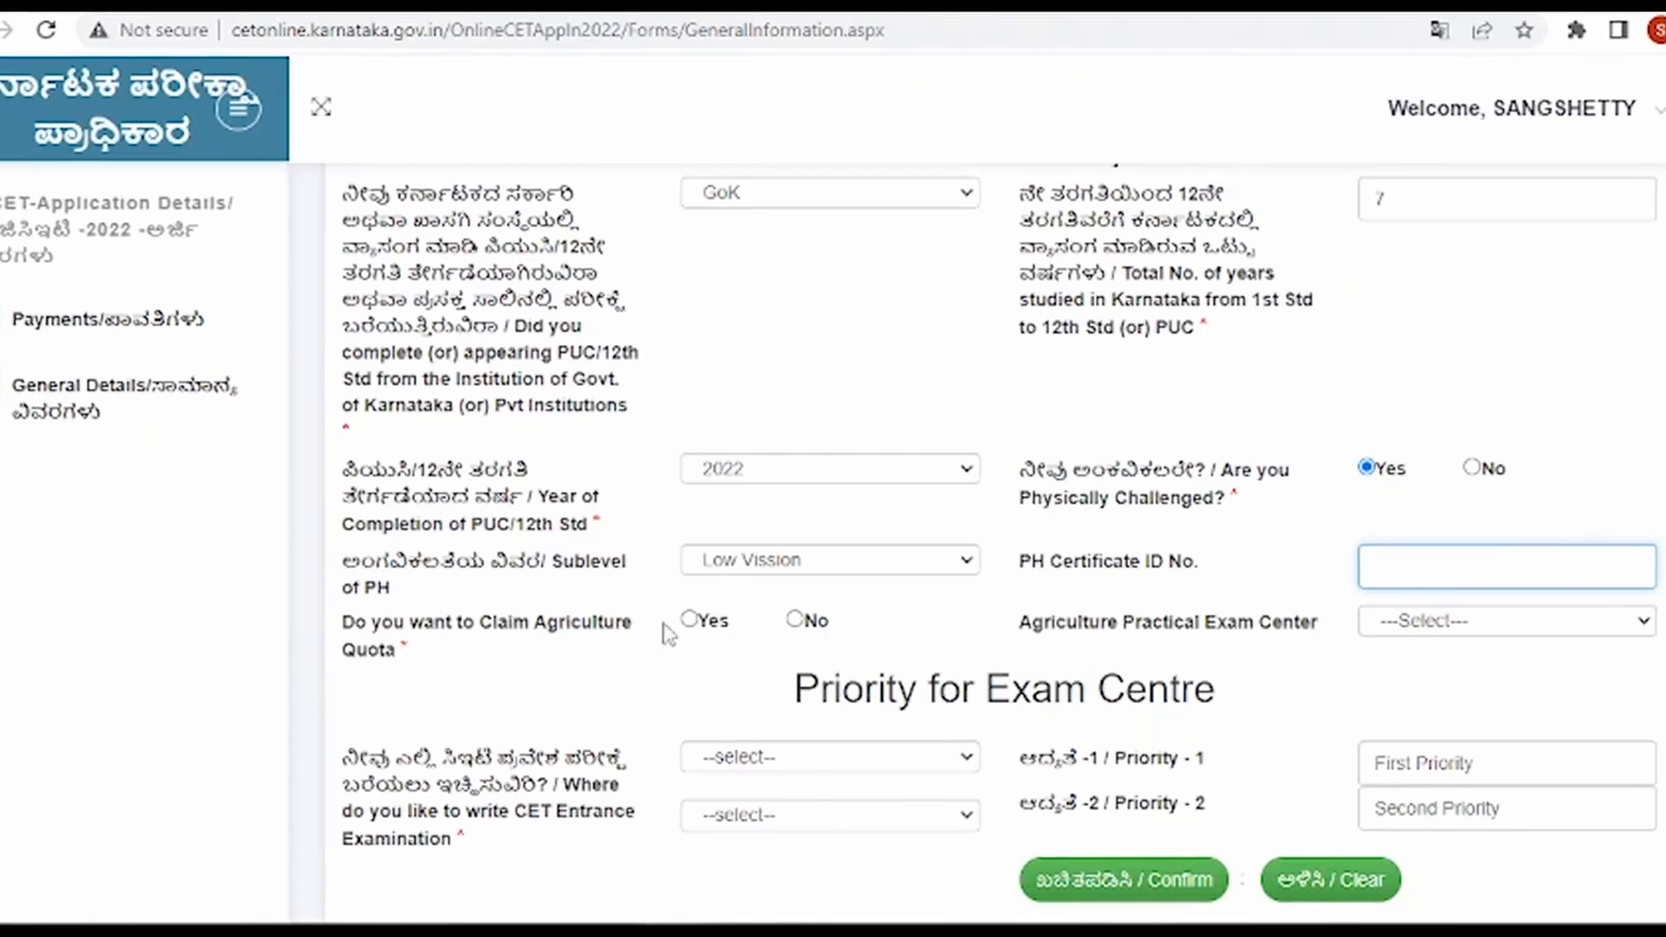
pyautogui.click(689, 621)
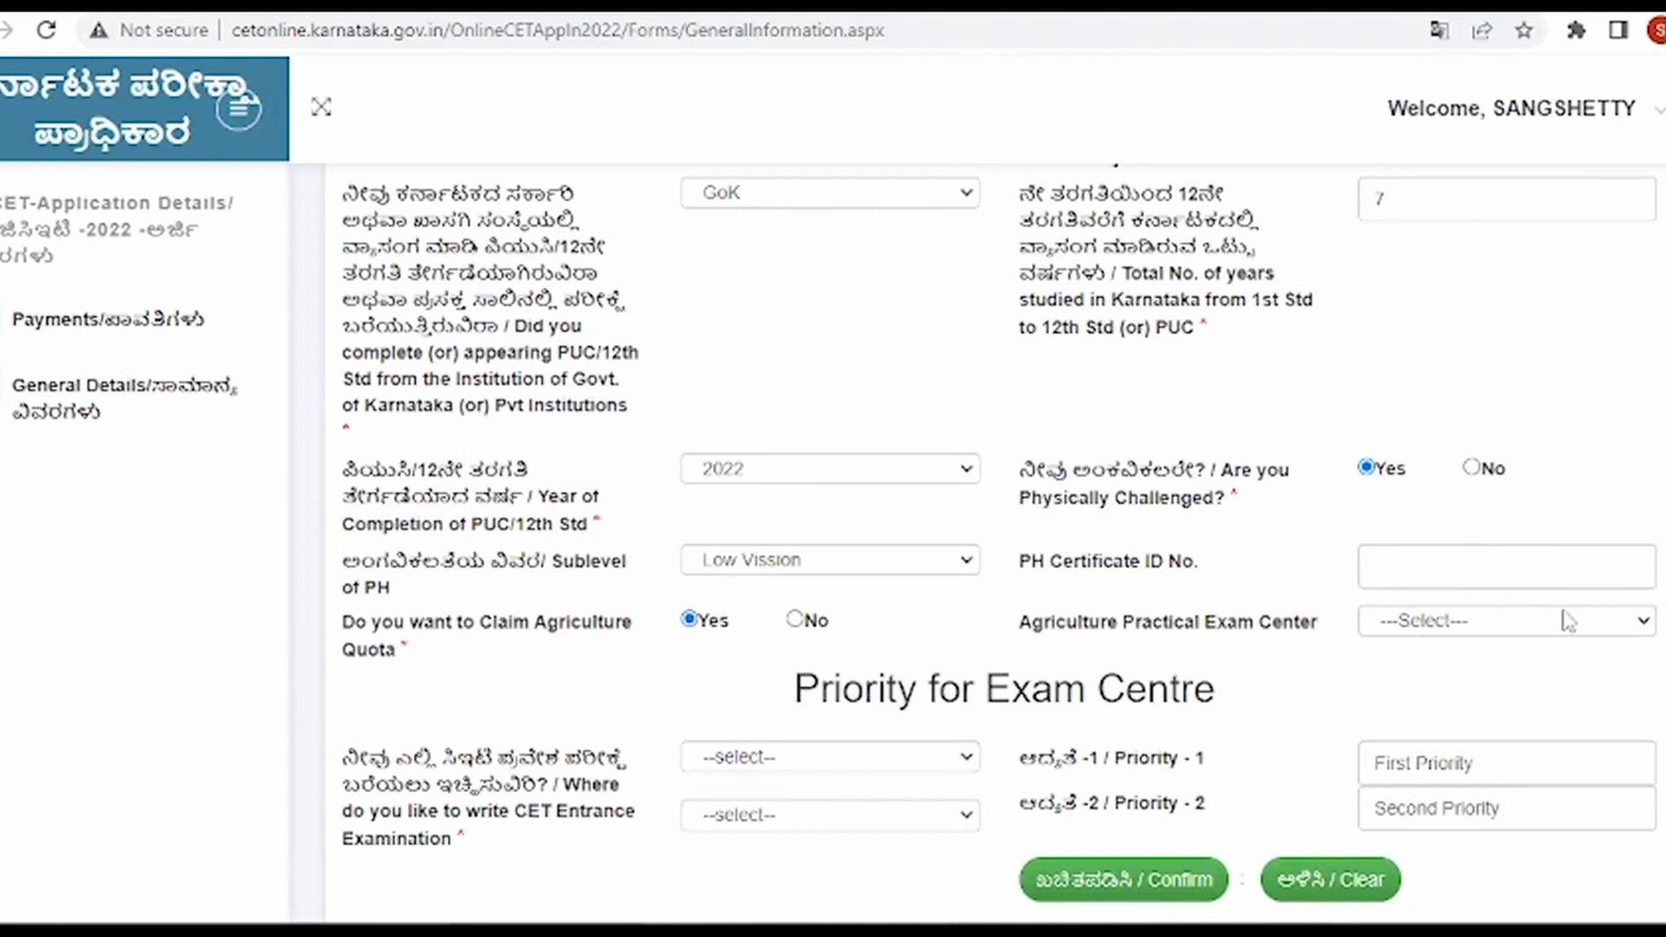
# Step: Pick College of Agriculture, UAS, GKVK, Bangalore as the agriculture practical exam centre
pyautogui.click(1645, 623)
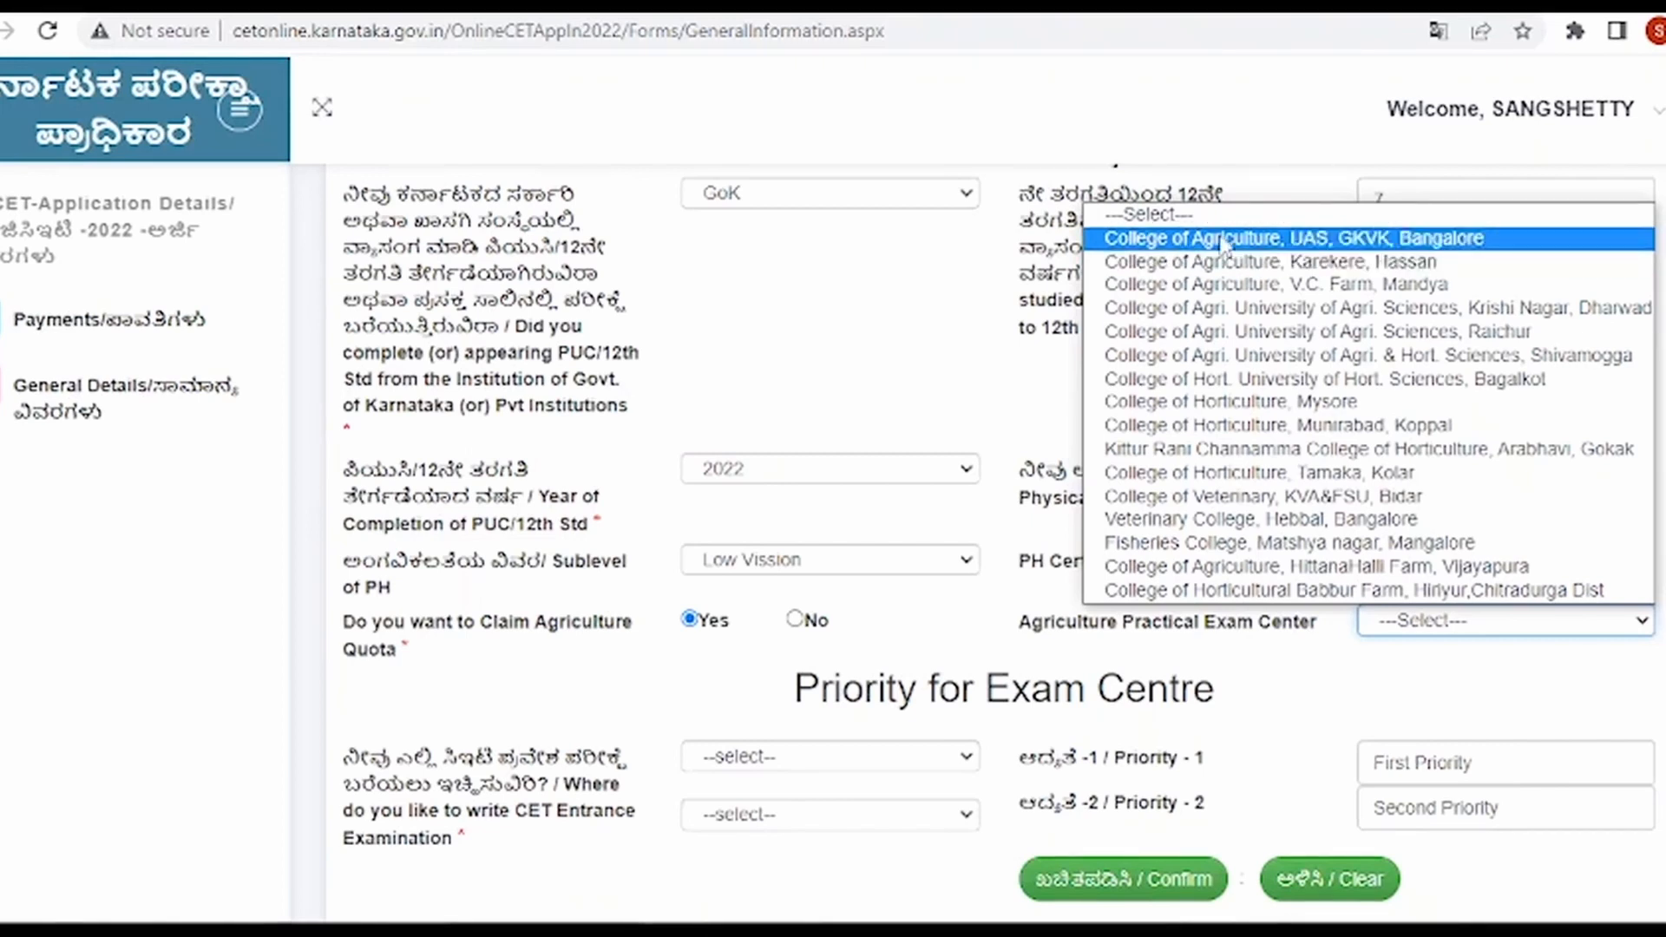
pyautogui.click(1252, 239)
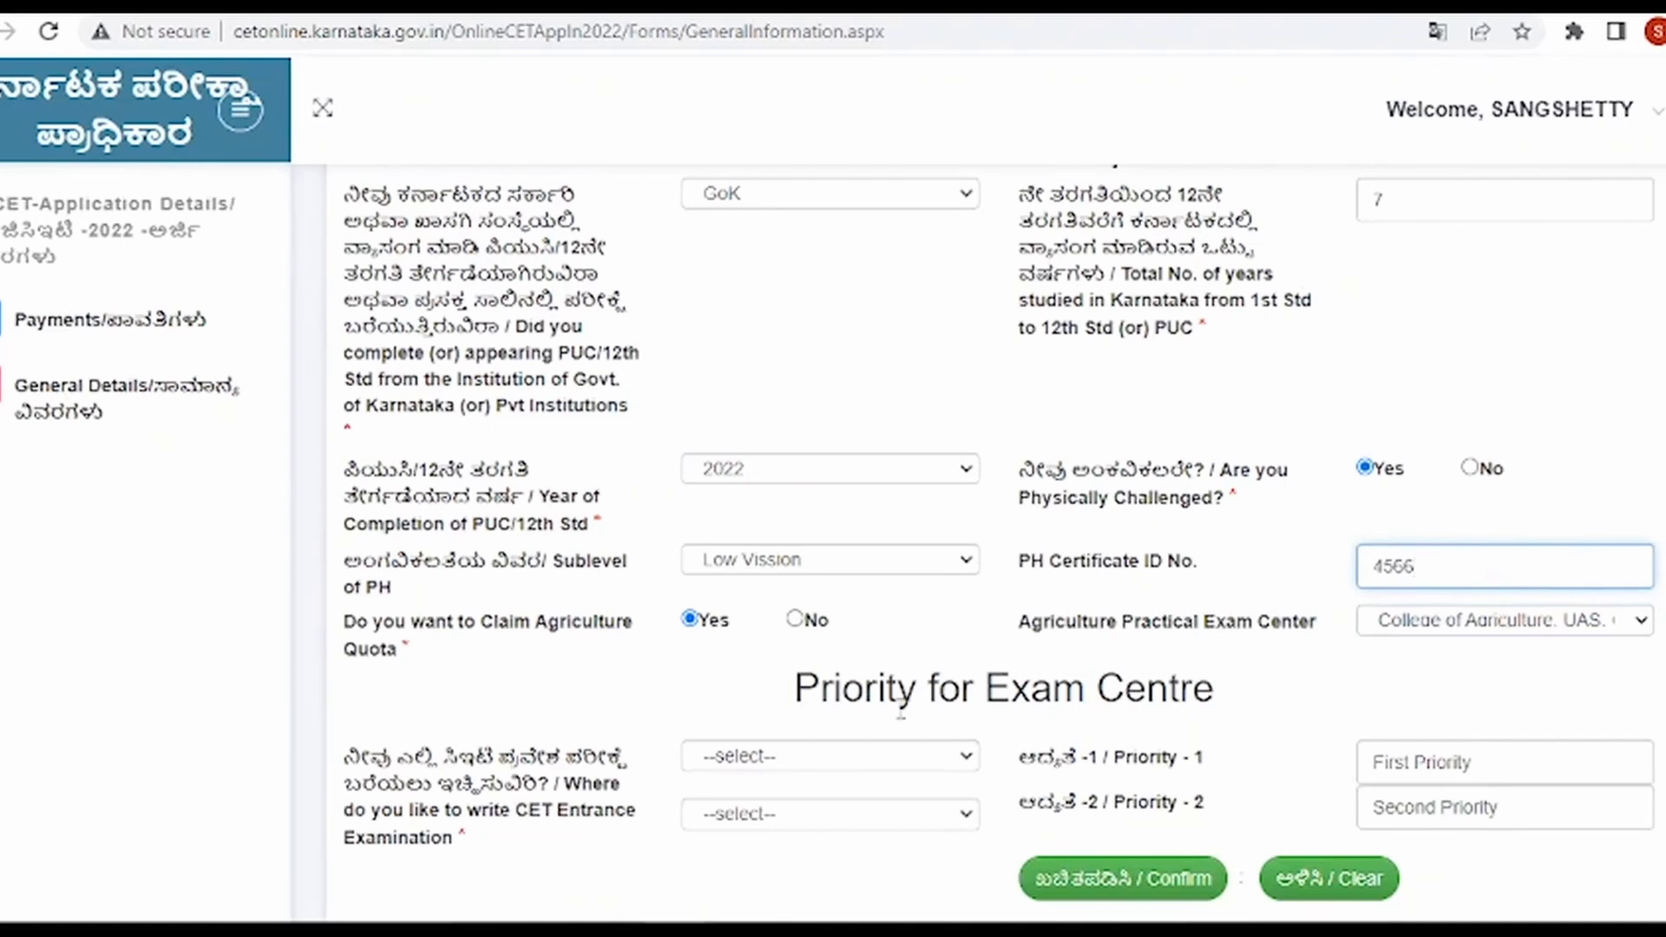
pyautogui.scroll(-3, 901, 714)
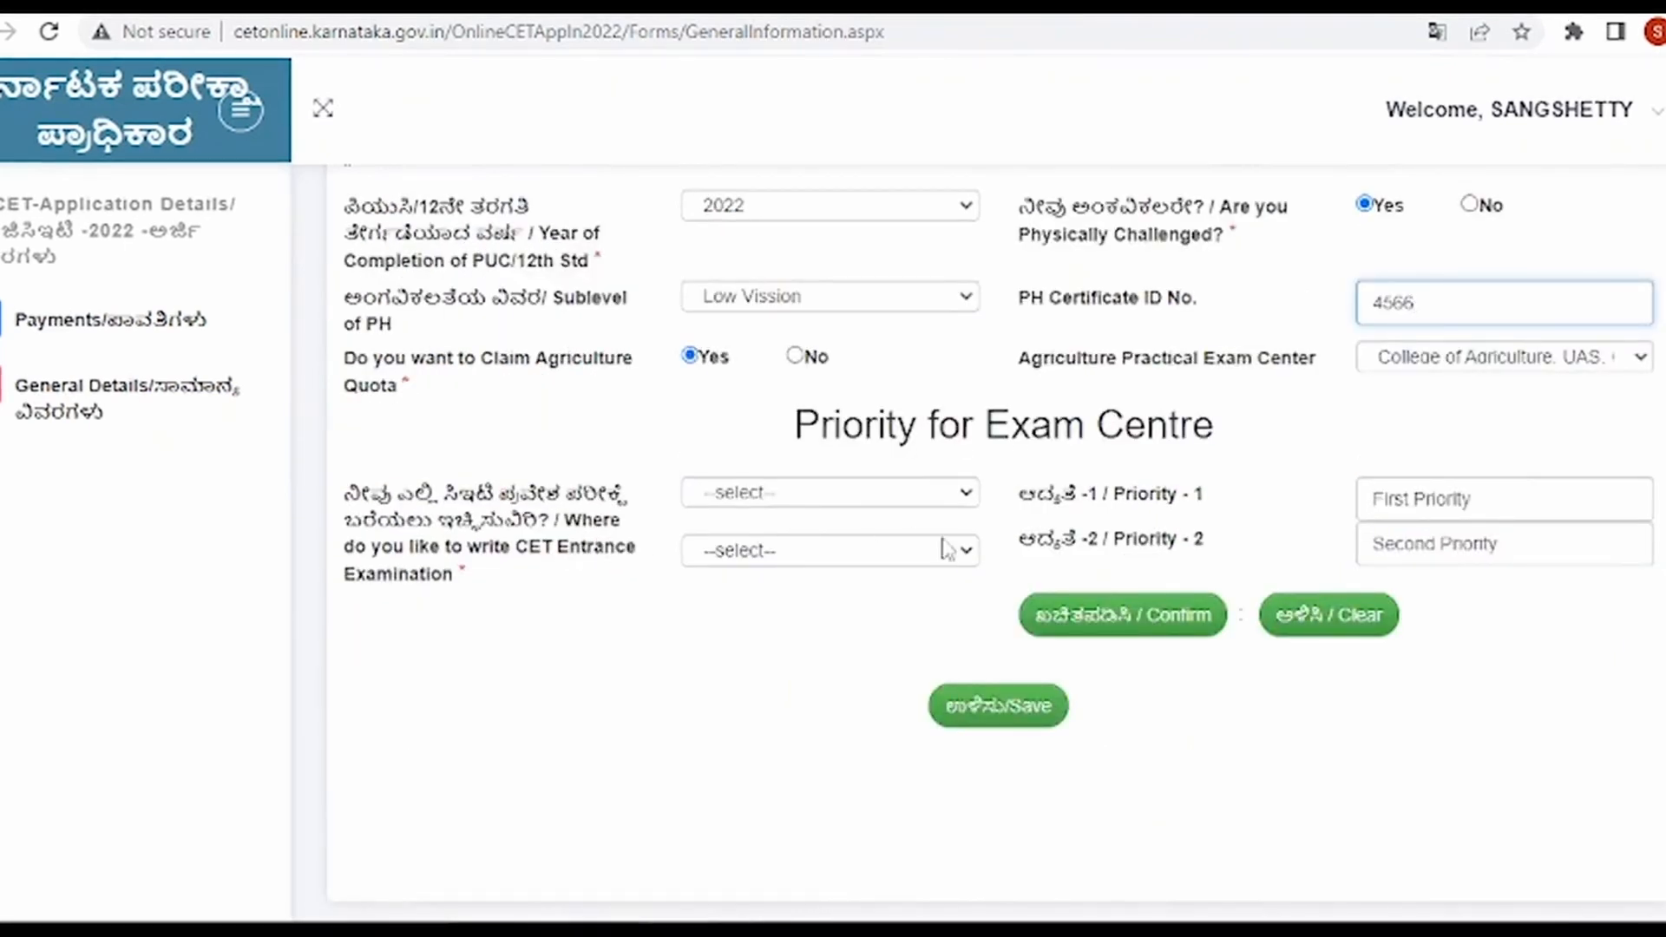
# Step: Make CHITRADURGA exam-centre priority 1 and DAVANGERE priority 2
pyautogui.click(968, 495)
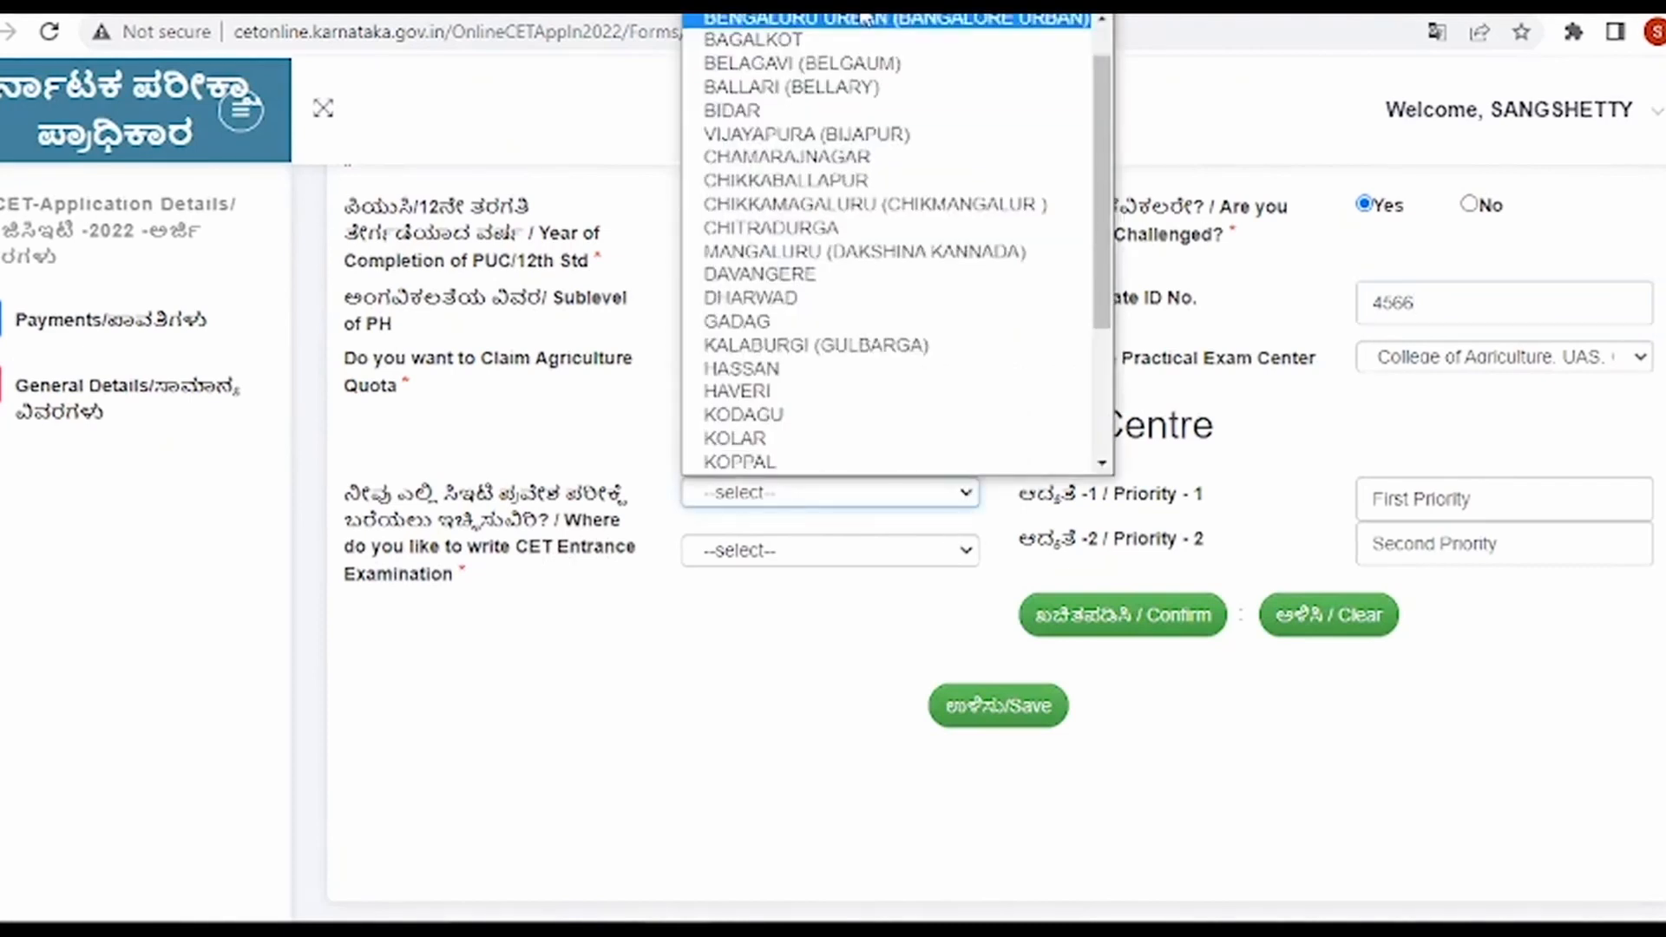
pyautogui.click(819, 231)
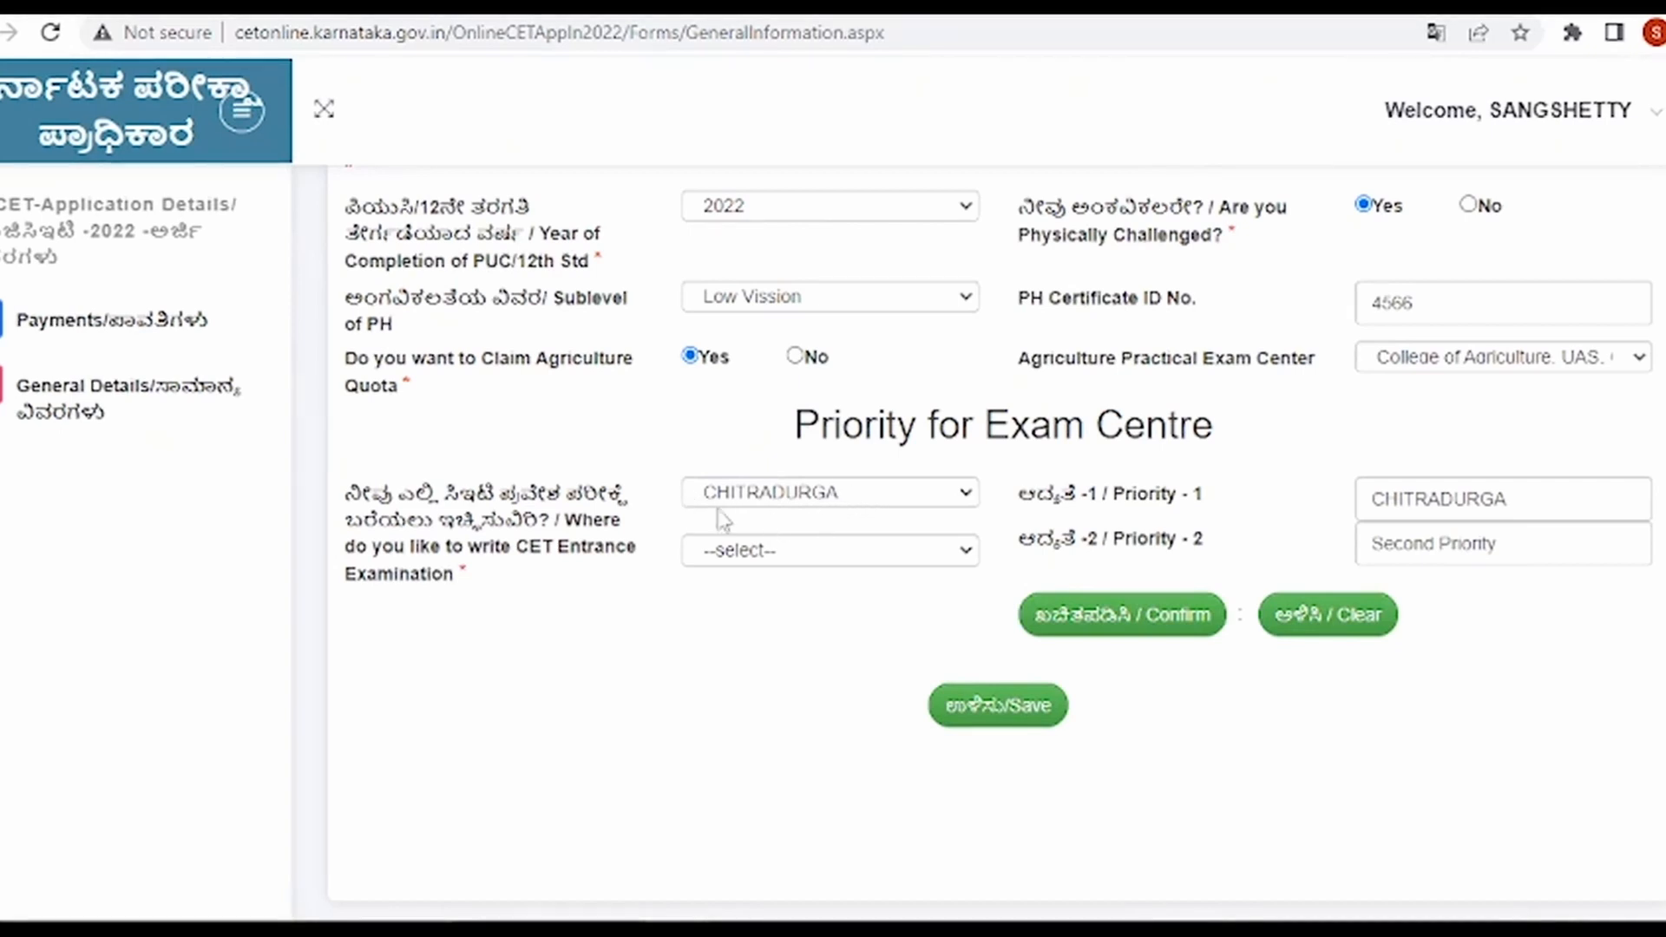
pyautogui.click(965, 555)
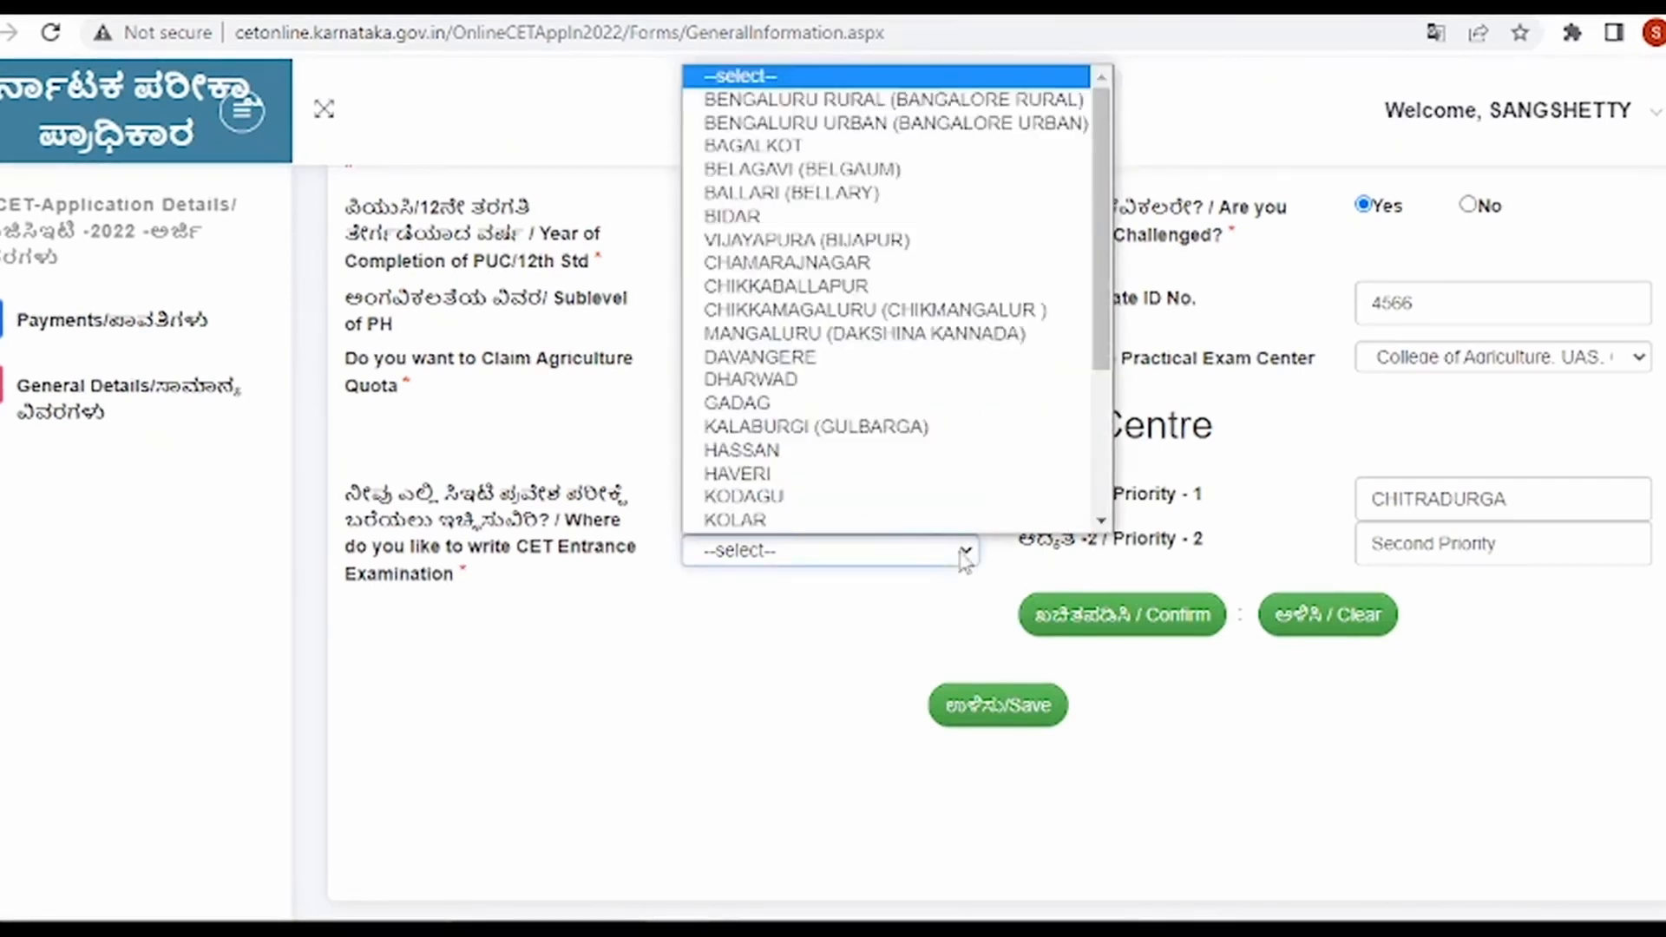
pyautogui.scroll(-1, 772, 347)
pyautogui.click(772, 333)
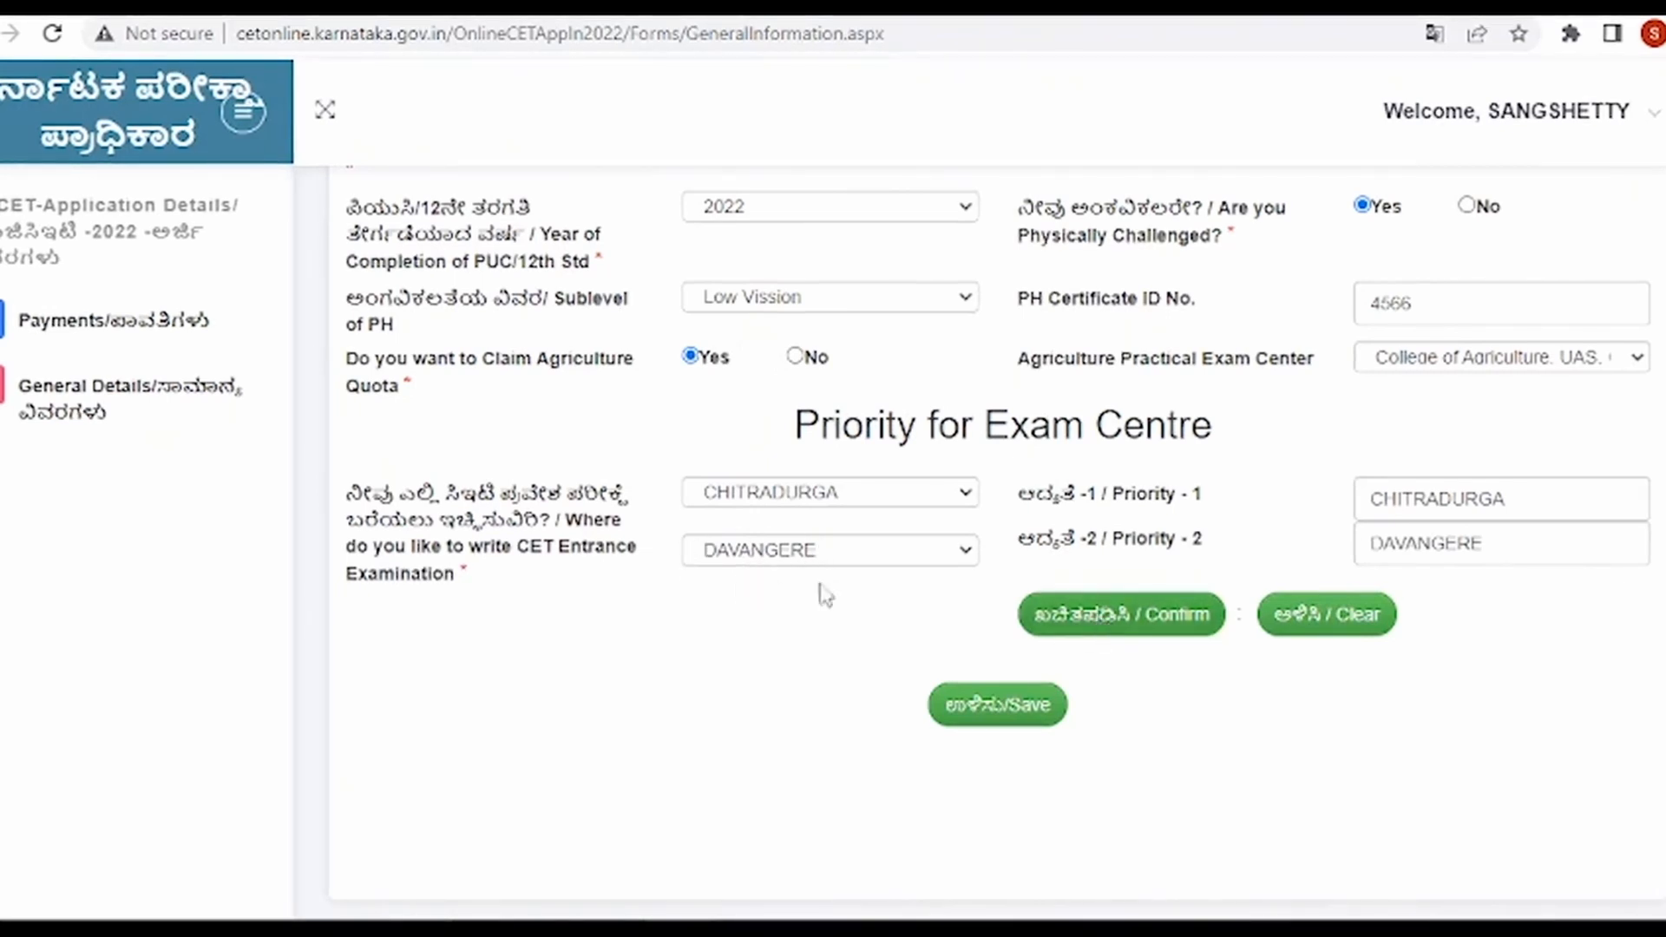
# Step: Clear the exam centres, choose KODAGU first and HAVERI second, and save the form
pyautogui.click(1324, 633)
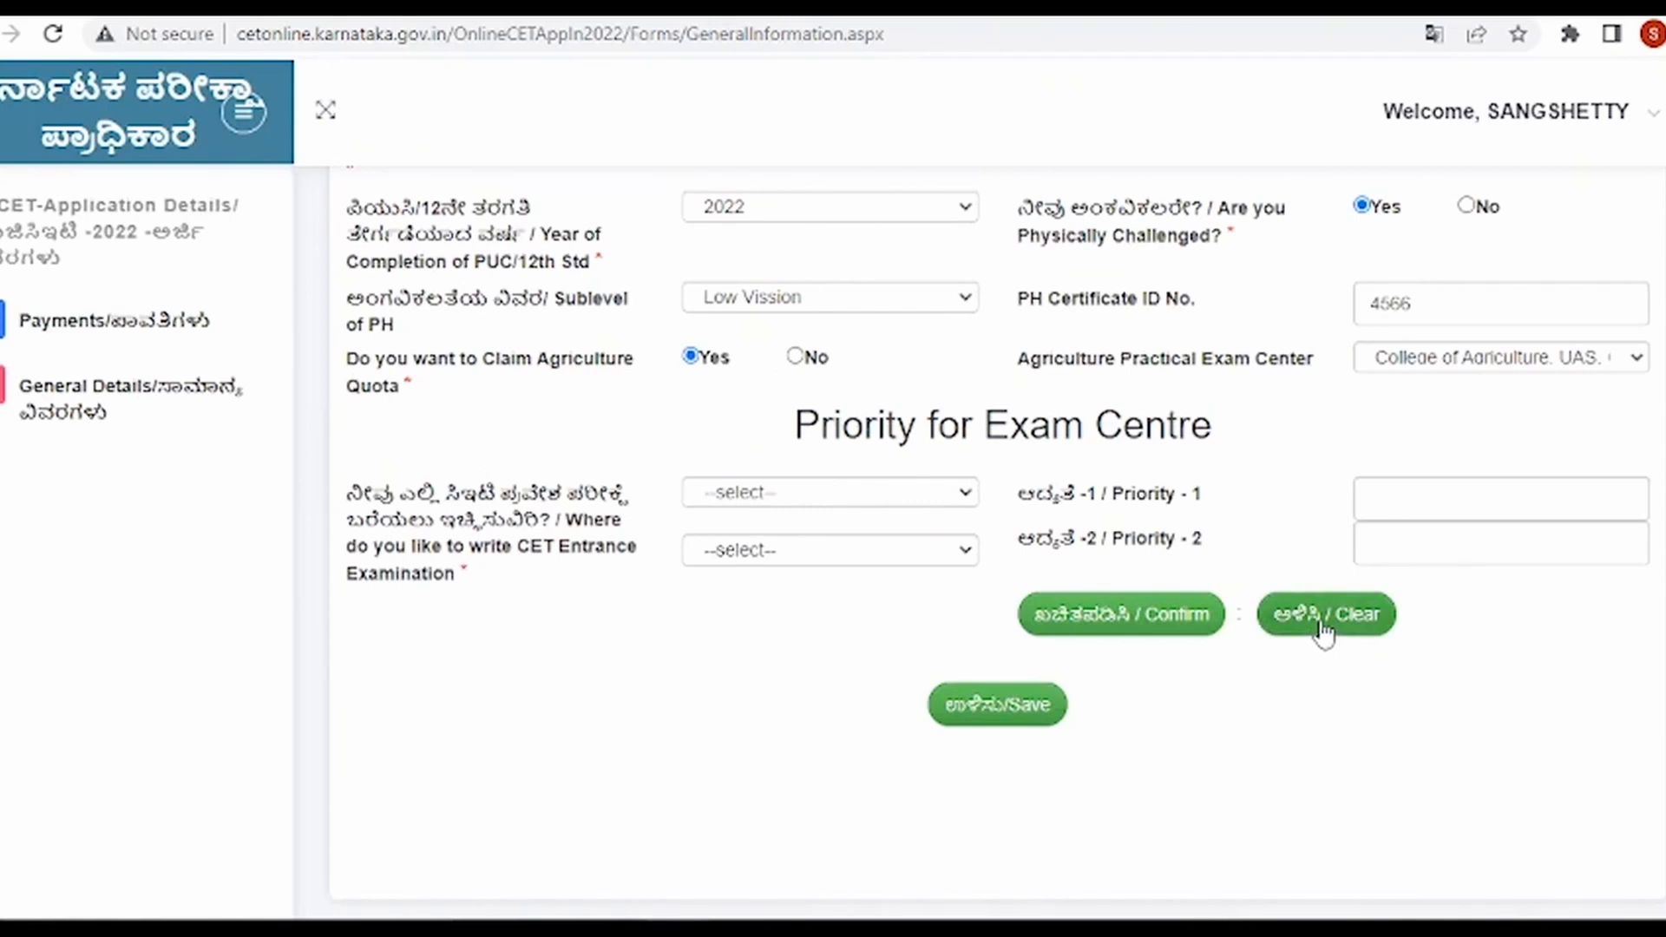
pyautogui.click(811, 490)
pyautogui.click(808, 467)
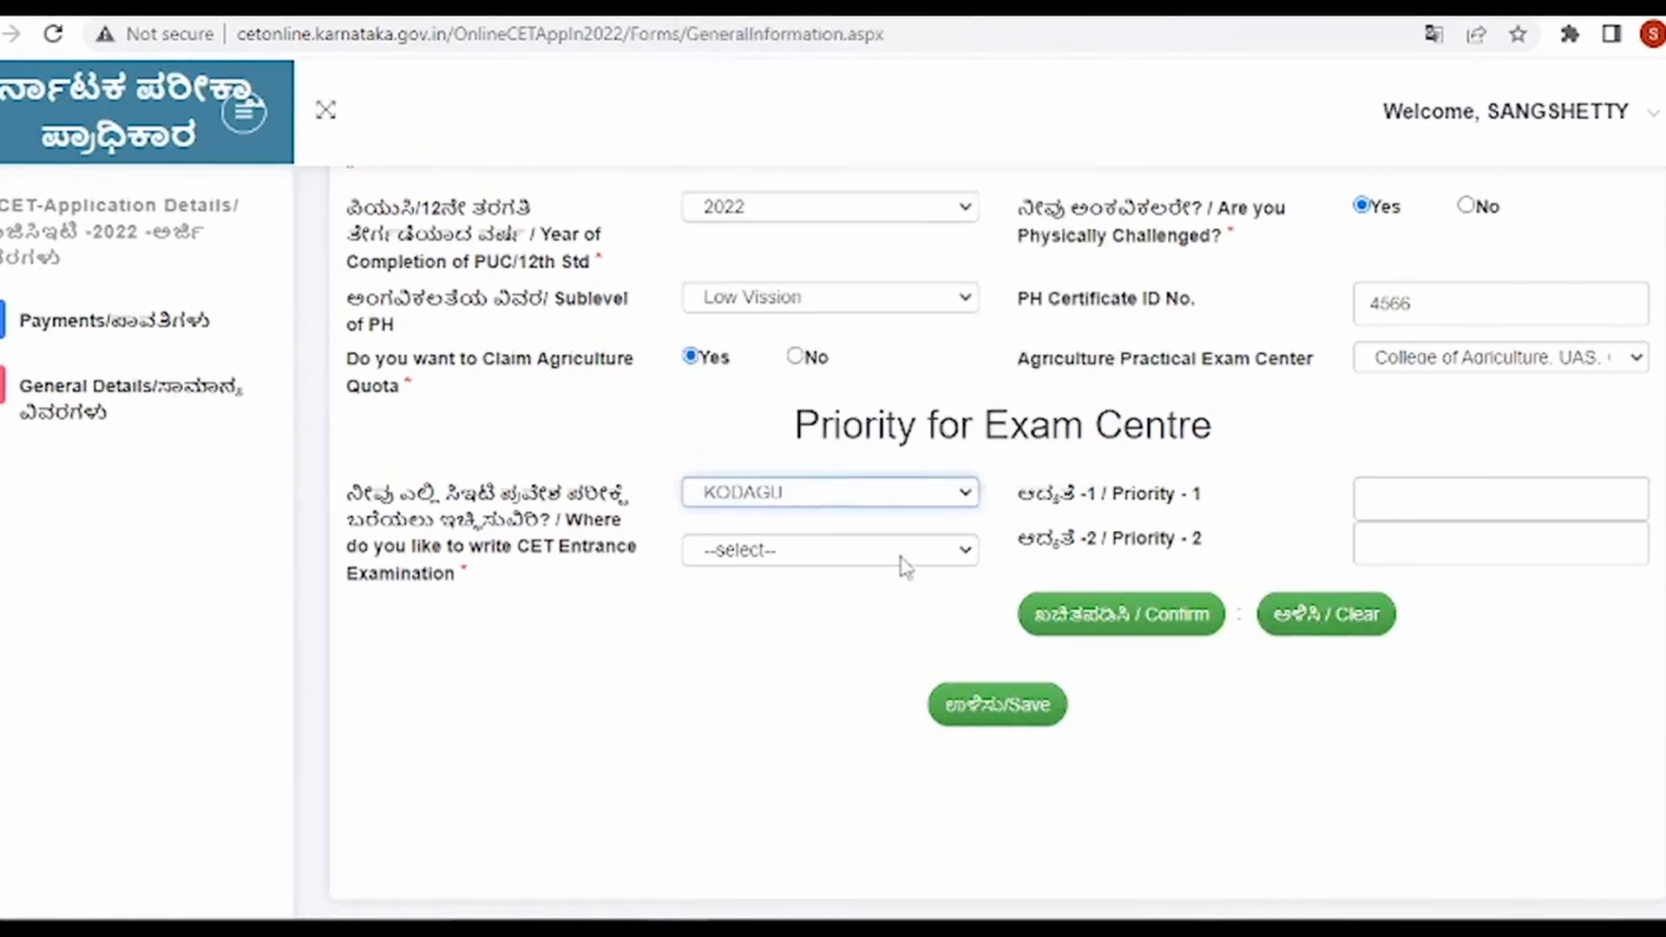
pyautogui.click(965, 549)
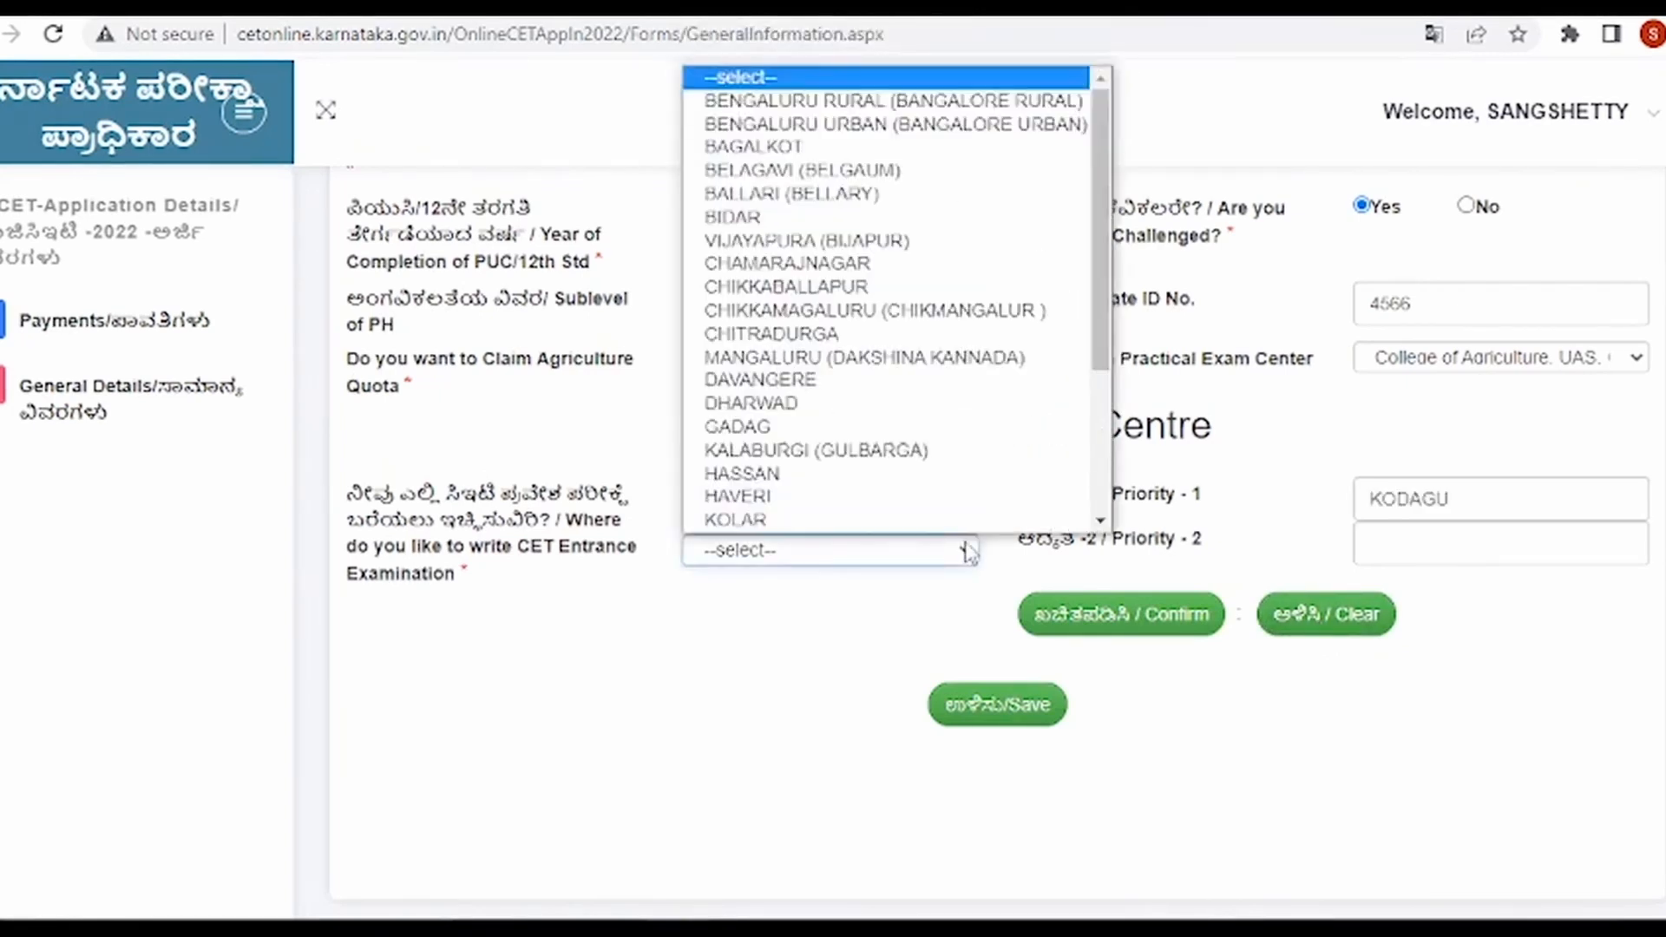
pyautogui.click(827, 506)
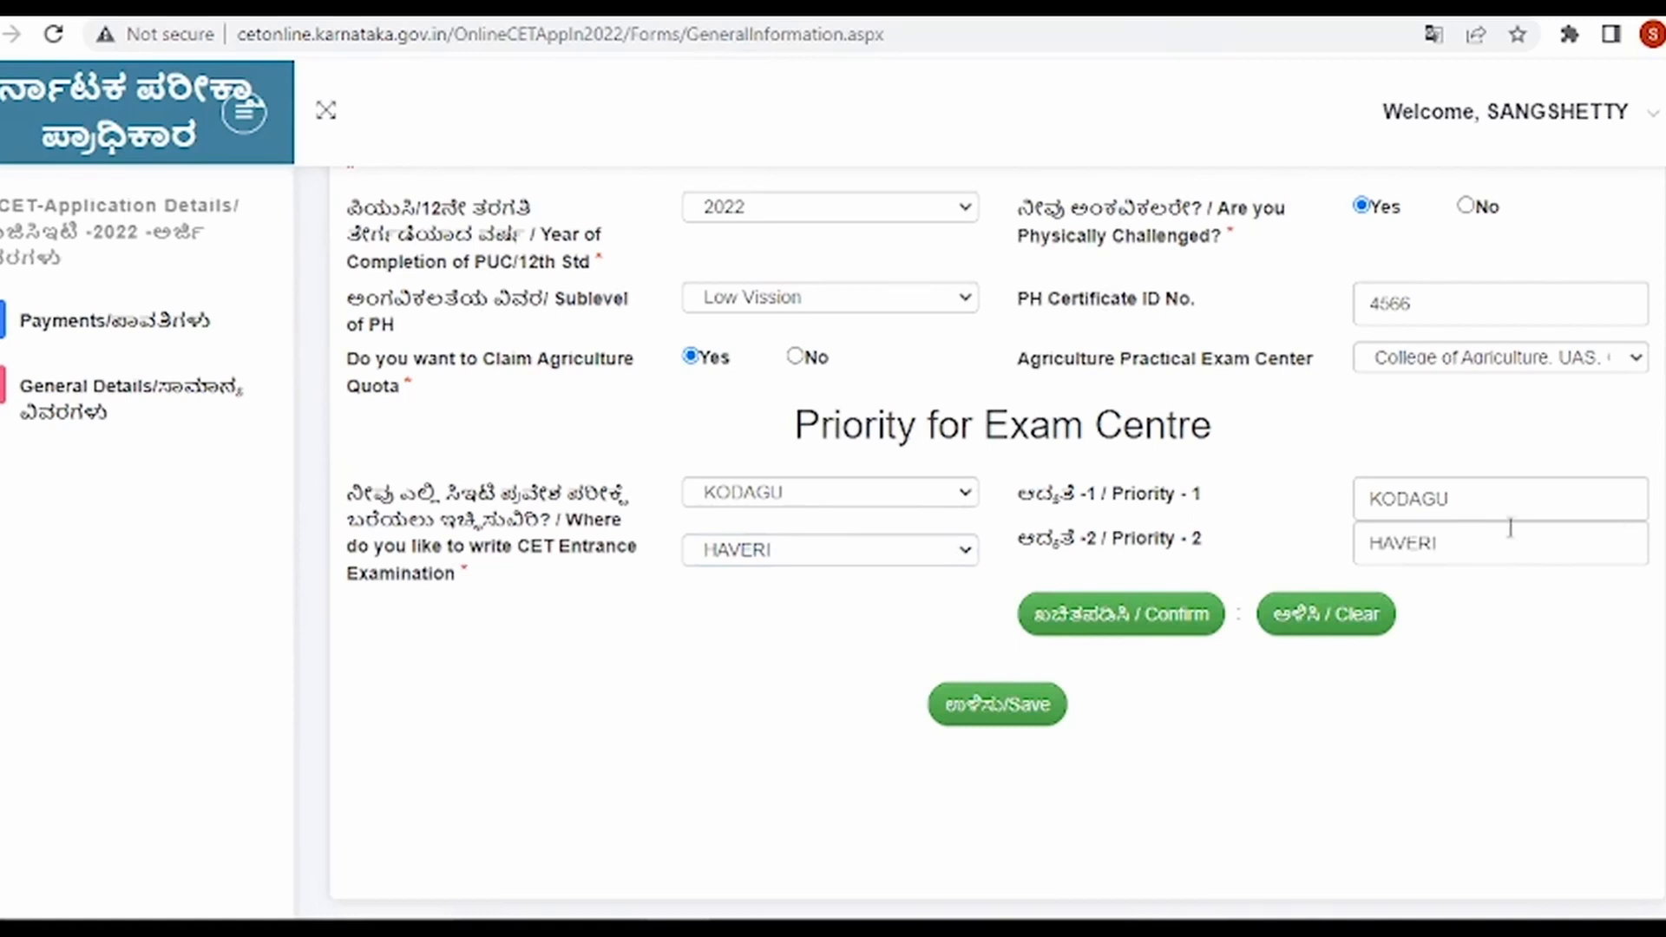
pyautogui.click(989, 733)
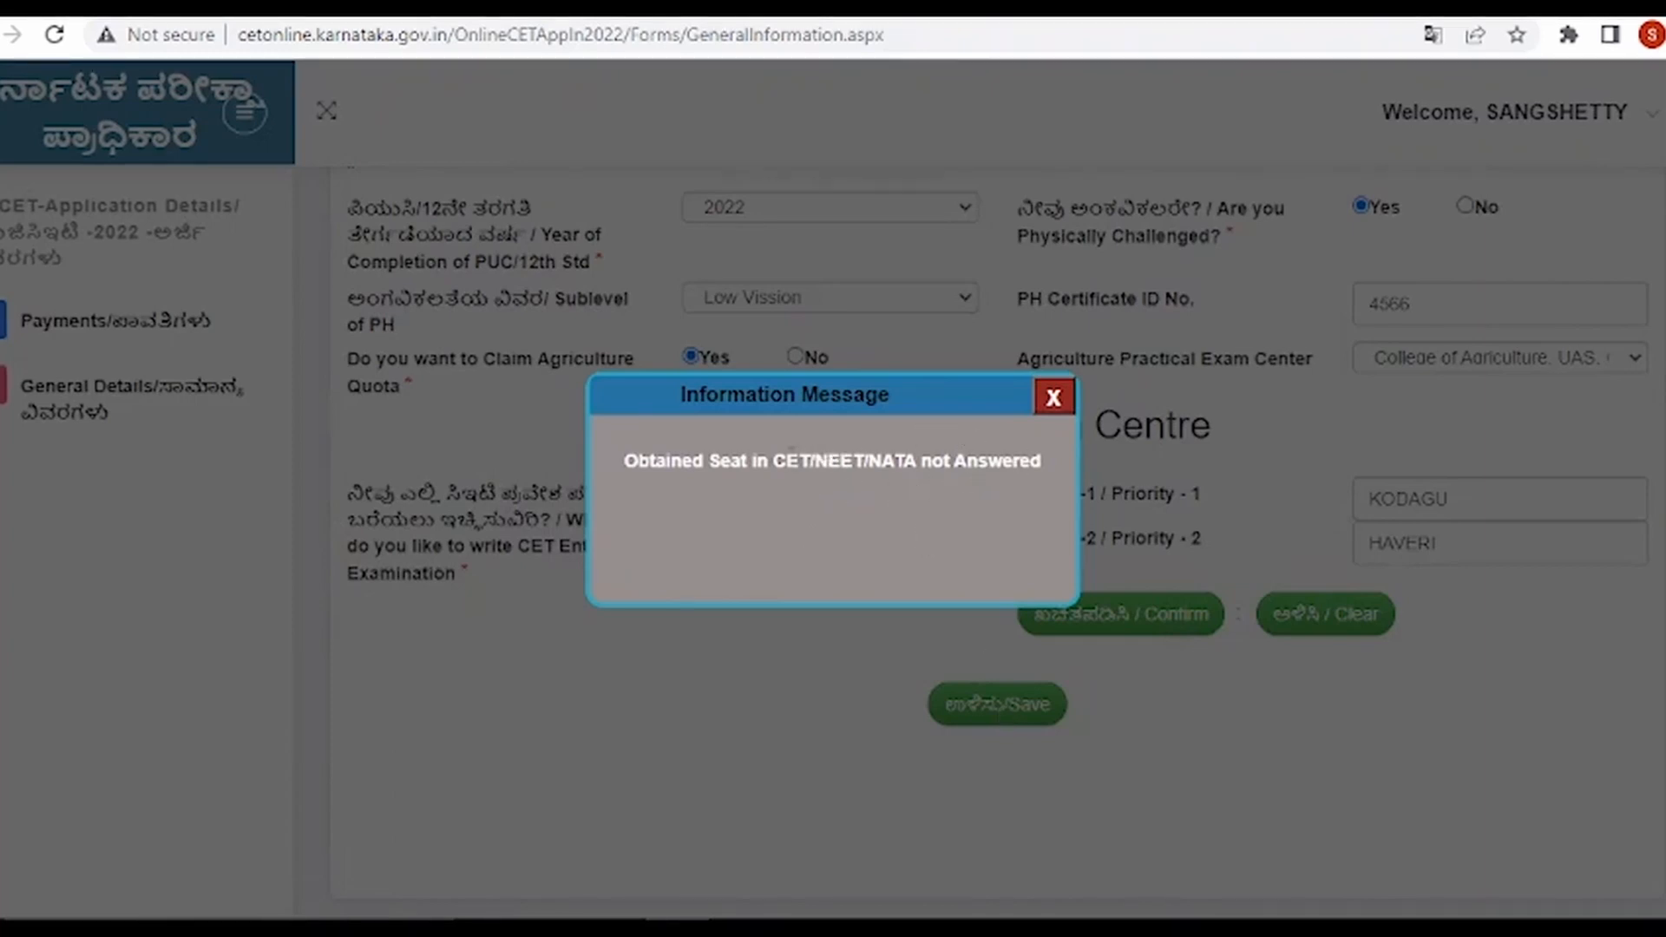
# Step: Dismiss the warning, confirm the KODAGU/HAVERI centres, save again, and check the seat question shows No
pyautogui.click(1055, 399)
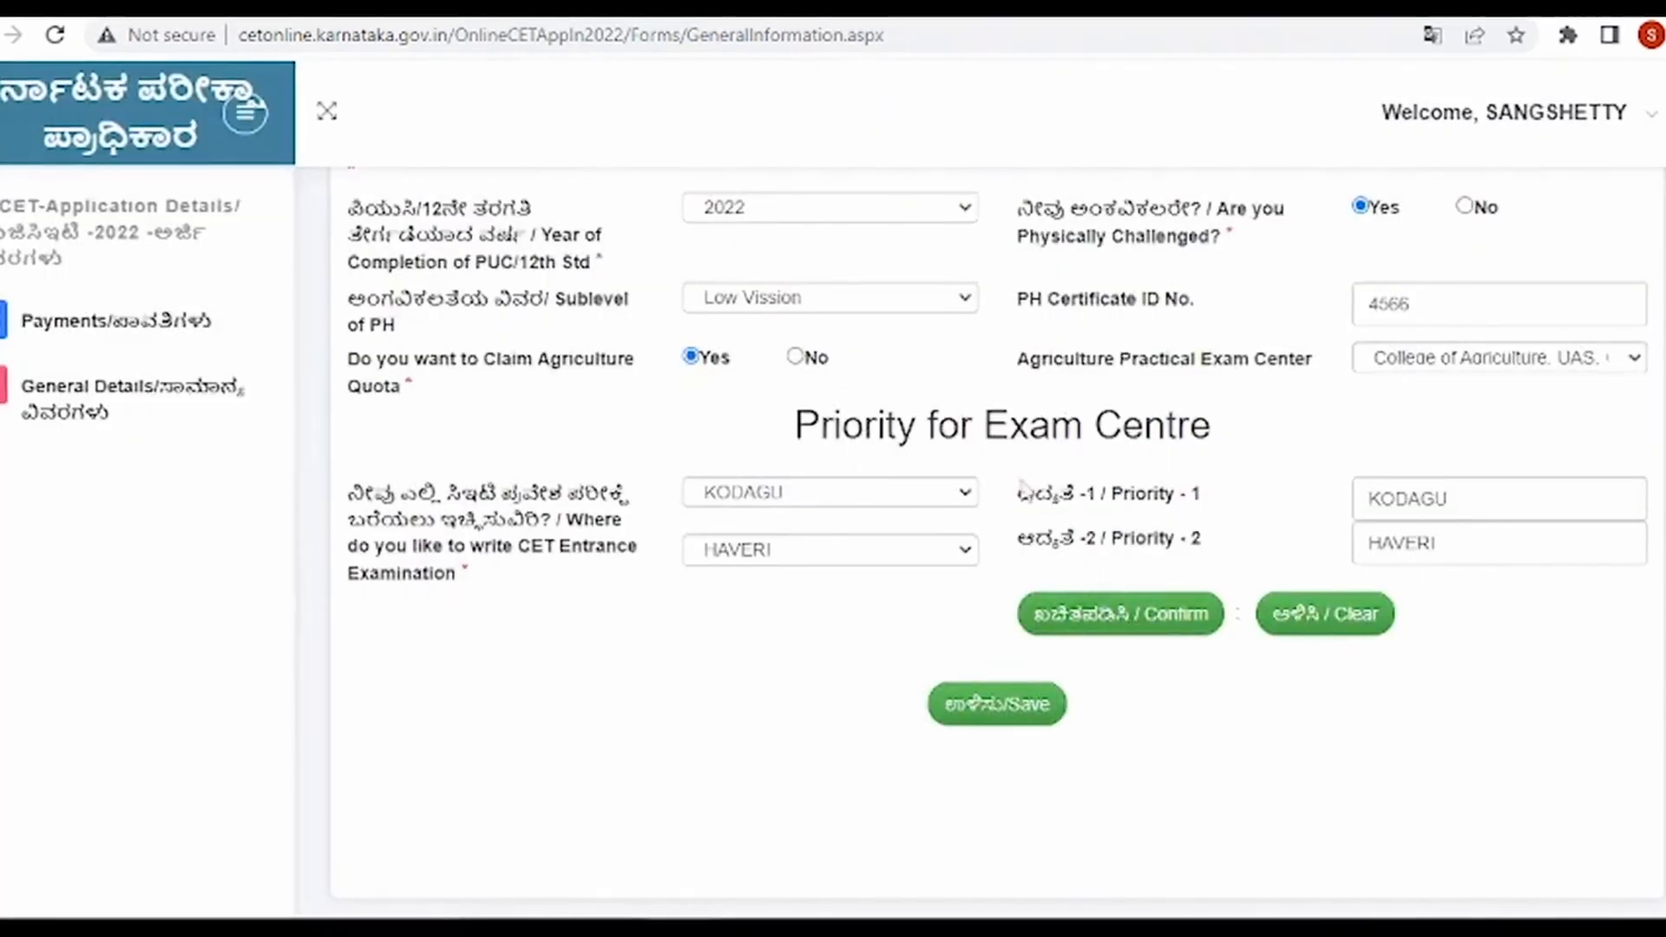
pyautogui.click(1173, 625)
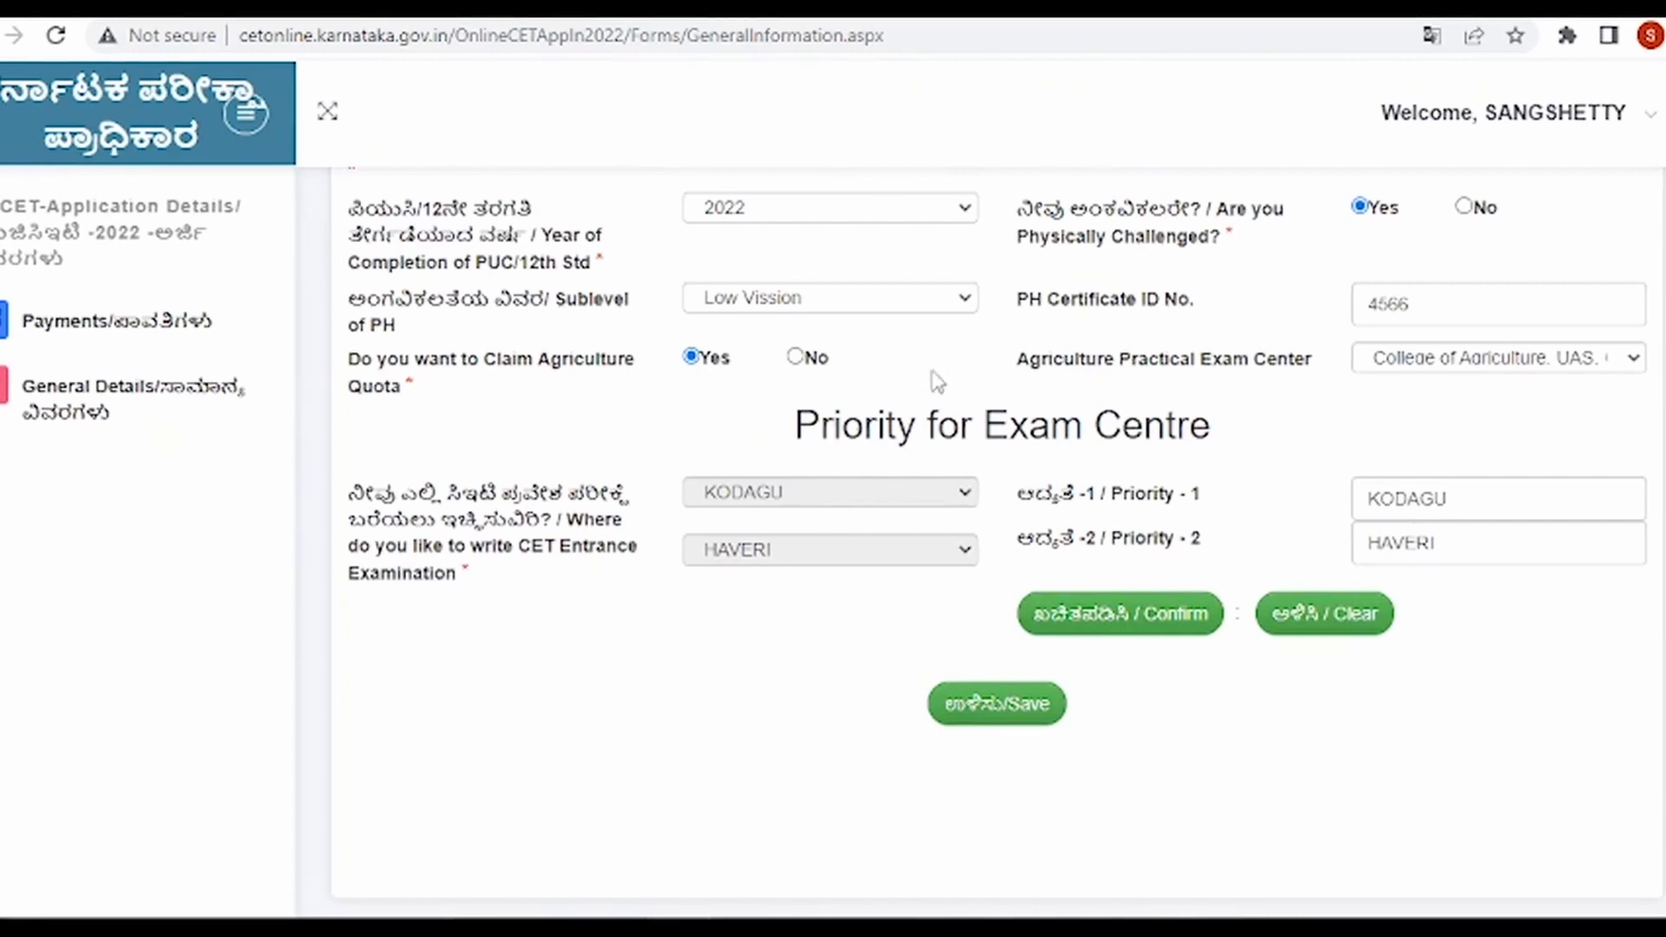
pyautogui.click(993, 723)
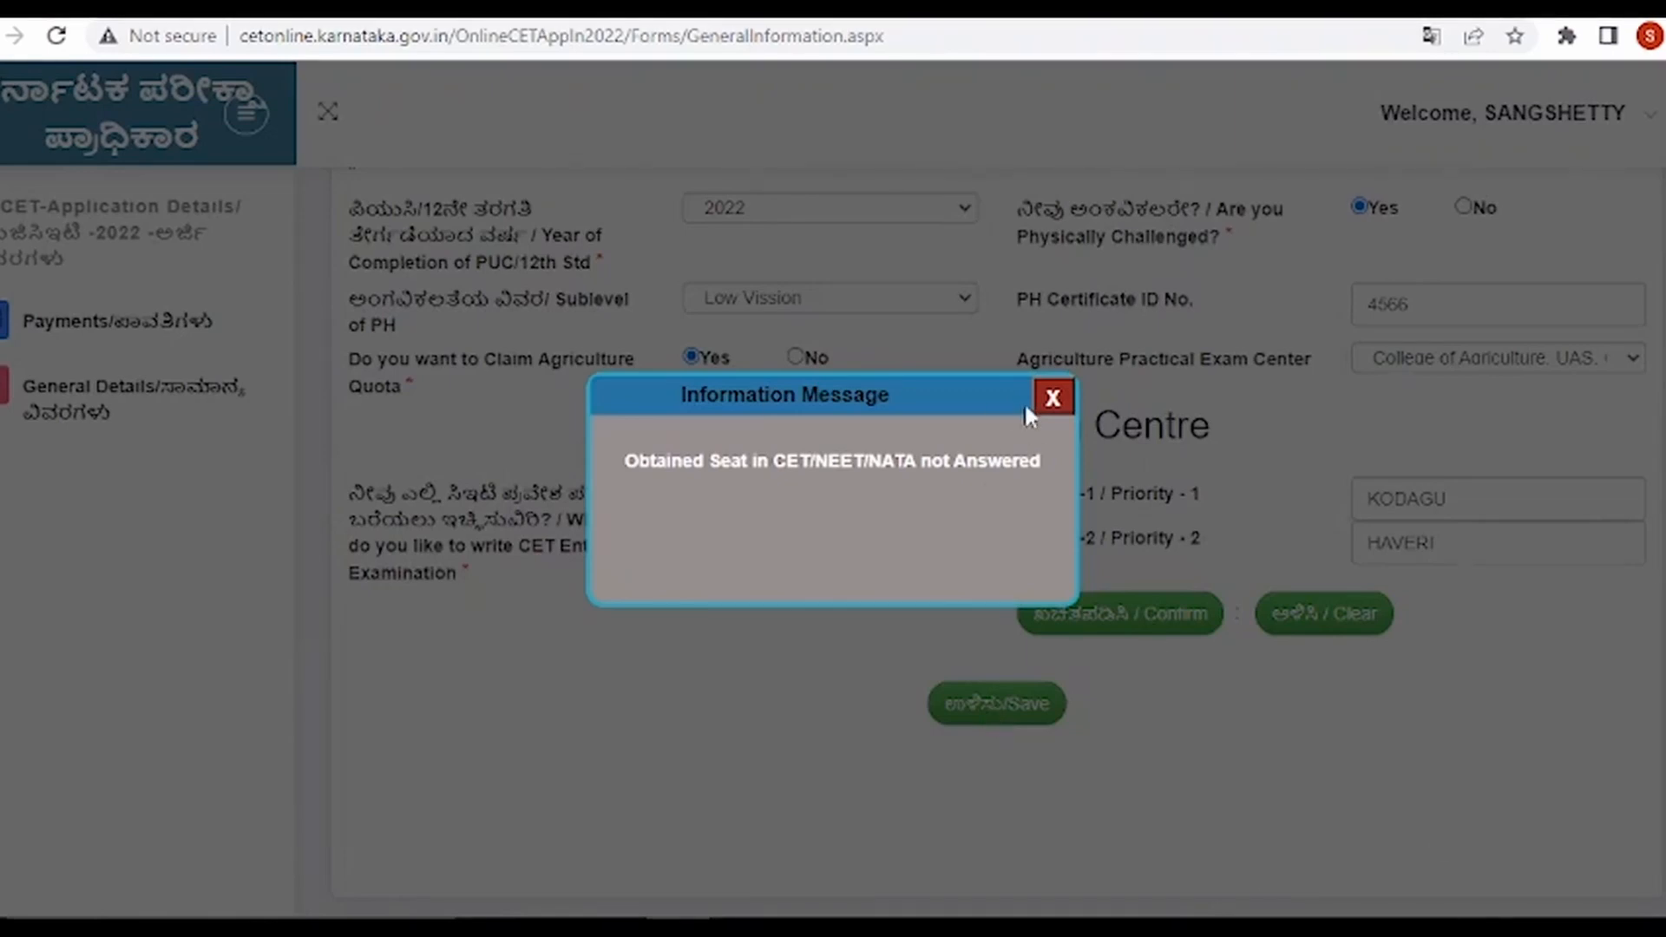
pyautogui.click(1053, 397)
pyautogui.scroll(10, 804, 556)
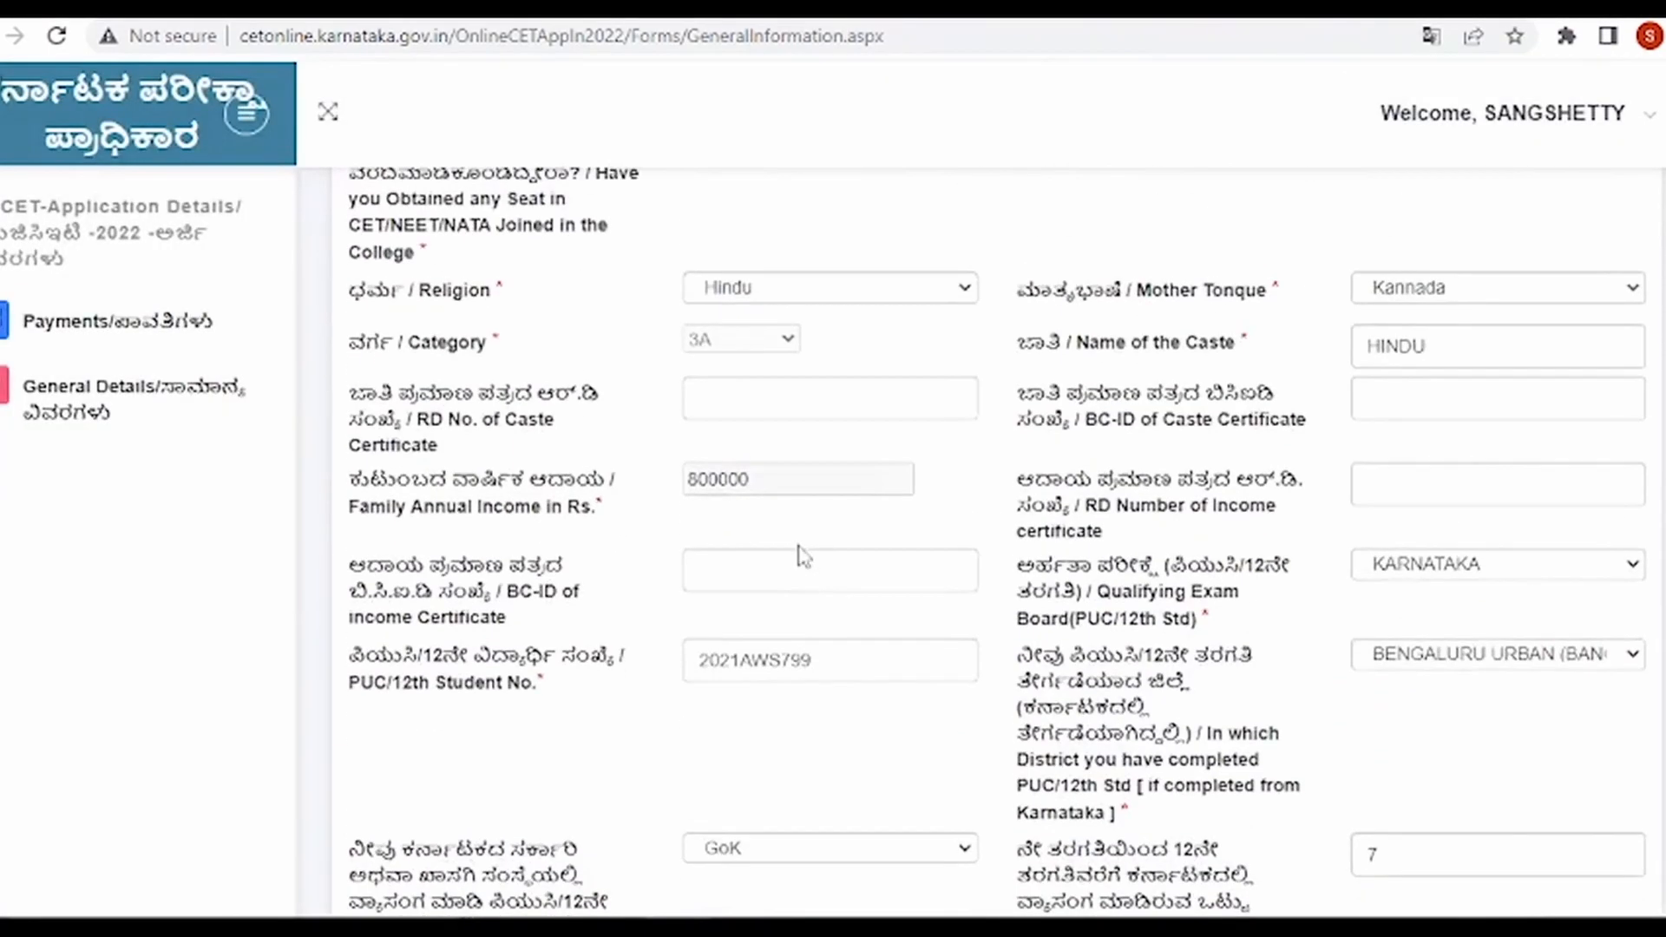
pyautogui.scroll(5, 799, 550)
pyautogui.scroll(-4, 980, 642)
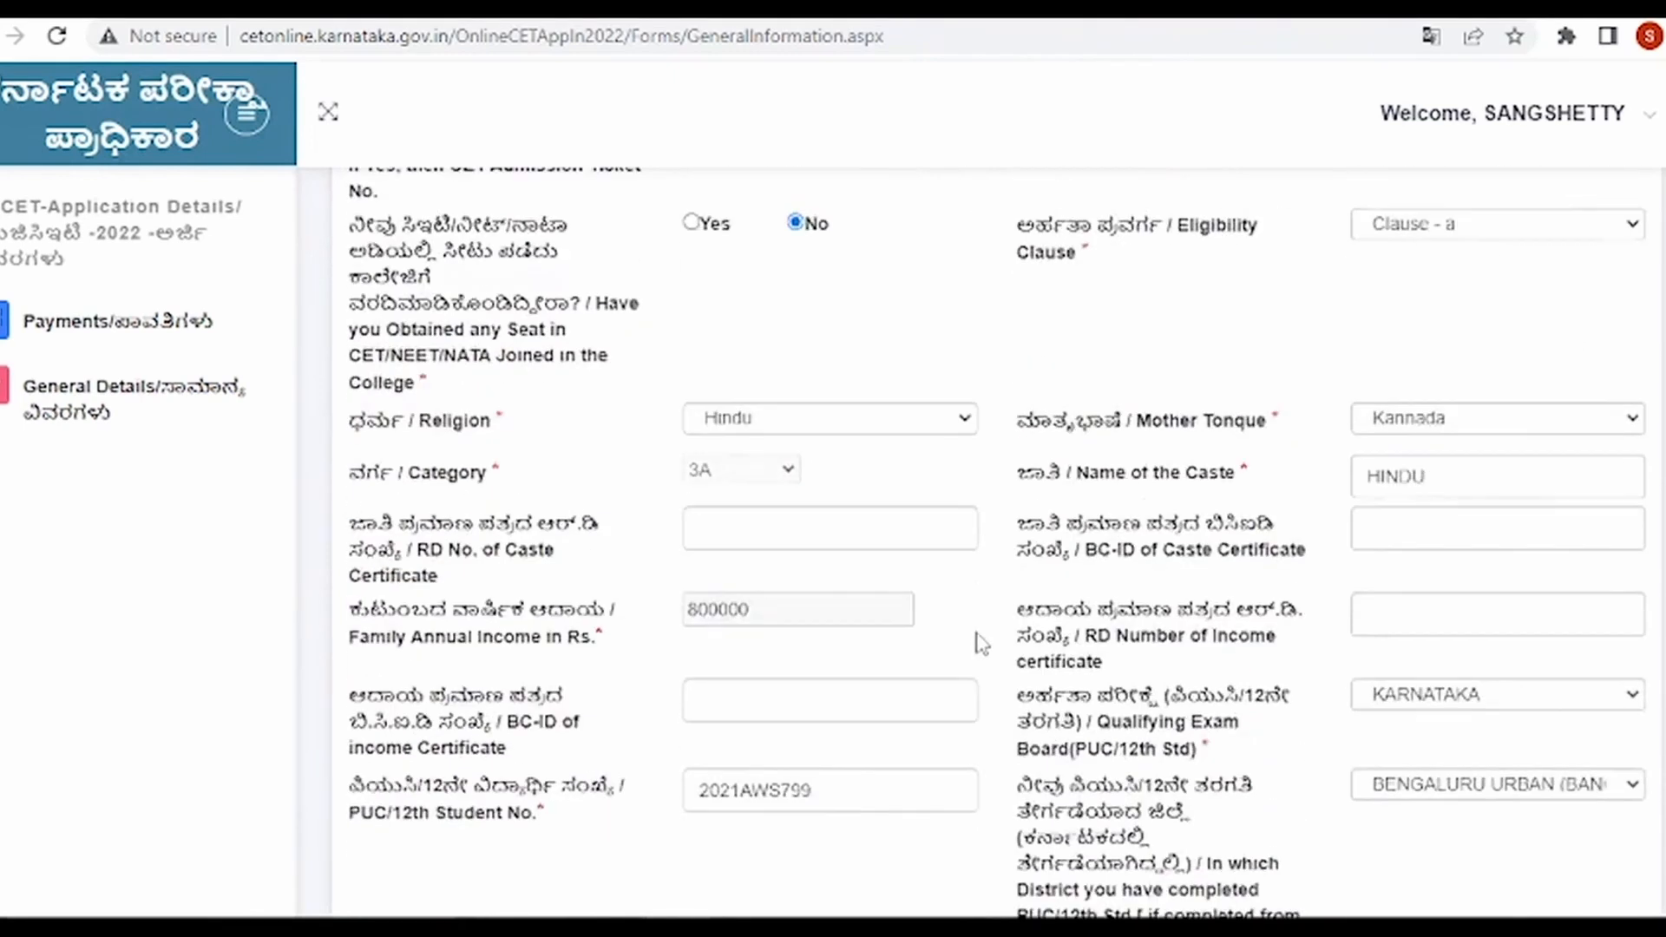
pyautogui.scroll(-10, 981, 642)
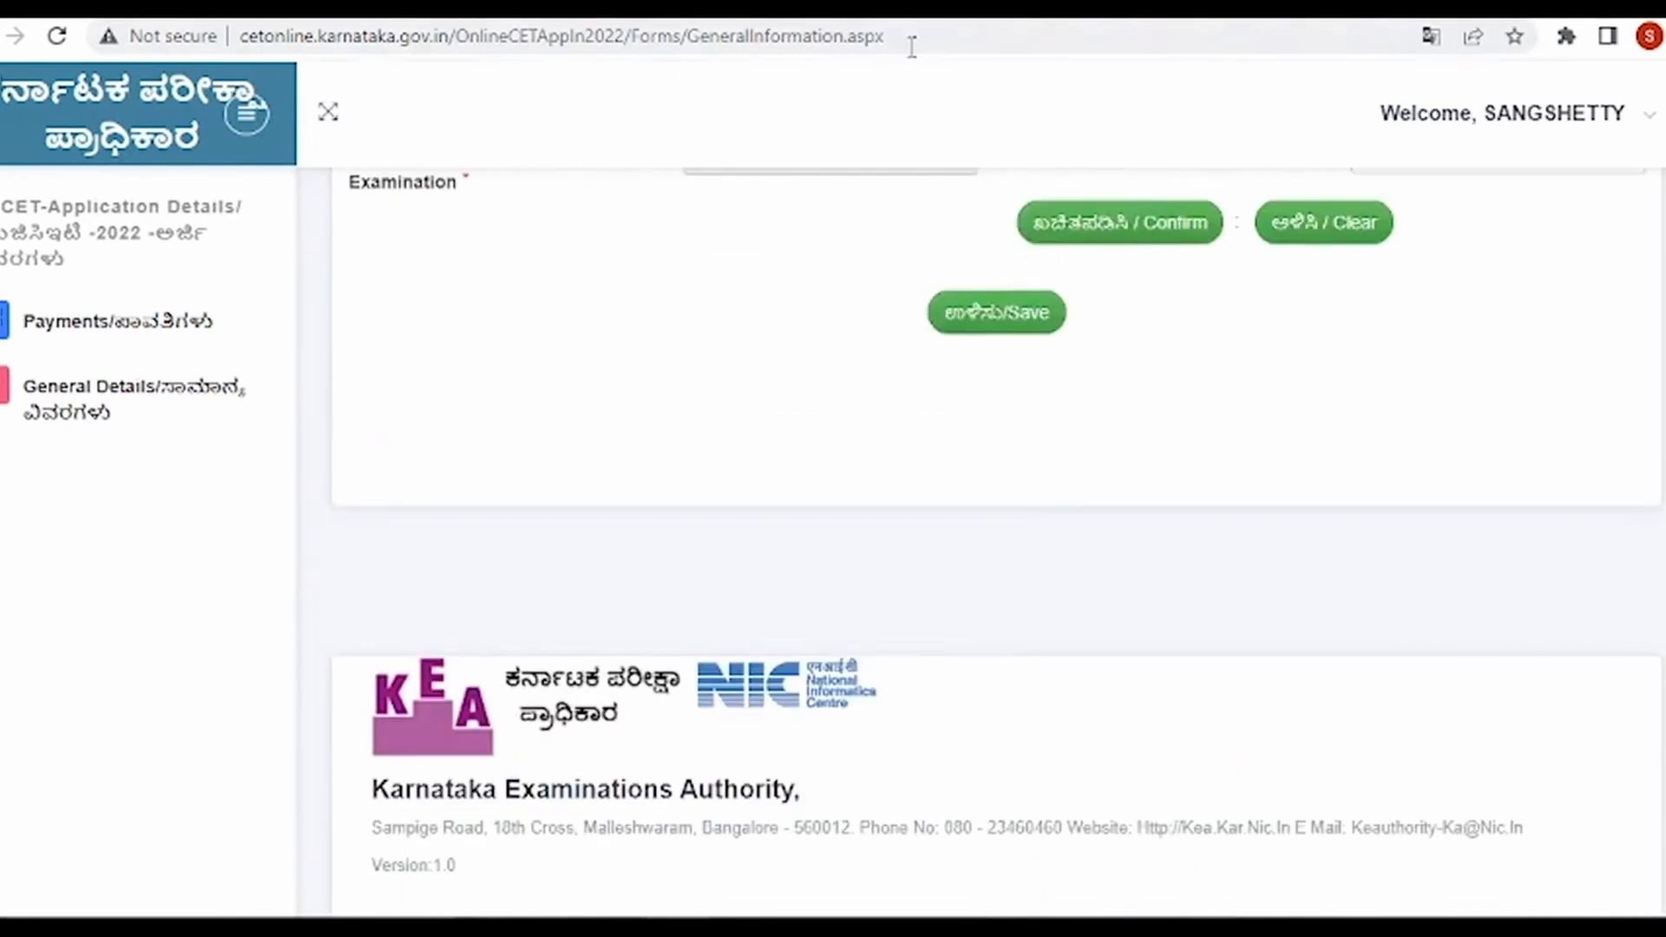
# Step: Save the general details, close the success message, and continue to the next page
pyautogui.click(983, 335)
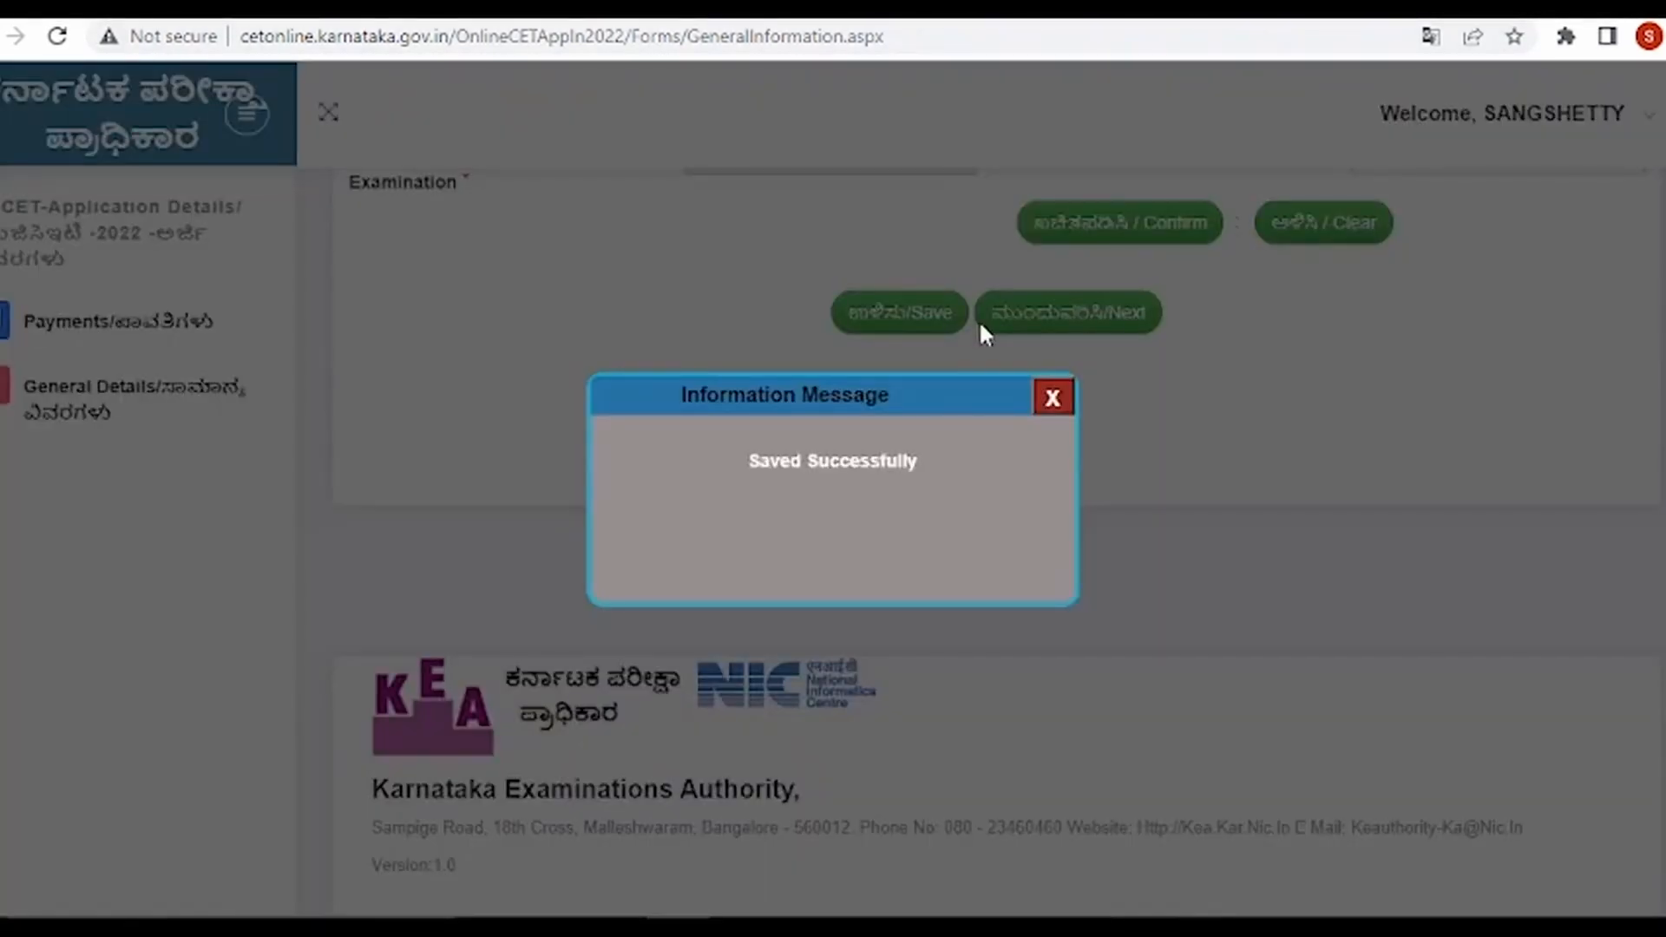
pyautogui.click(1051, 399)
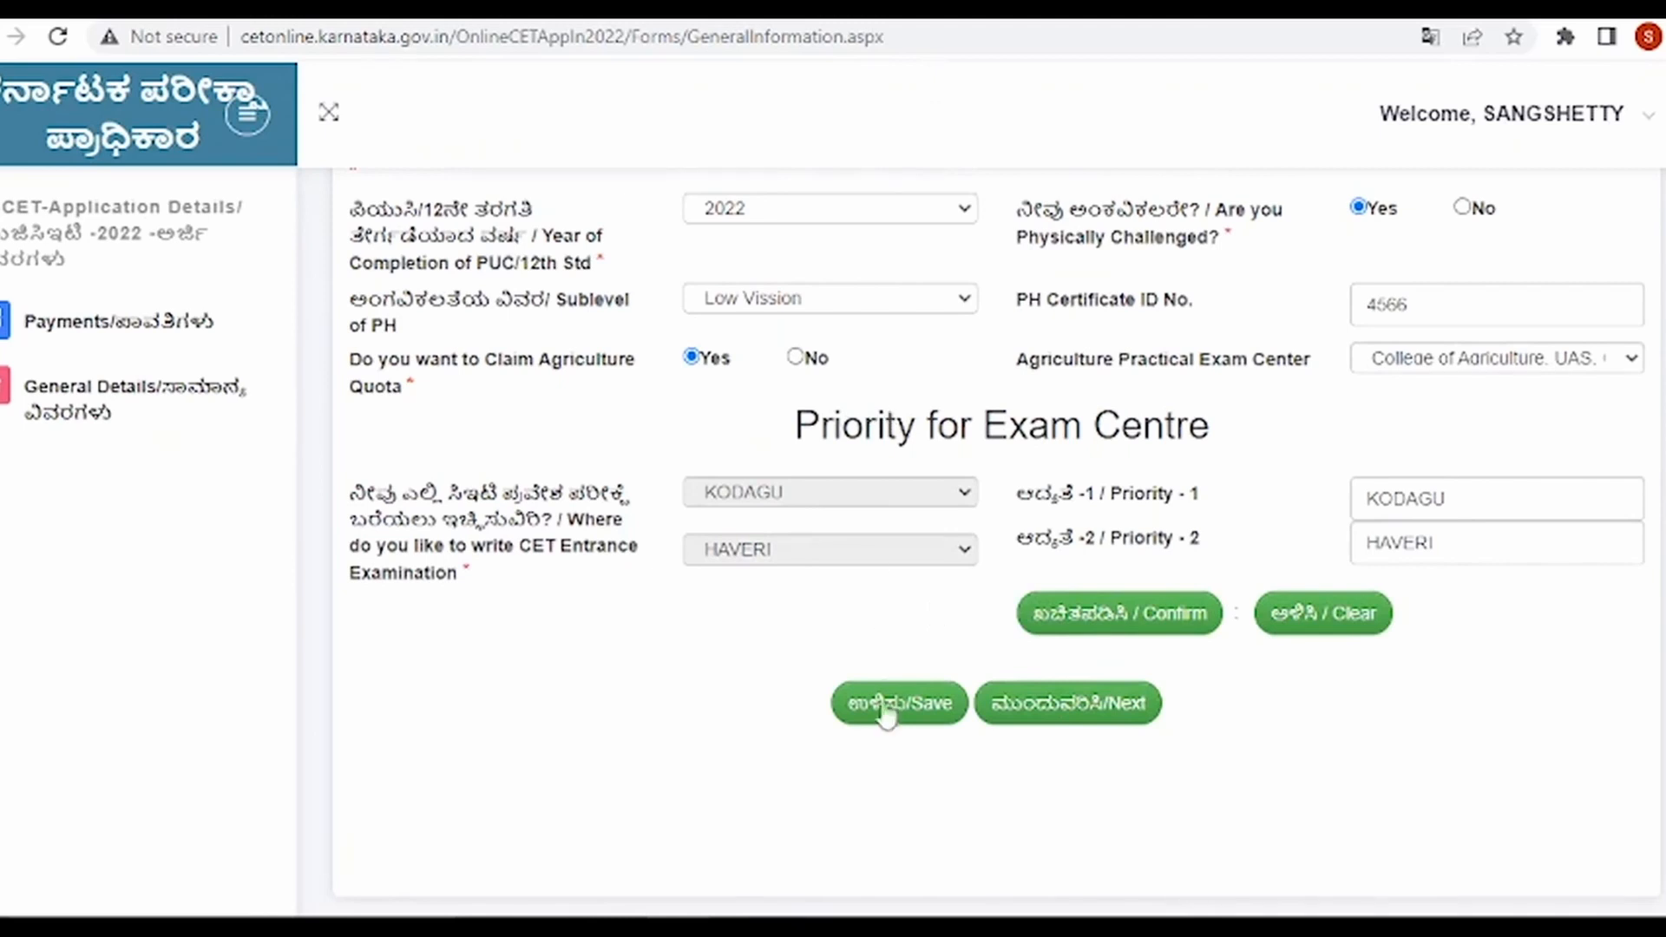
pyautogui.click(1058, 717)
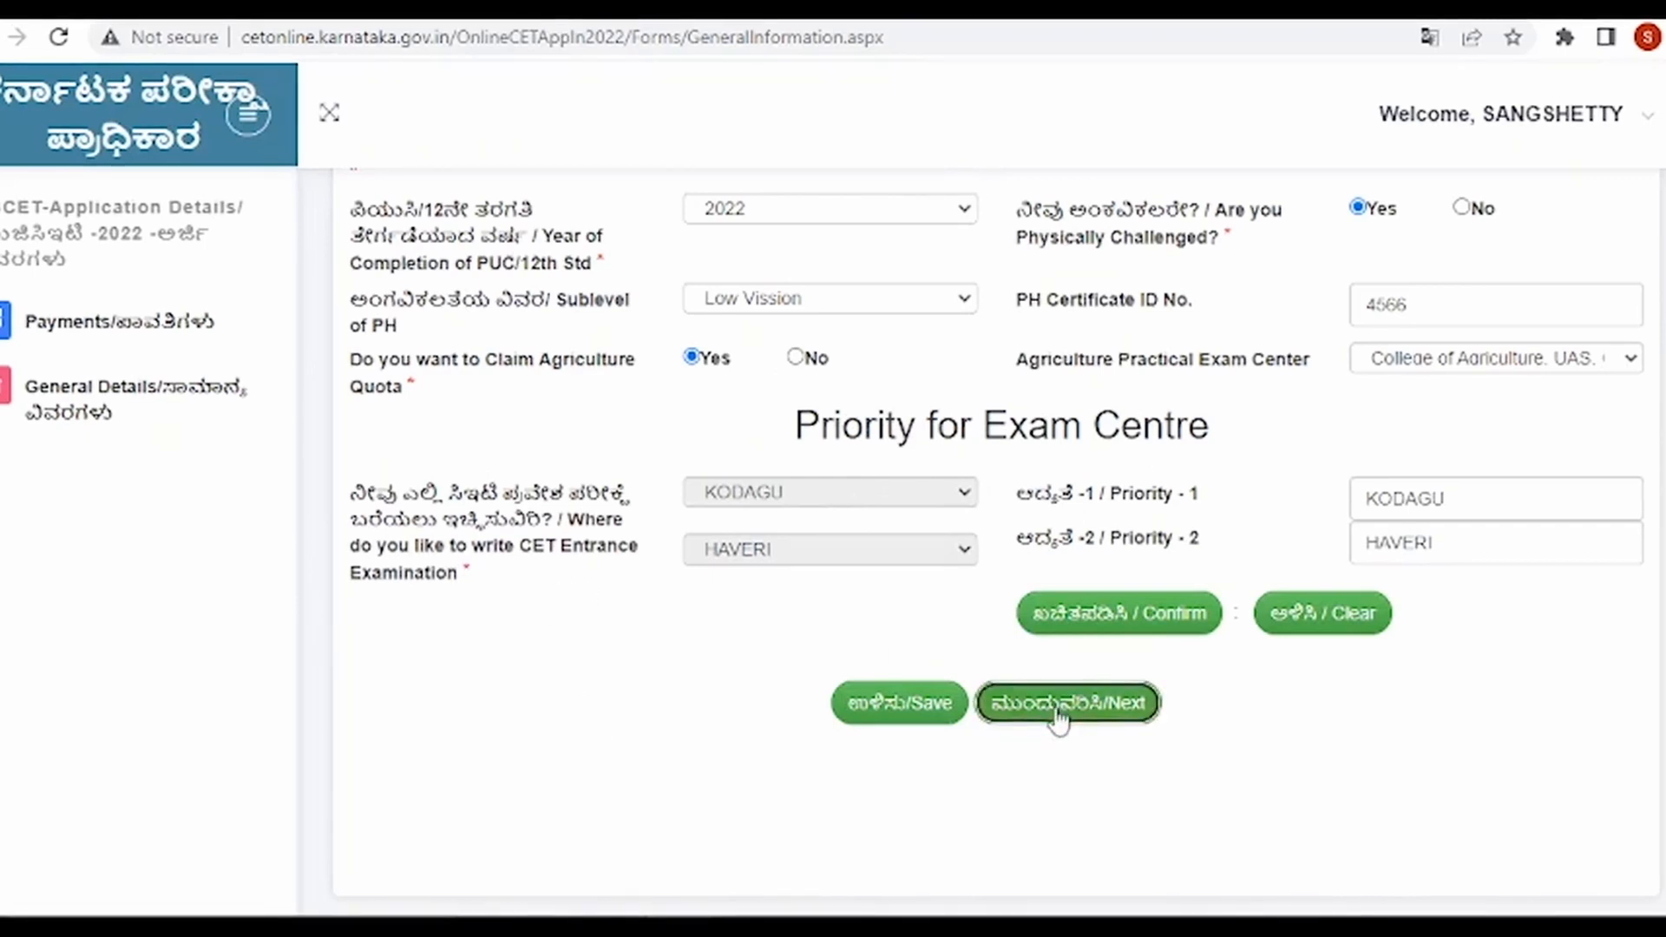
# Step: Dismiss the Google Translate offer and scroll down to the Study Details table
pyautogui.scroll(-3, 1076, 714)
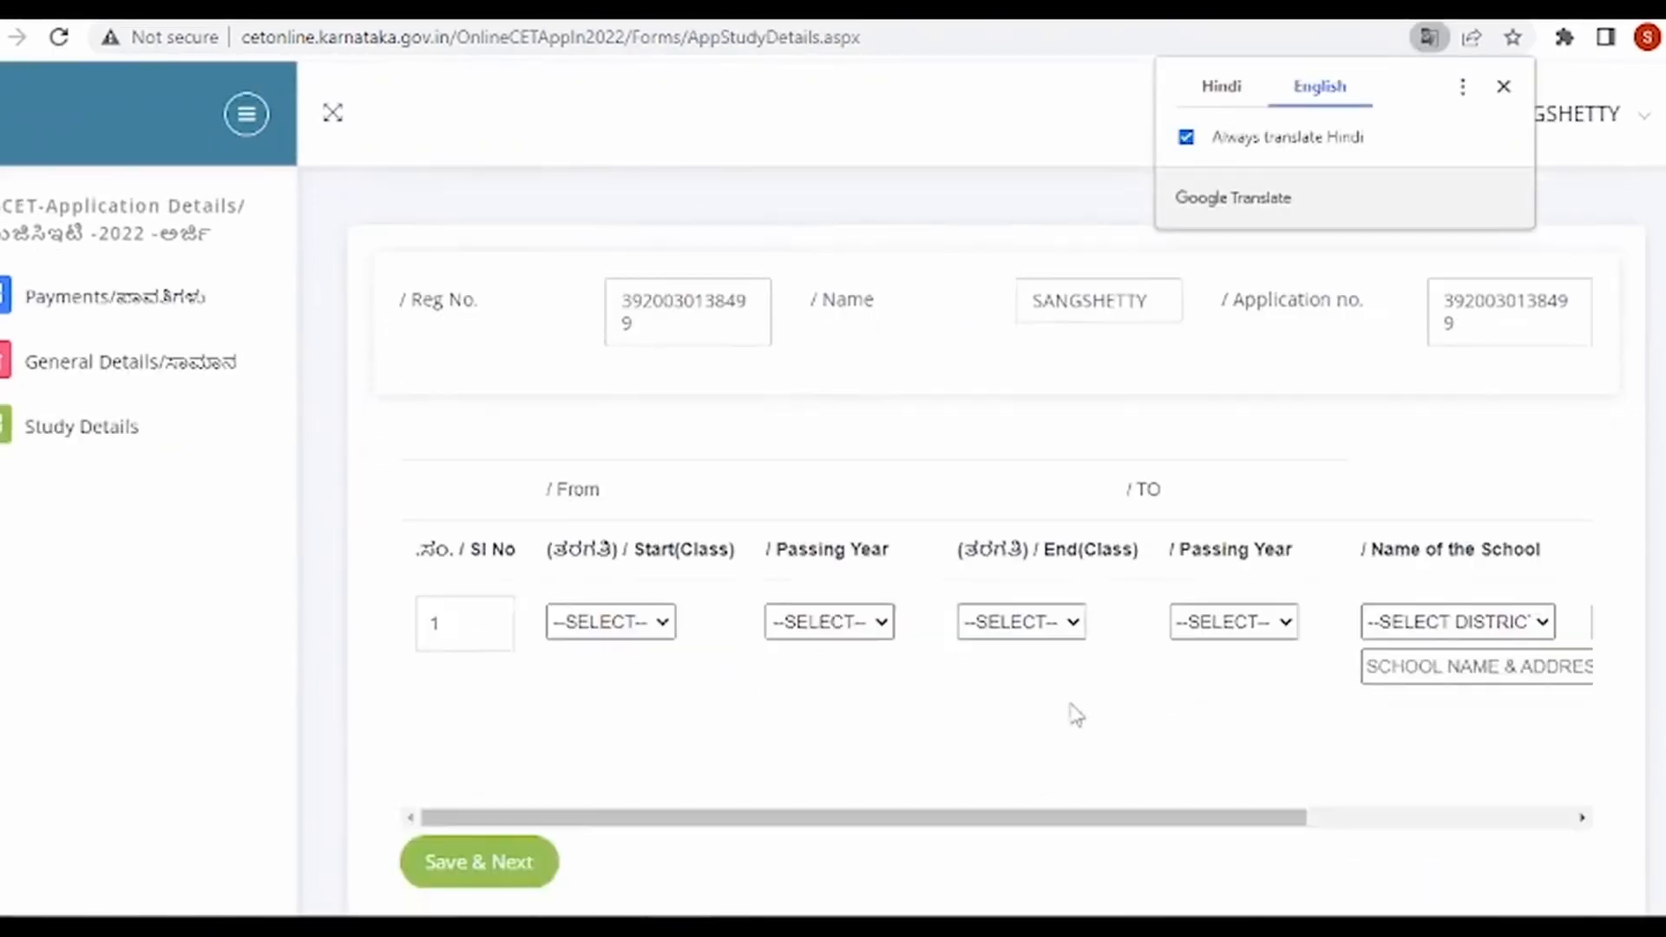
pyautogui.scroll(3, 1076, 714)
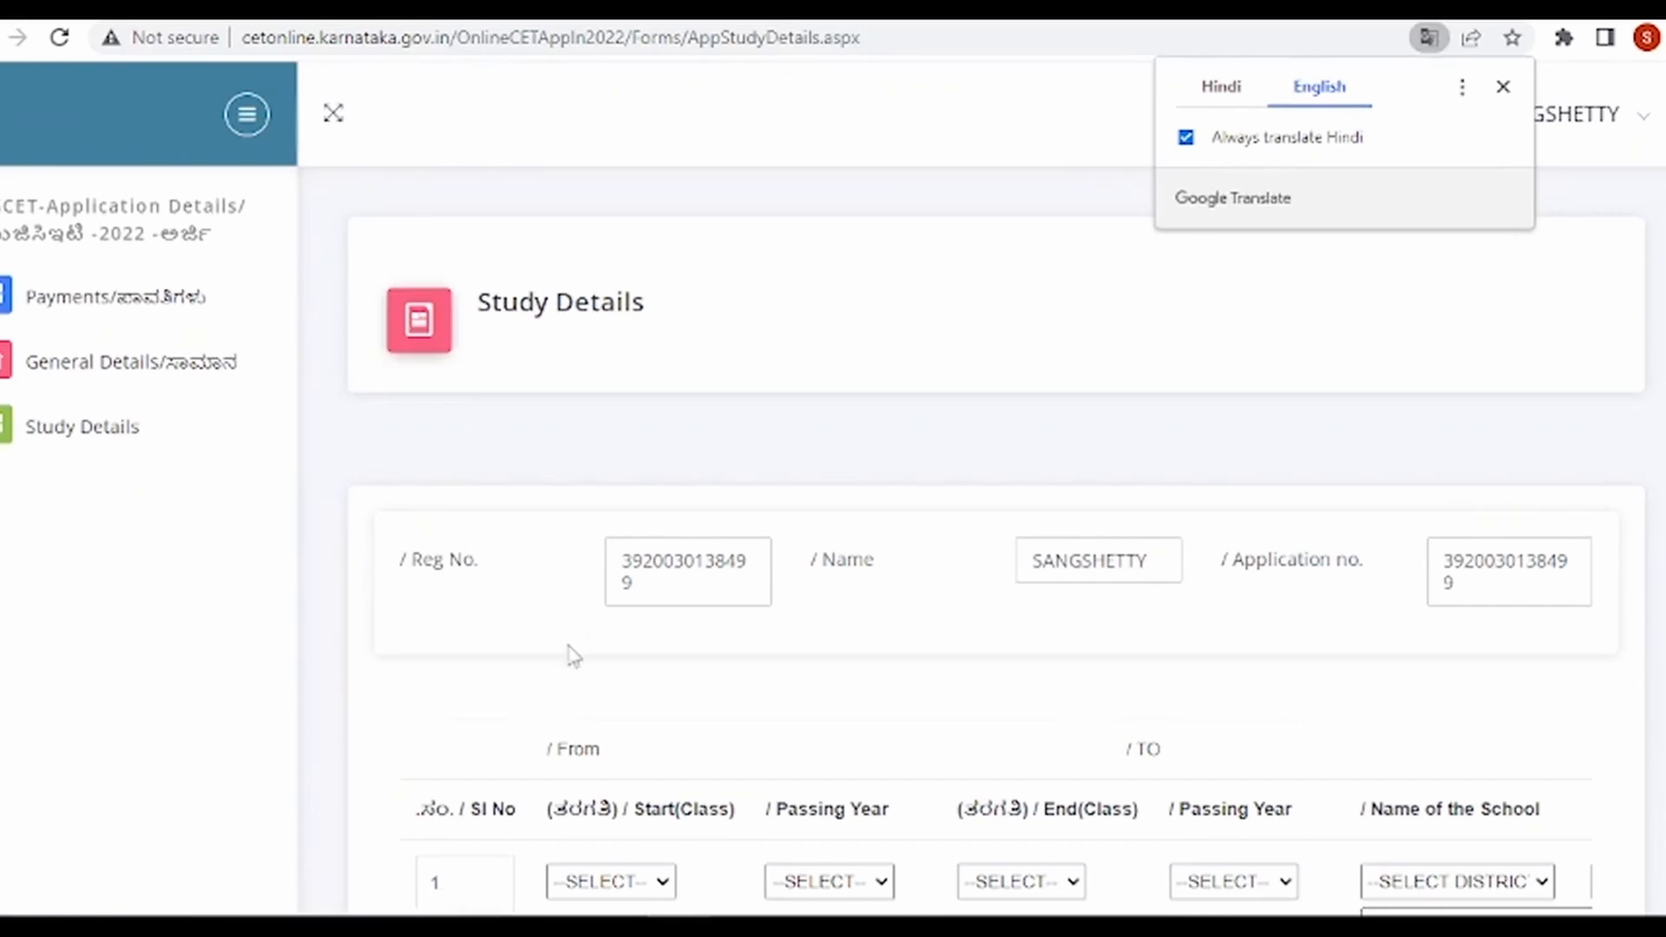
pyautogui.click(1503, 86)
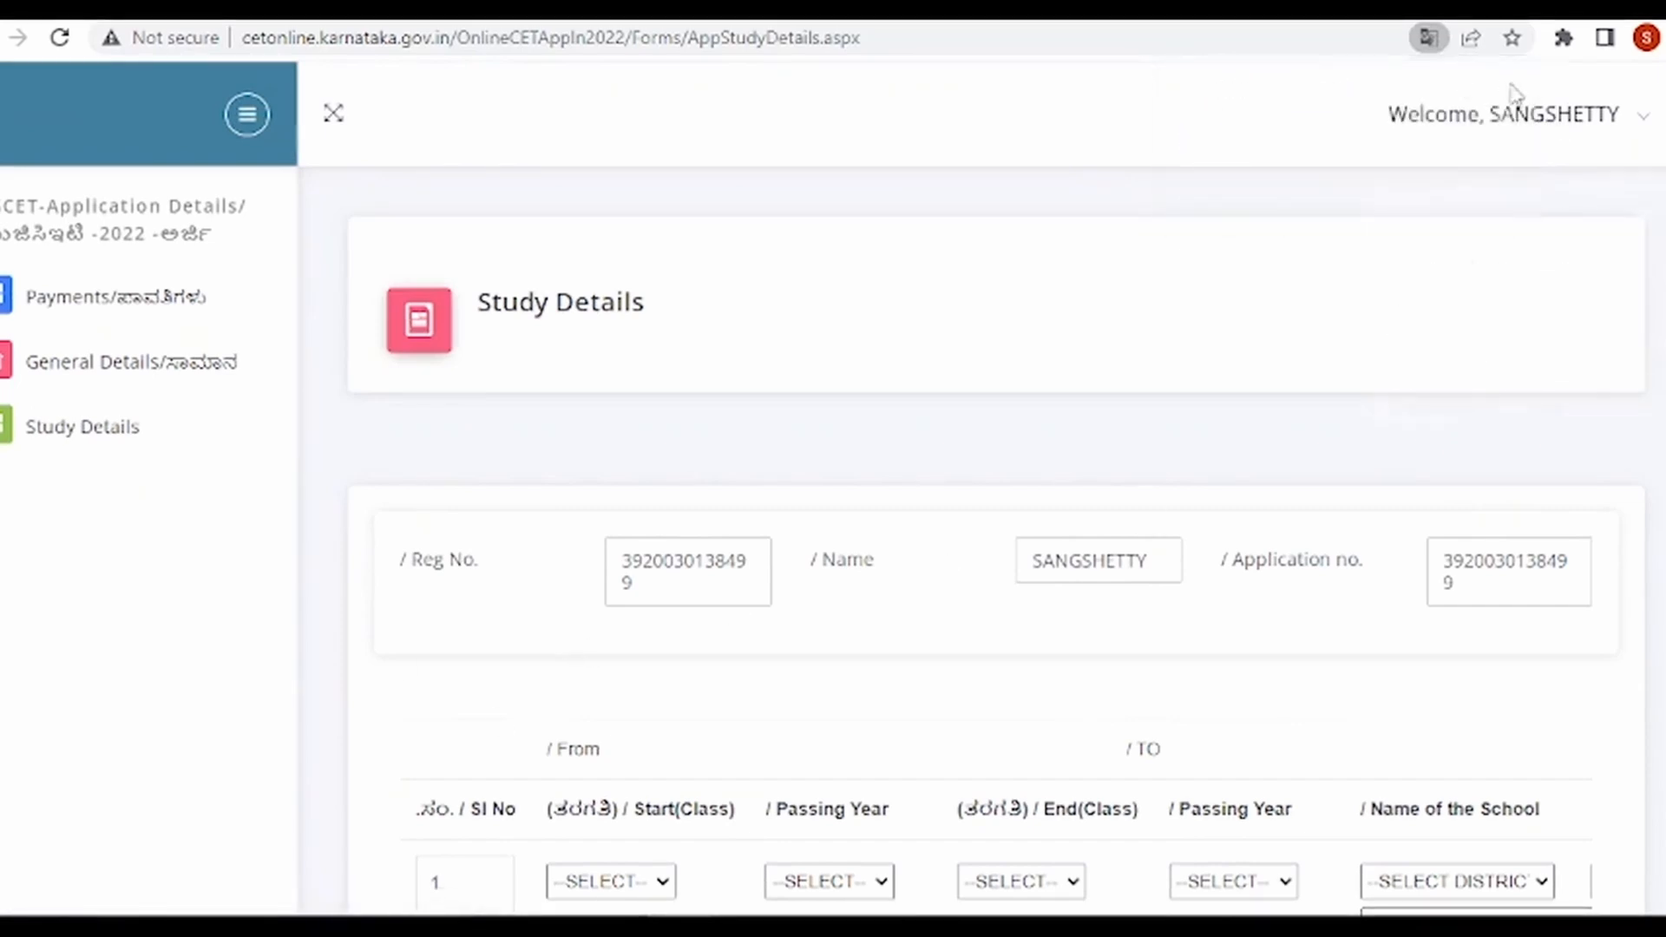
pyautogui.scroll(-1, 1295, 514)
pyautogui.scroll(-3, 1299, 516)
pyautogui.scroll(3, 1297, 517)
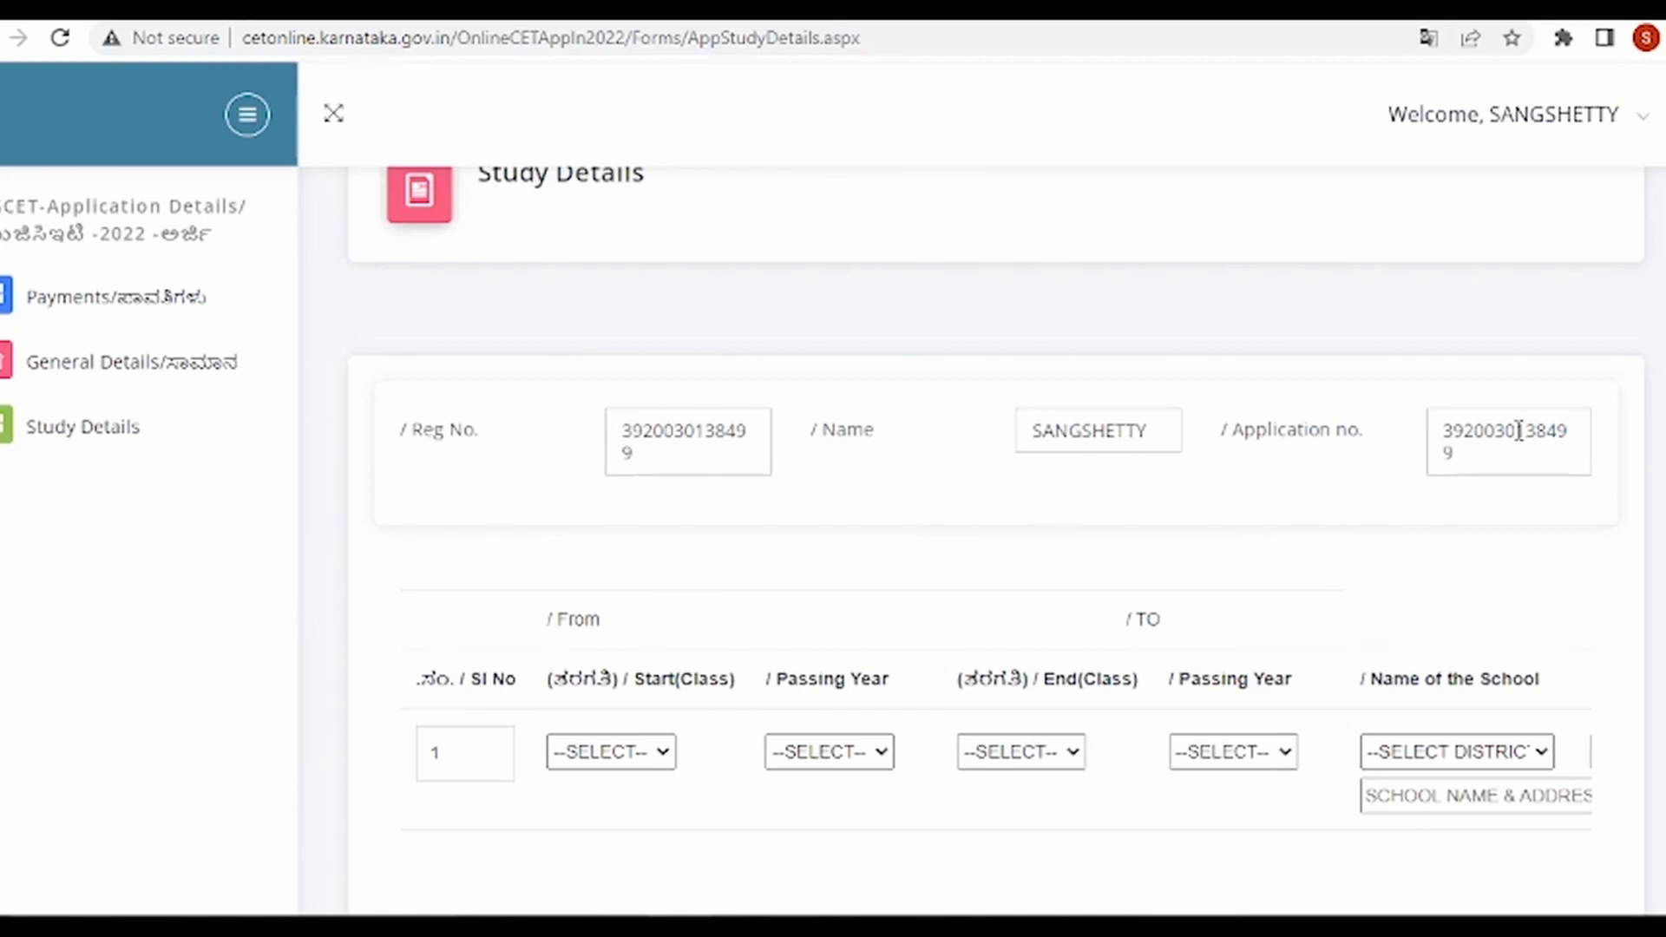
pyautogui.scroll(-3, 502, 484)
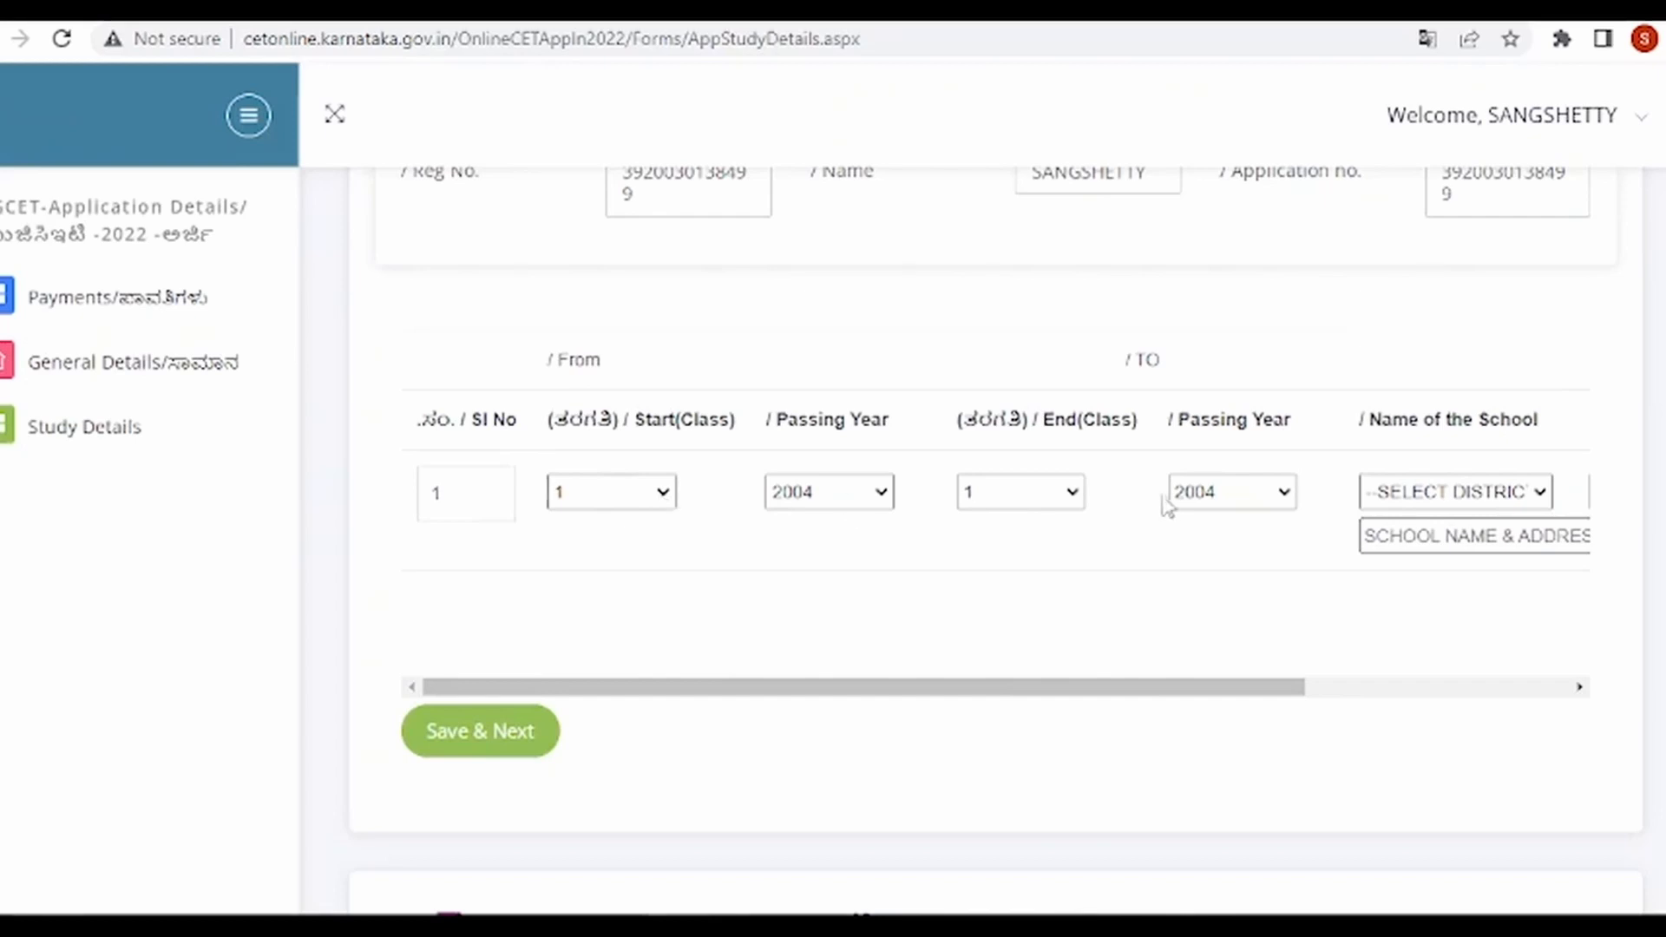
# Step: Set the study row's end class to 10 with passing year 2014
pyautogui.click(1084, 499)
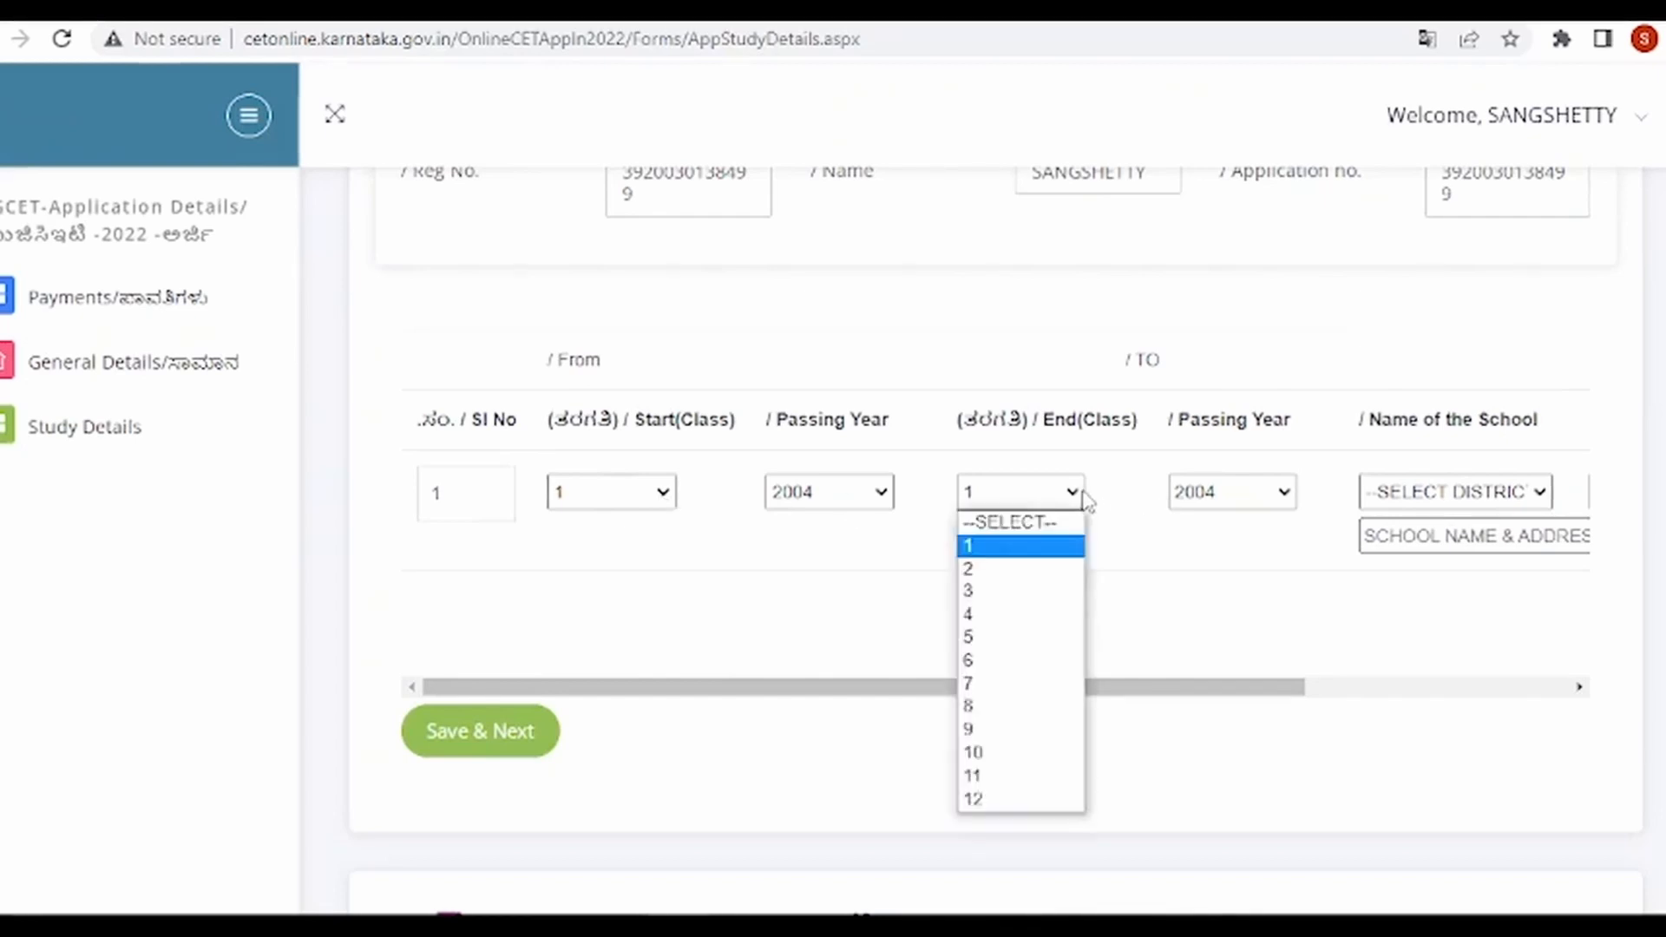
pyautogui.click(998, 751)
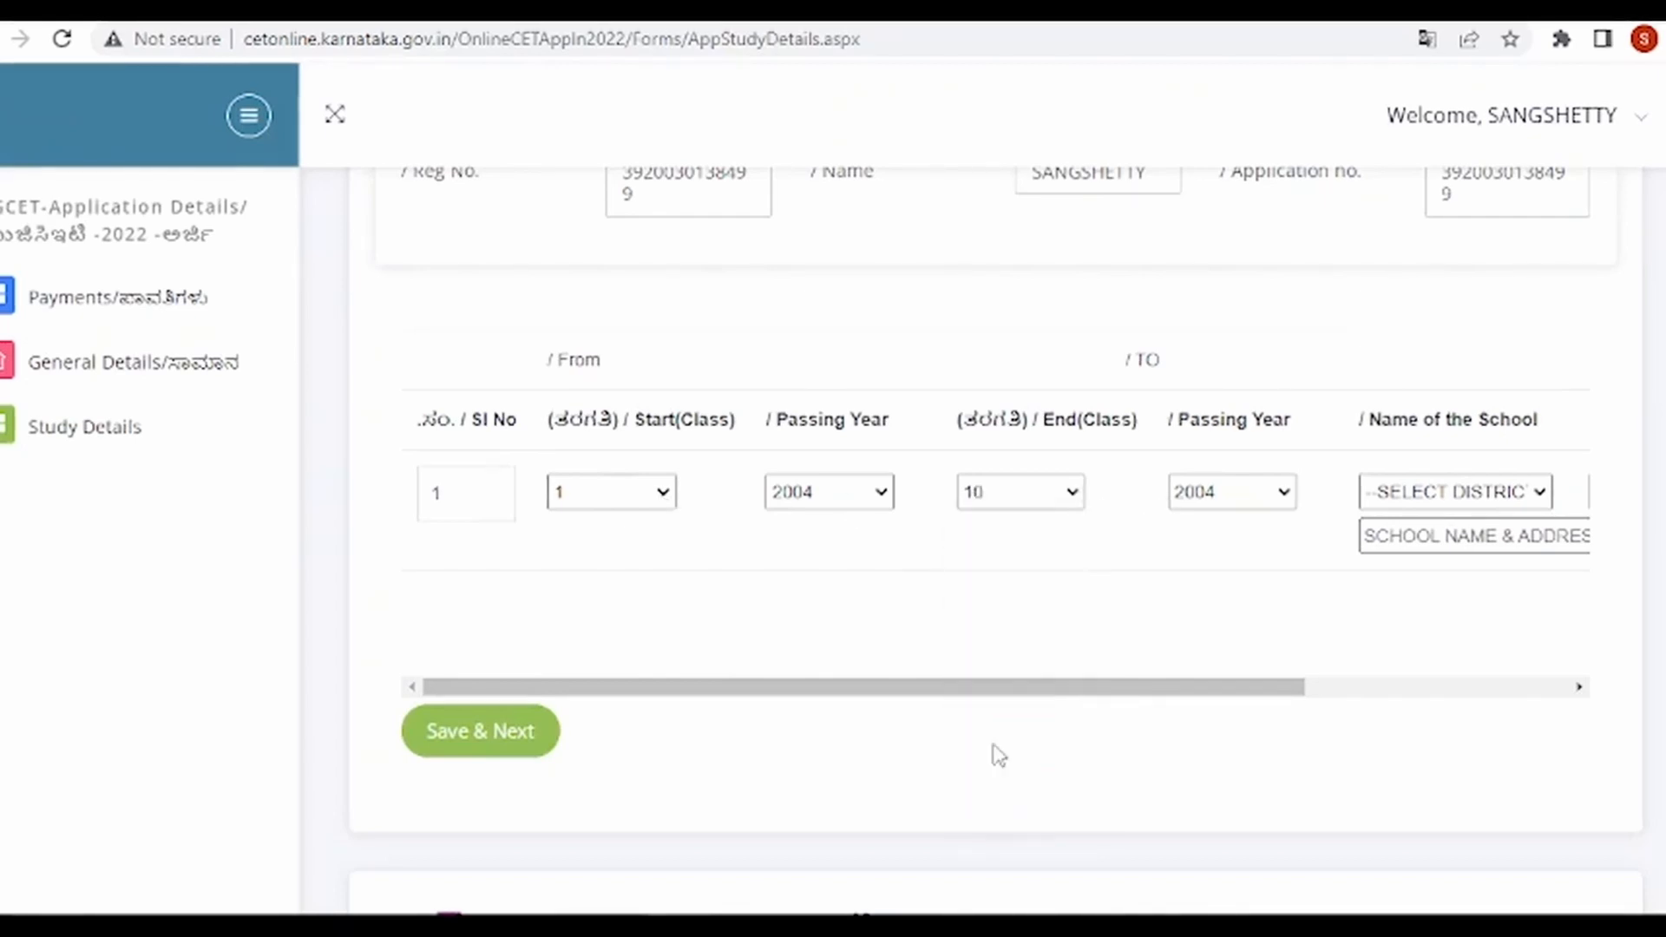
pyautogui.click(1284, 494)
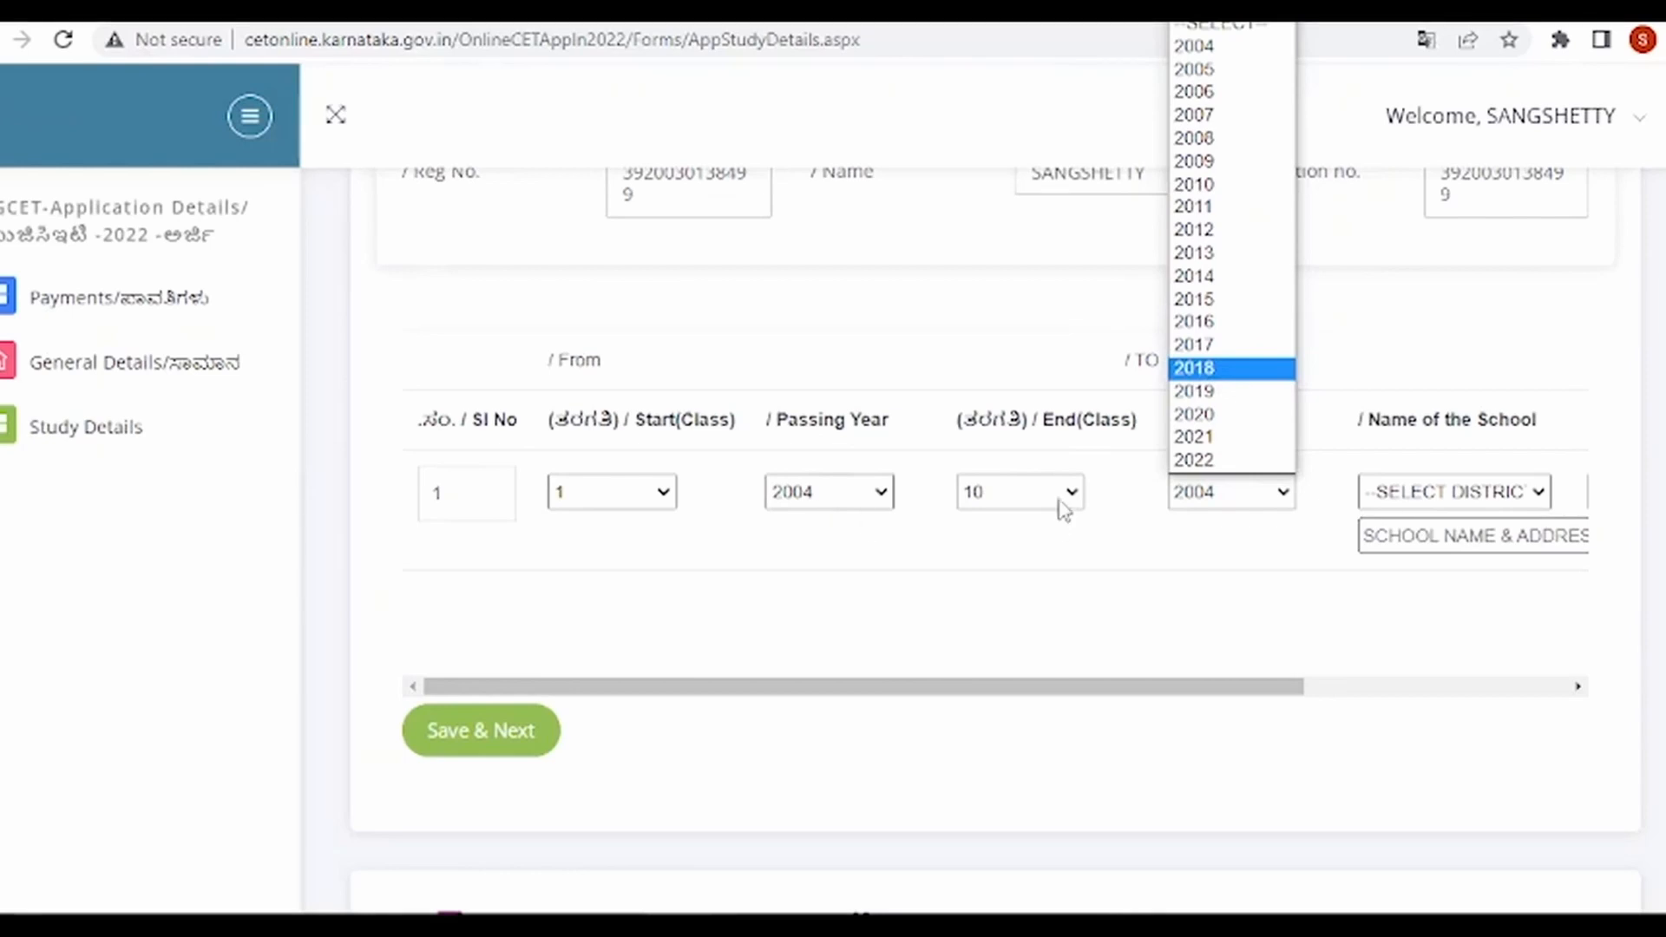
pyautogui.click(1191, 277)
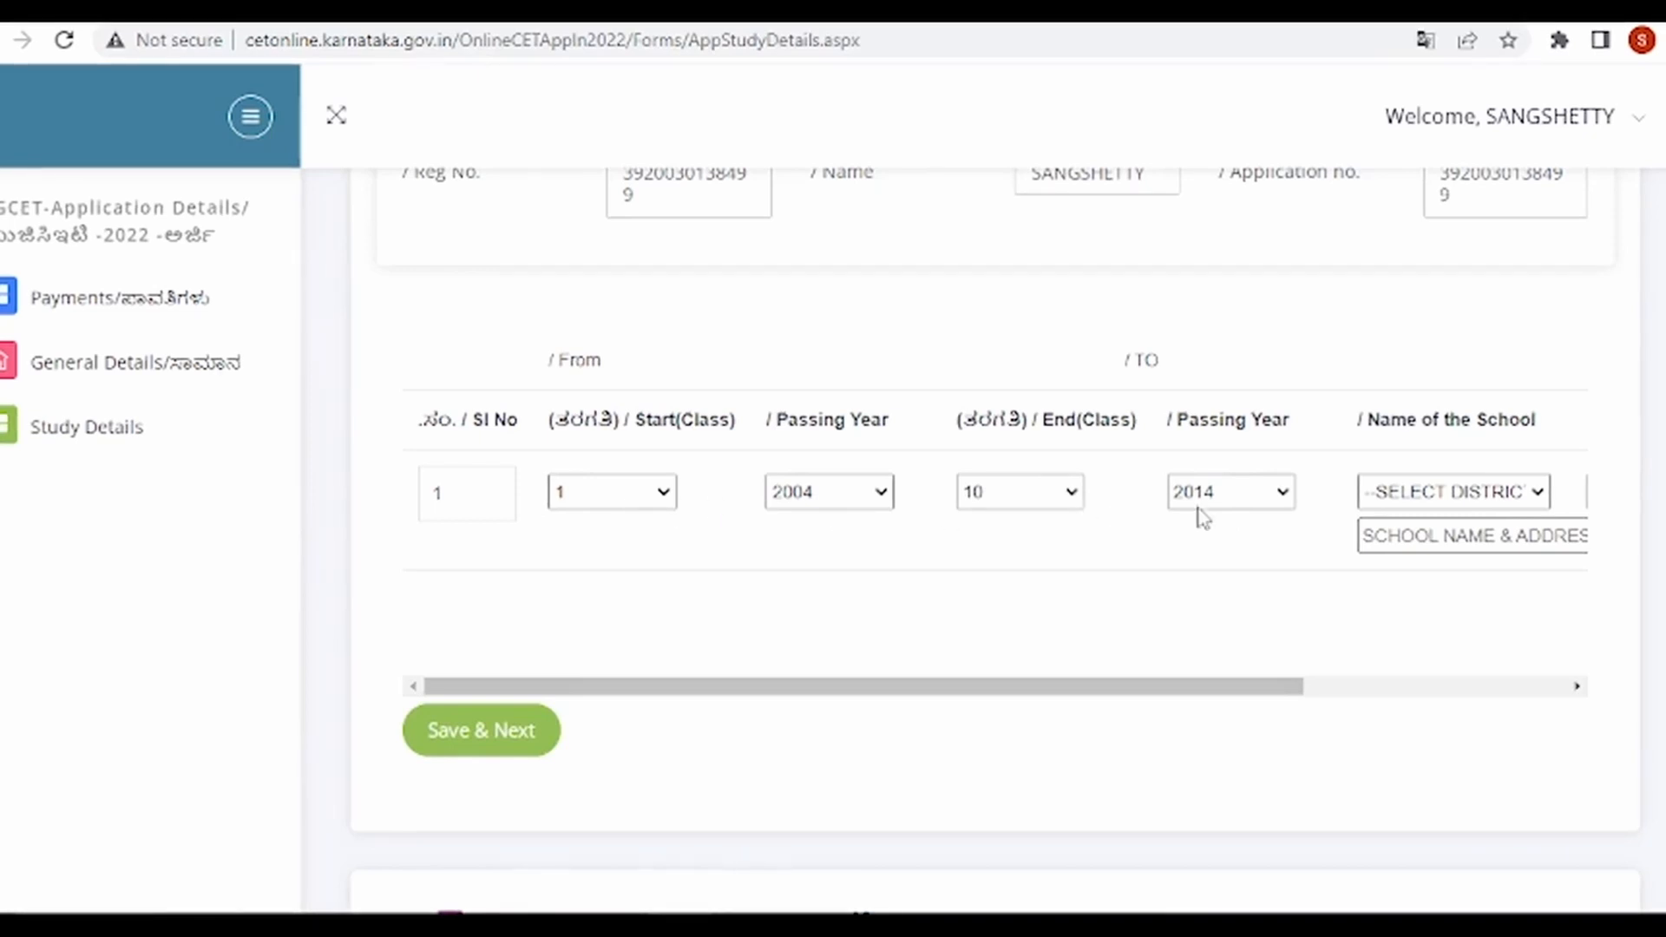
# Step: Set the school to DHARWAD, KALGHATGI, named FGHLIFJB, and change the first row's end class to 3
pyautogui.click(1527, 490)
pyautogui.click(1200, 322)
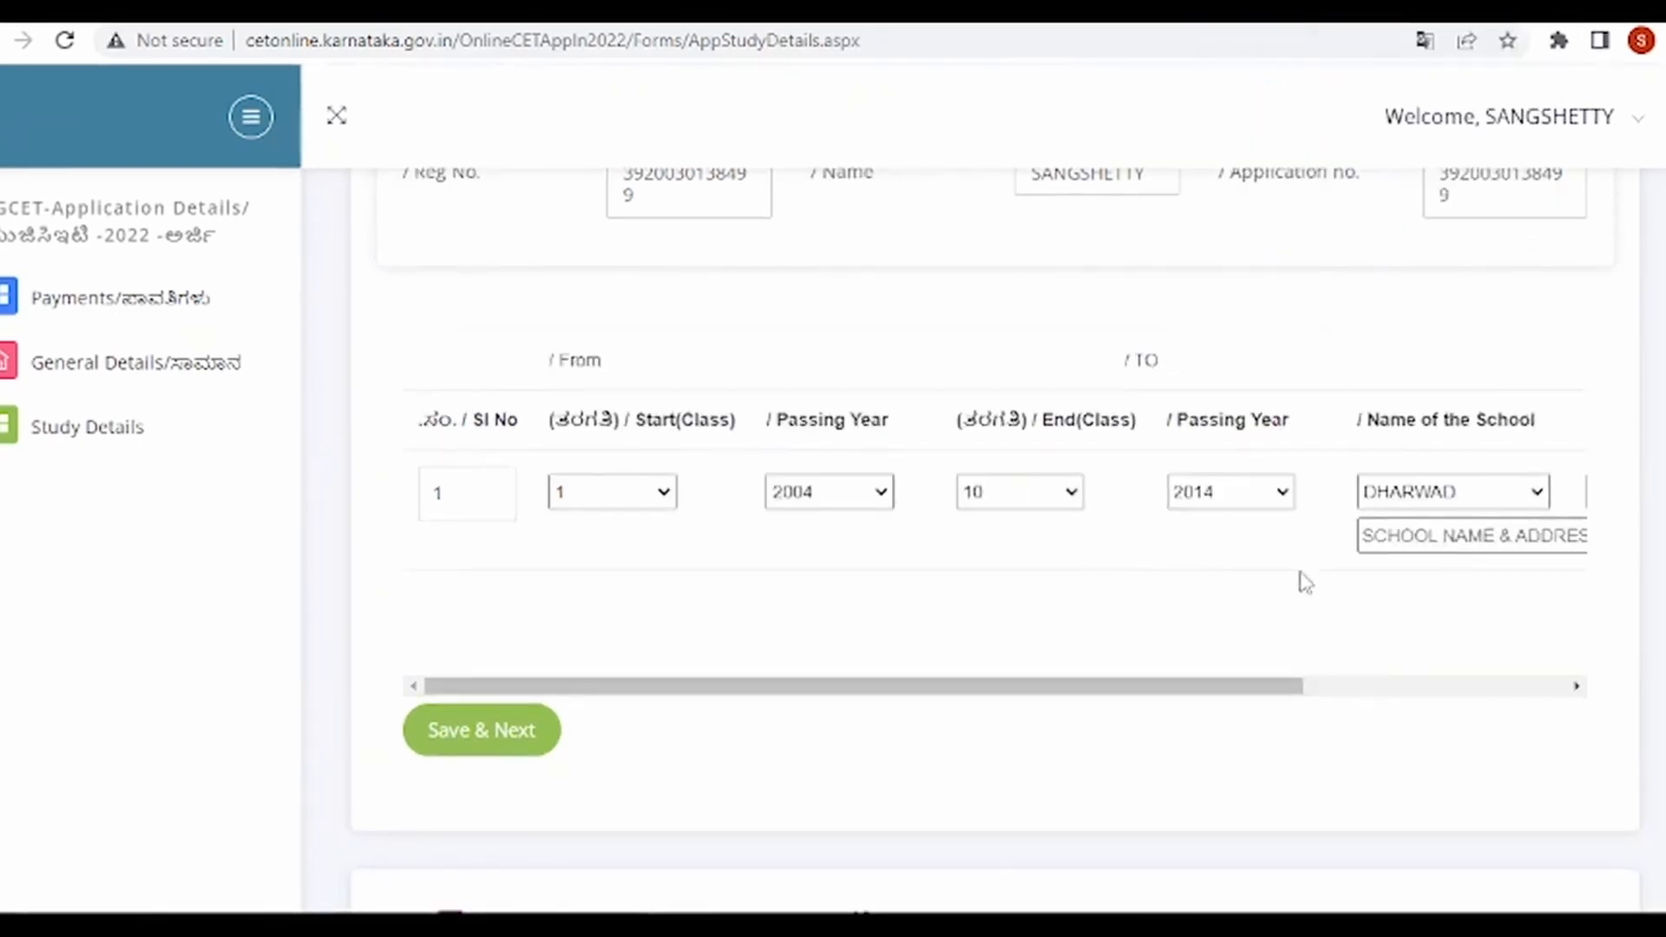
pyautogui.hscroll(4, 1369, 531)
pyautogui.click(1403, 498)
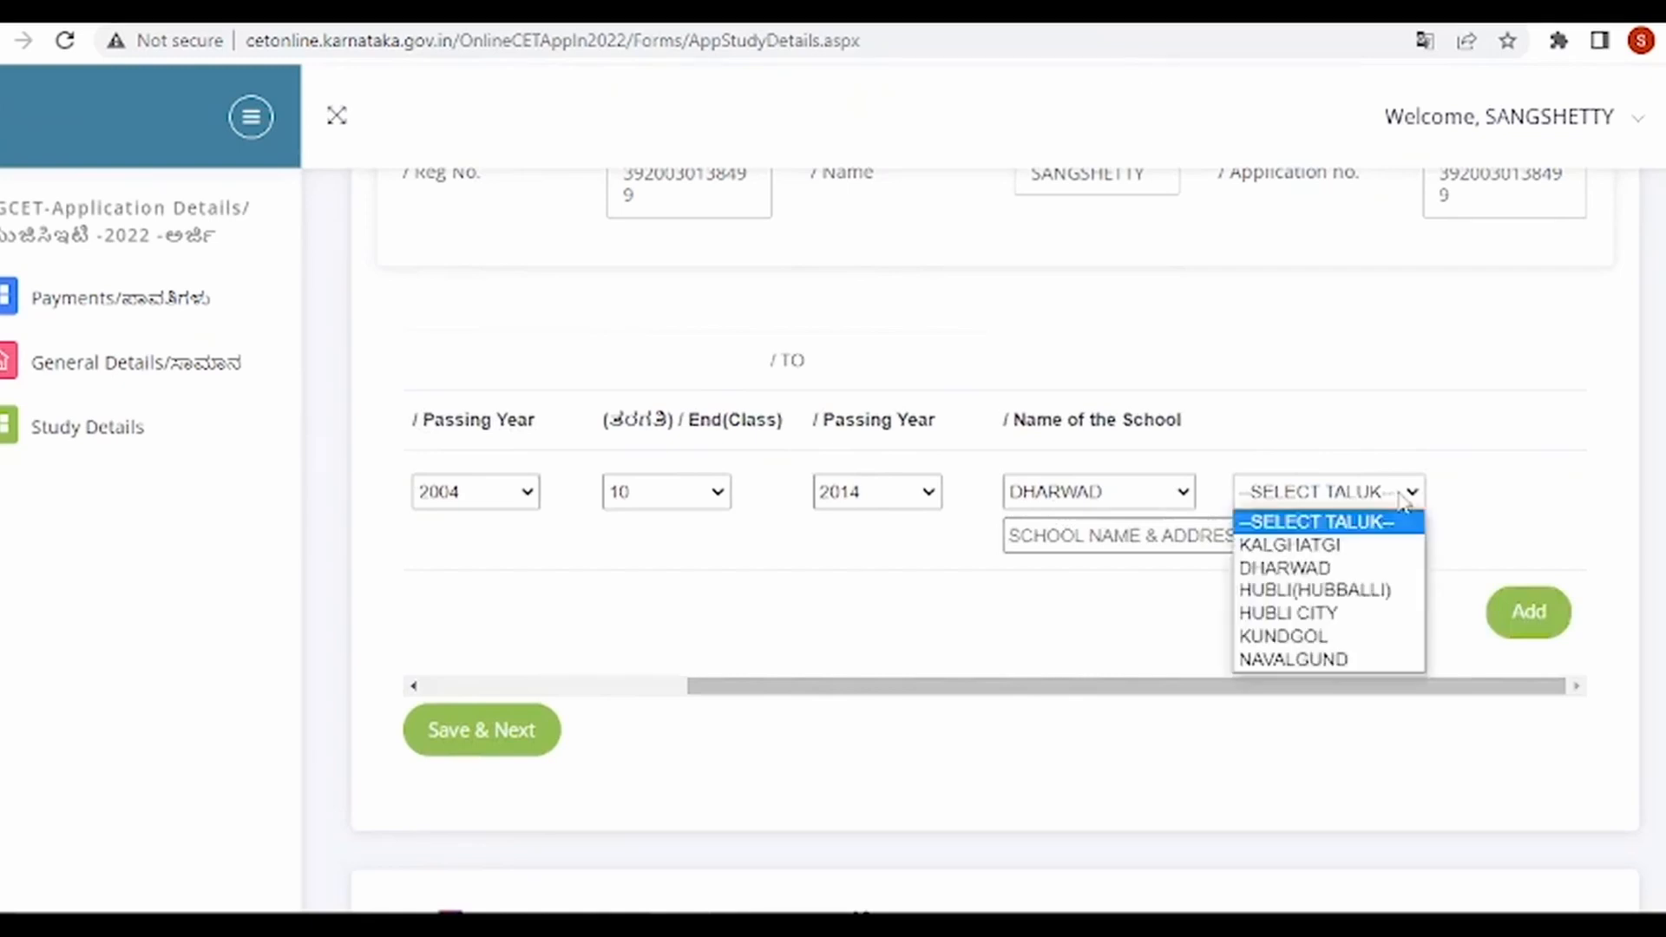
pyautogui.click(1308, 547)
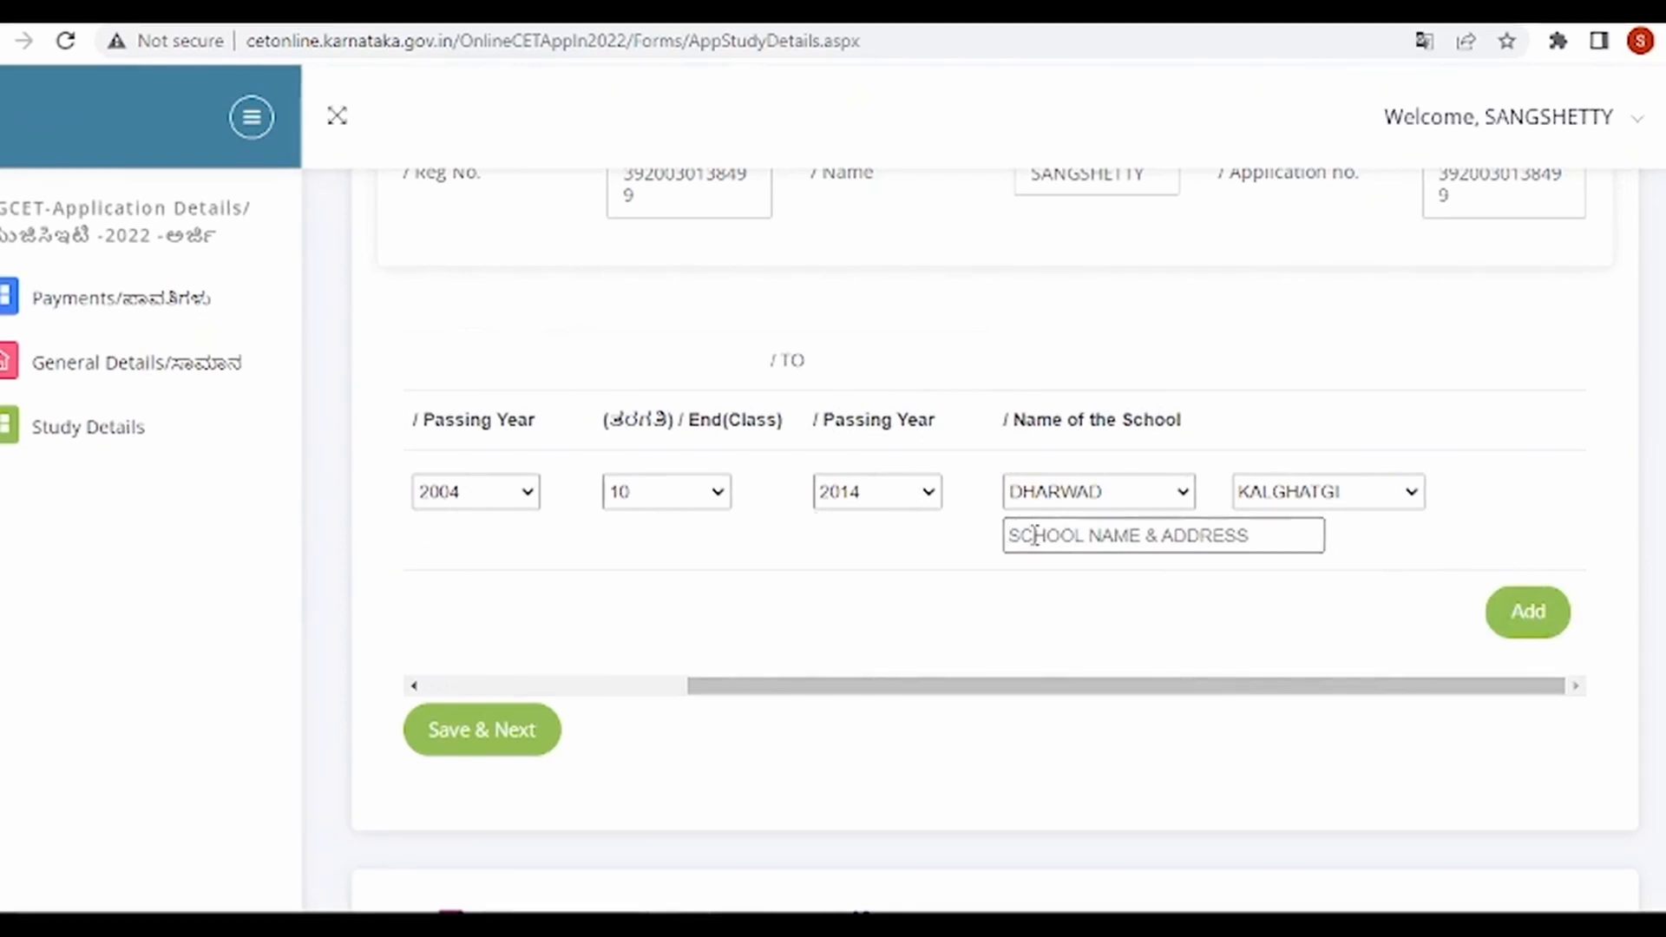
pyautogui.write('FG')
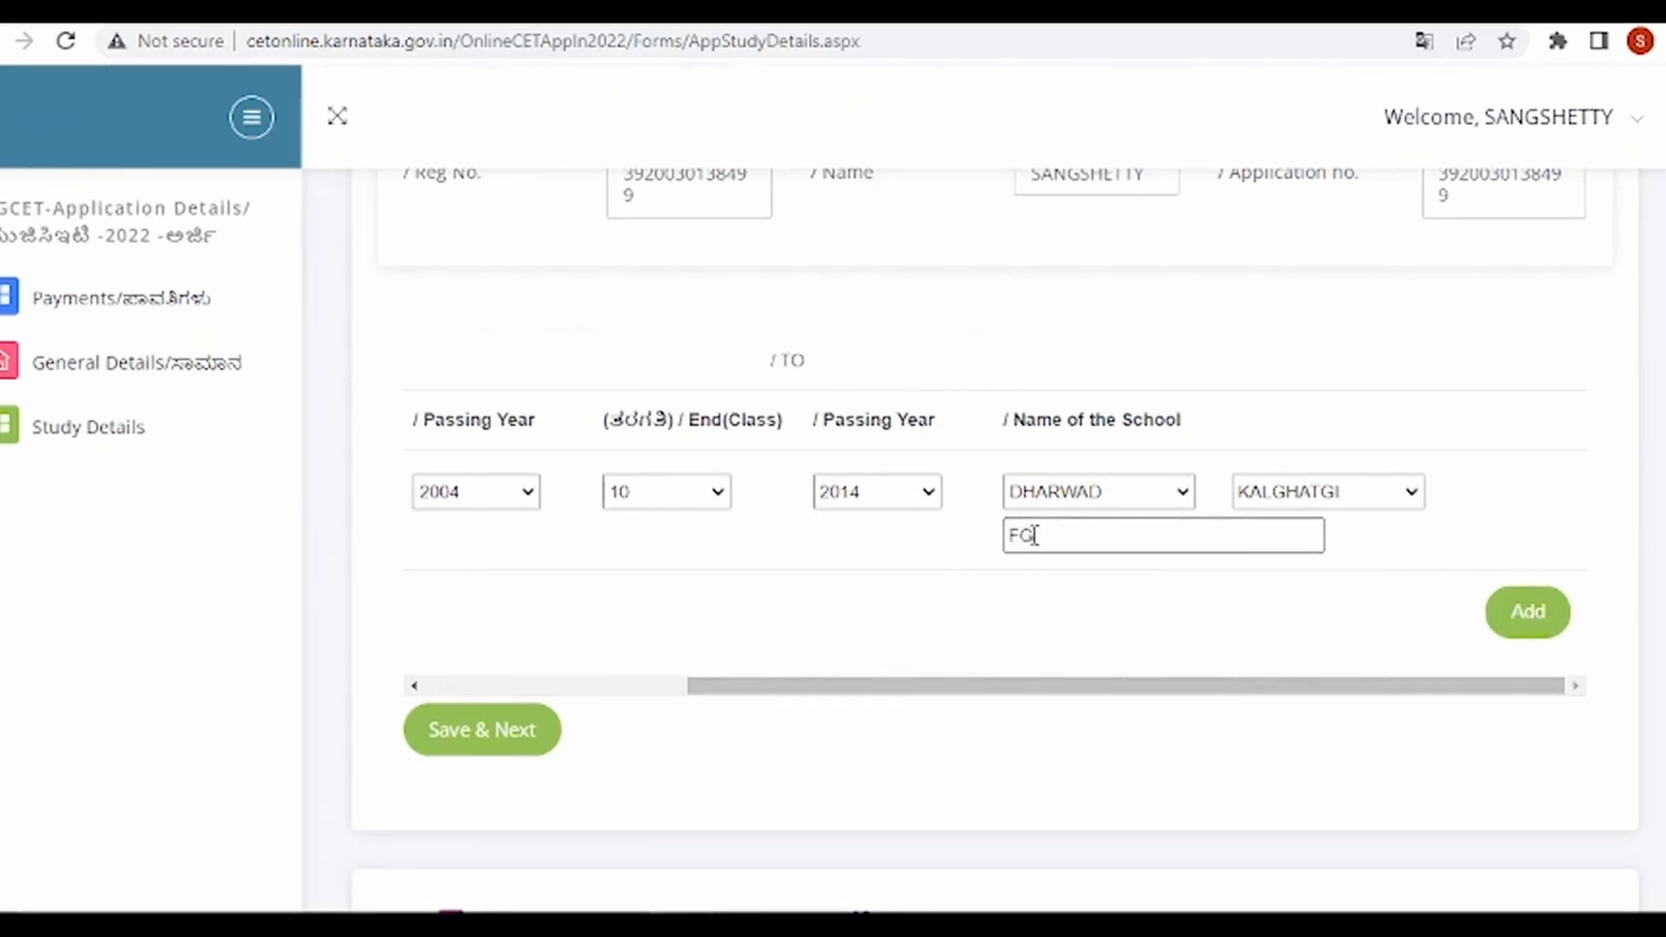
pyautogui.write('HLIFJB')
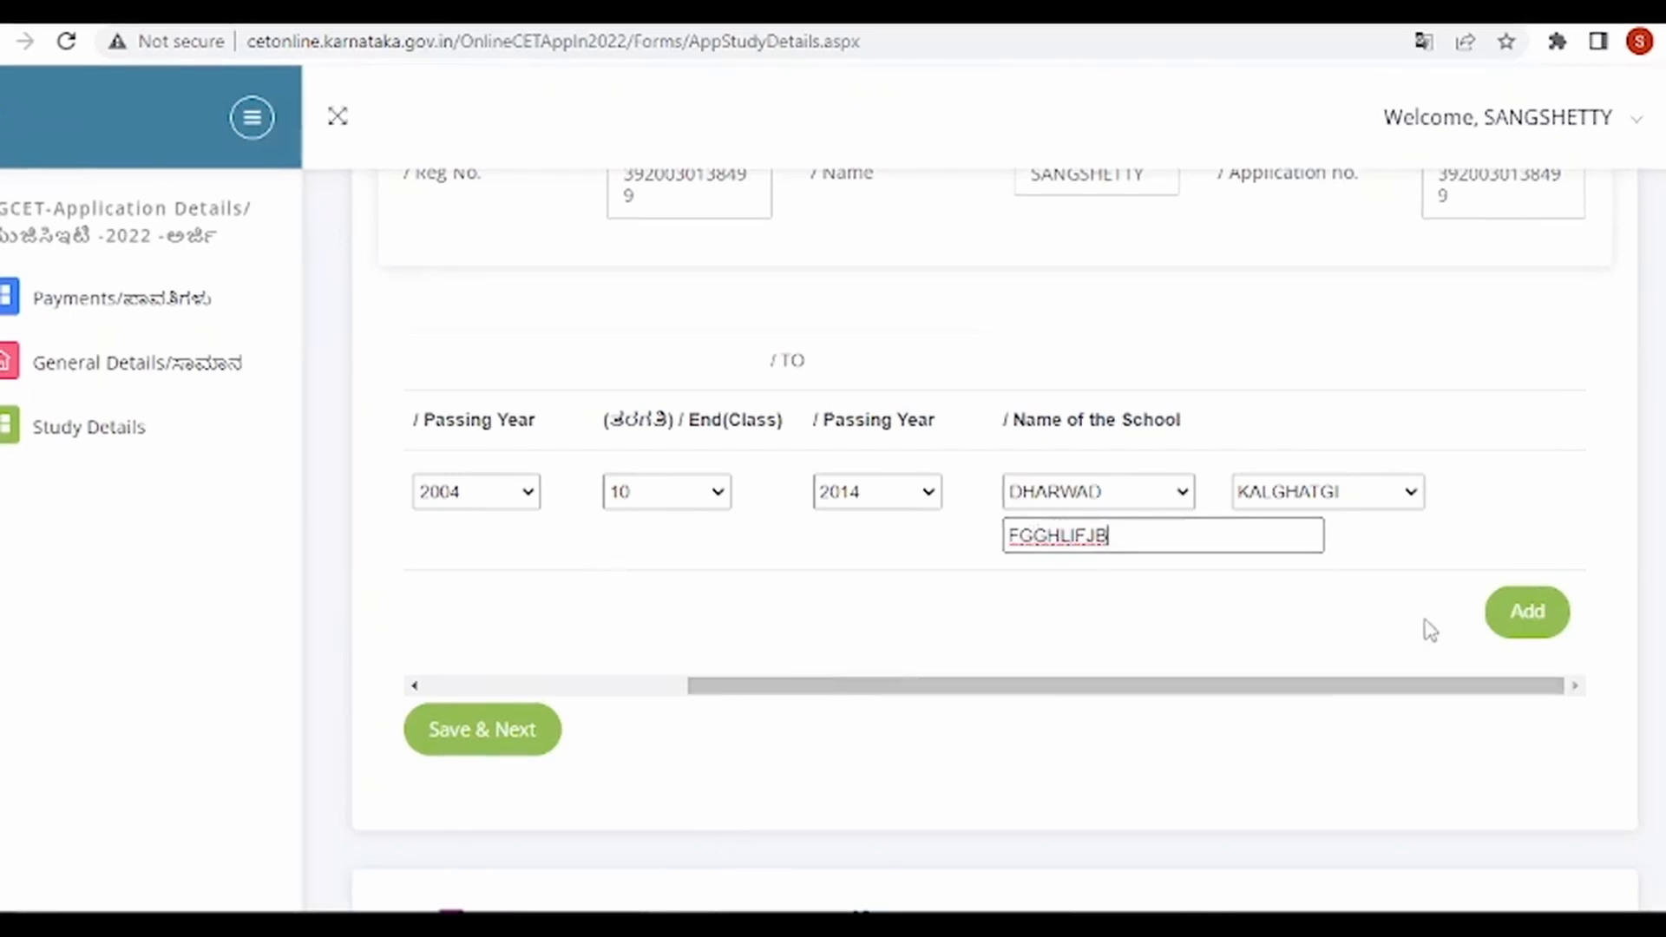
pyautogui.click(709, 492)
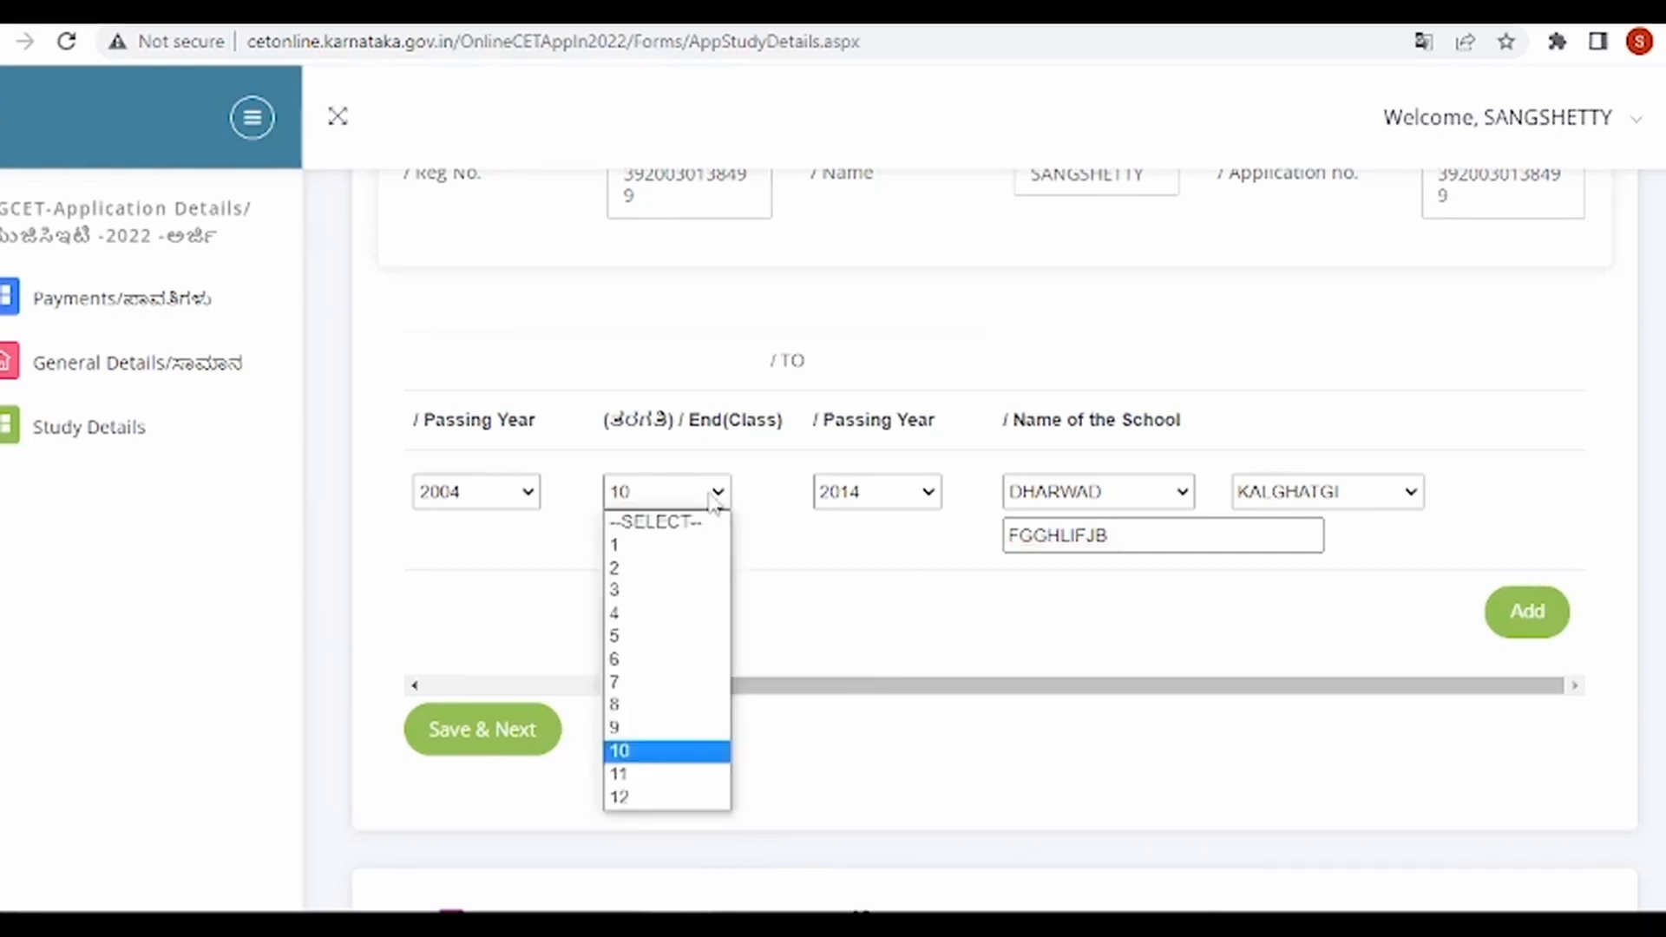
pyautogui.click(647, 593)
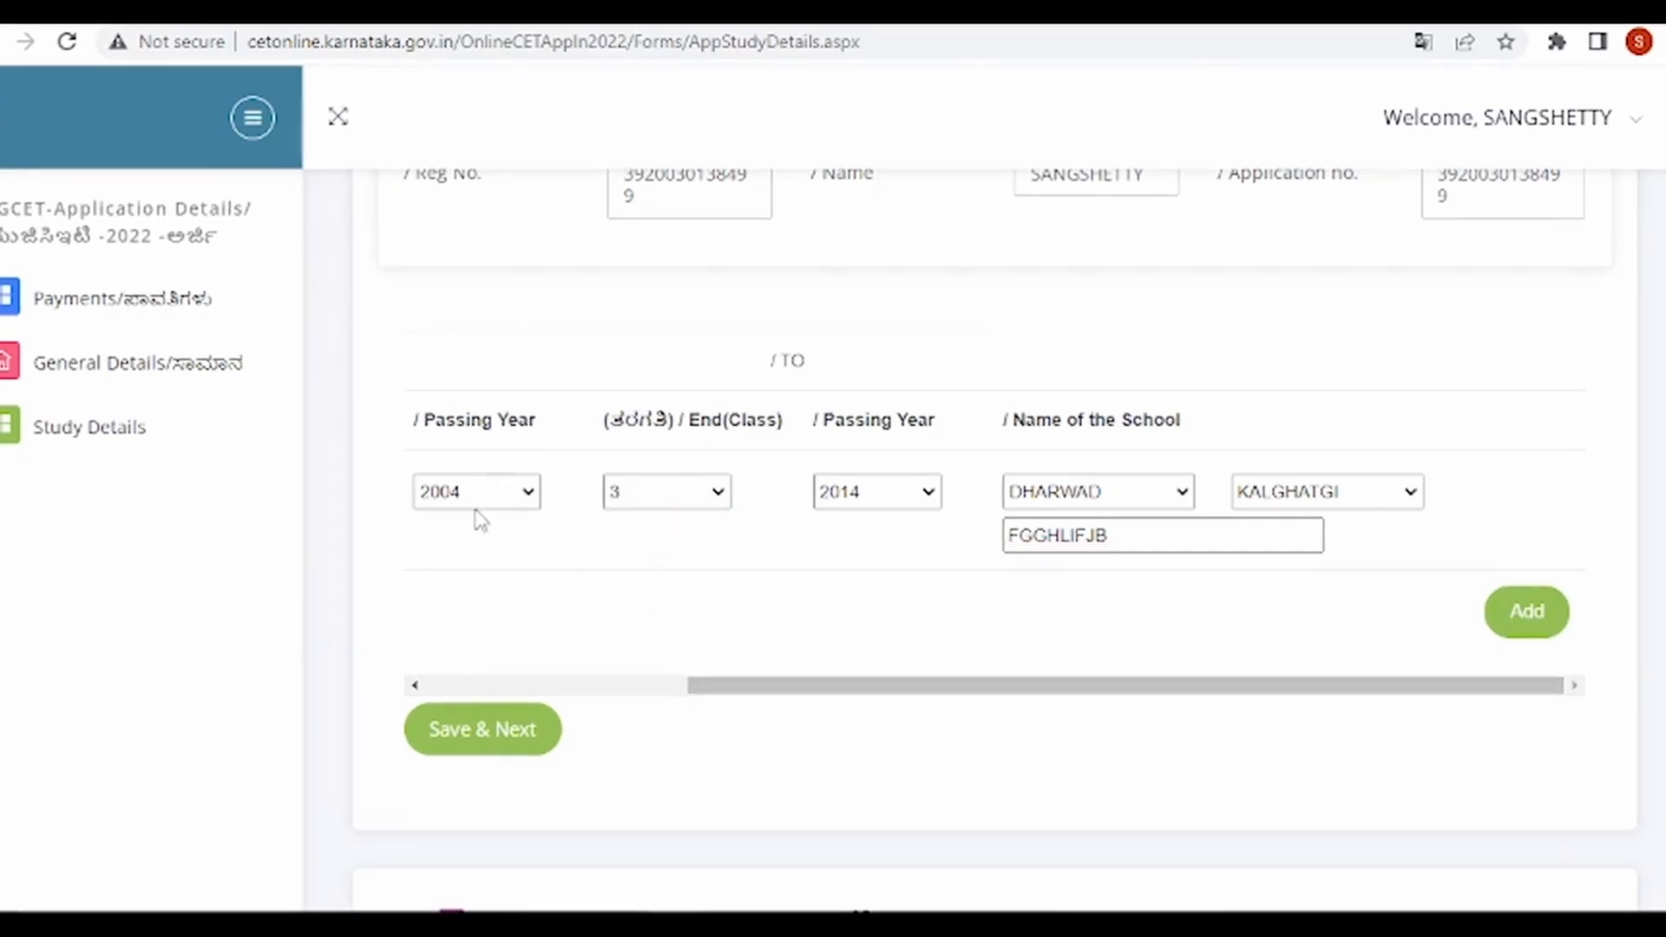
# Step: End the first schooling row in 2007 and add a second row
pyautogui.click(916, 491)
pyautogui.click(867, 118)
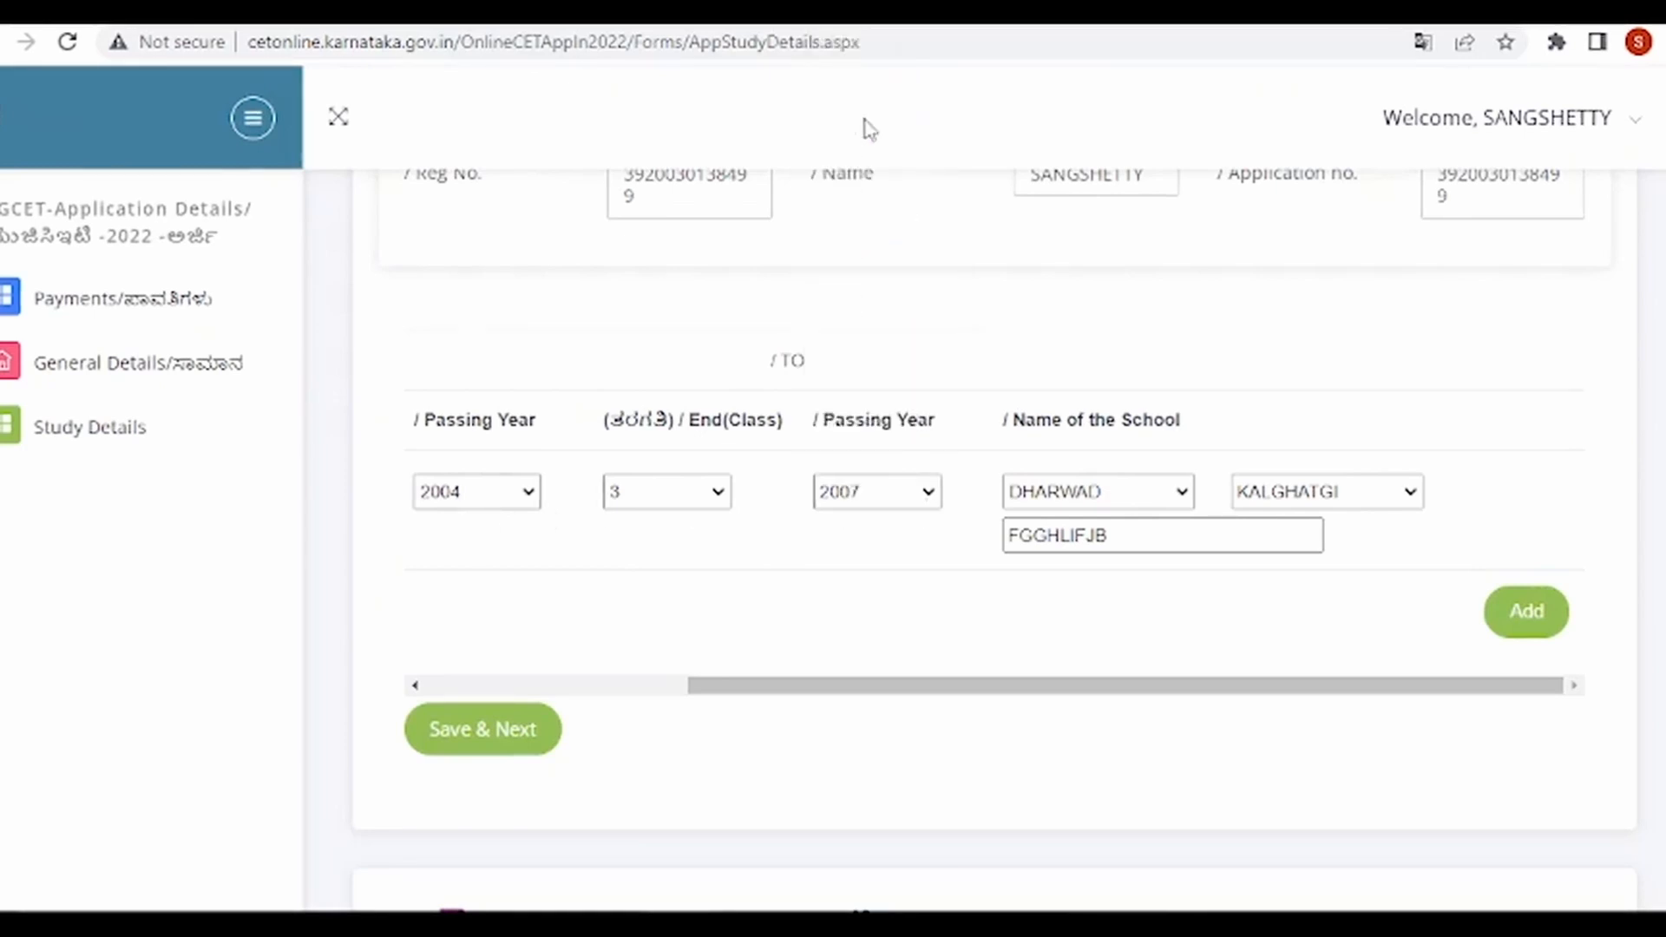
pyautogui.click(1527, 626)
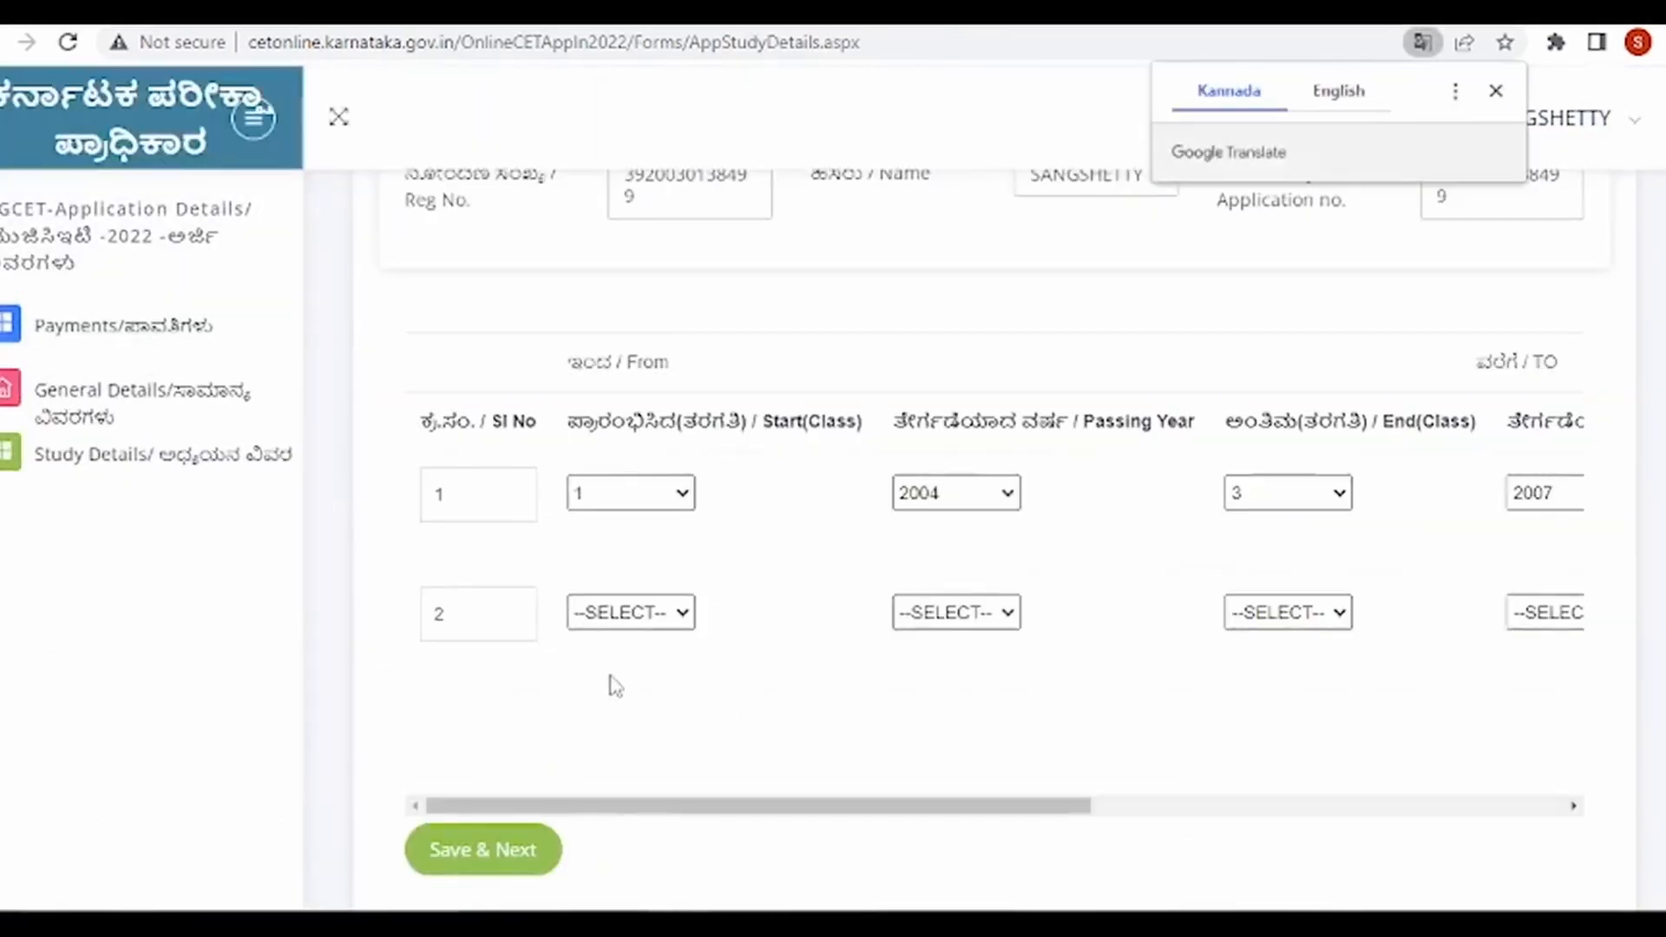
# Step: Set row two to span class 4 (2008) to class 8 (2012)
pyautogui.click(673, 613)
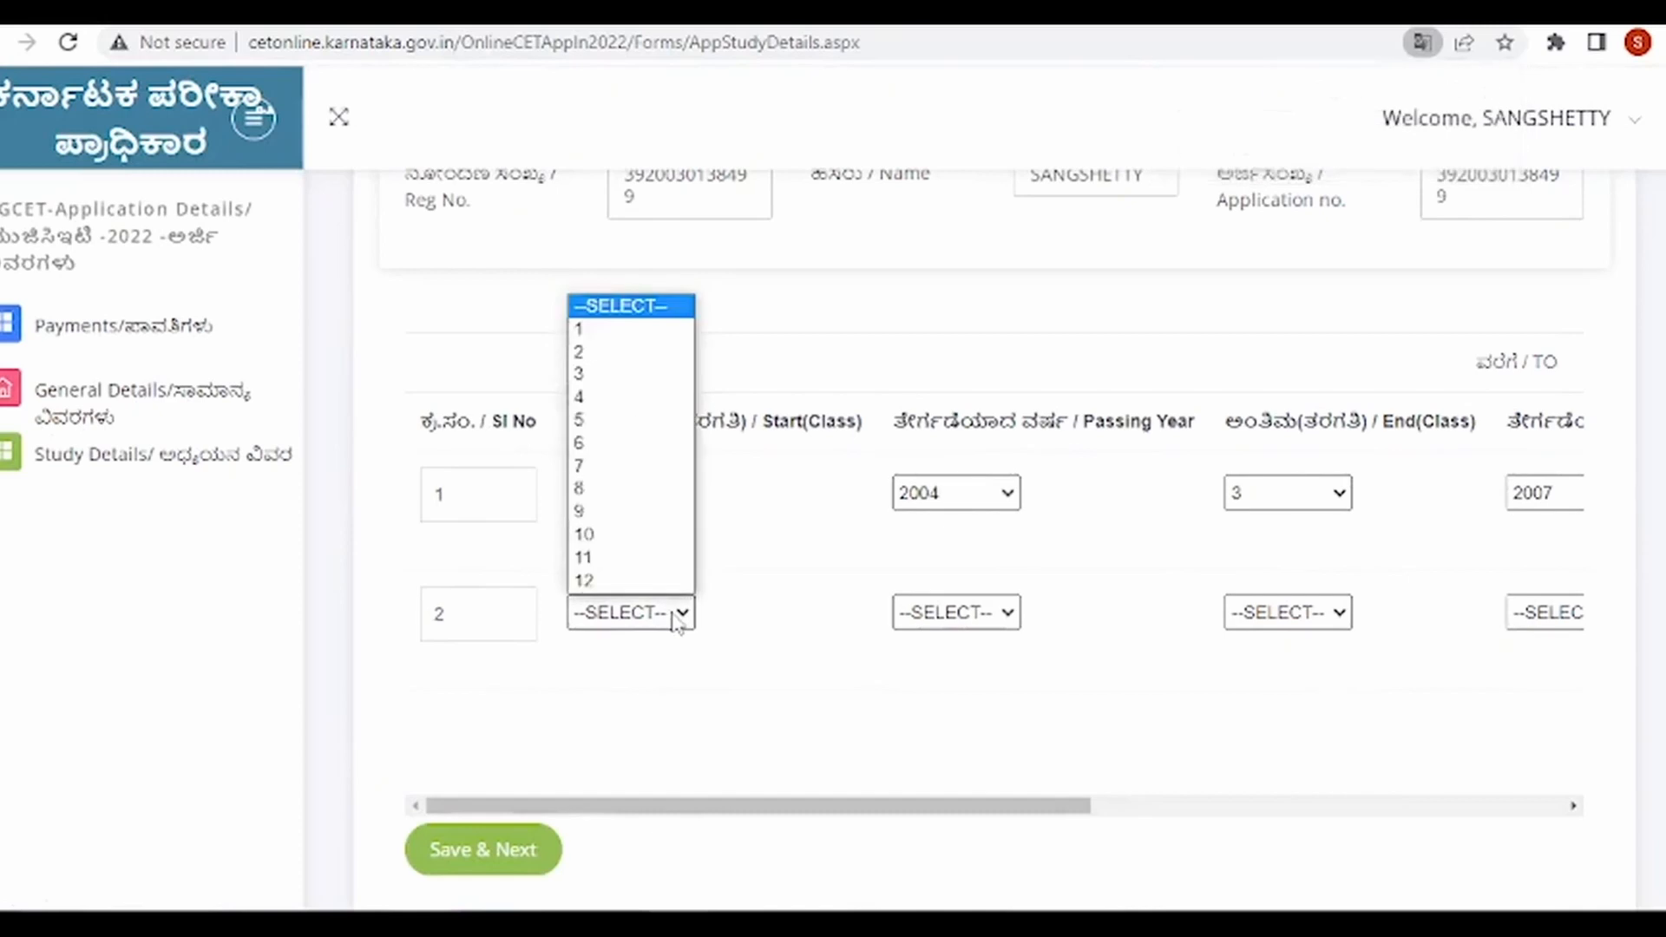
pyautogui.click(599, 397)
pyautogui.click(1002, 618)
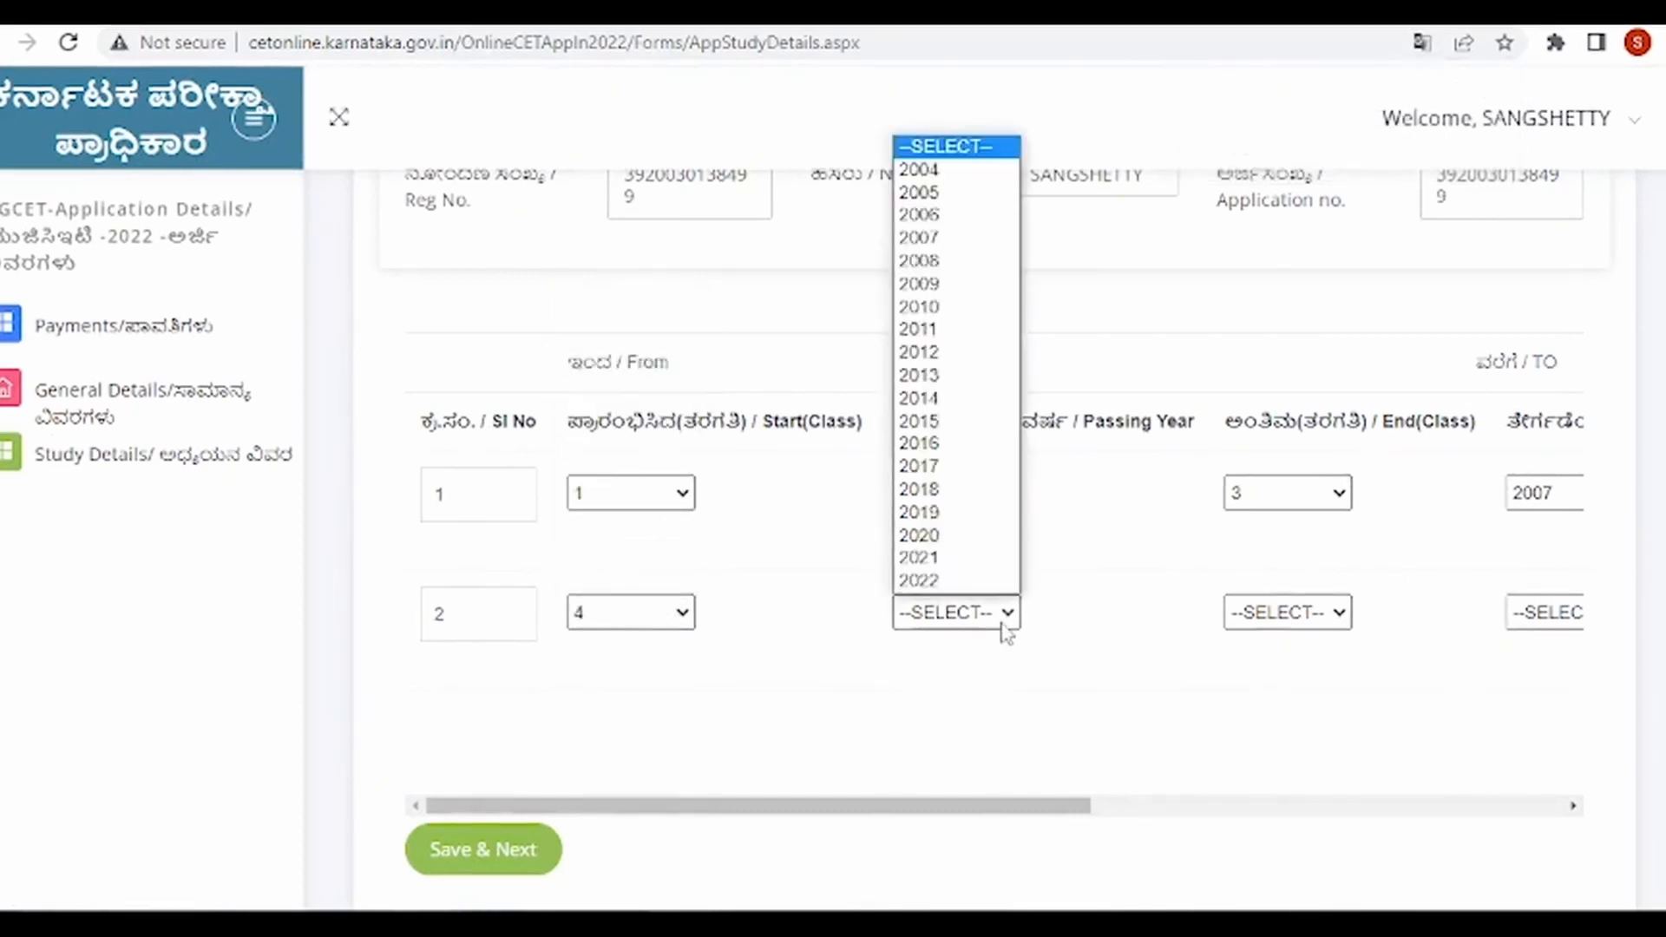
pyautogui.click(978, 260)
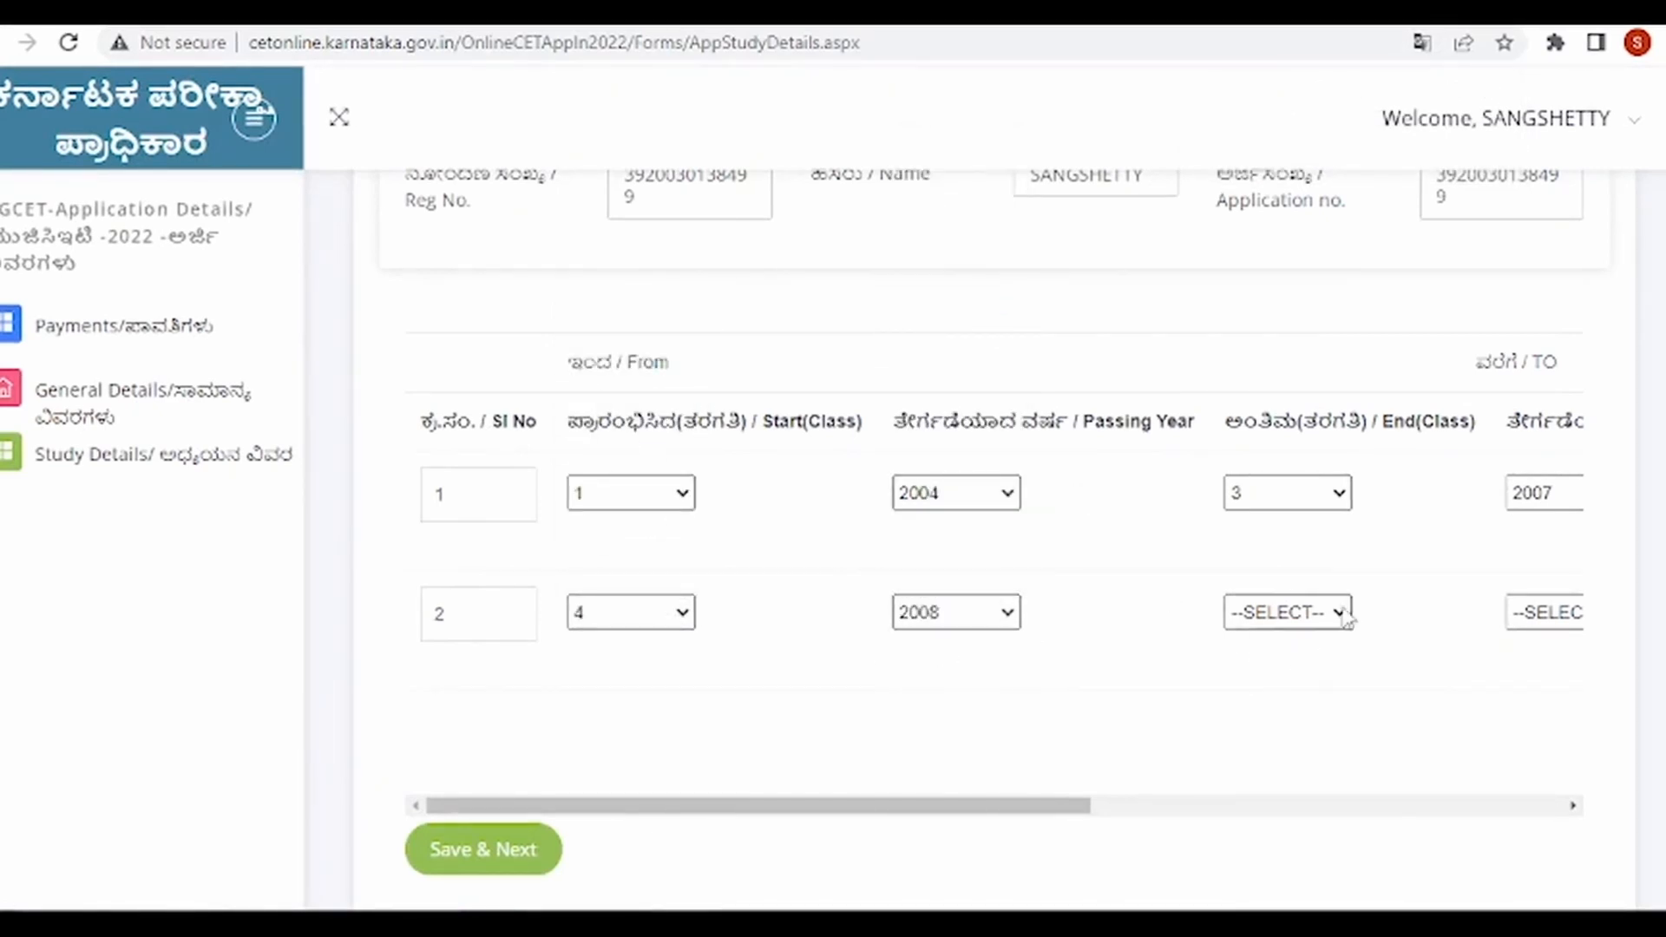
pyautogui.click(1301, 613)
pyautogui.click(1236, 491)
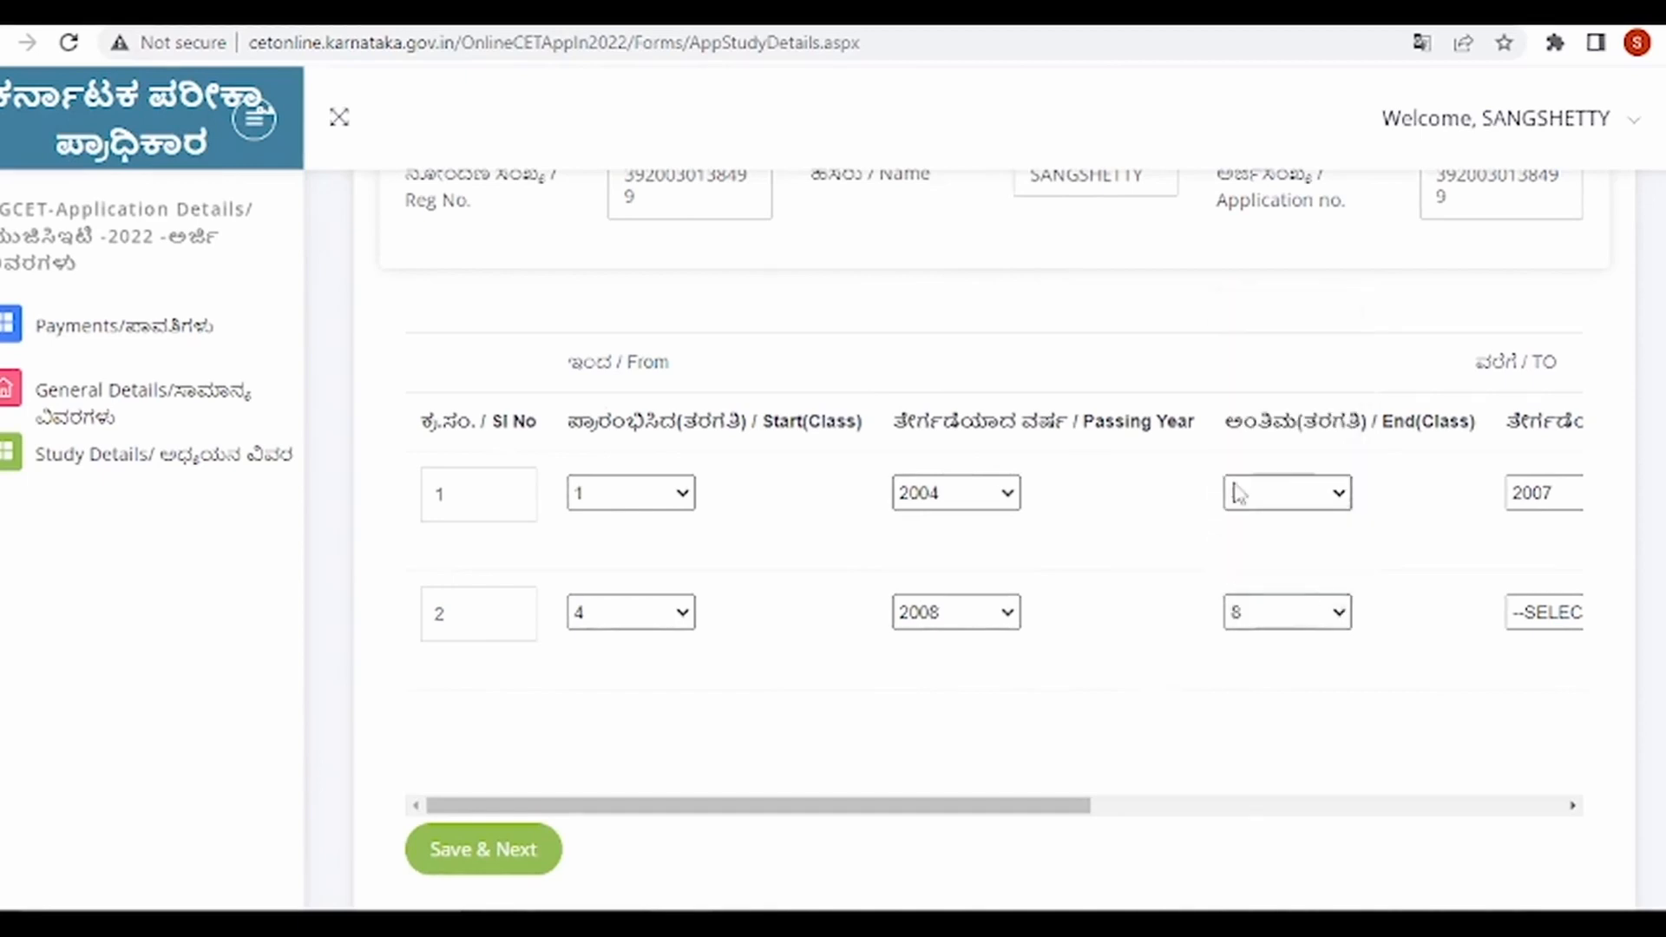
pyautogui.click(1518, 612)
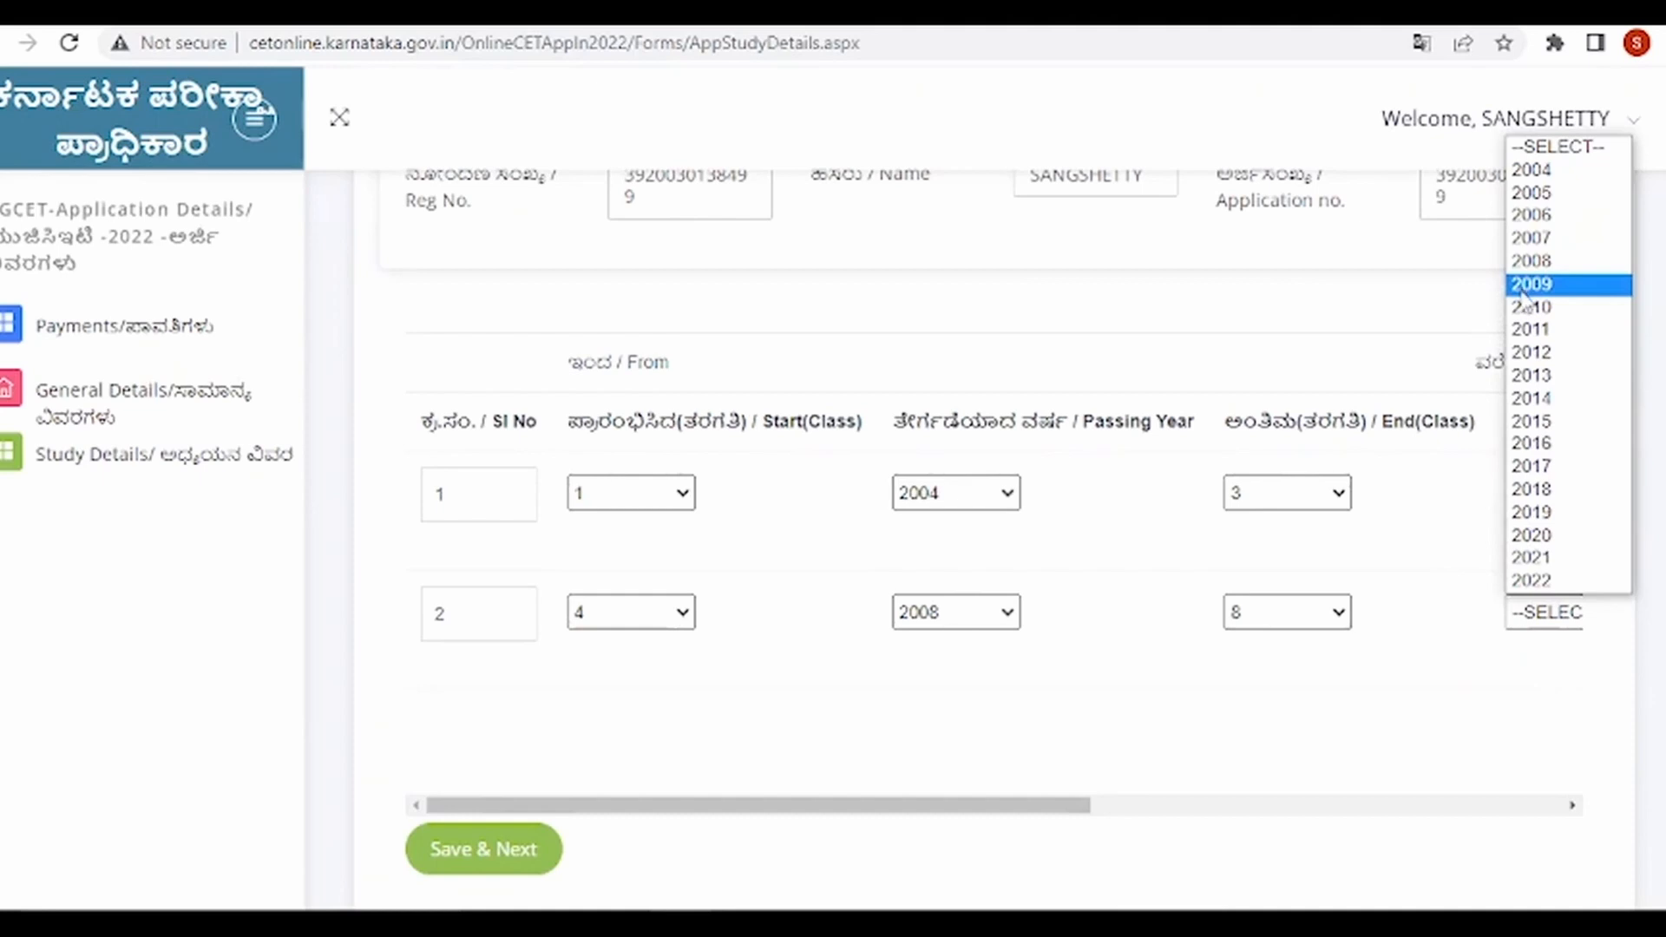
pyautogui.click(1531, 353)
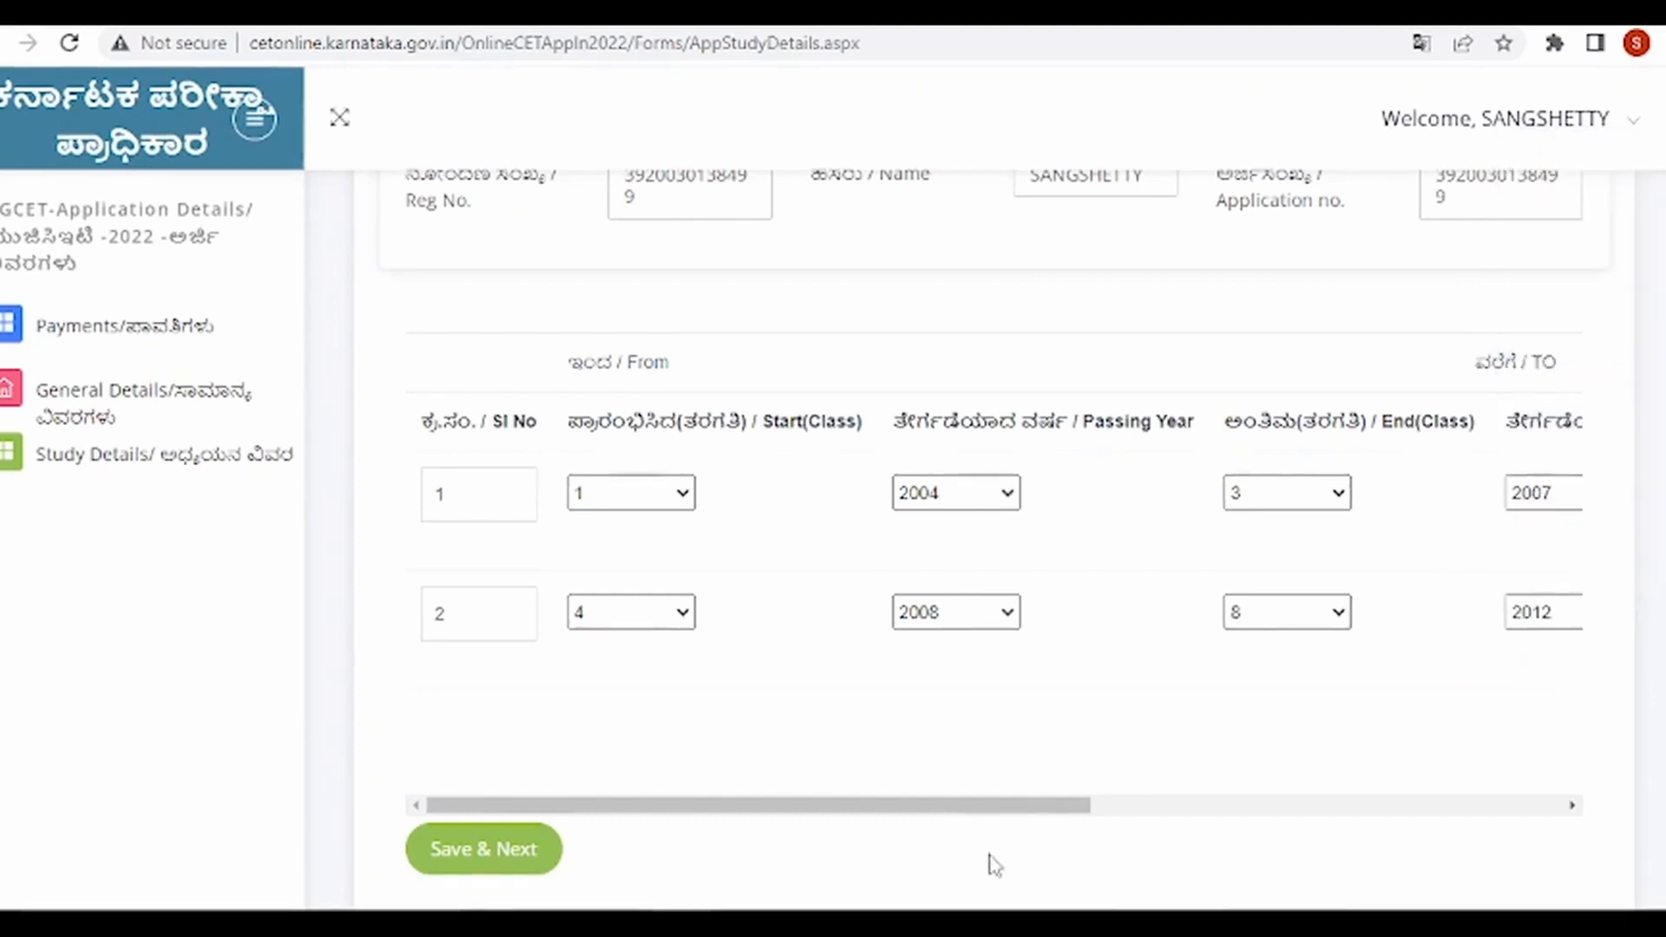
# Step: Give row two district Mangaluru, taluk Puttur and school name JZXGKJXH
pyautogui.moveTo(996, 805); pyautogui.dragTo(1246, 825)
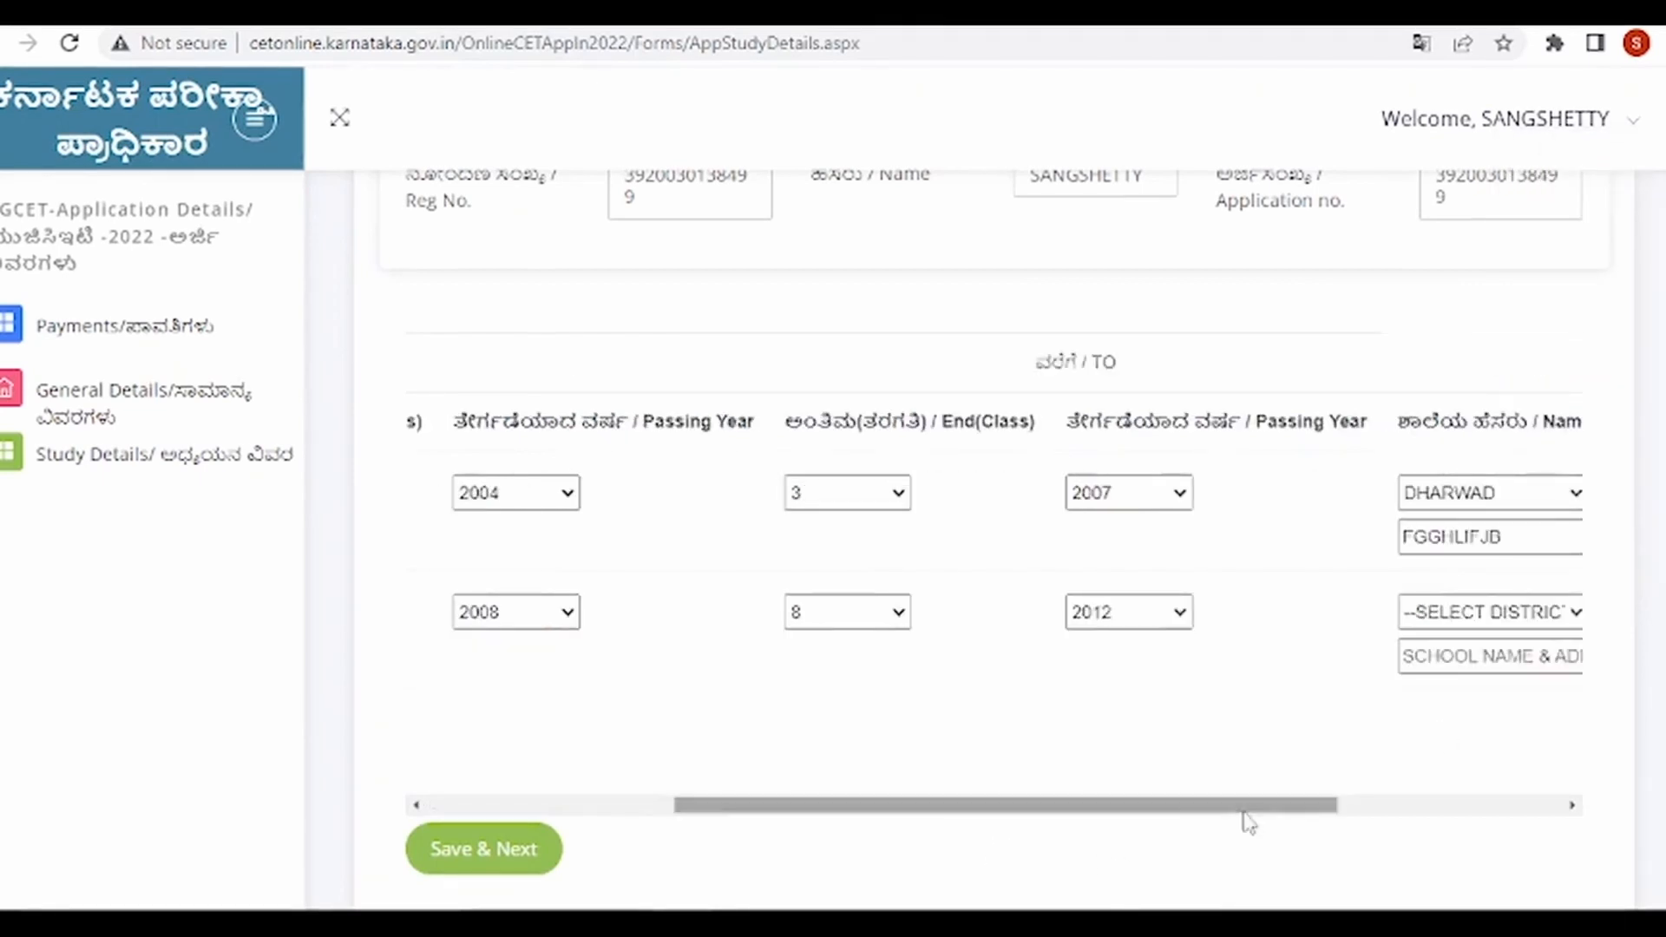
pyautogui.click(1586, 622)
pyautogui.click(1302, 443)
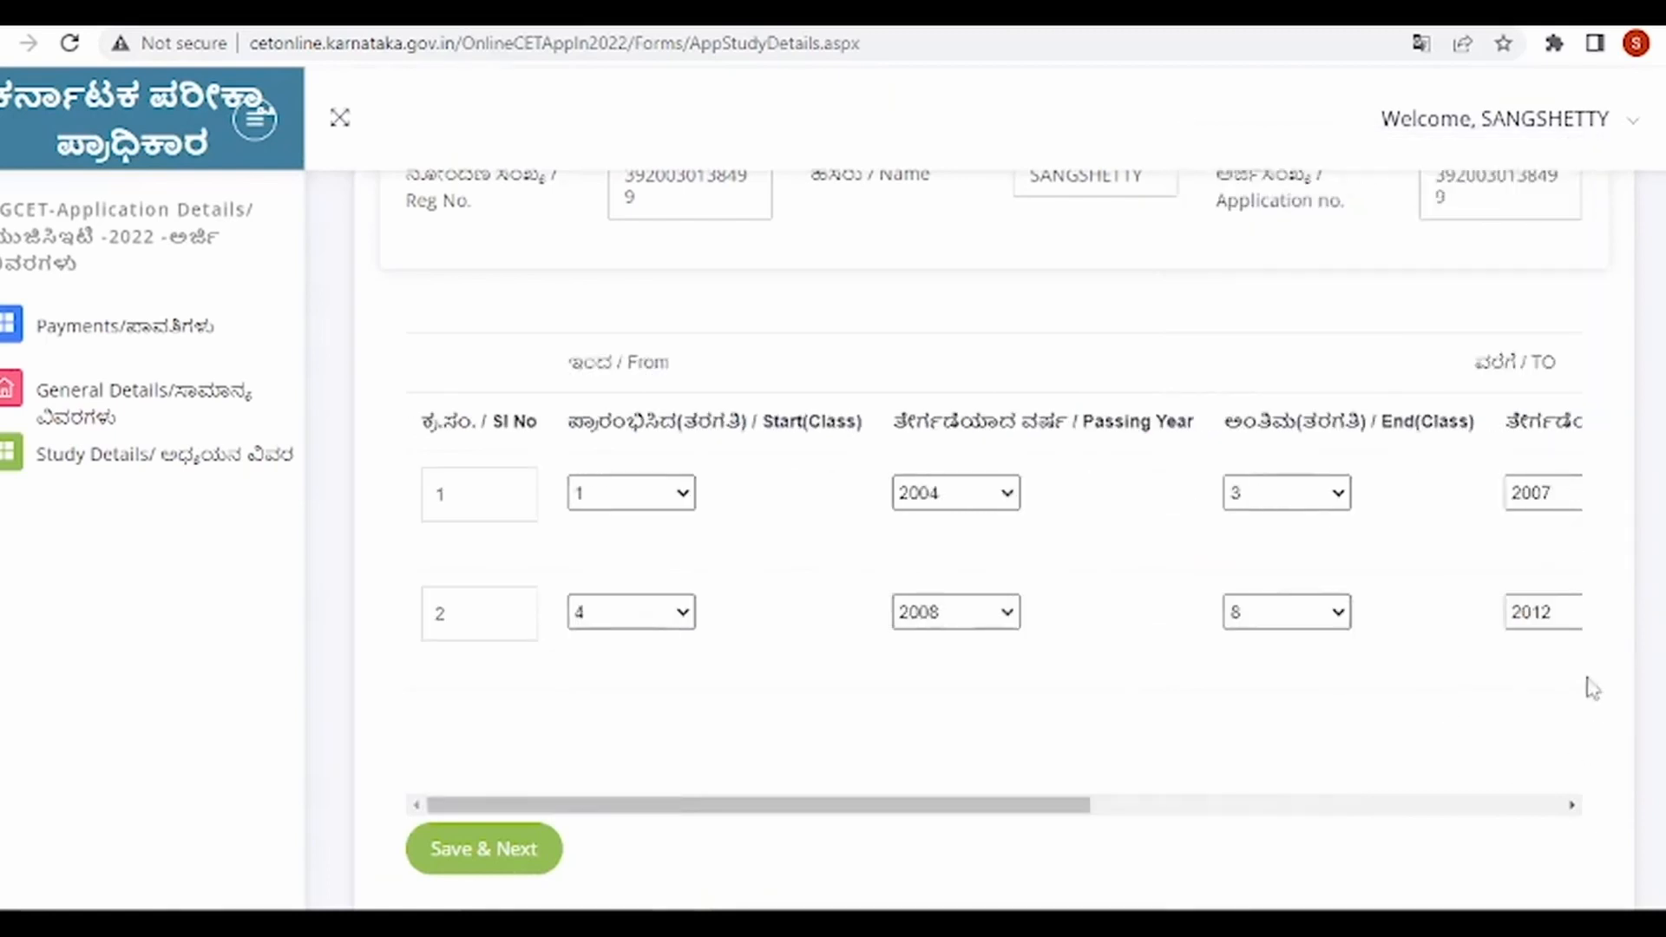
pyautogui.moveTo(1034, 805); pyautogui.dragTo(1412, 807)
pyautogui.click(1566, 612)
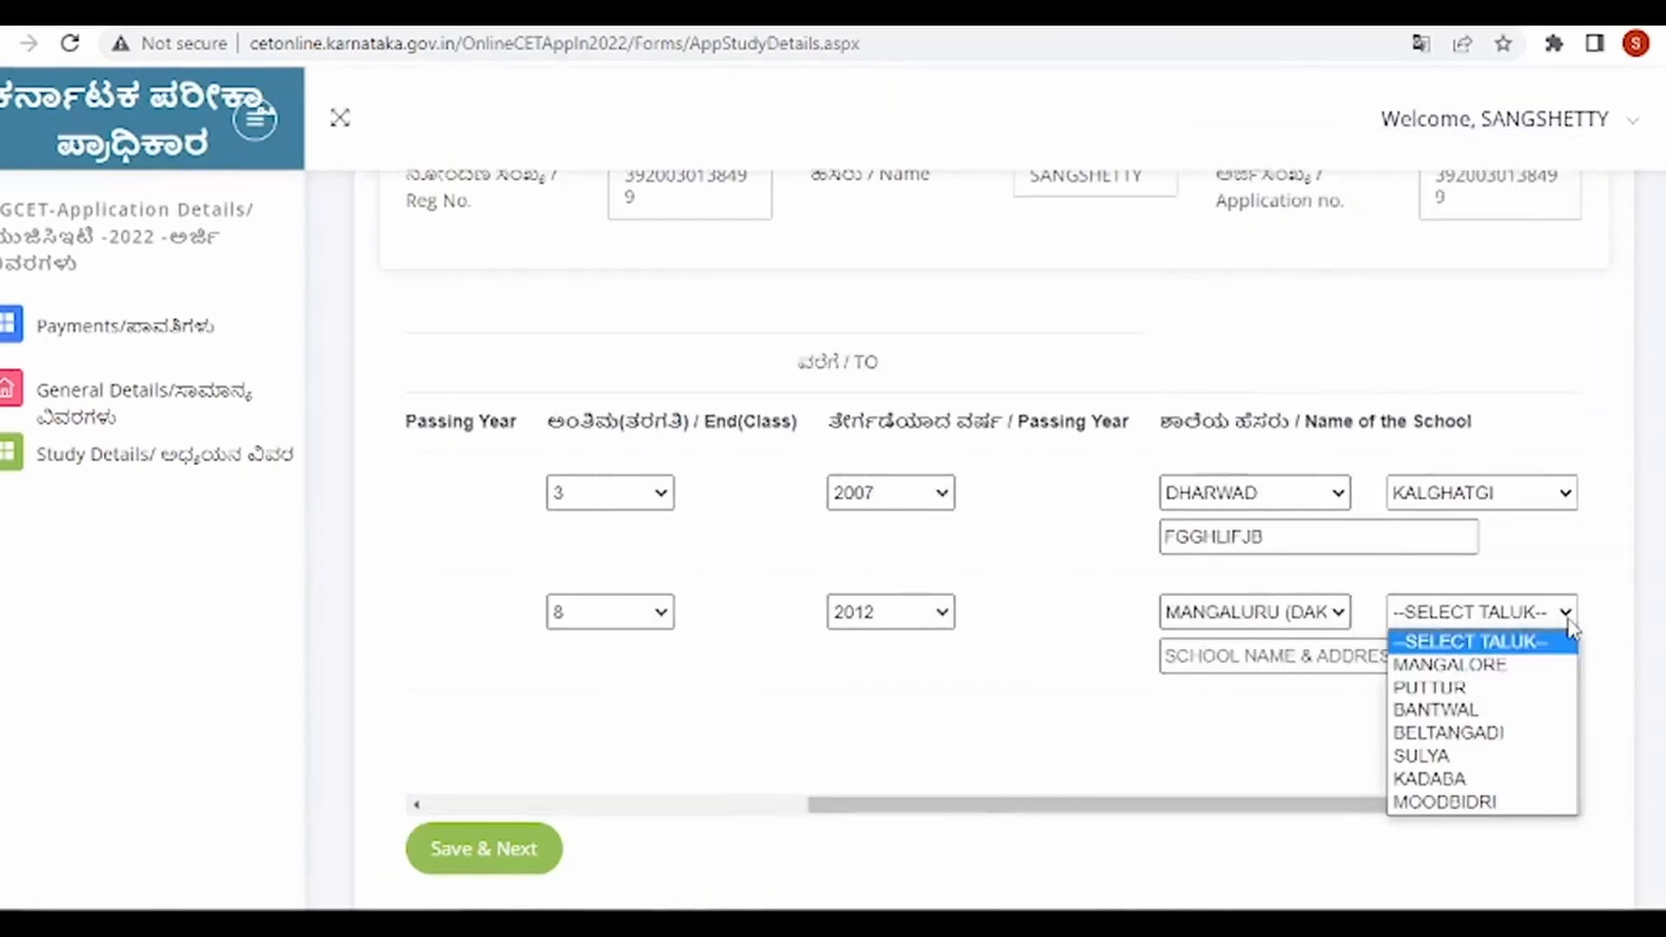
pyautogui.click(1440, 687)
pyautogui.click(1243, 665)
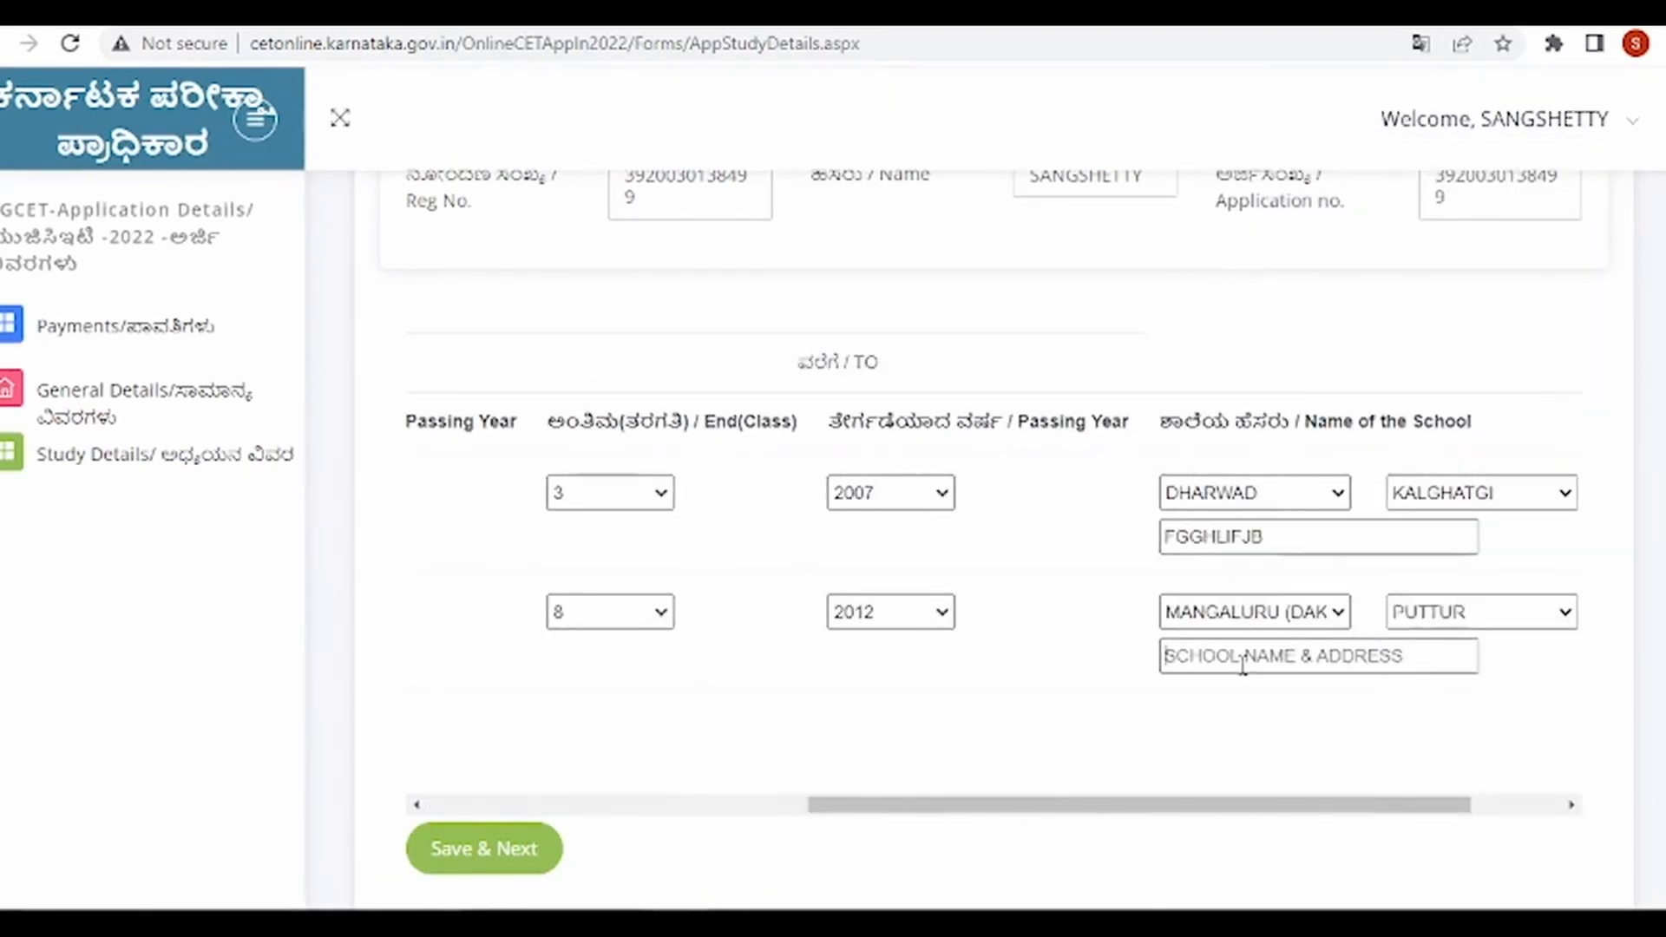
pyautogui.write('JZXGKJXH')
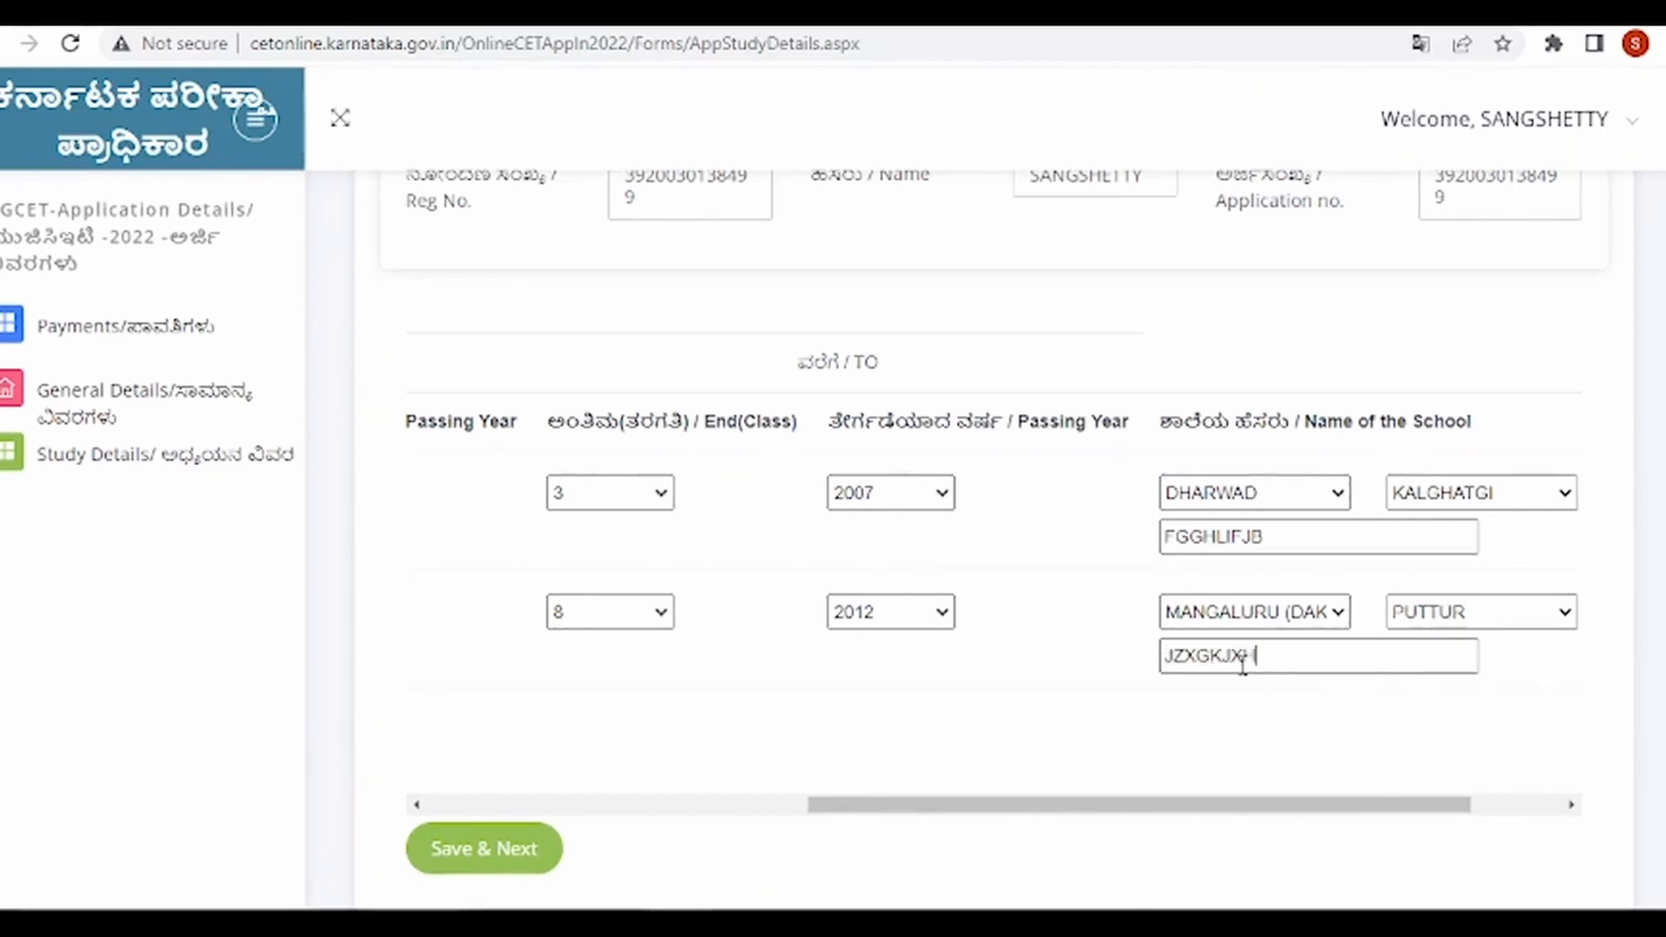
pyautogui.scroll(-2, 1243, 664)
pyautogui.hscroll(1, 1242, 665)
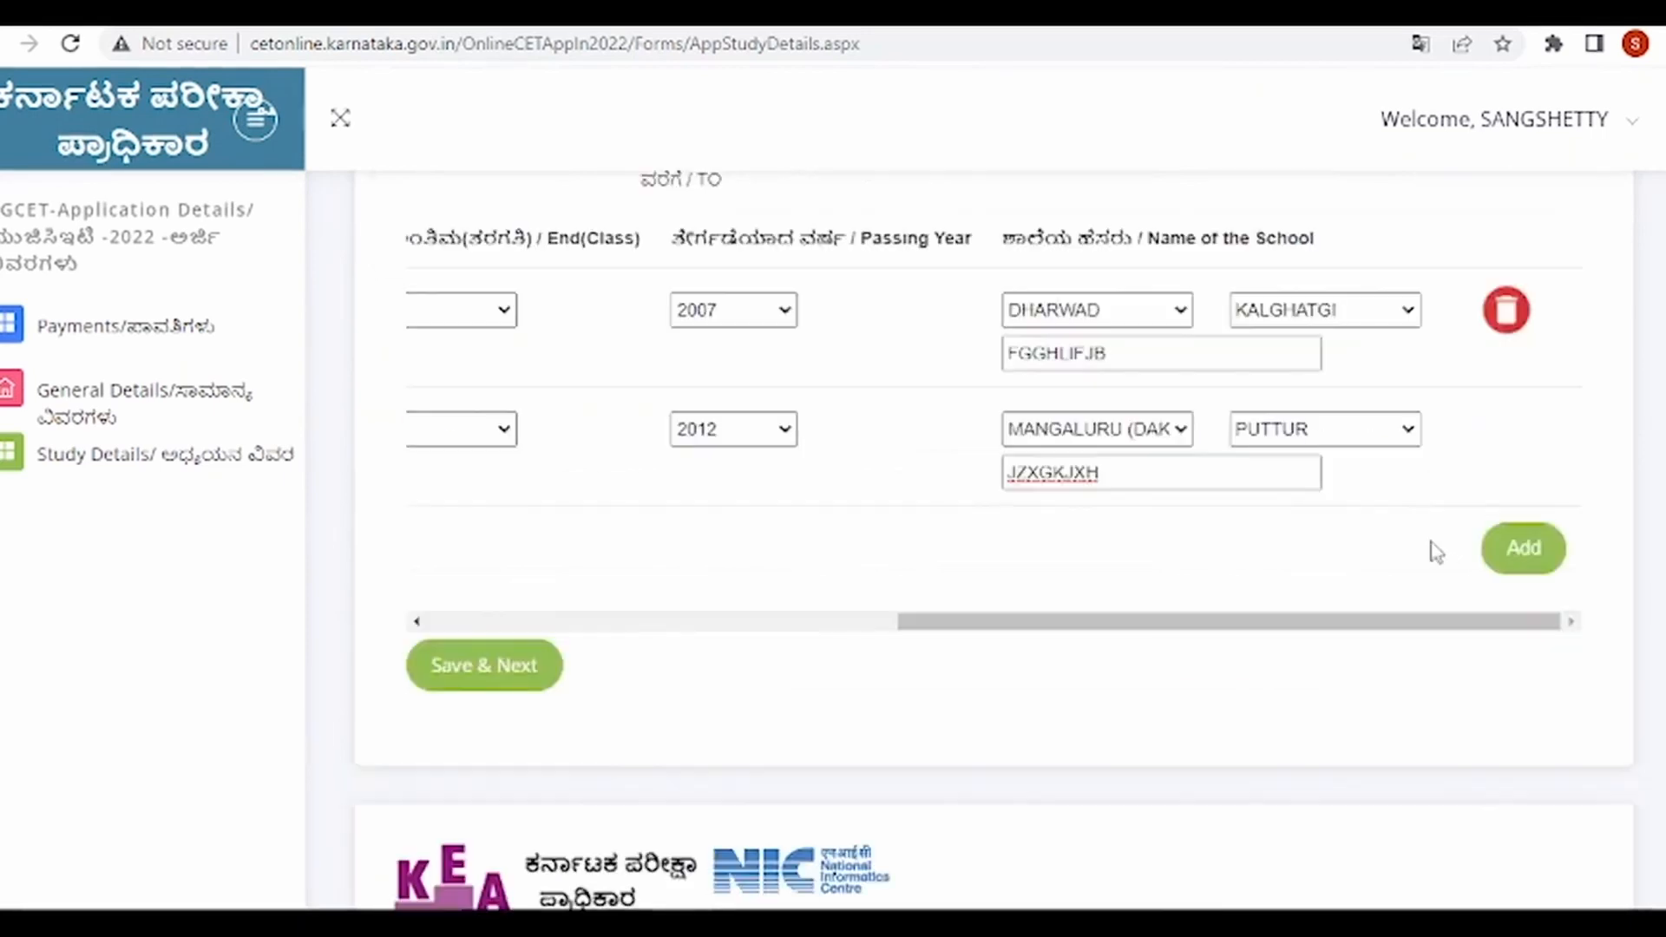
# Step: Add a third schooling row starting in 2013 and ending at class 12 in 2016
pyautogui.click(1498, 551)
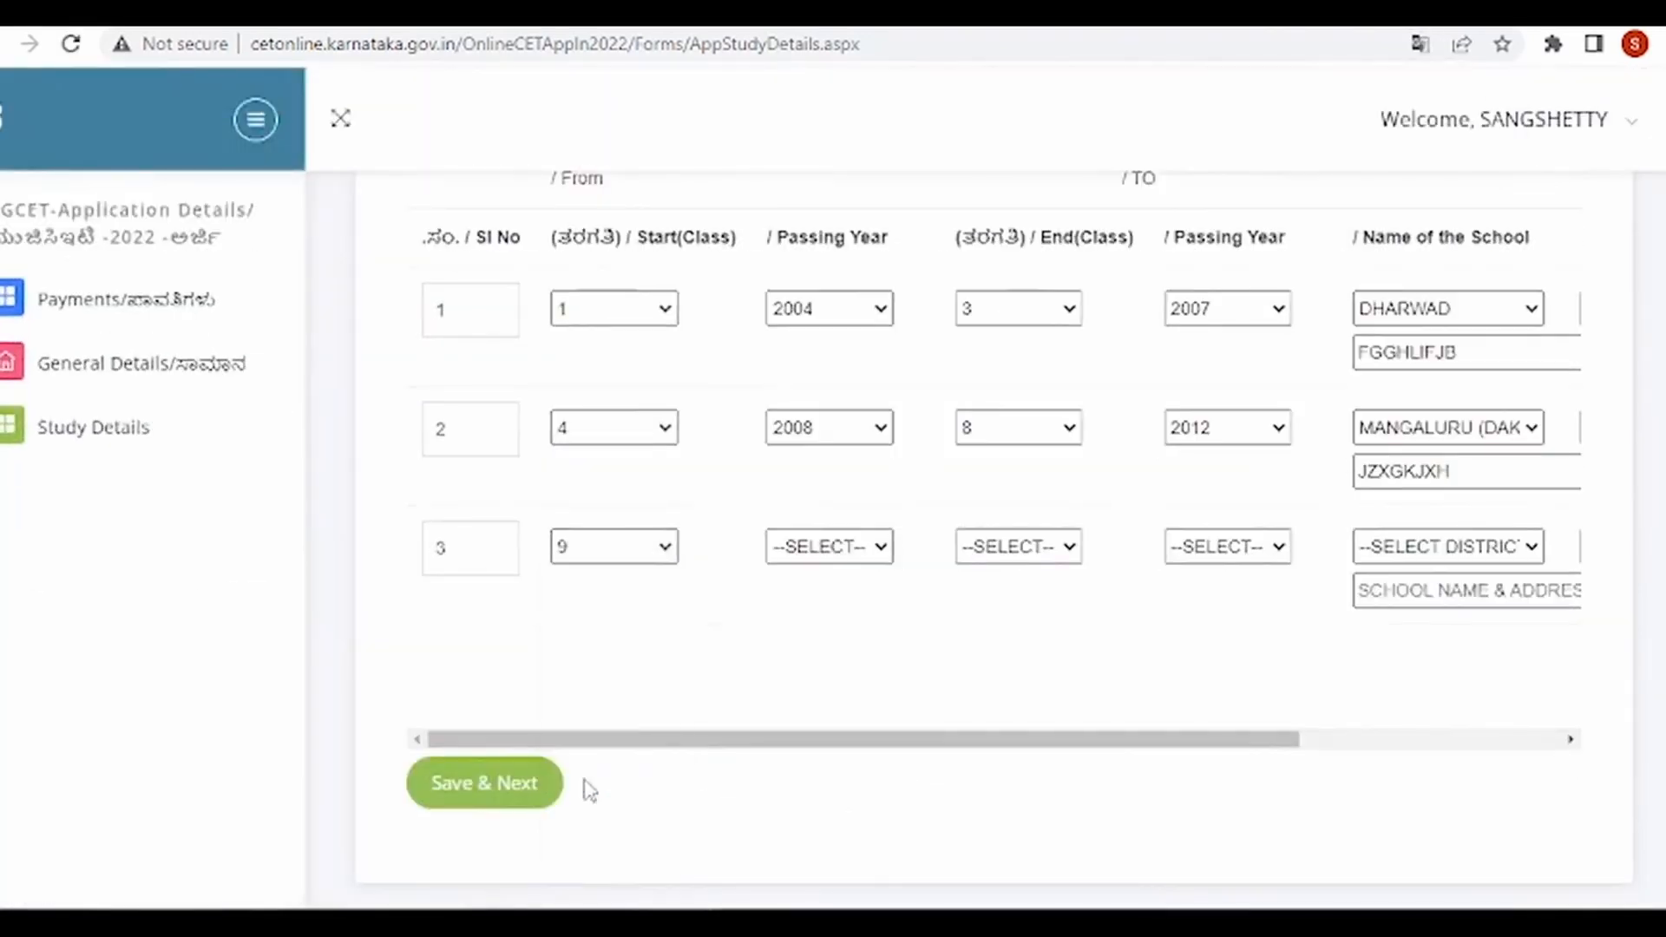
pyautogui.click(884, 552)
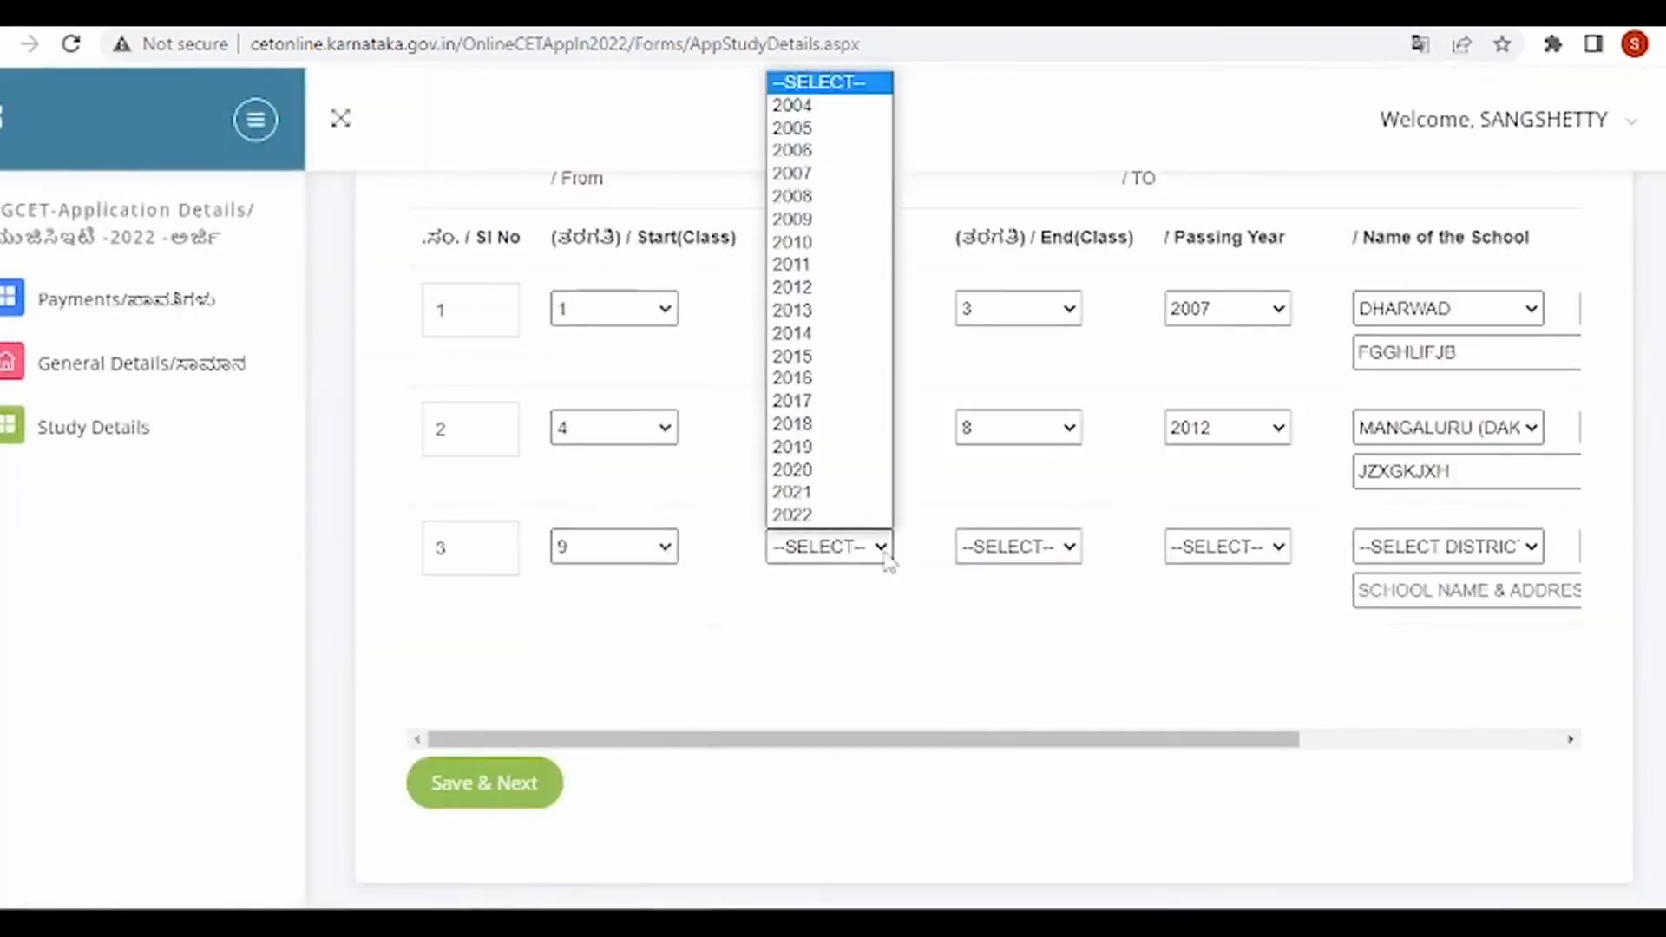
pyautogui.click(788, 311)
pyautogui.click(1069, 553)
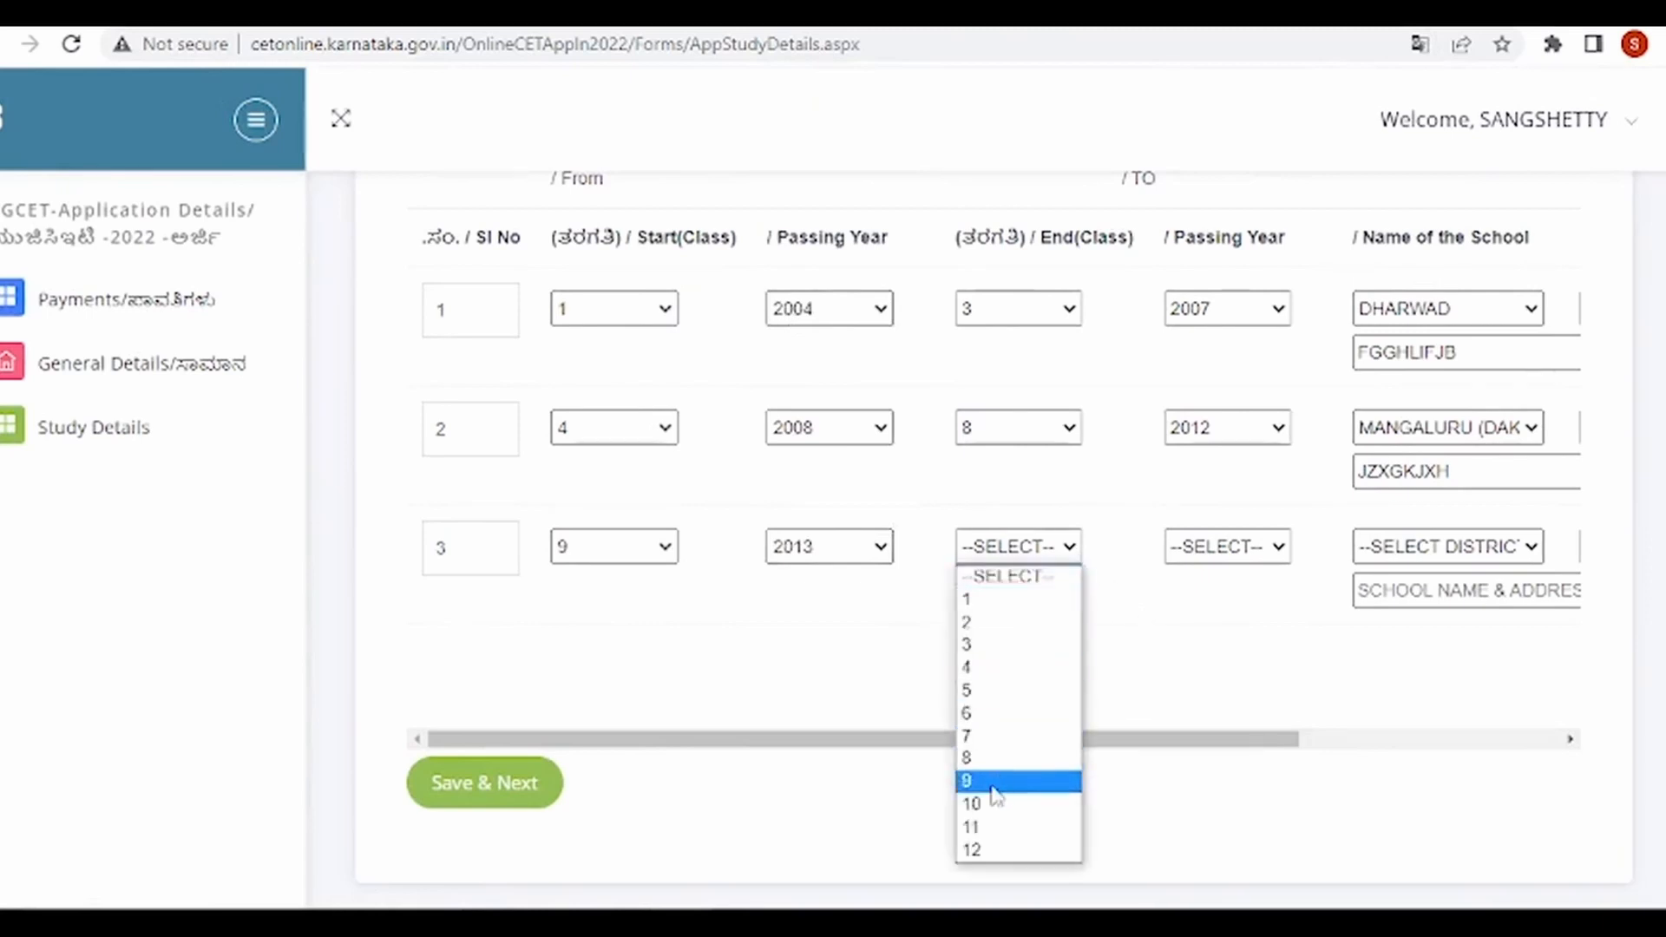
pyautogui.click(989, 851)
pyautogui.click(1275, 547)
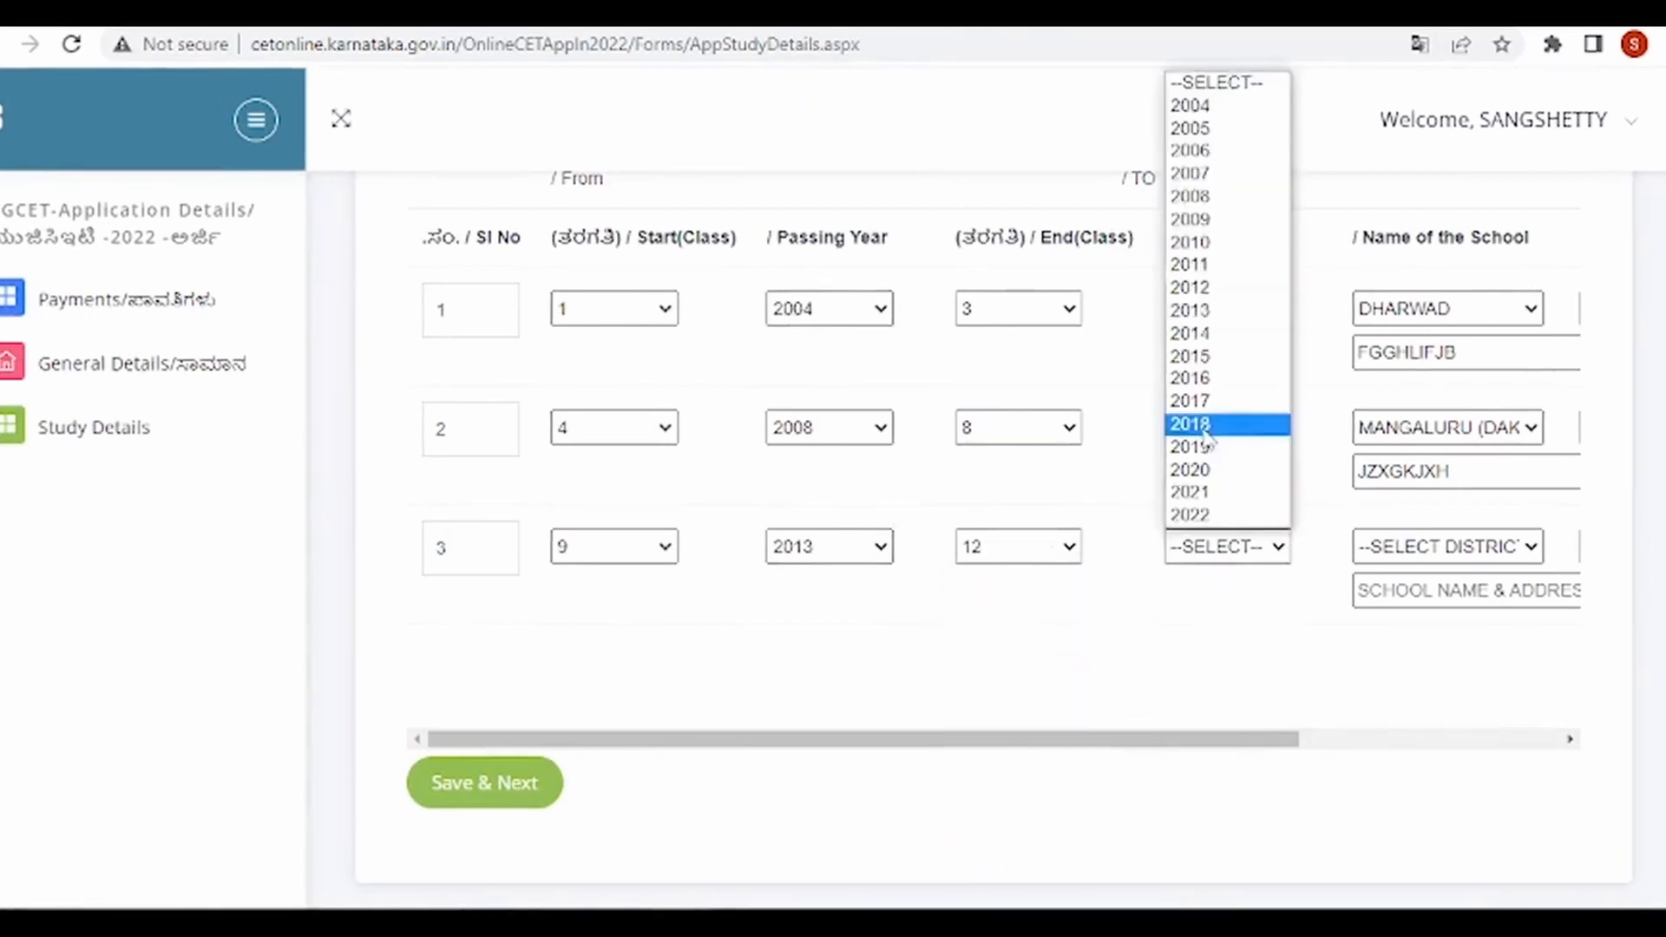
pyautogui.click(1206, 425)
# Step: Pick the third row's district and save the study details
pyautogui.click(1528, 546)
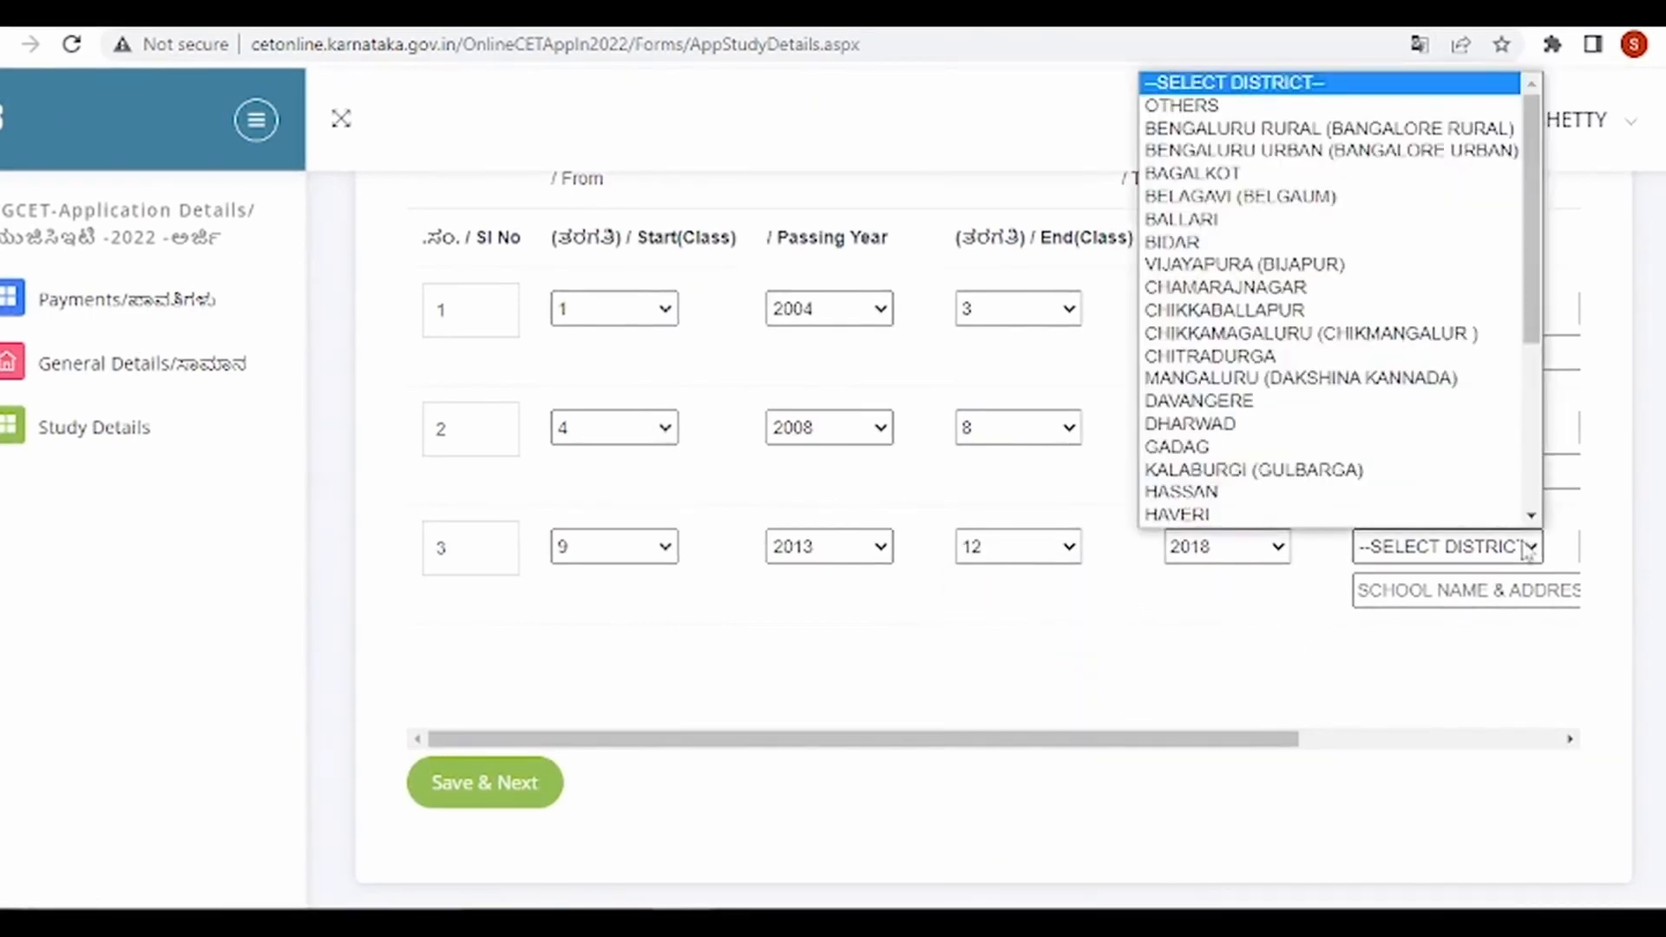
pyautogui.scroll(-1, 1202, 466)
pyautogui.click(1202, 468)
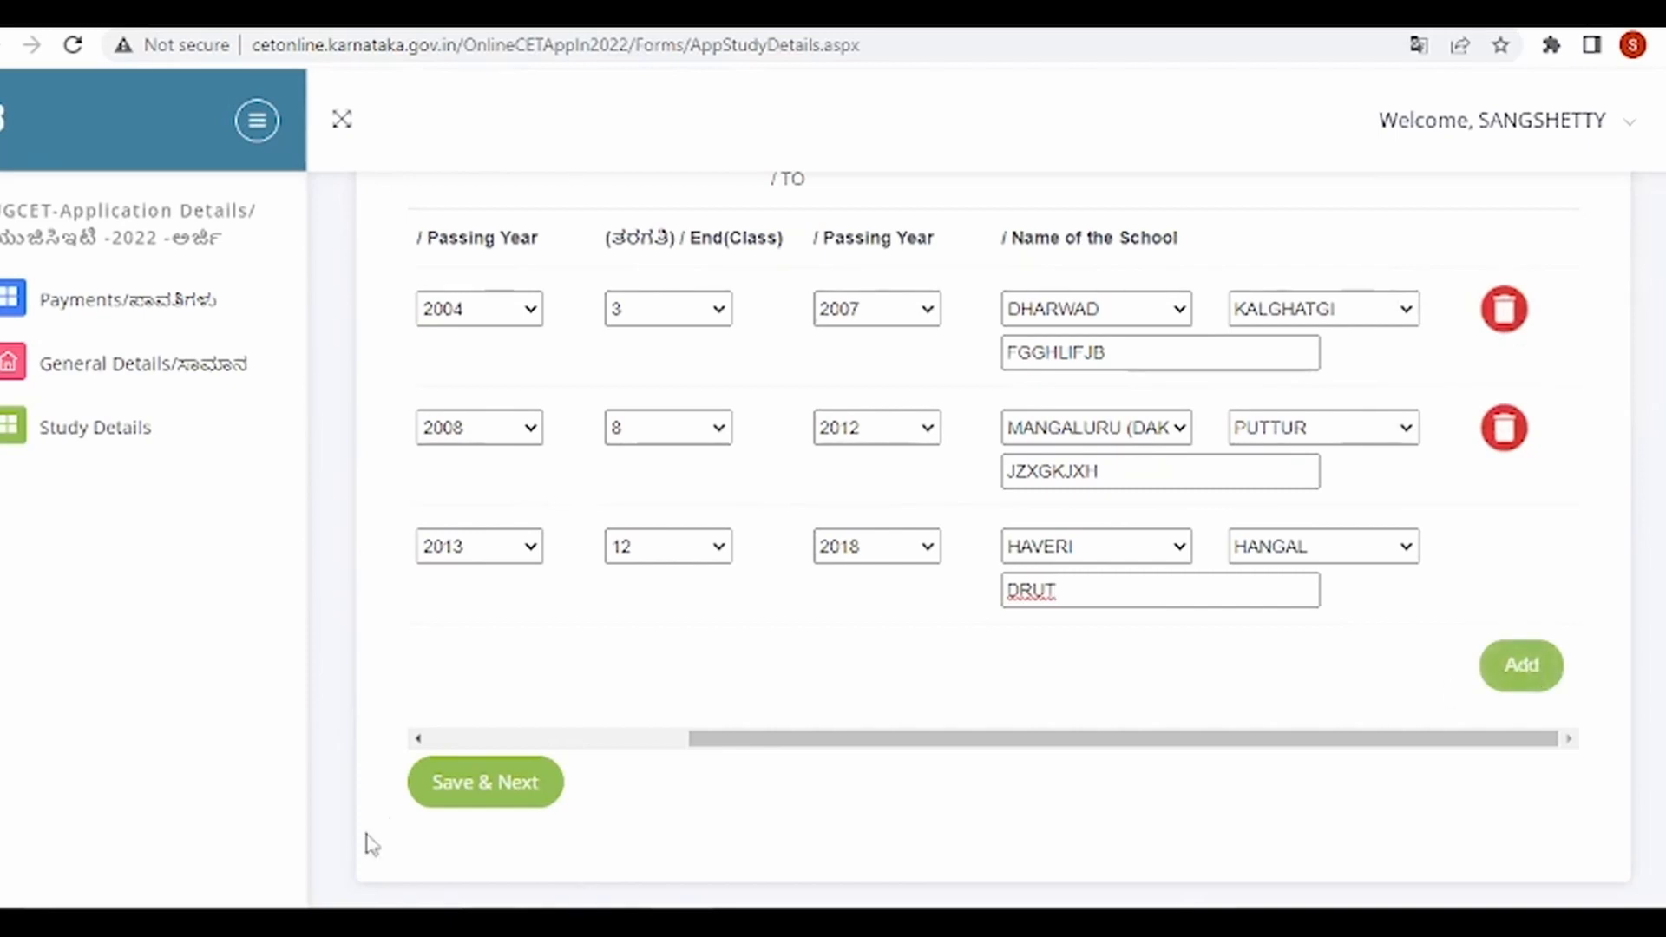
pyautogui.click(484, 794)
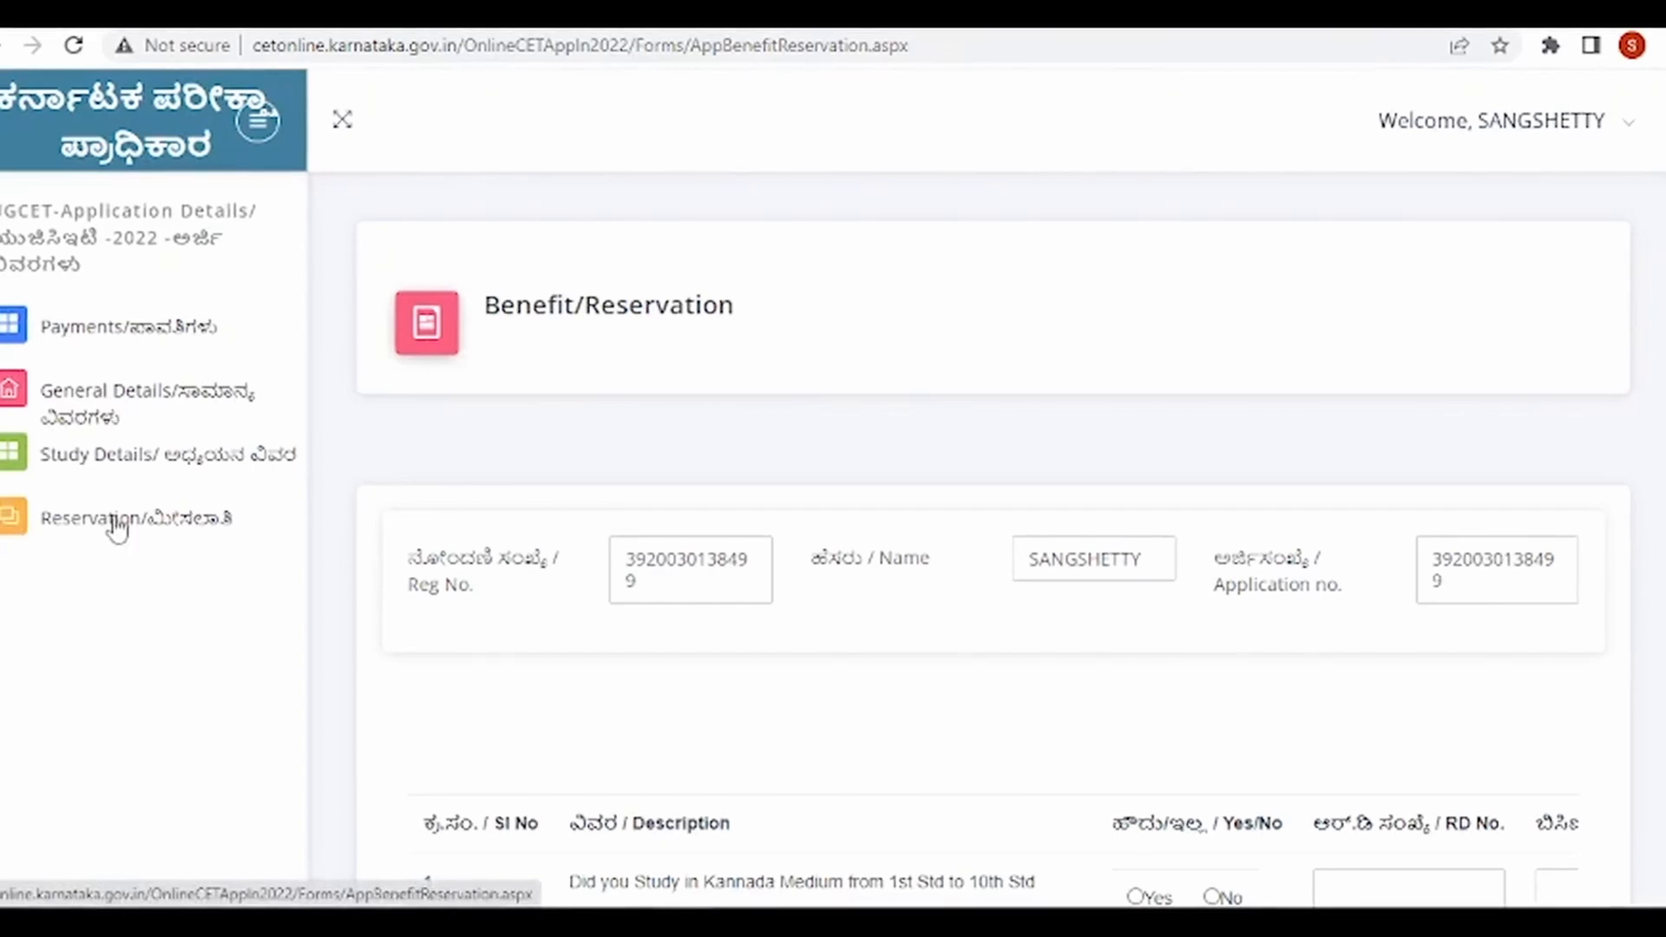
pyautogui.scroll(-3, 117, 527)
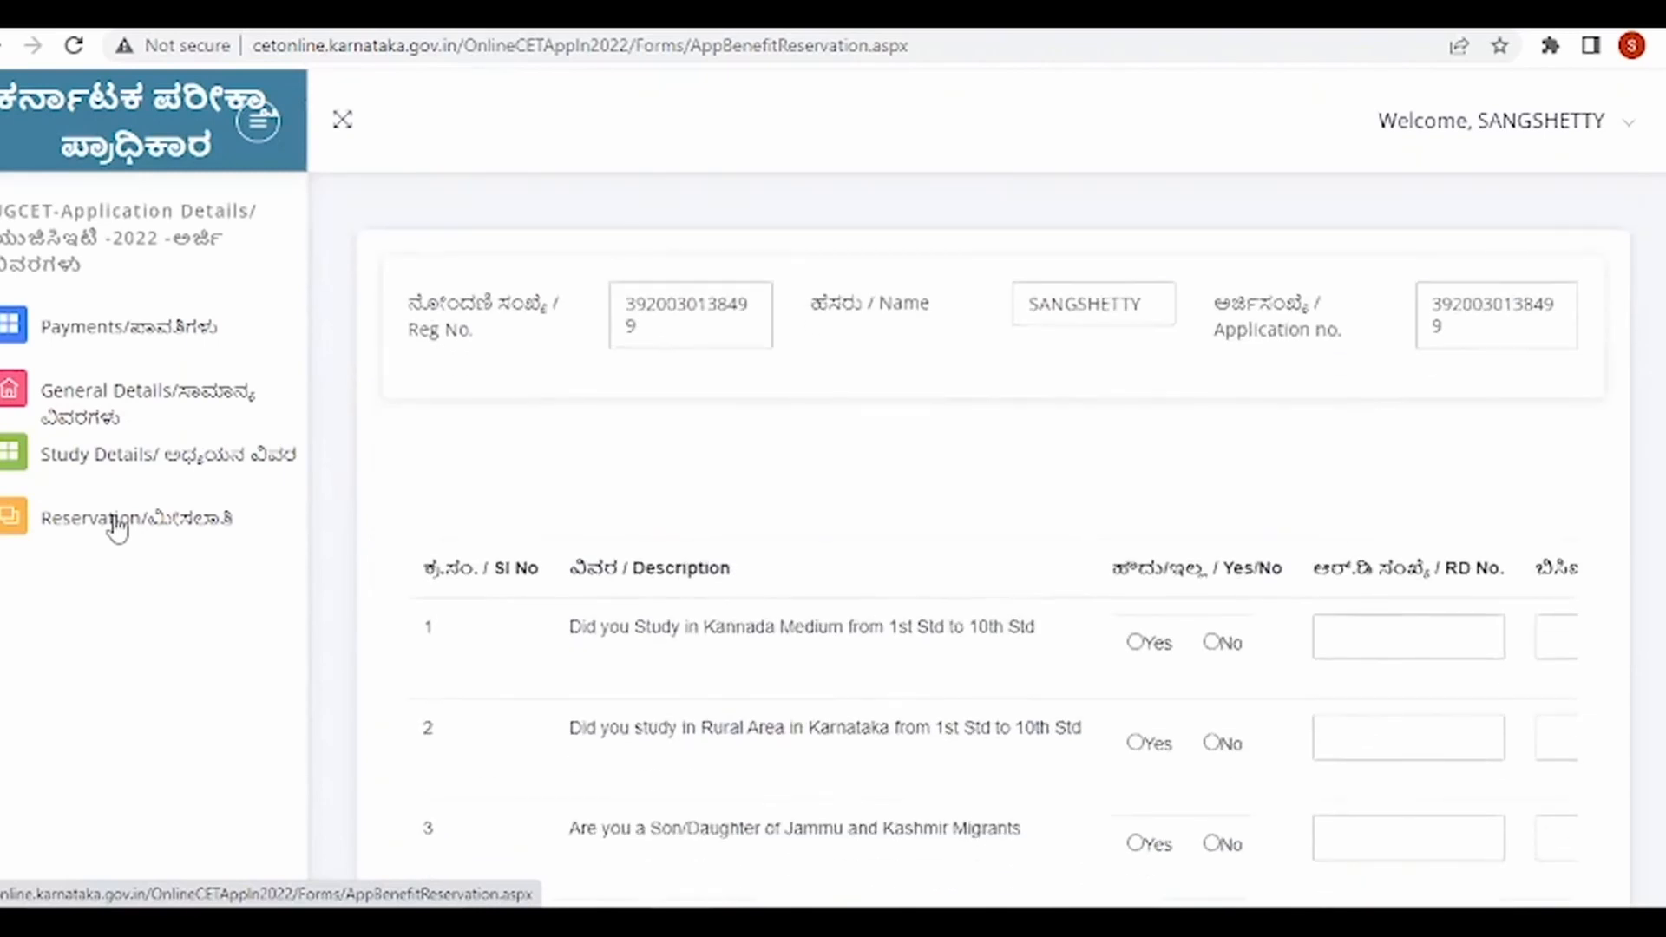
pyautogui.scroll(-2, 118, 528)
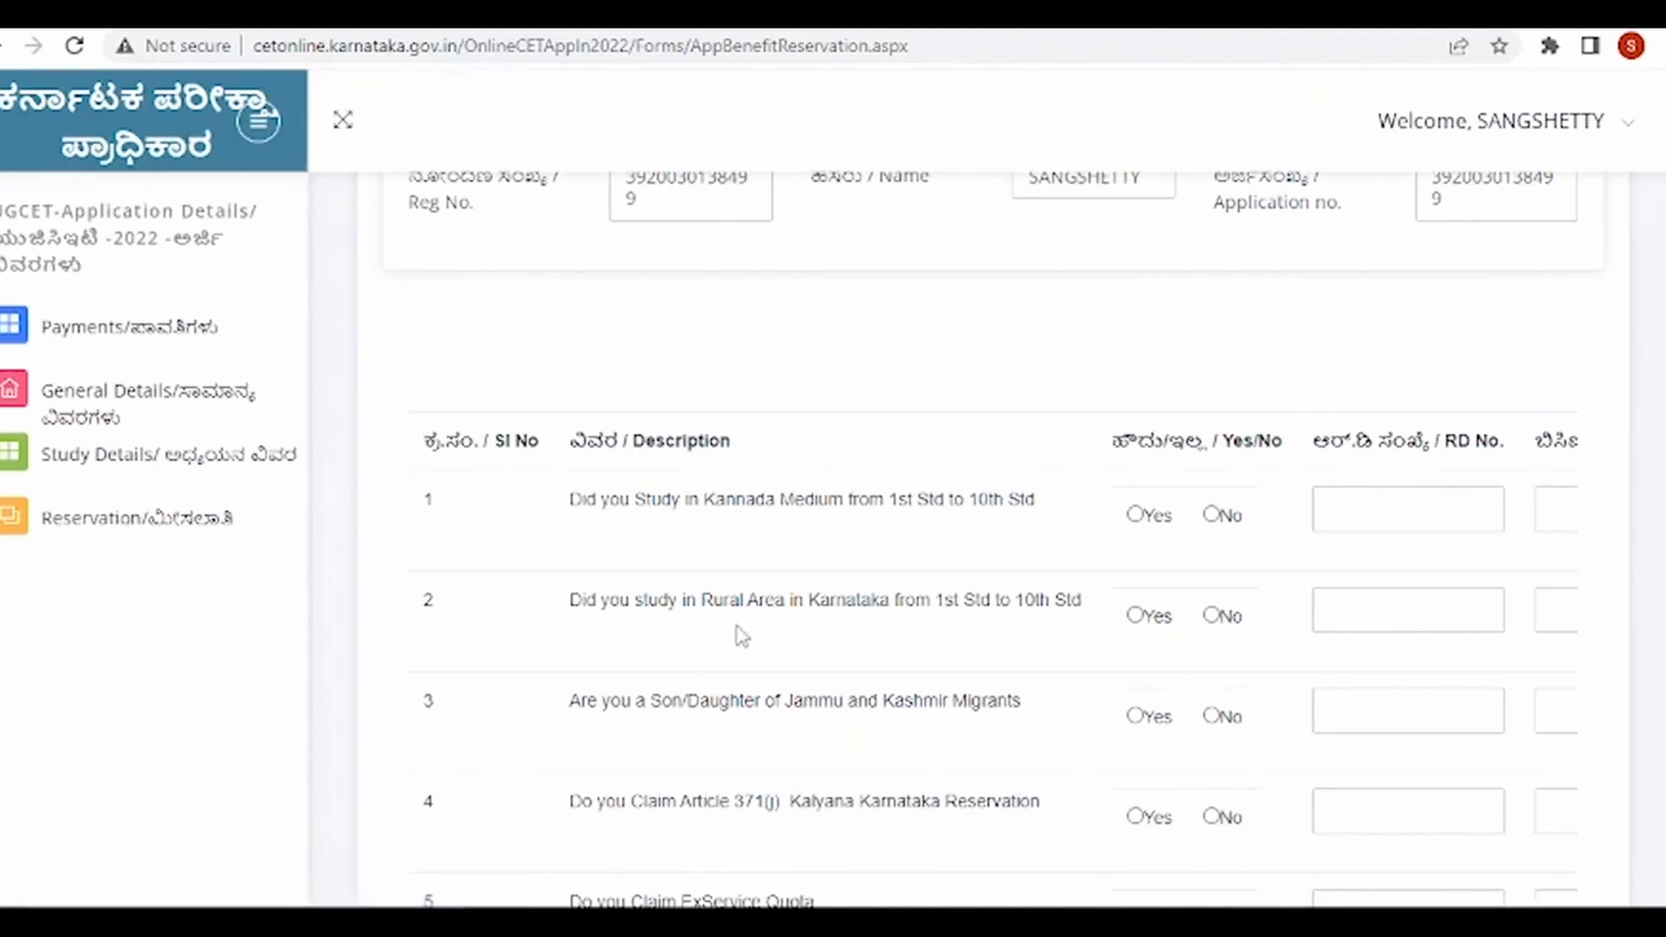
pyautogui.scroll(-3, 766, 755)
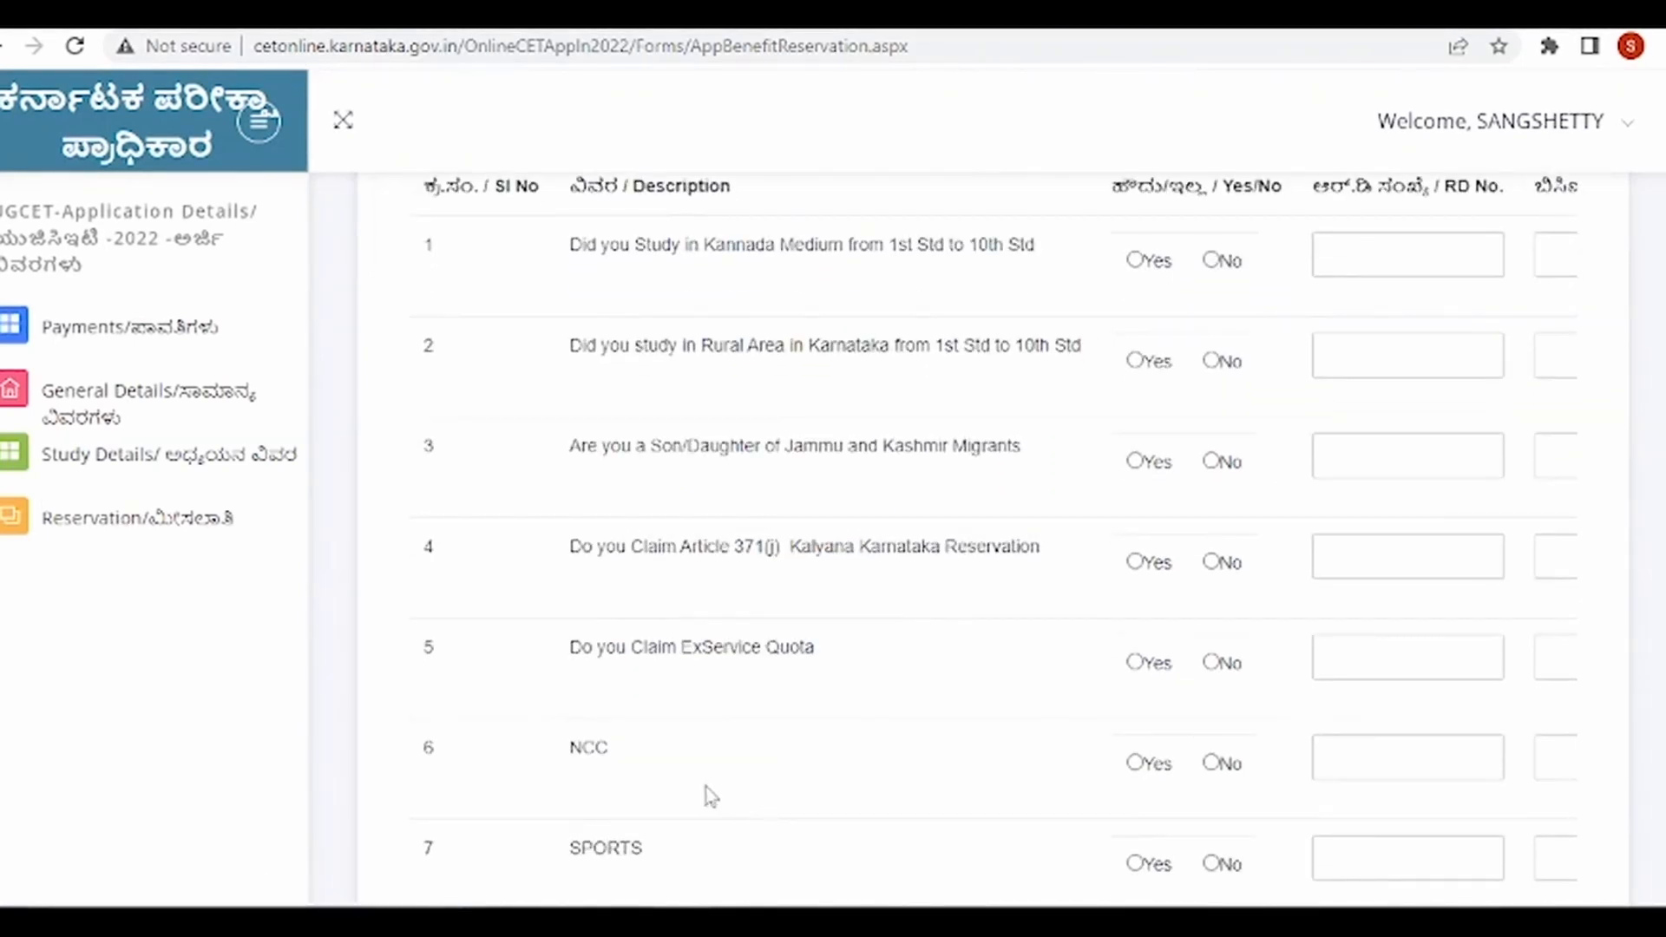
pyautogui.scroll(-3, 673, 776)
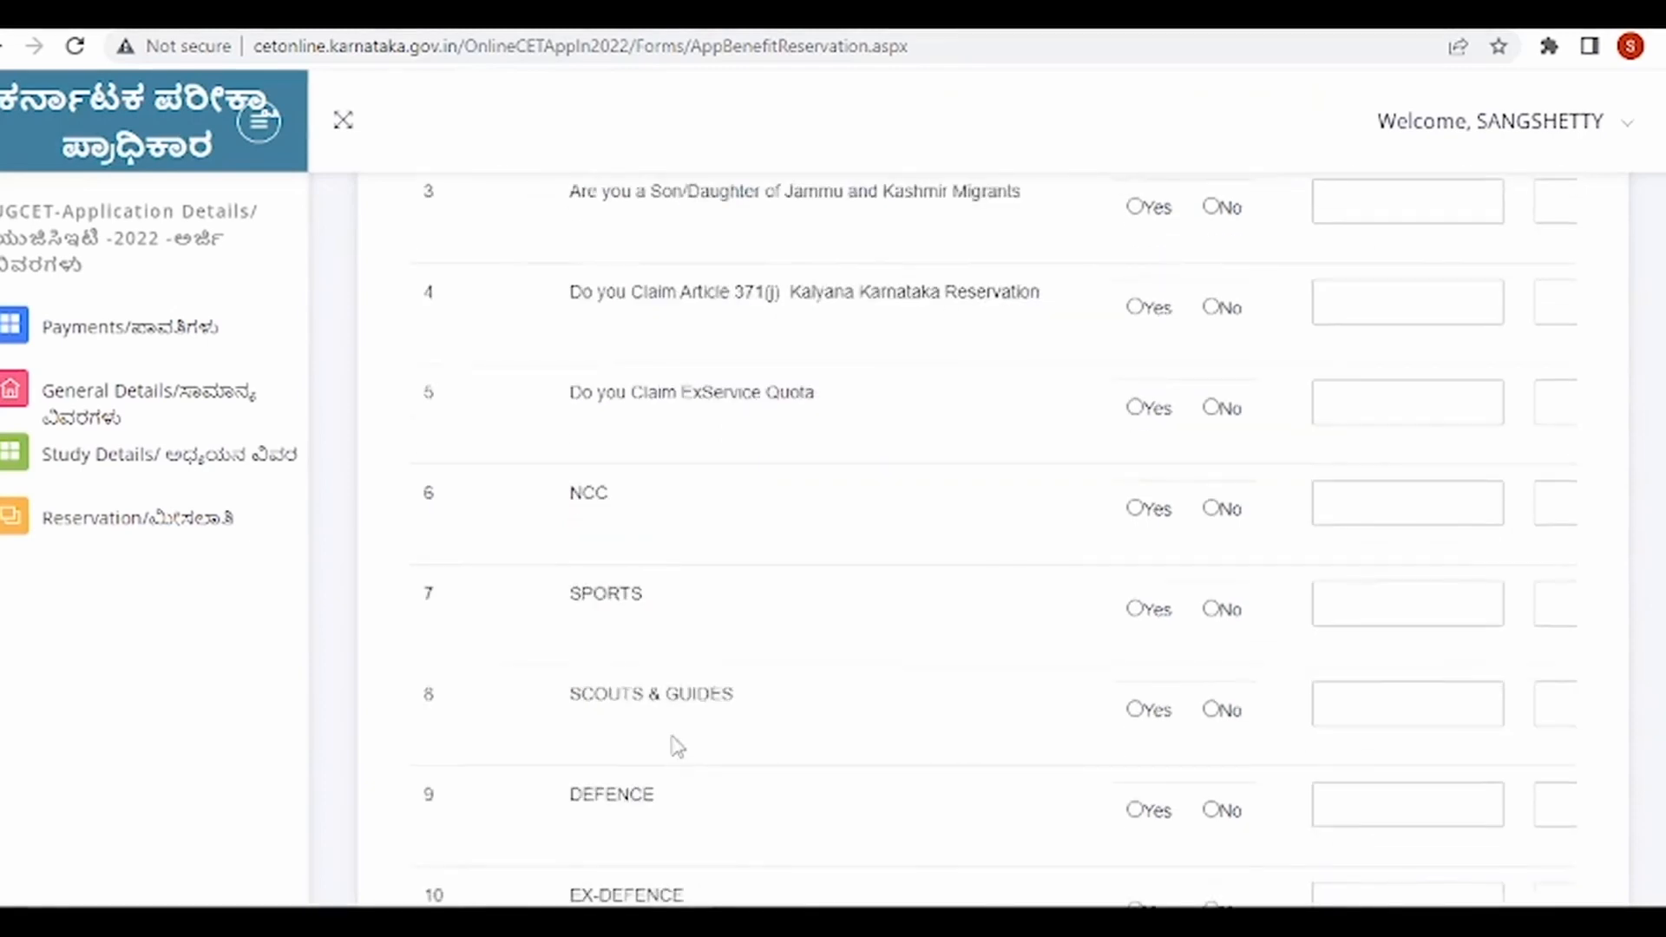
pyautogui.scroll(-3, 677, 856)
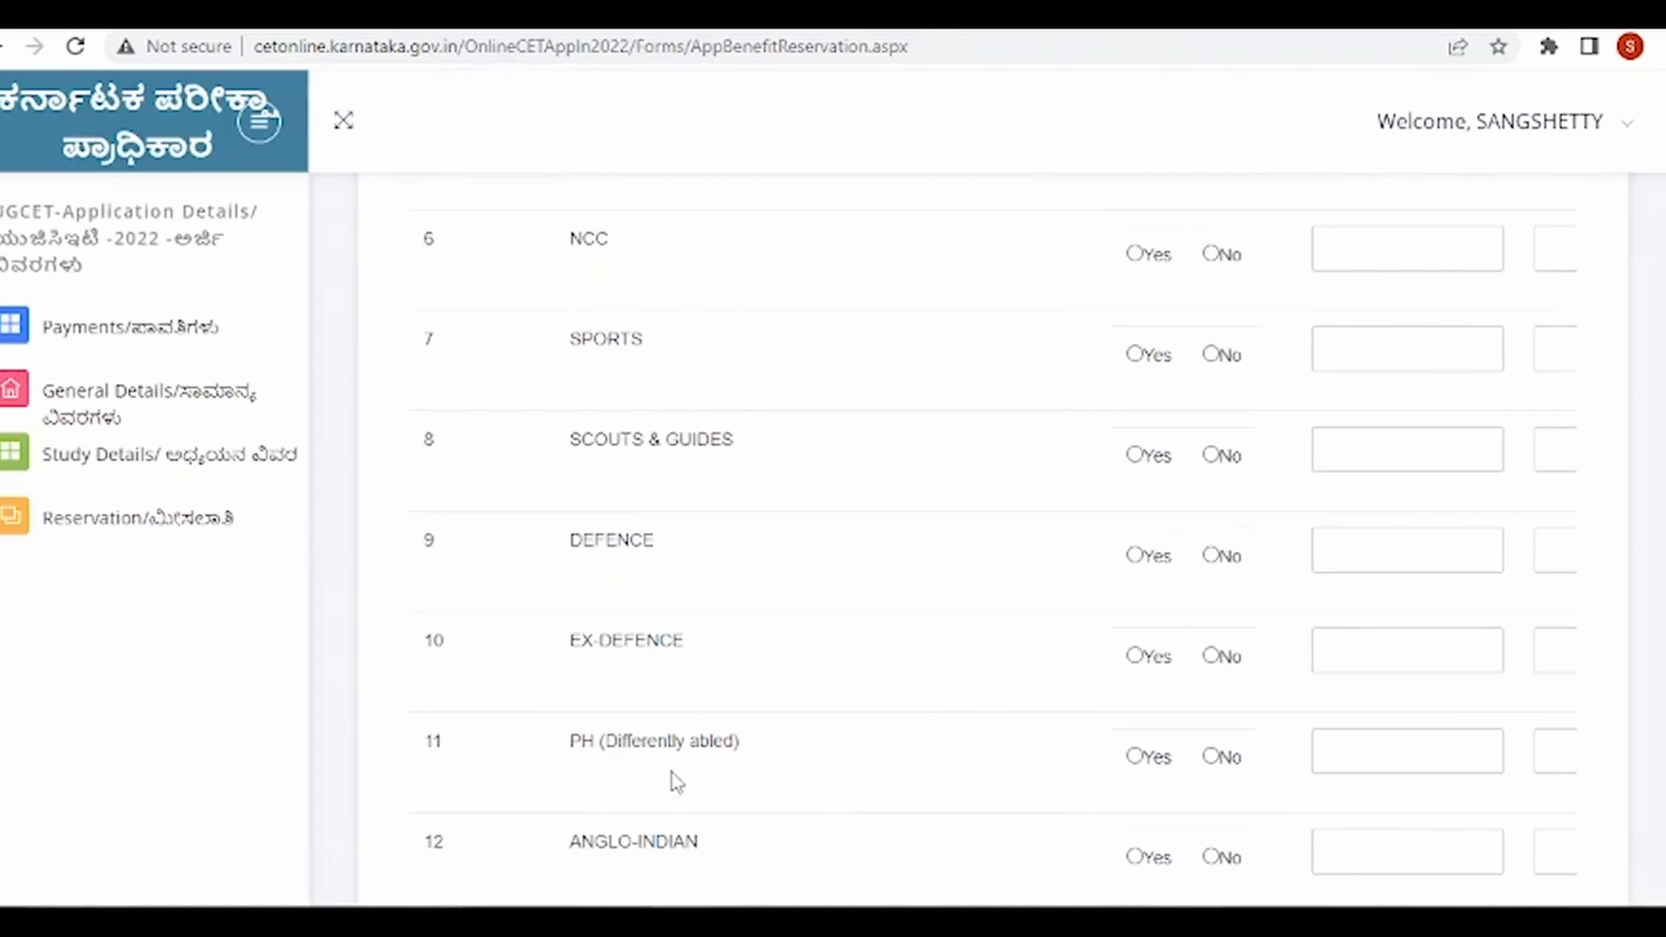
pyautogui.scroll(-3, 673, 846)
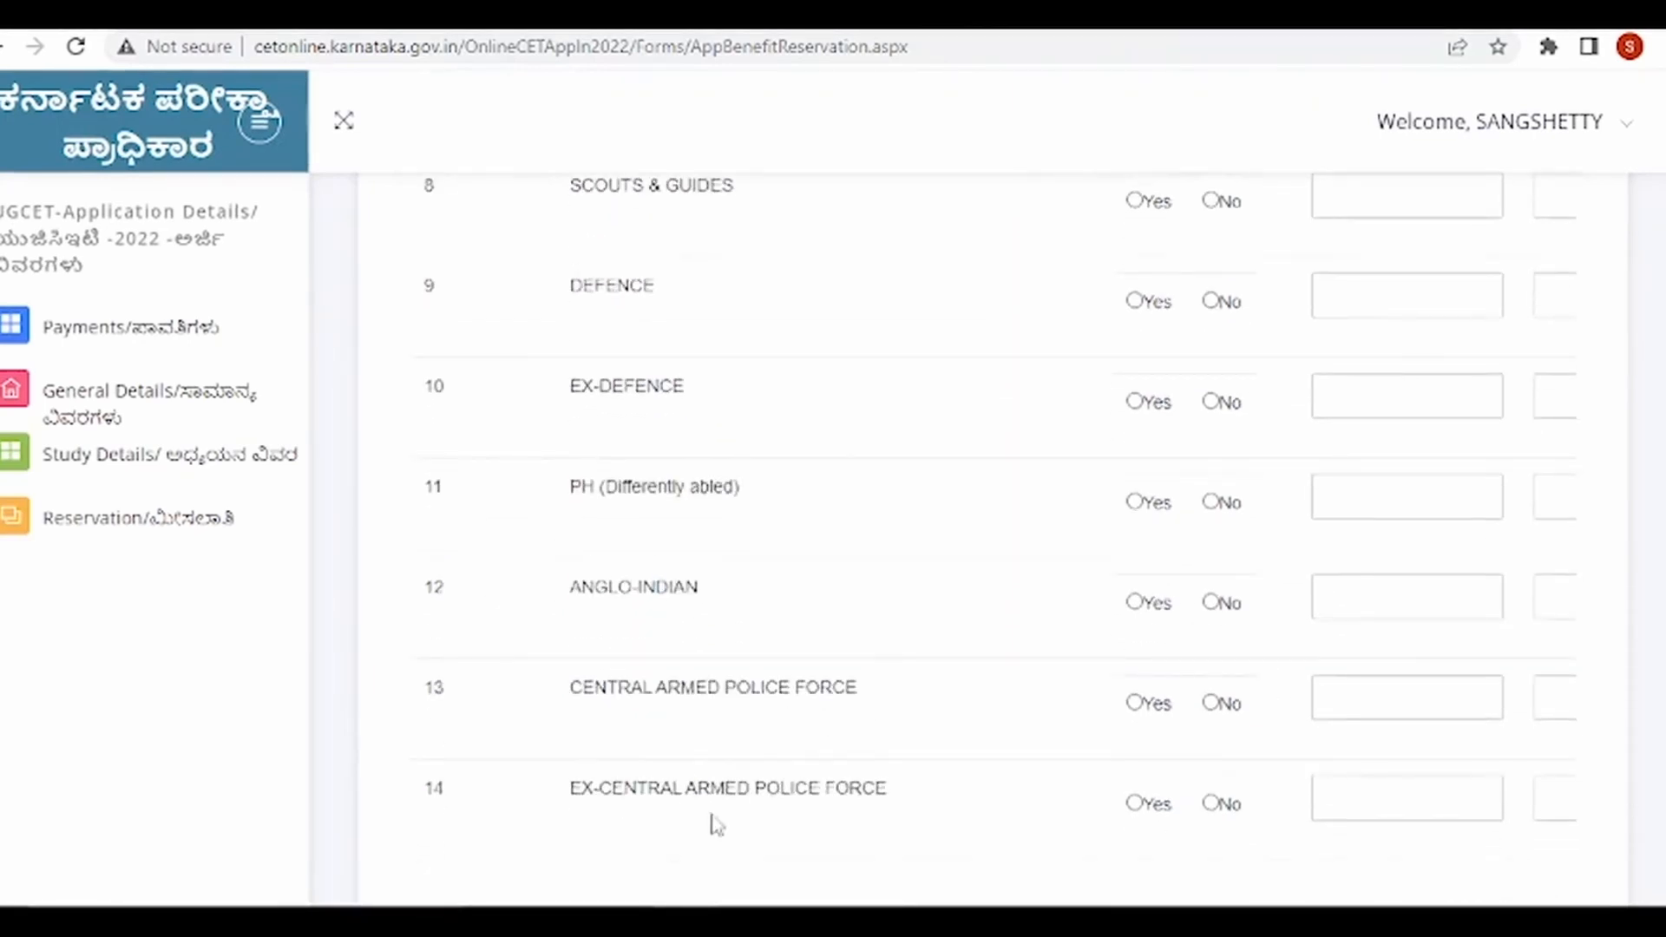
pyautogui.scroll(-4, 713, 824)
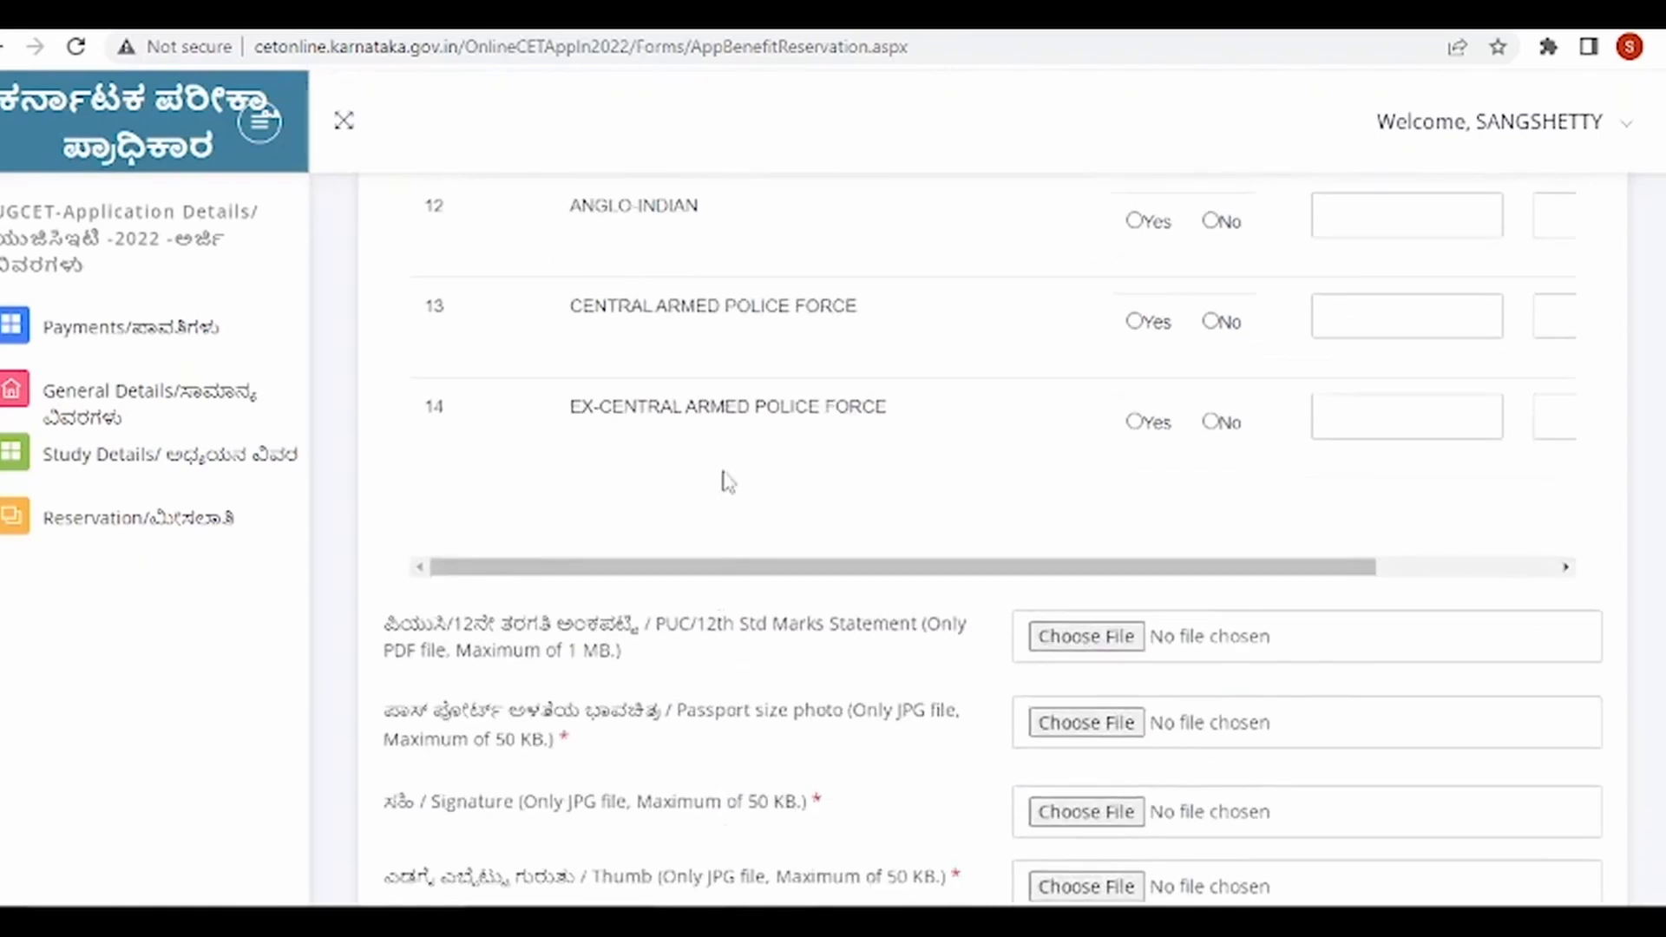
pyautogui.scroll(12, 736, 482)
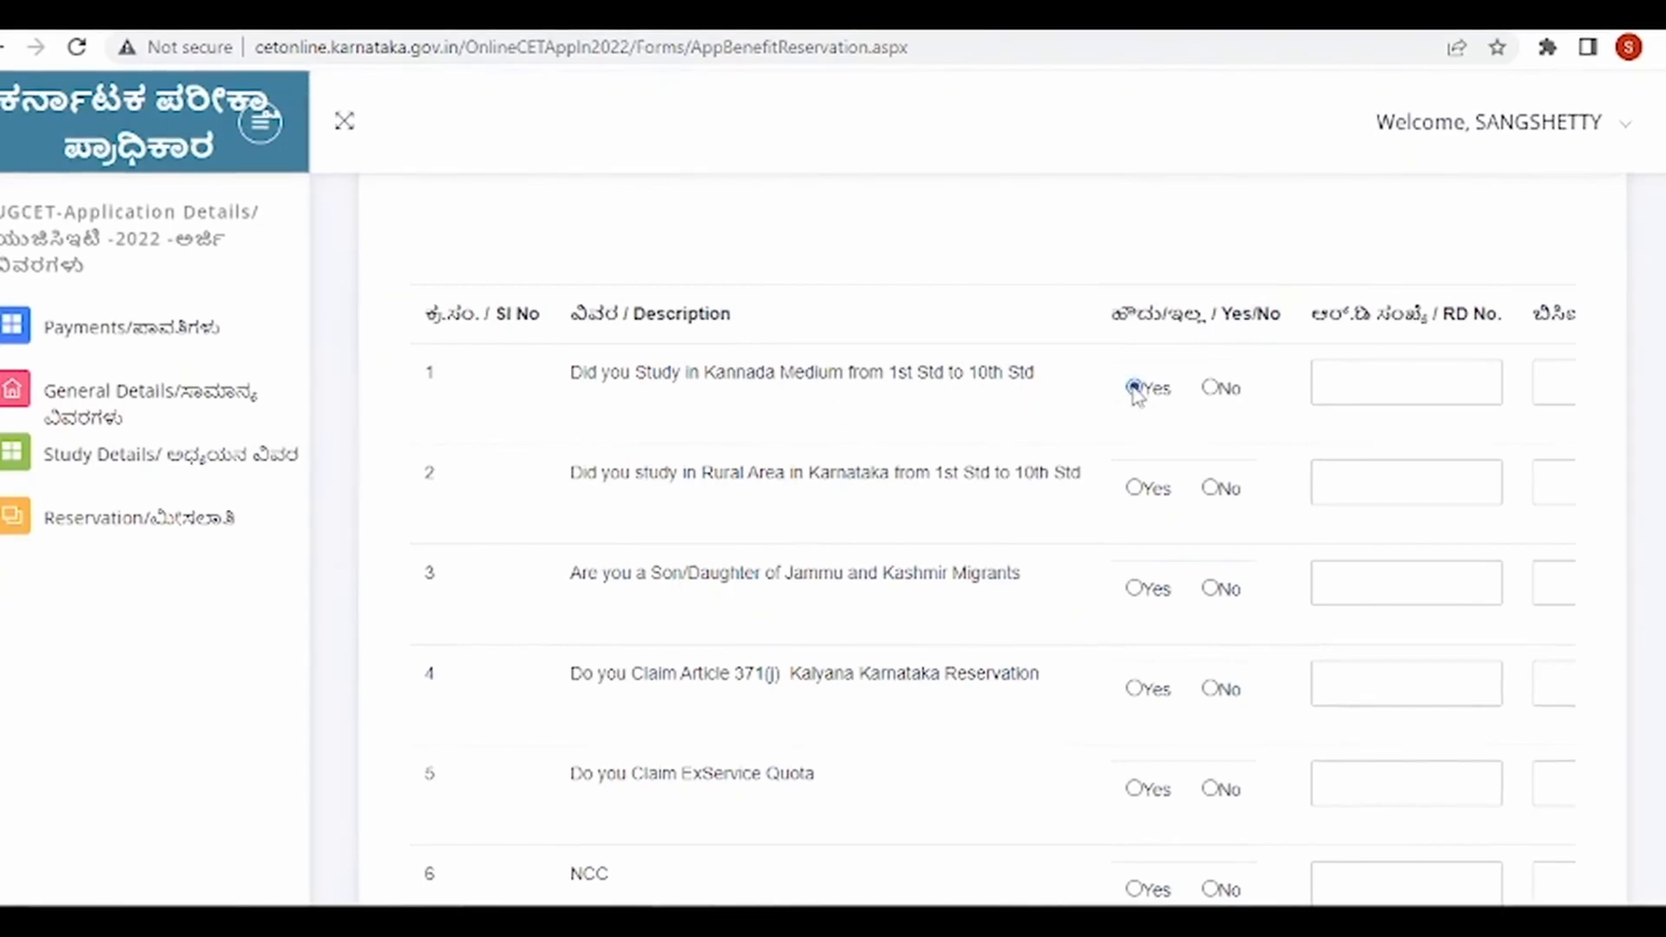
# Step: Answer Yes to Kannada medium and to studying in a rural area
pyautogui.click(1222, 389)
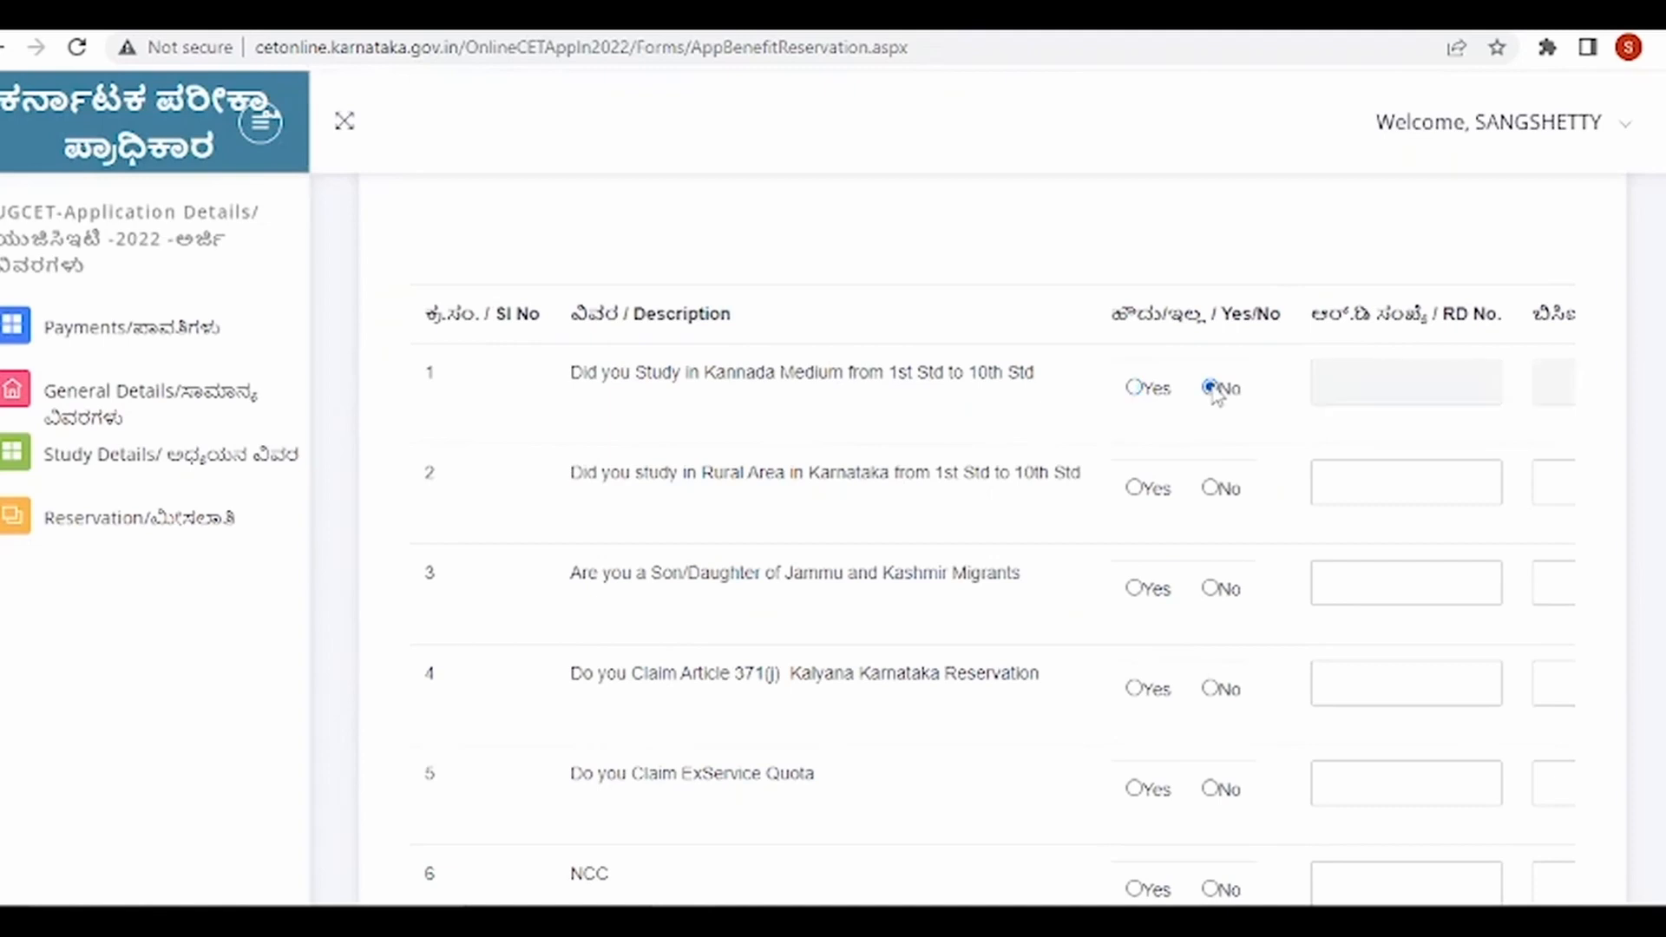
pyautogui.click(1136, 388)
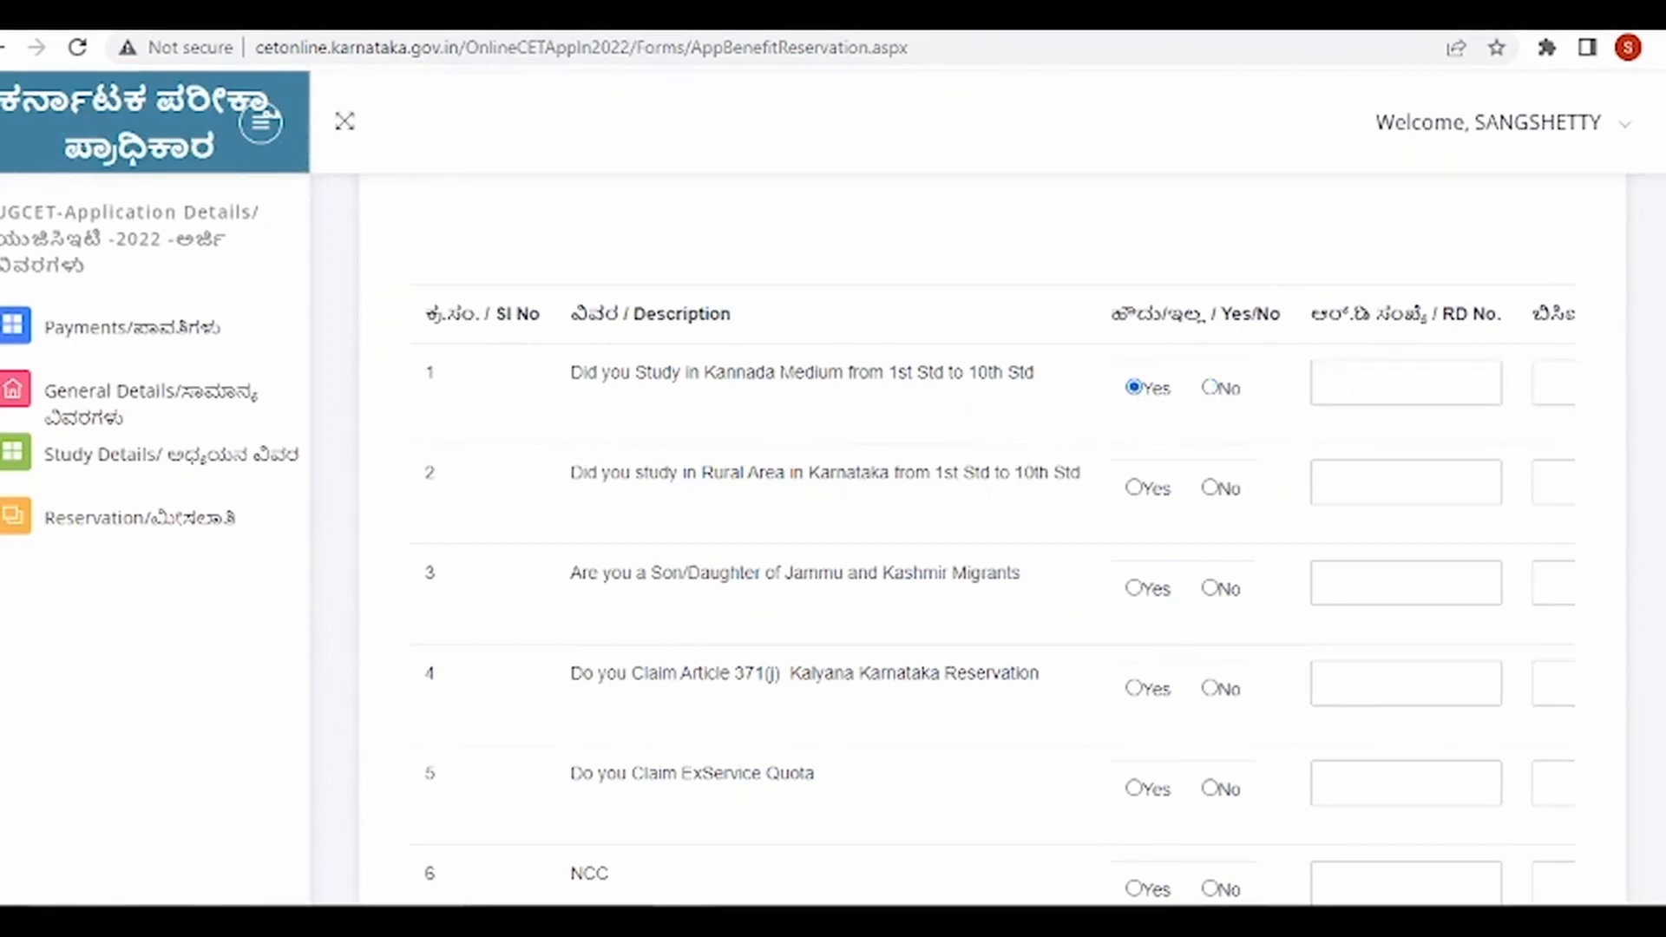
pyautogui.scroll(-1, 1268, 275)
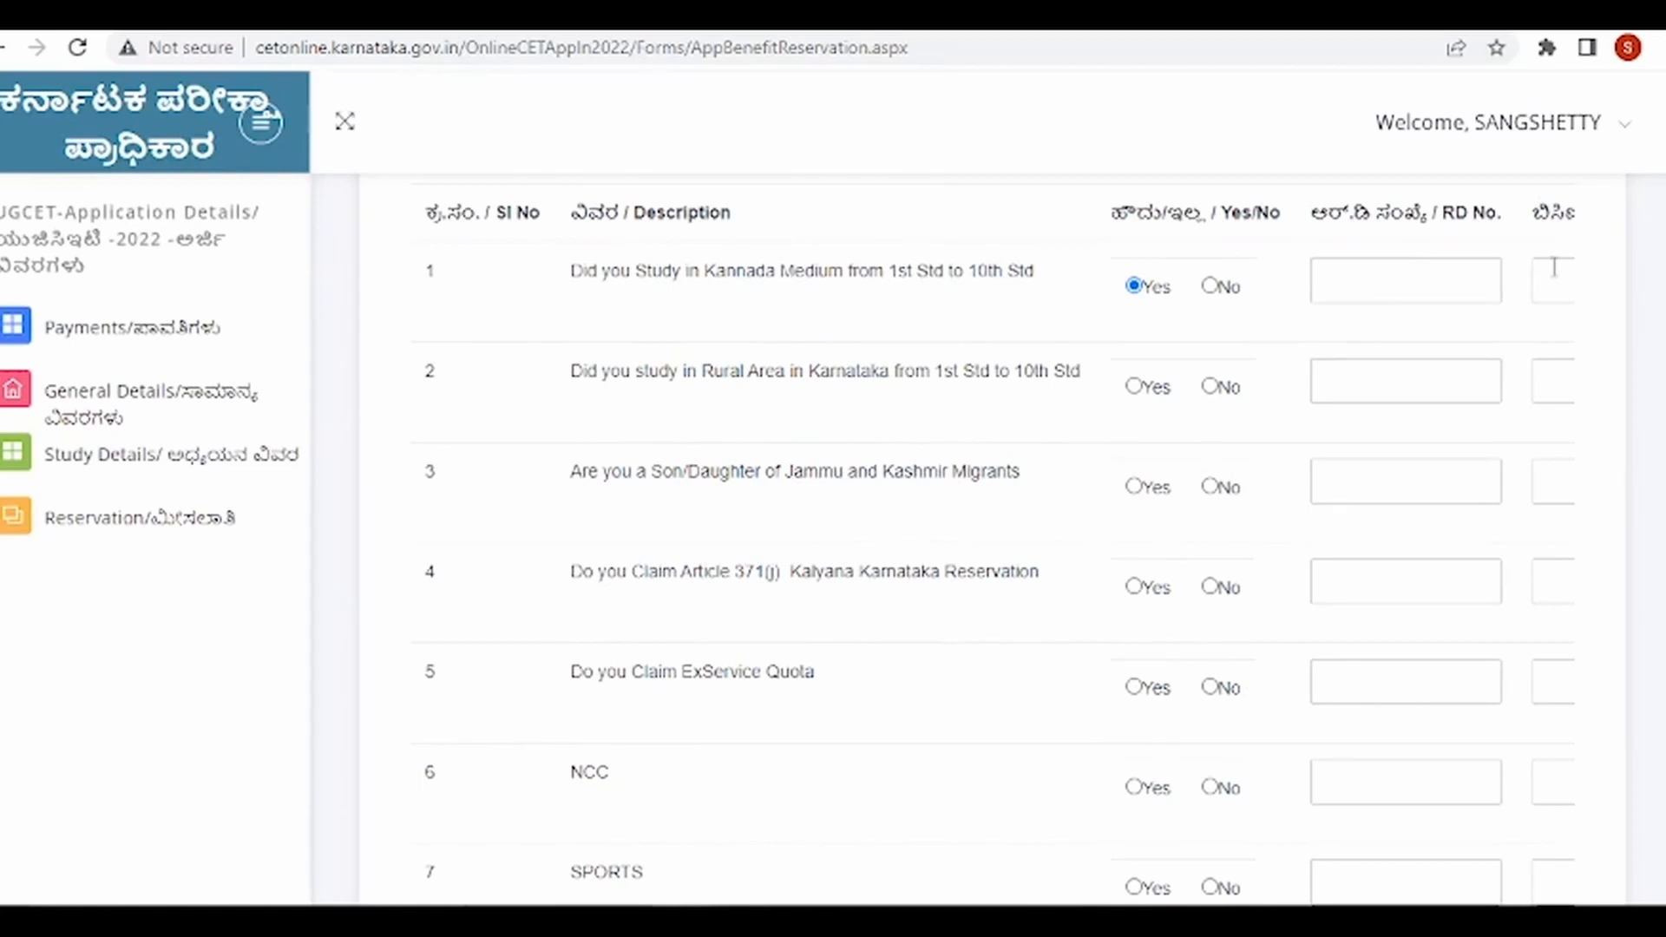
pyautogui.click(1134, 387)
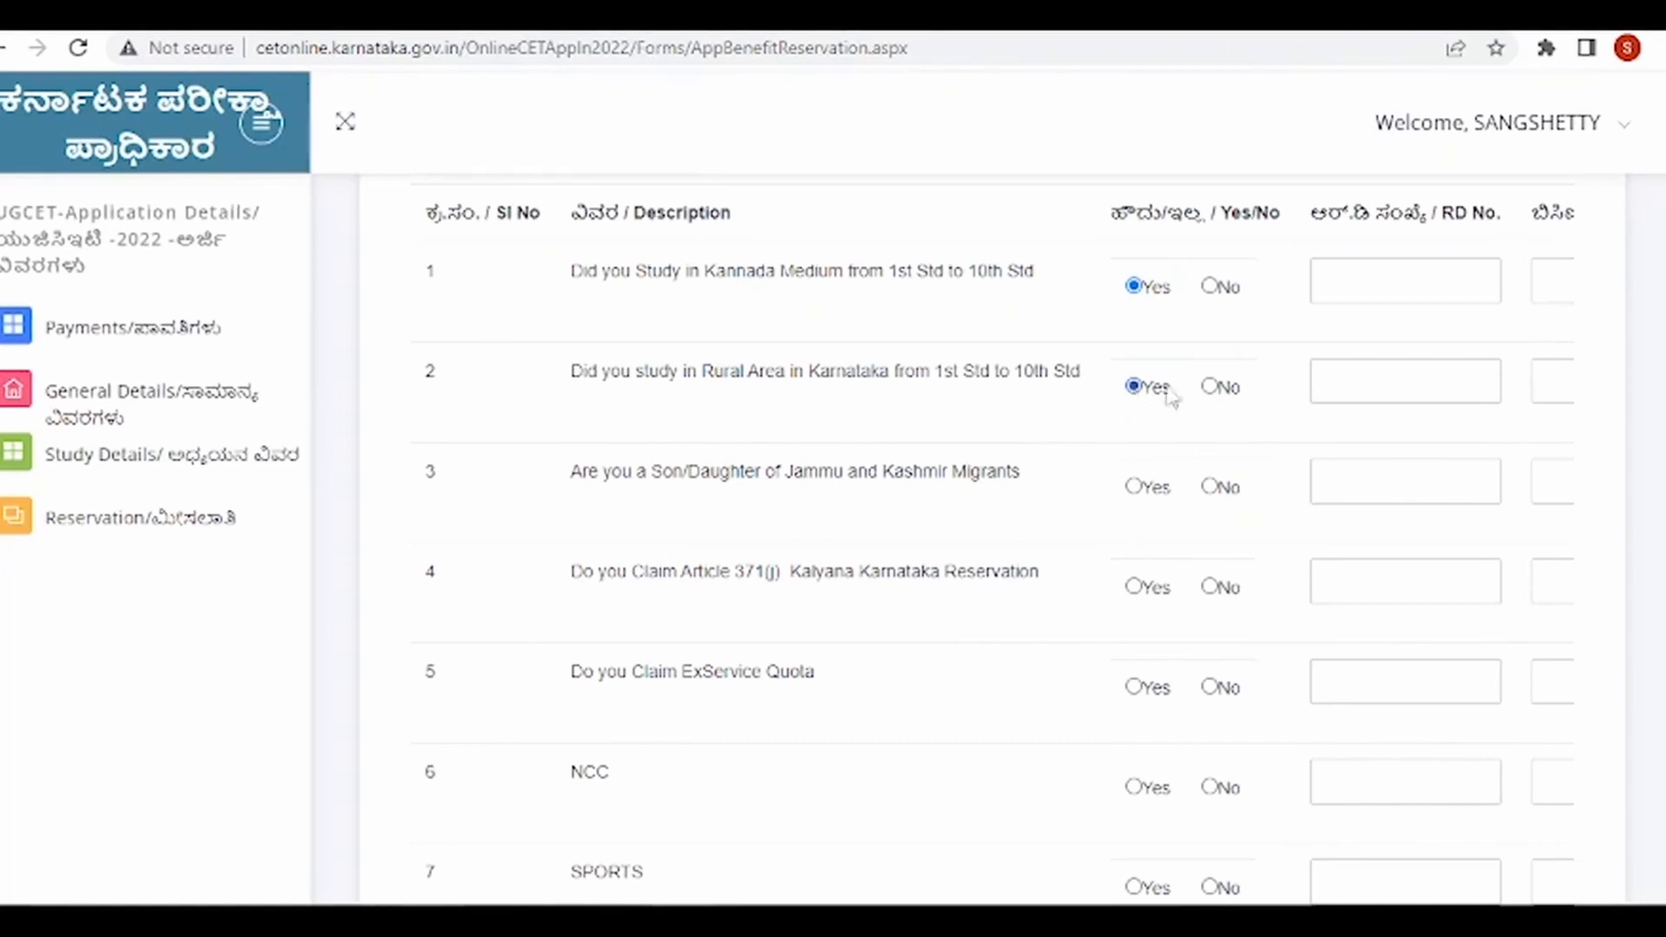
pyautogui.click(1217, 390)
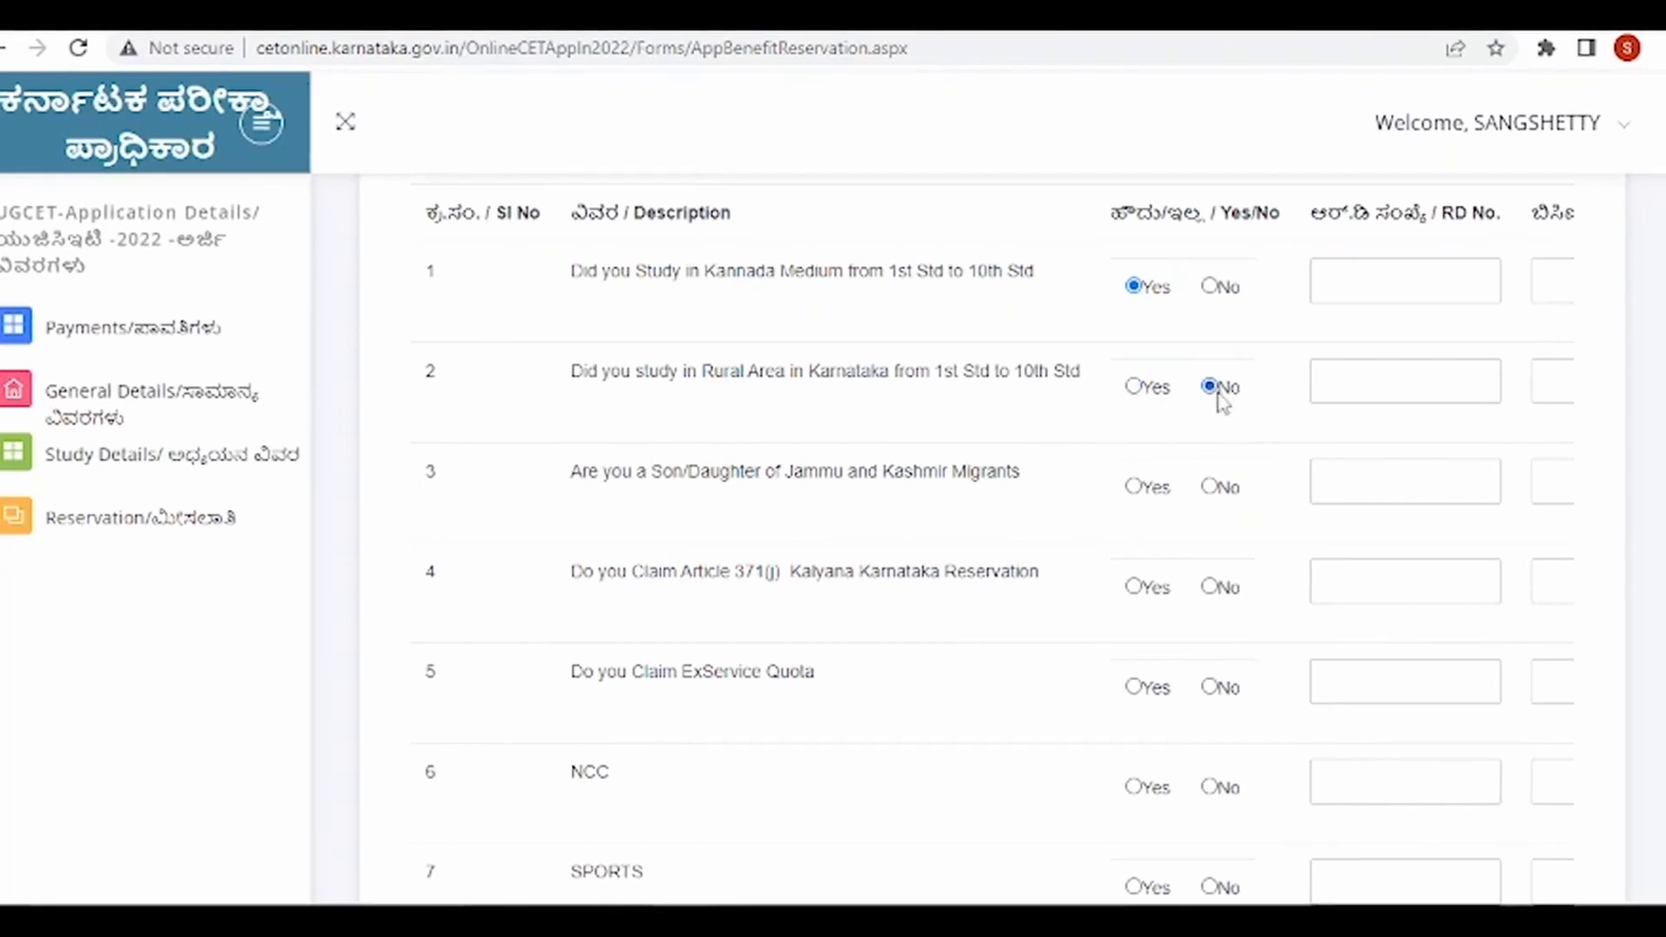
pyautogui.click(1131, 387)
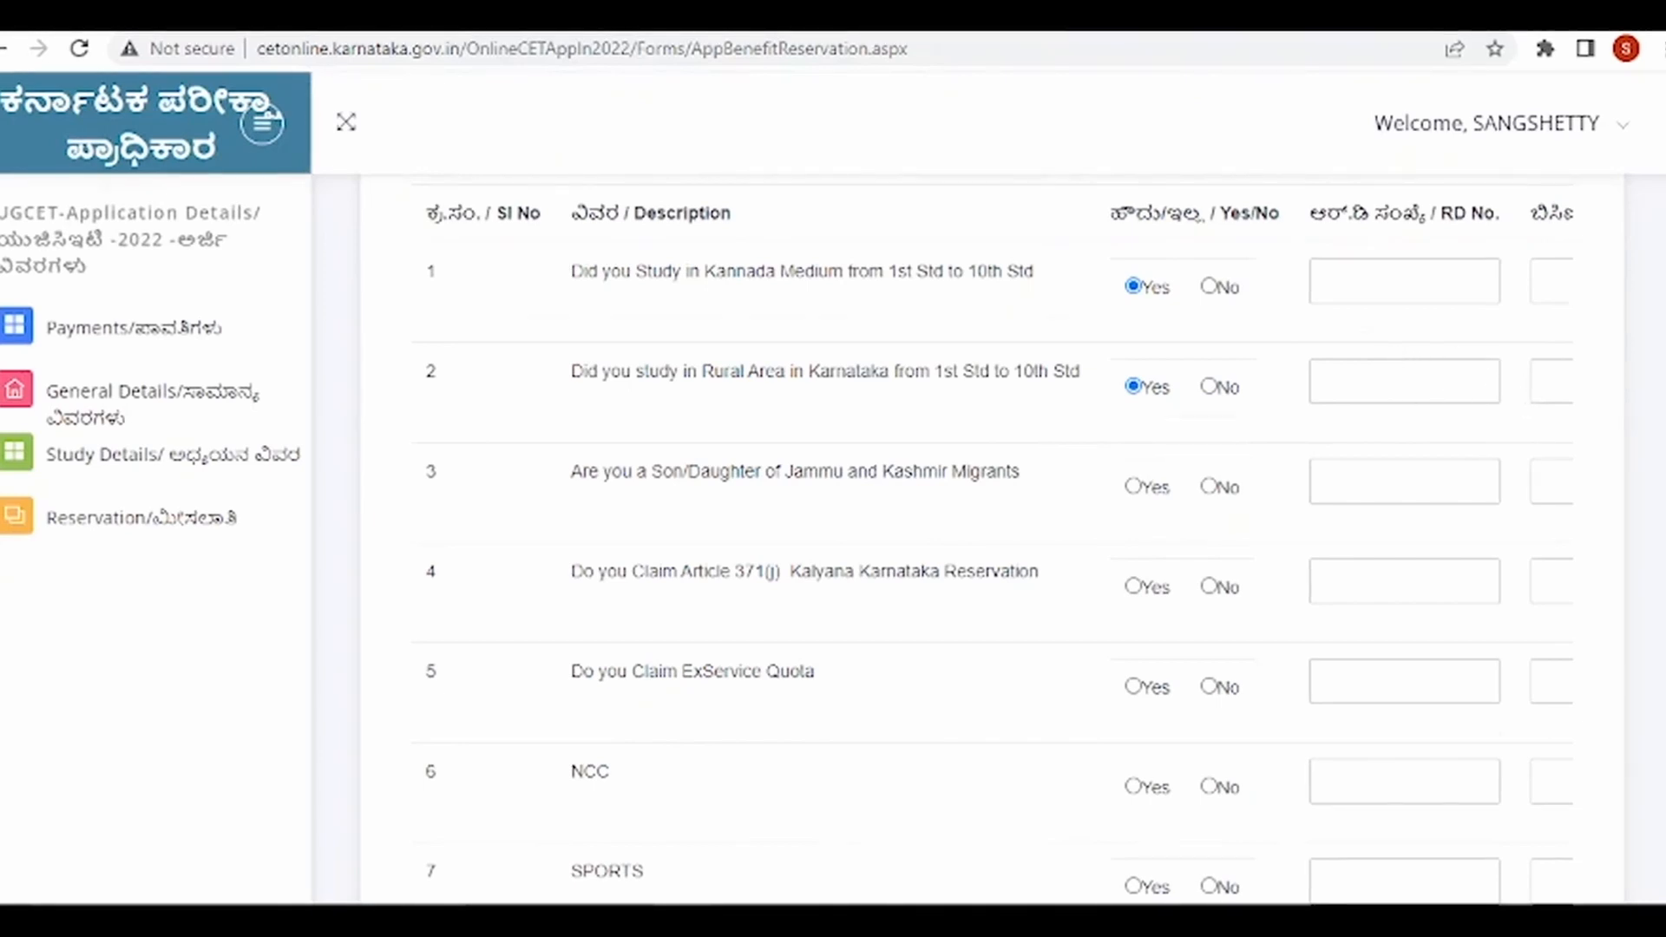
# Step: Claim Article 371(j) and SPORTS reservations, answer No to ExService Quota
pyautogui.scroll(-3, 1648, 434)
pyautogui.click(1132, 296)
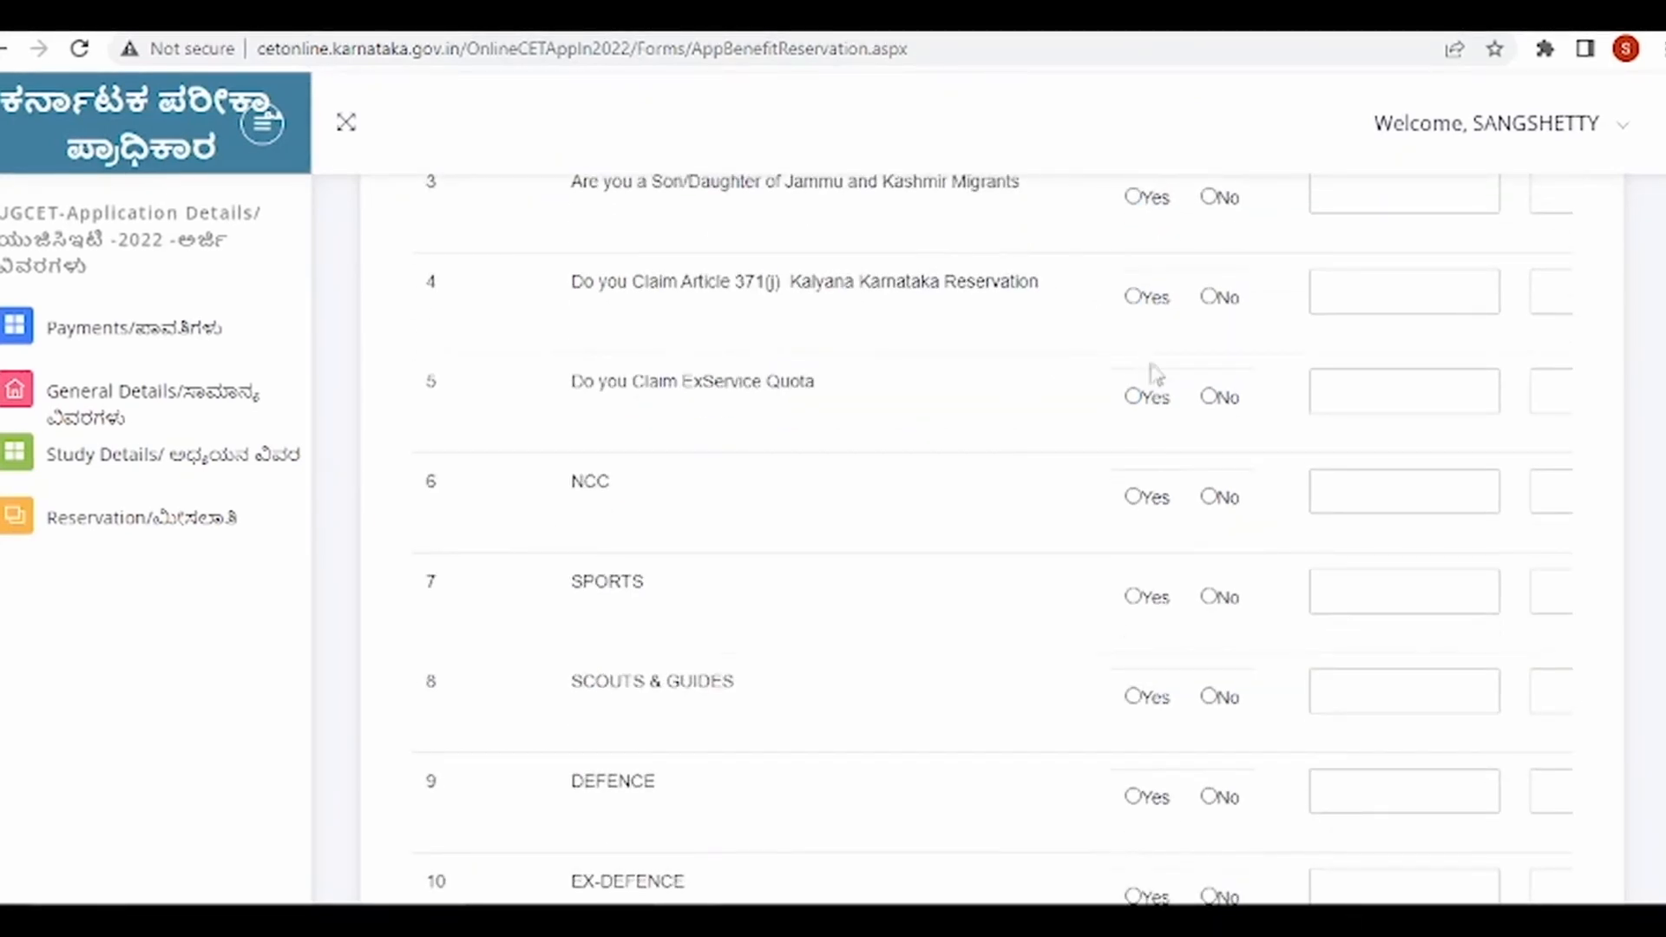
pyautogui.click(1210, 397)
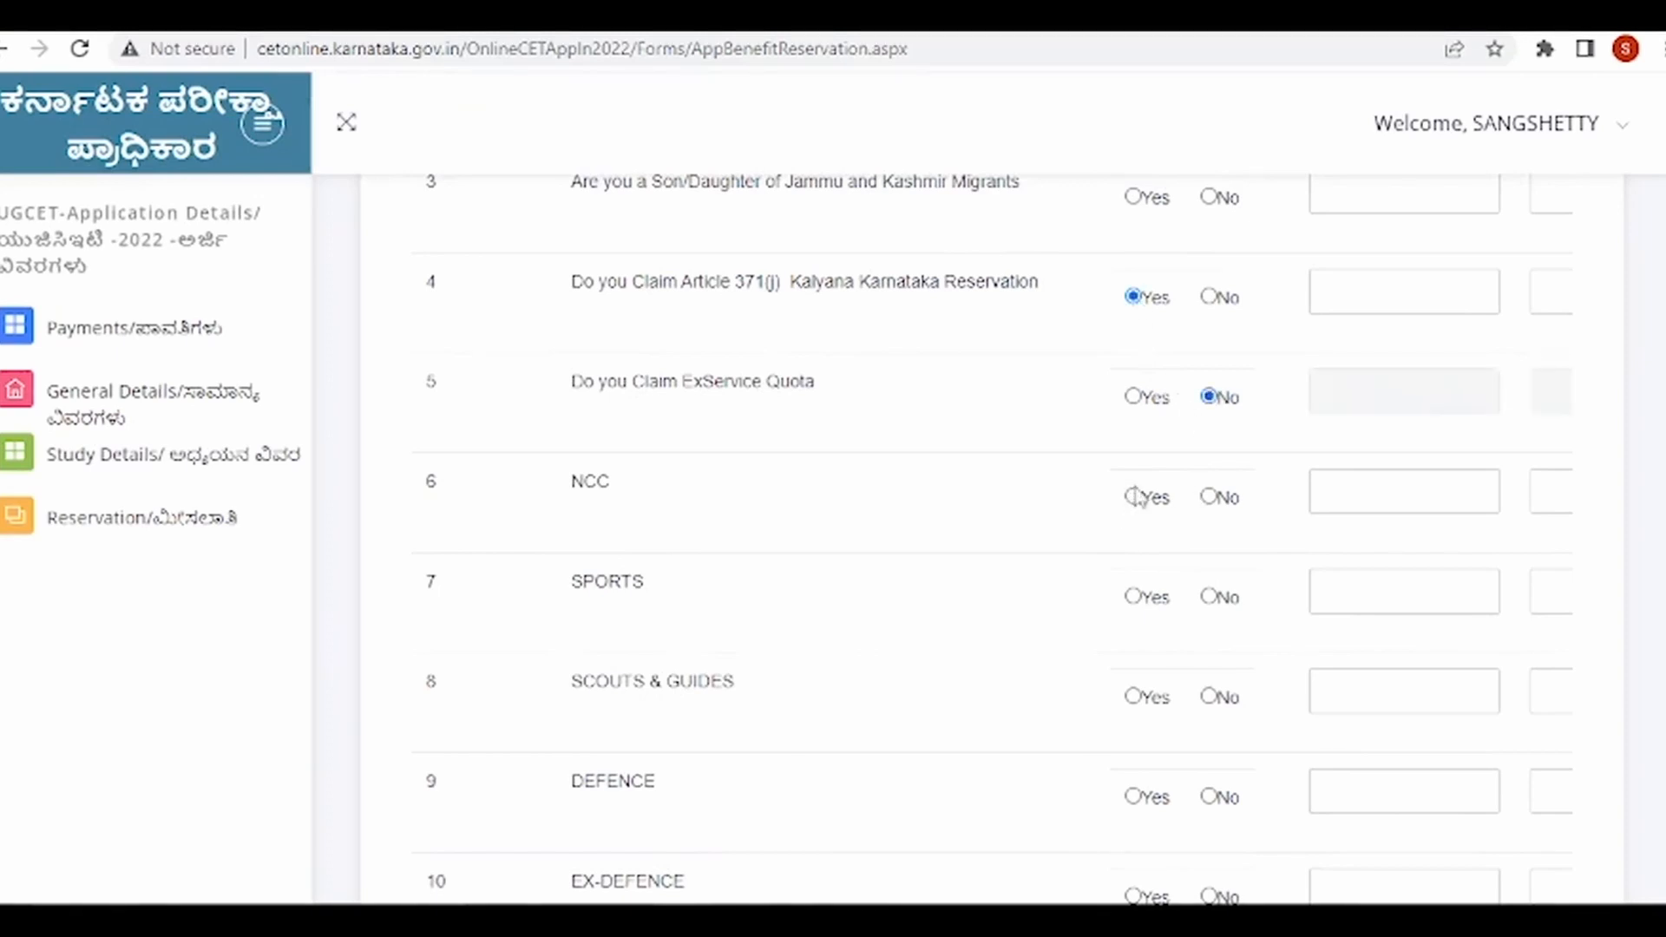
pyautogui.click(1137, 599)
pyautogui.scroll(-4, 1140, 636)
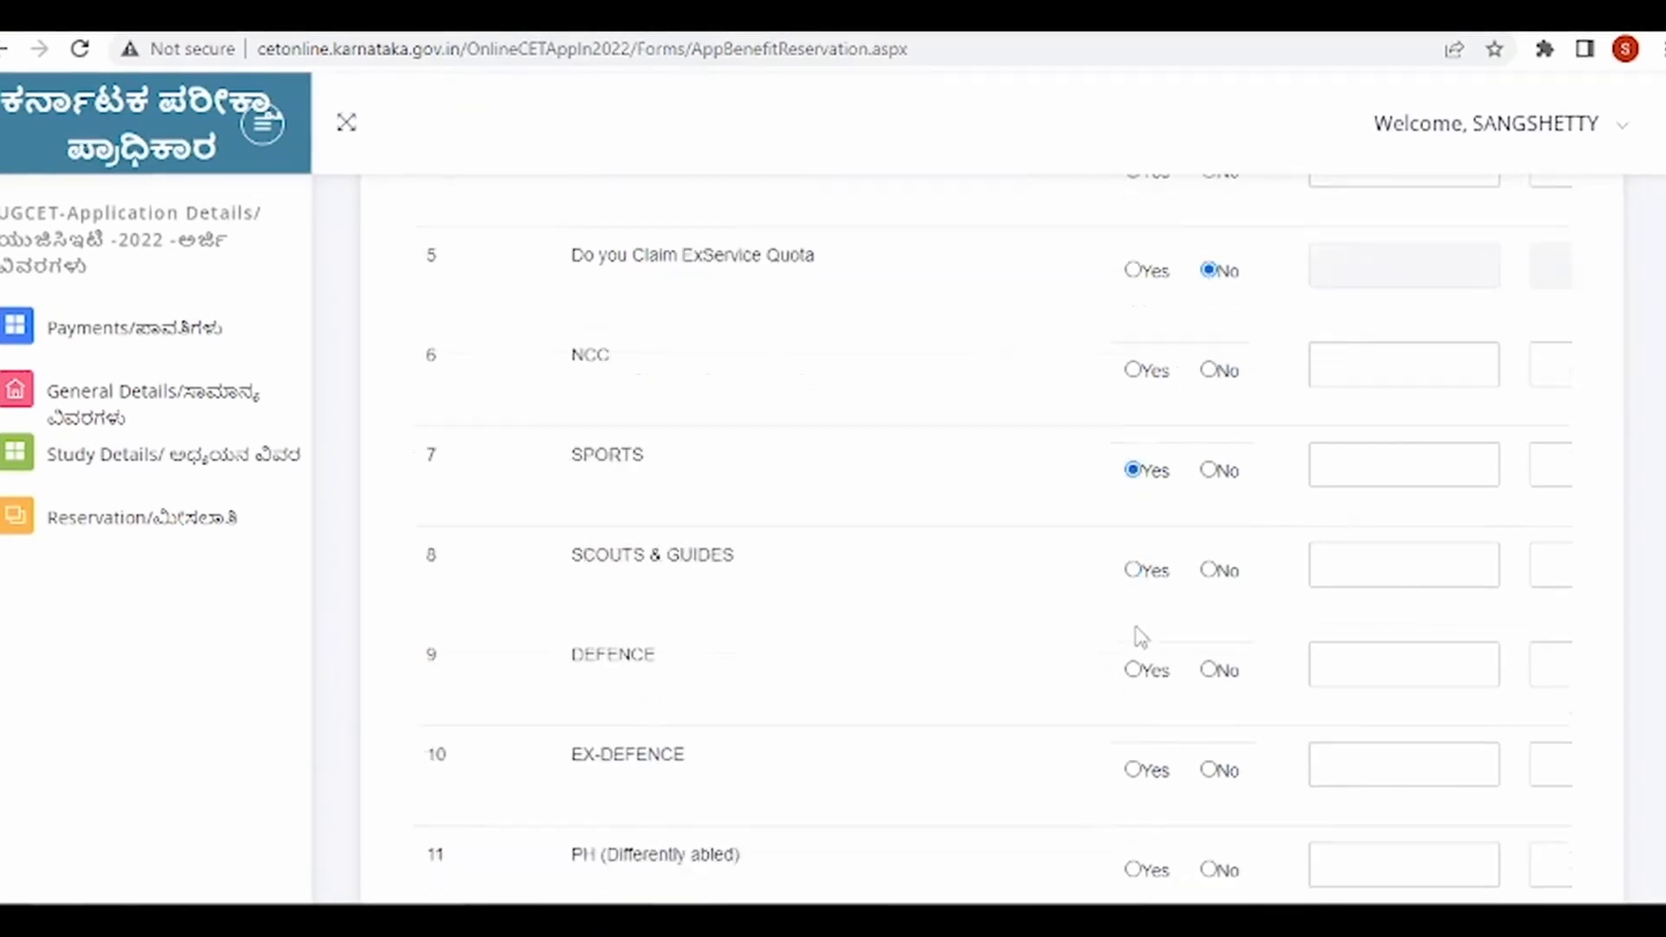
pyautogui.scroll(-4, 1140, 636)
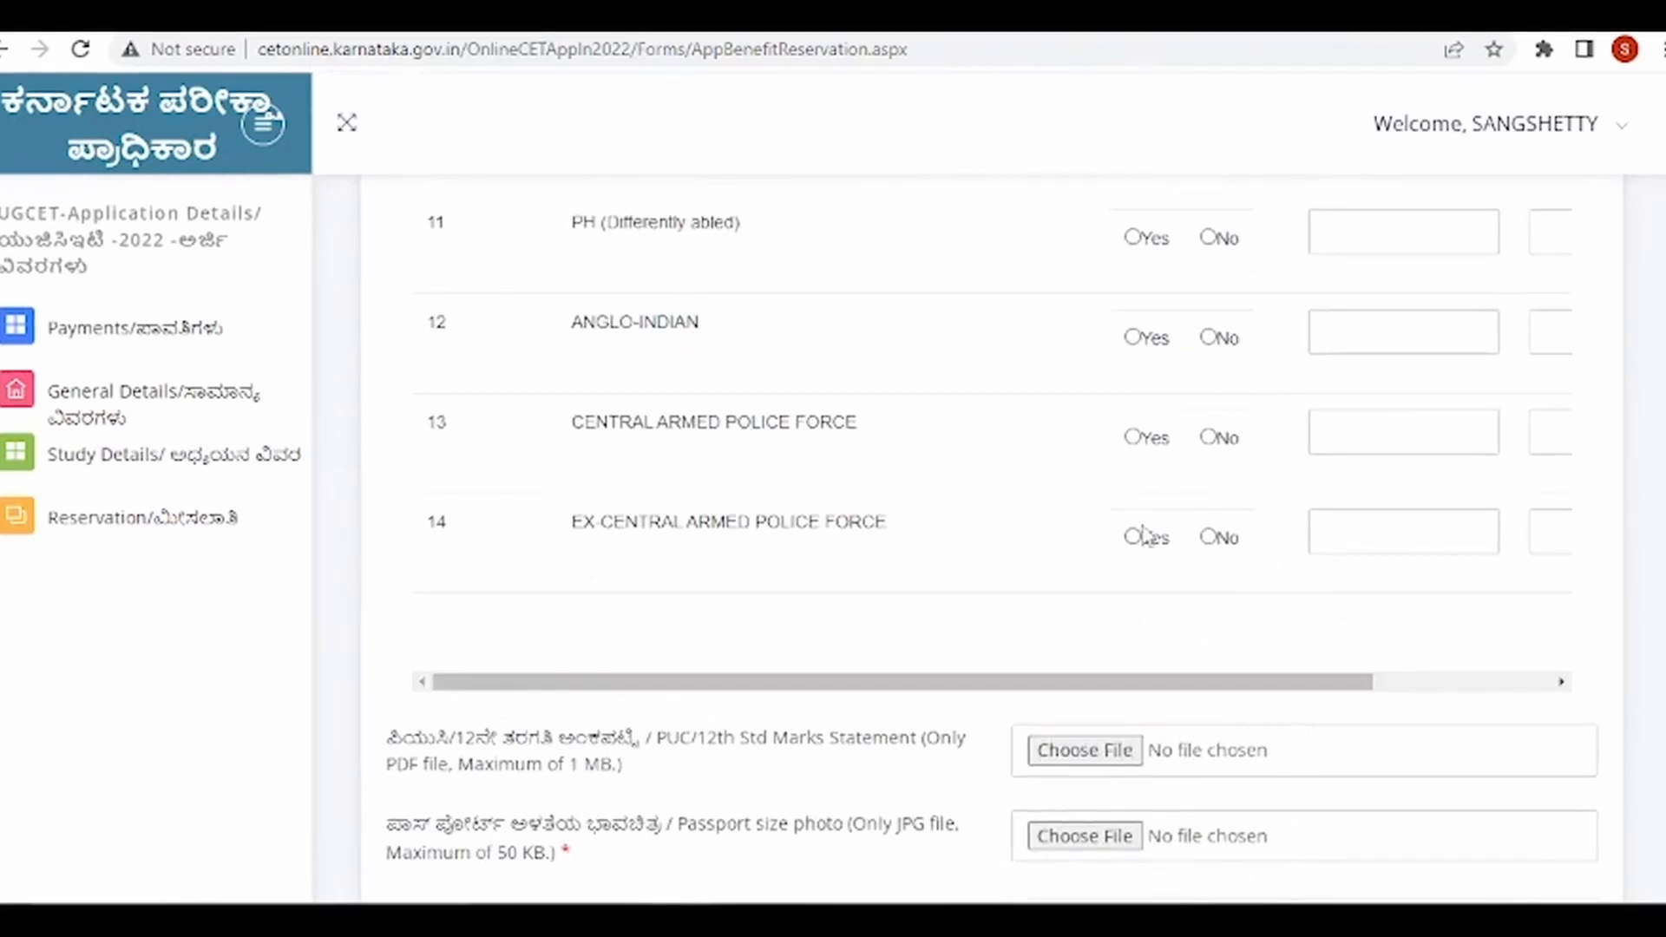
pyautogui.scroll(-3, 1218, 536)
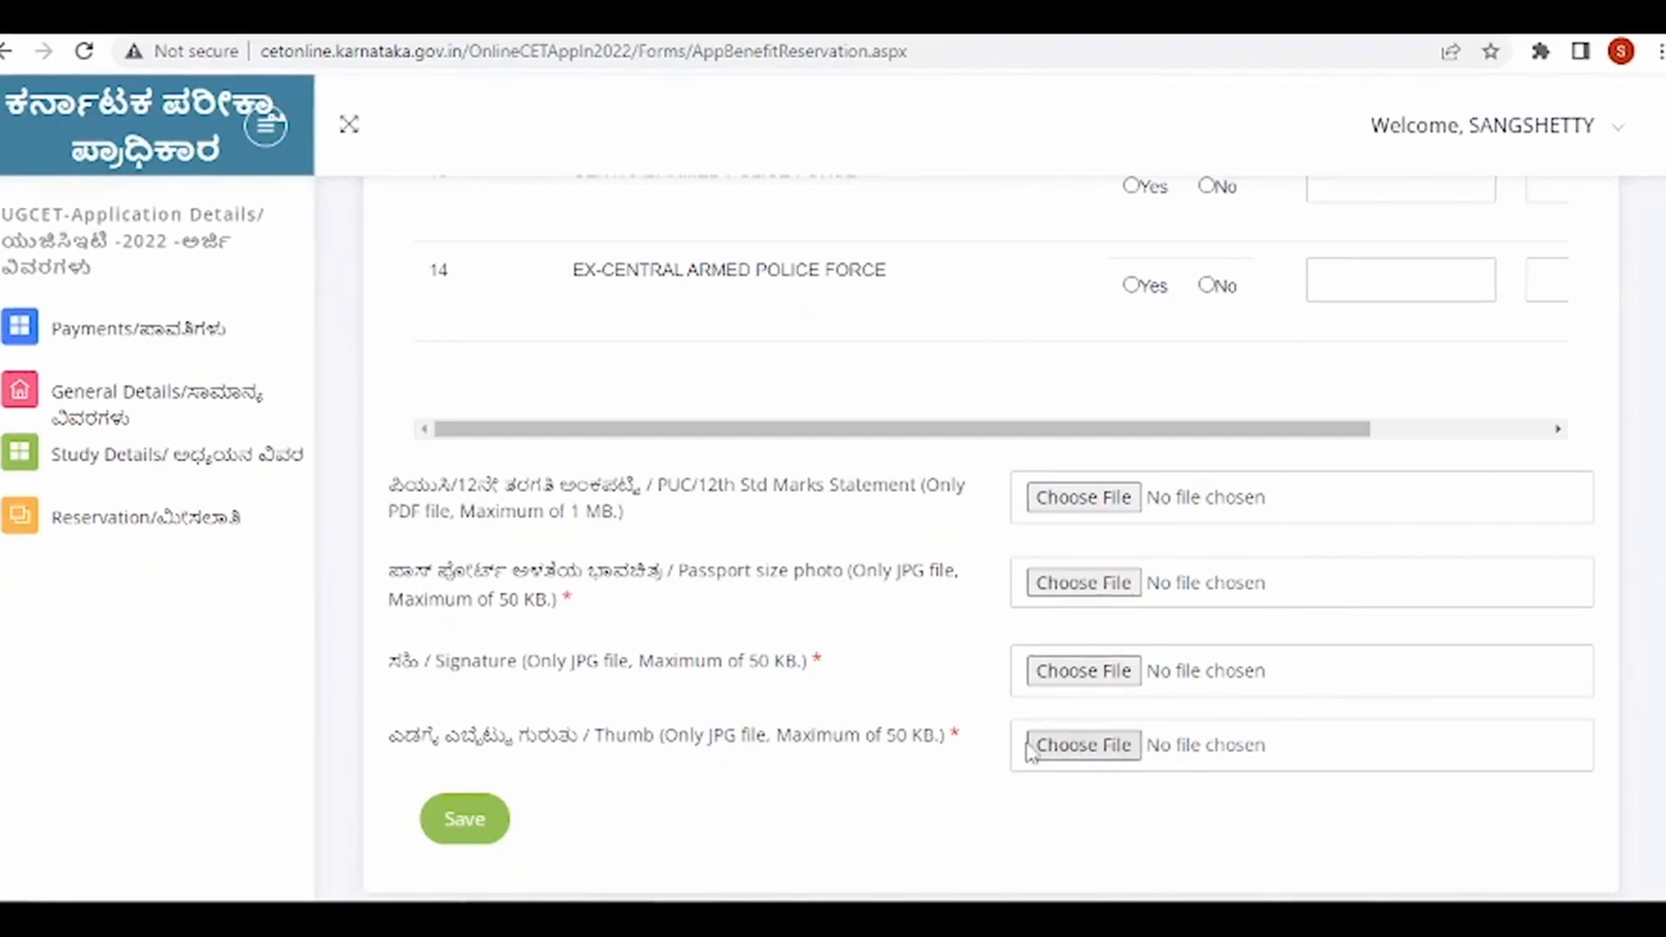
# Step: Attempt to save the reservation page and close the Jammu and Kashmir Migrants warning
pyautogui.scroll(-4, 1104, 770)
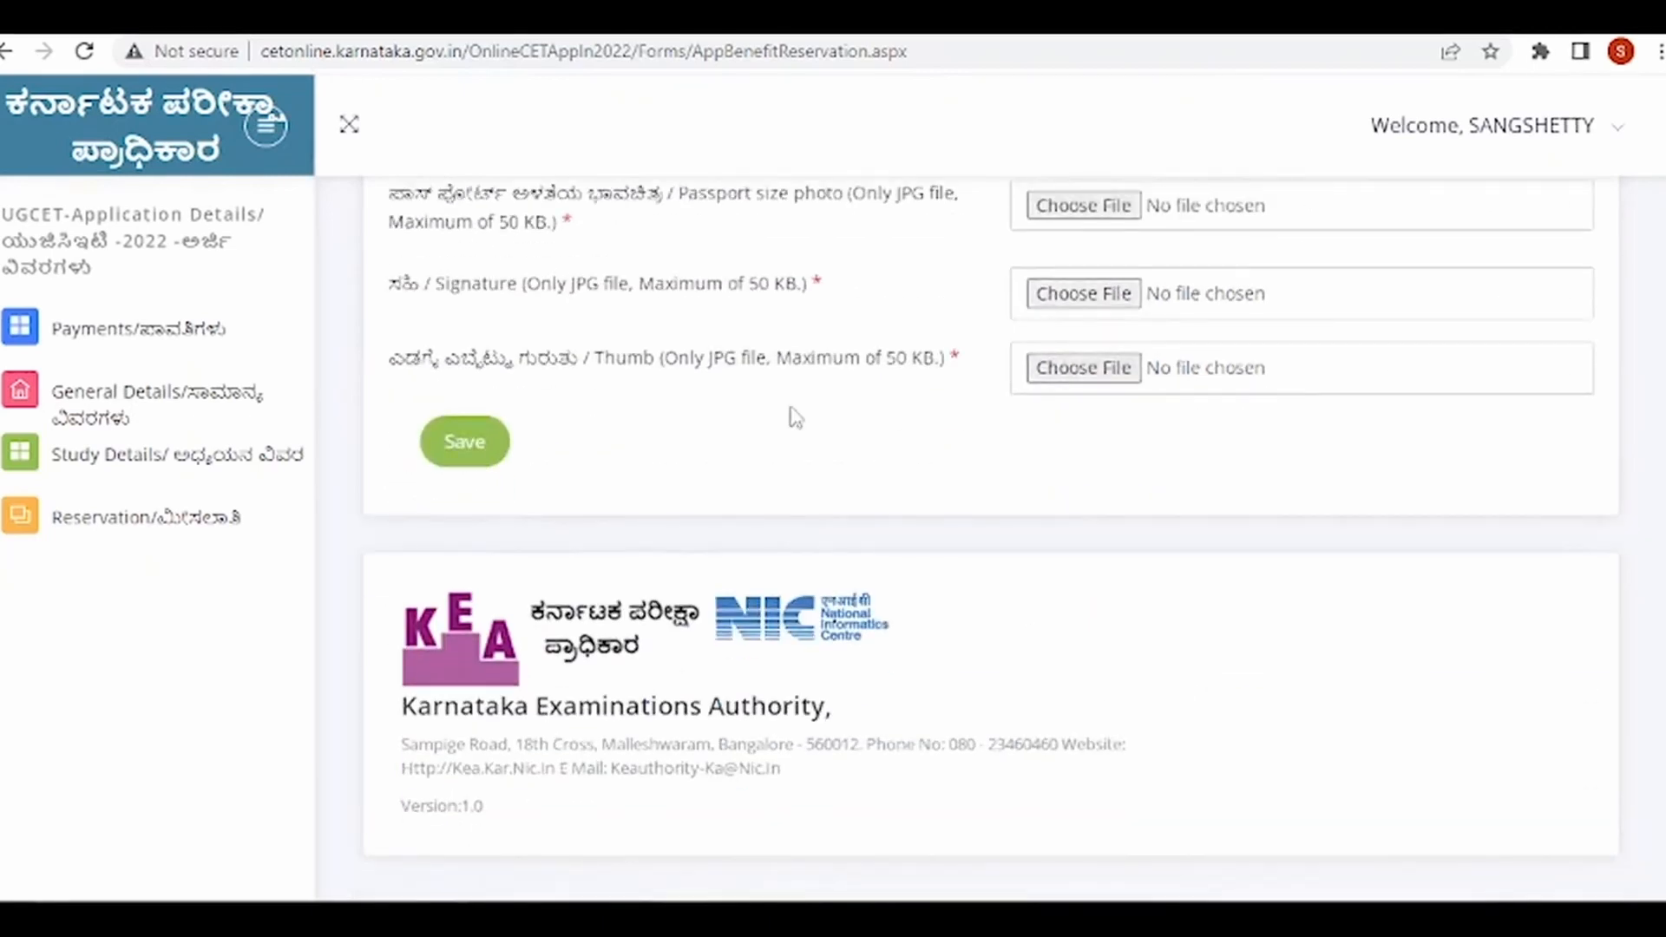
pyautogui.scroll(4, 795, 418)
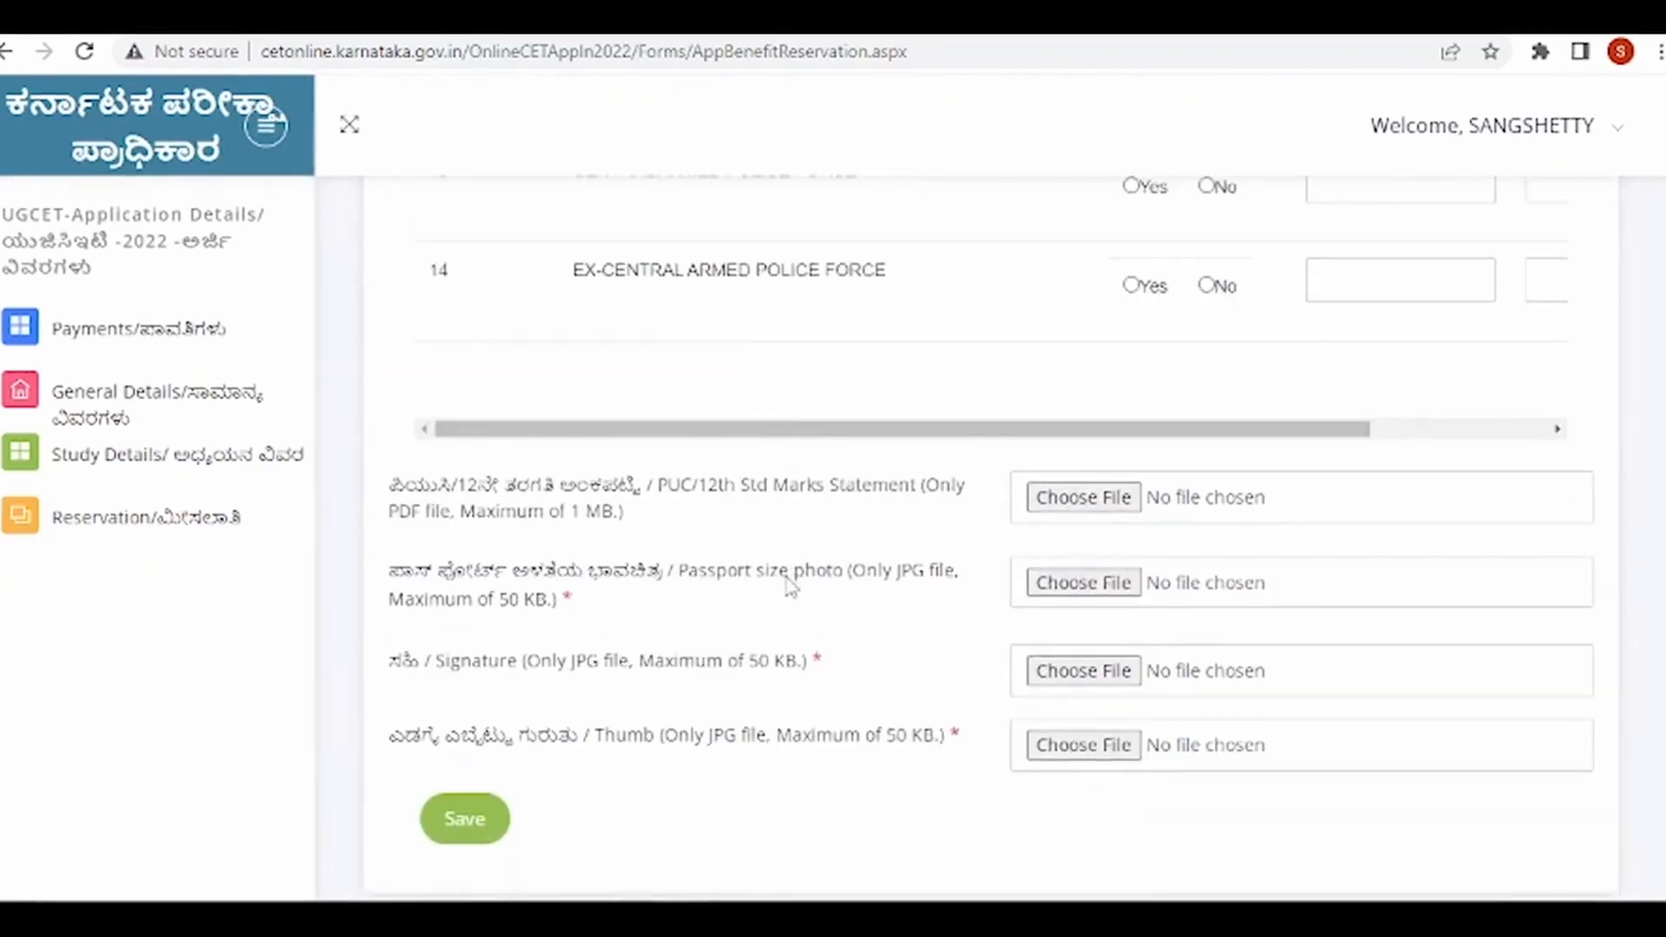
pyautogui.scroll(-4, 789, 587)
pyautogui.click(460, 439)
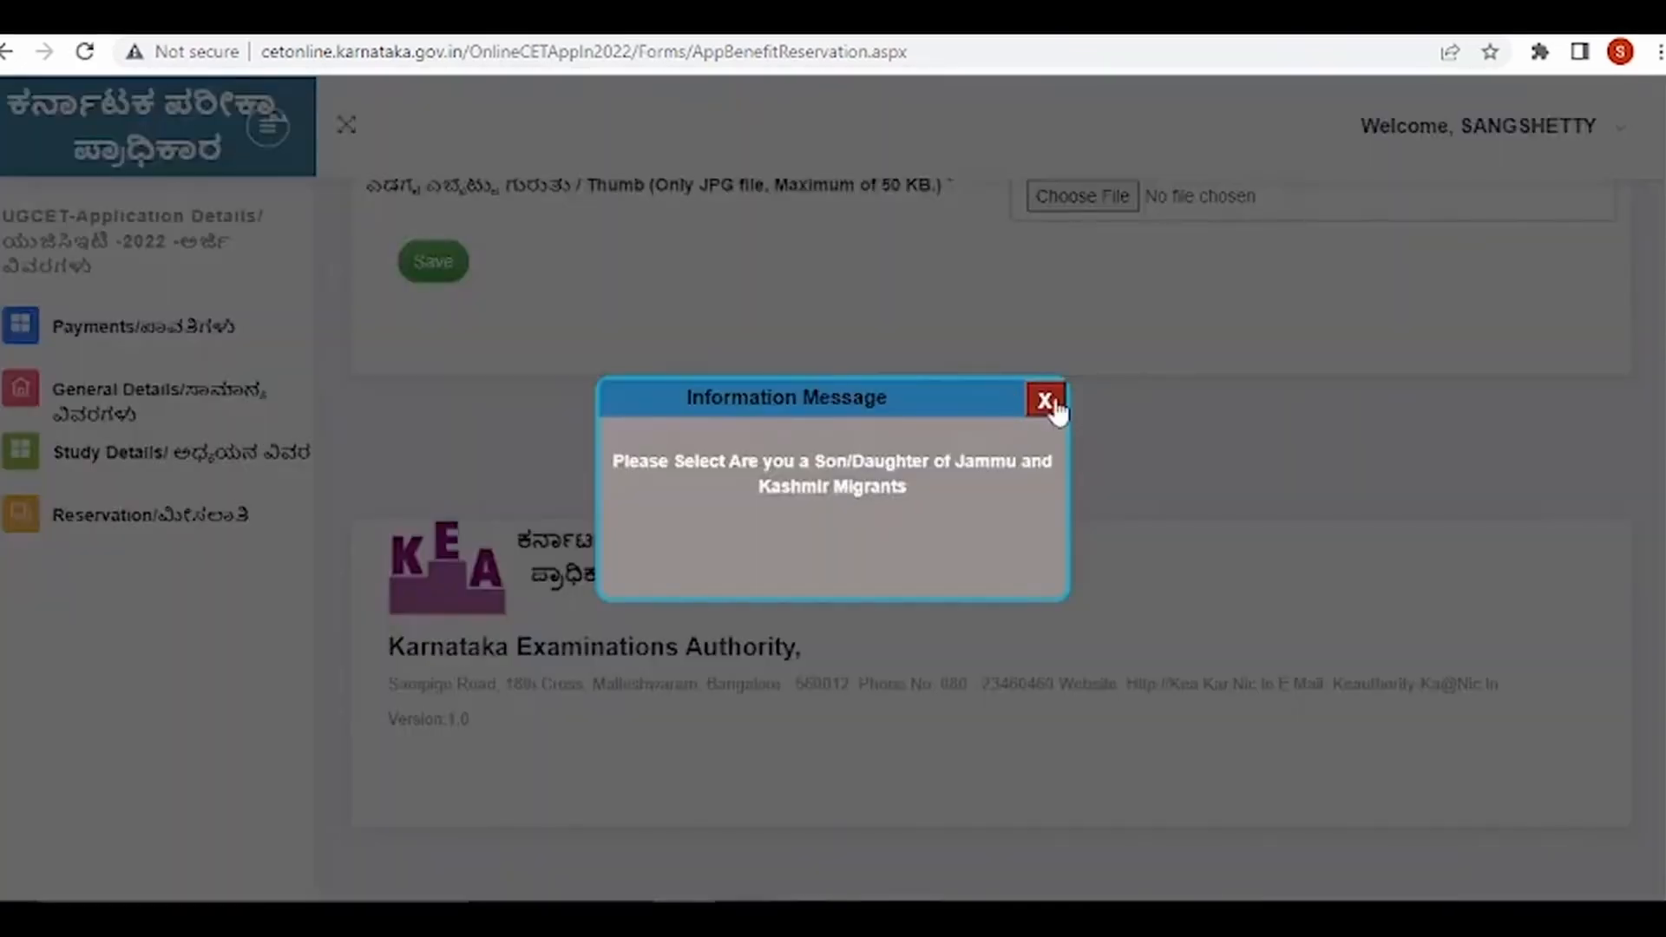
pyautogui.click(1046, 400)
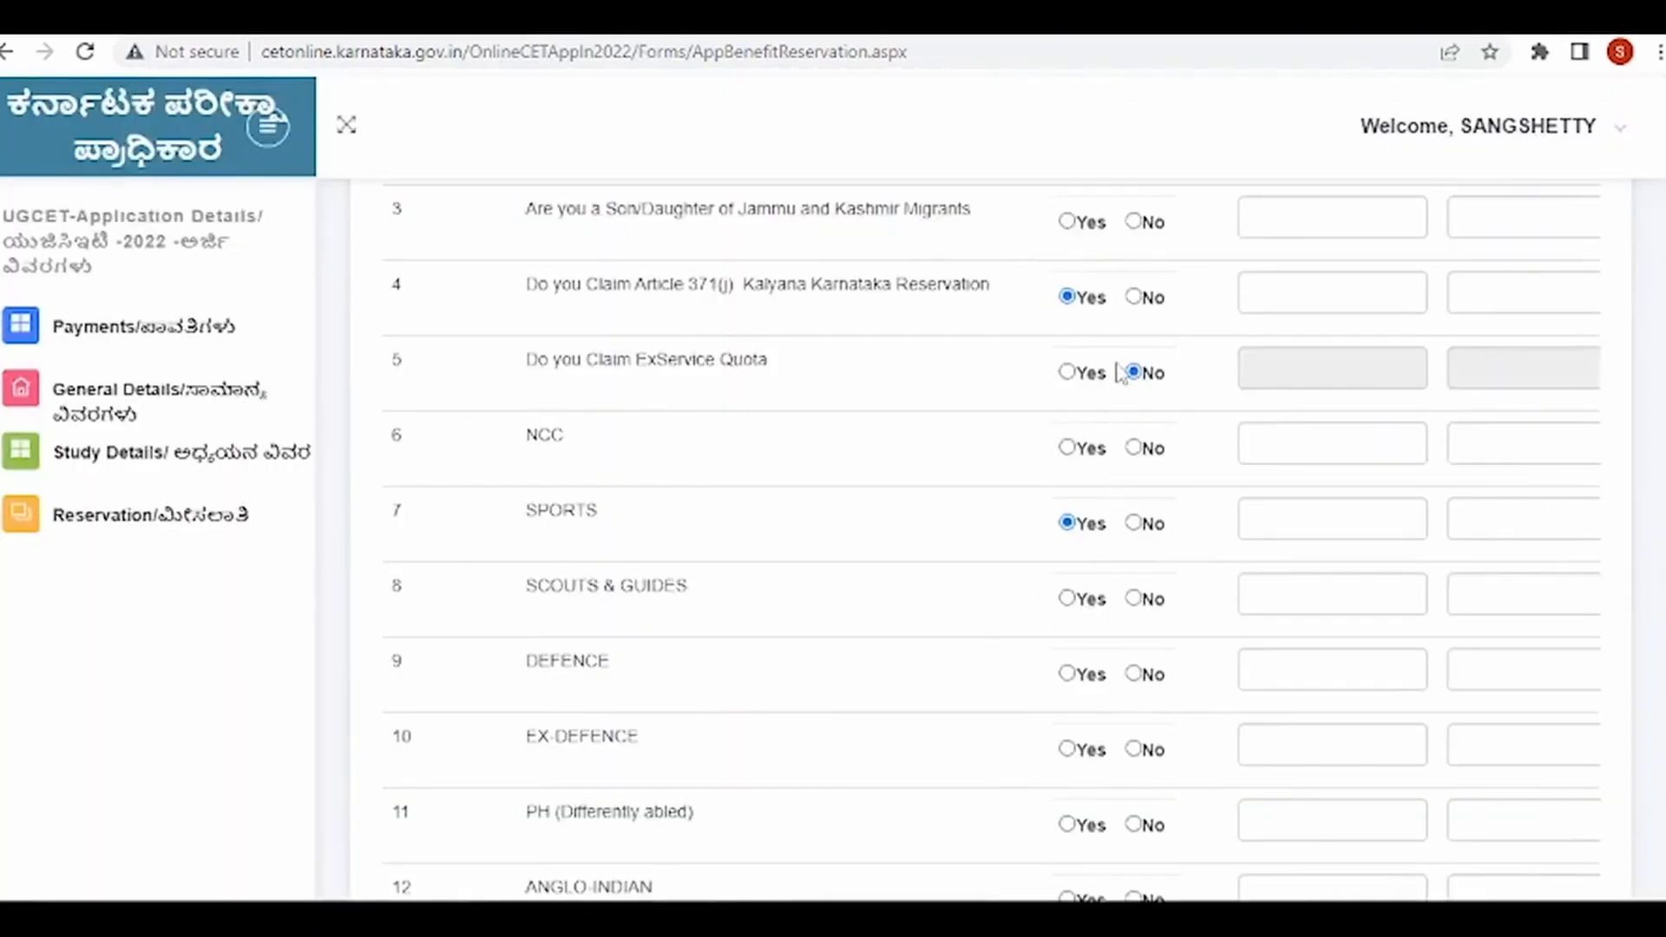
# Step: Answer No for the NCC and DEFENCE reservation questions
pyautogui.scroll(2, 1019, 371)
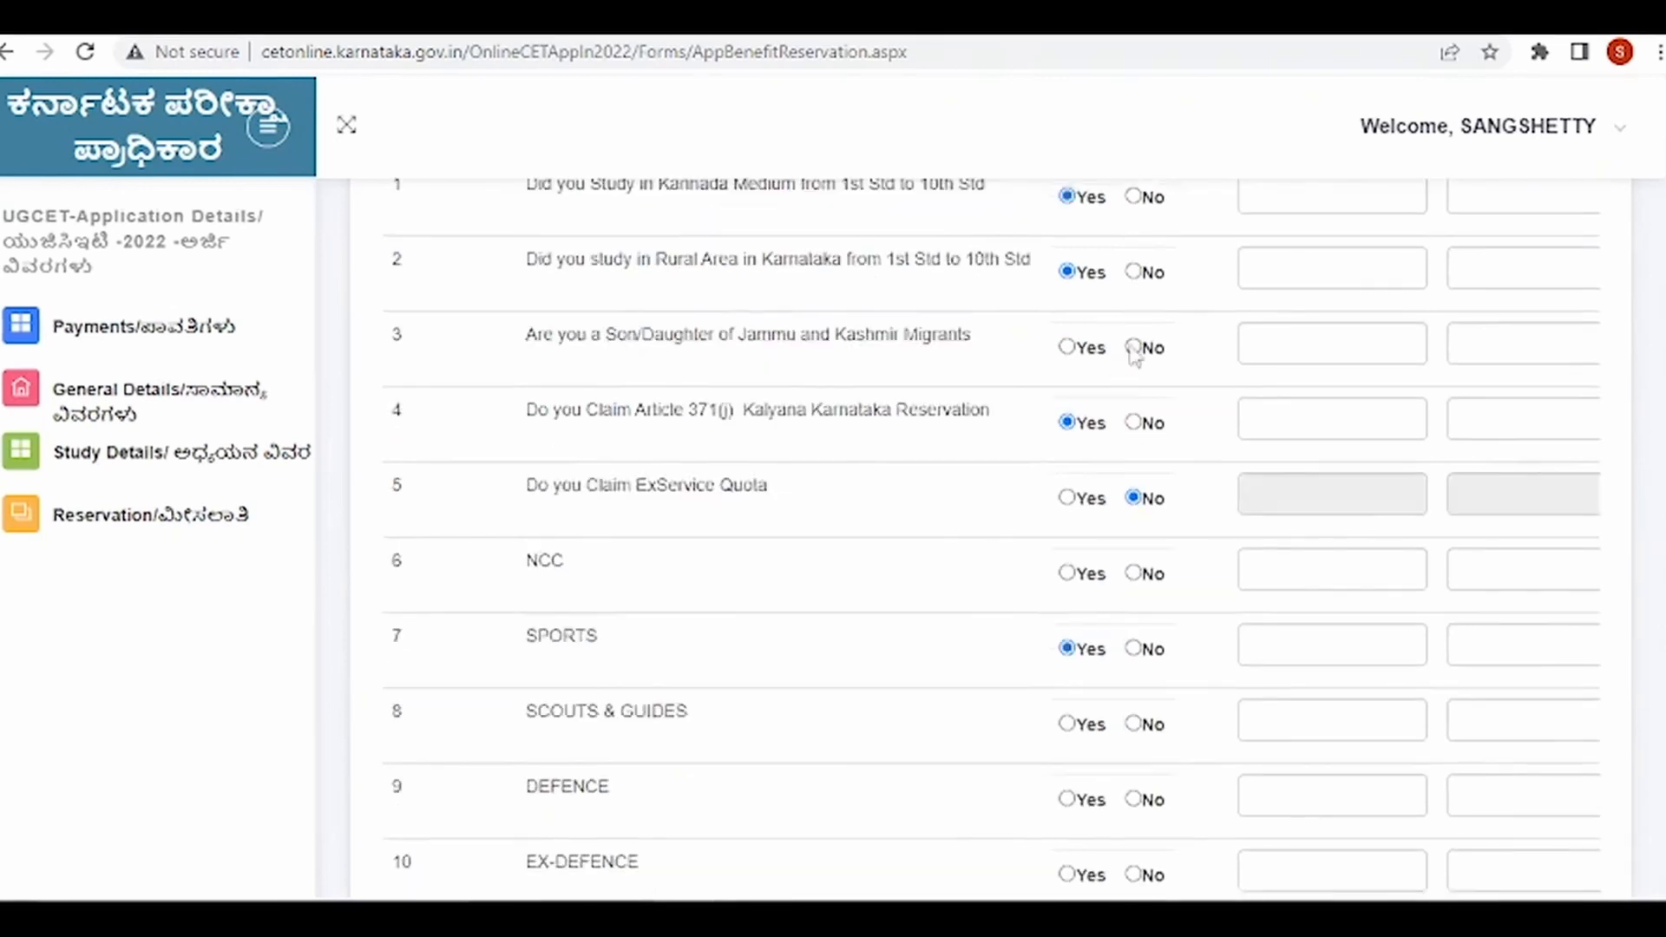
pyautogui.click(1135, 573)
pyautogui.scroll(-4, 1137, 607)
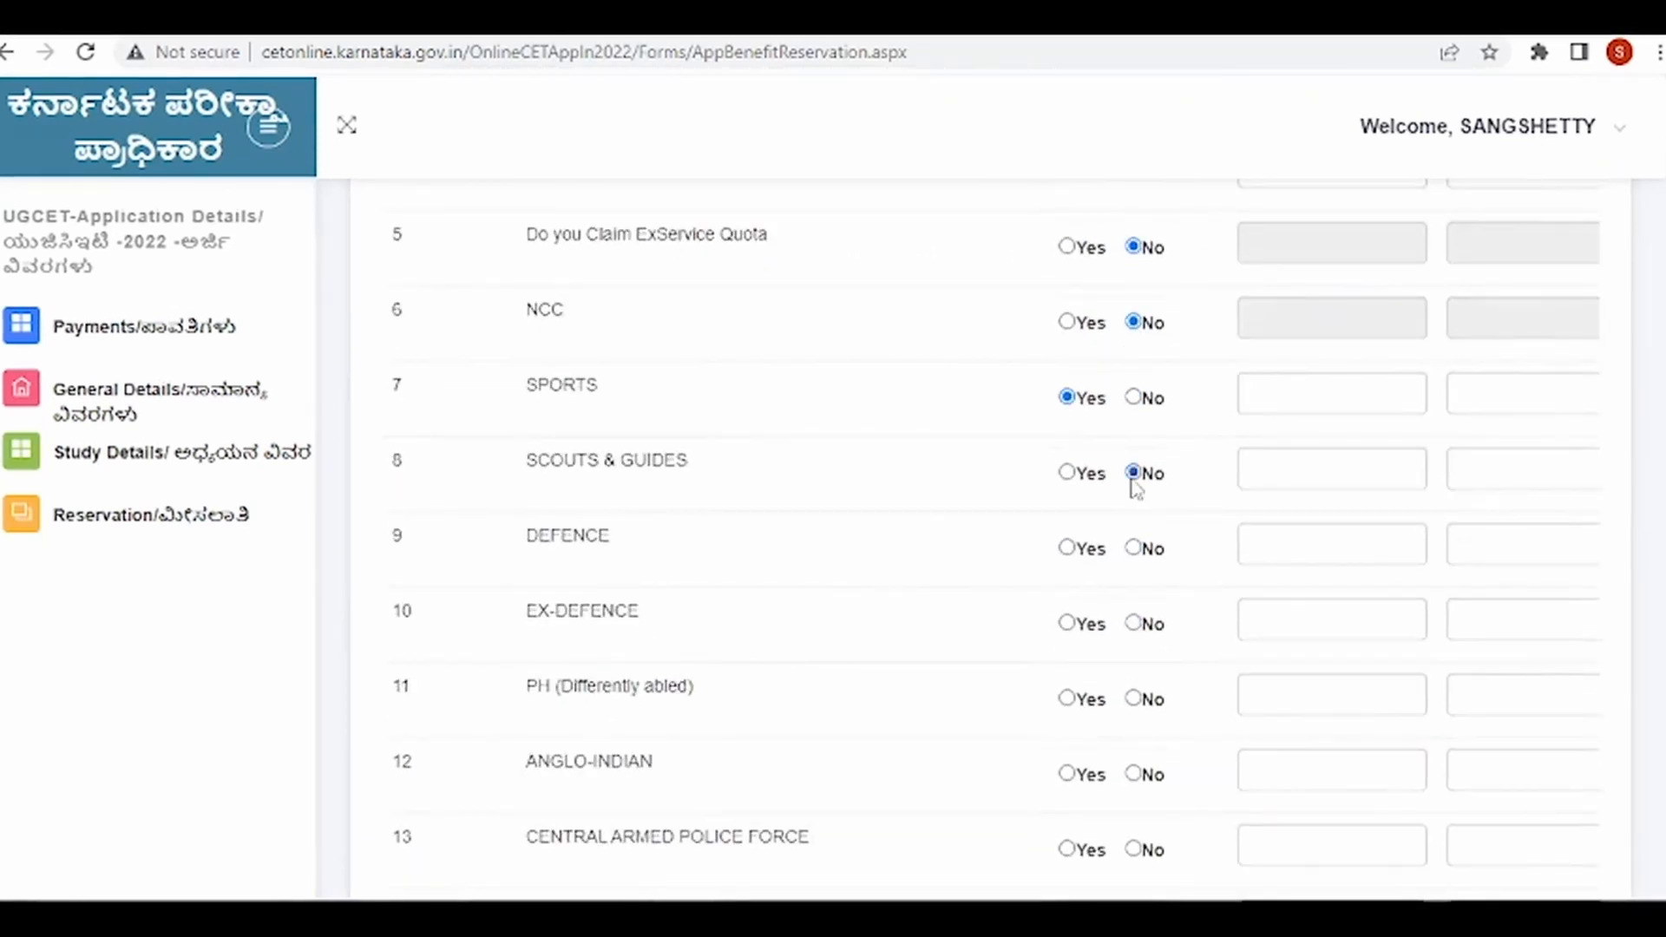
pyautogui.click(1133, 550)
pyautogui.scroll(-4, 1138, 642)
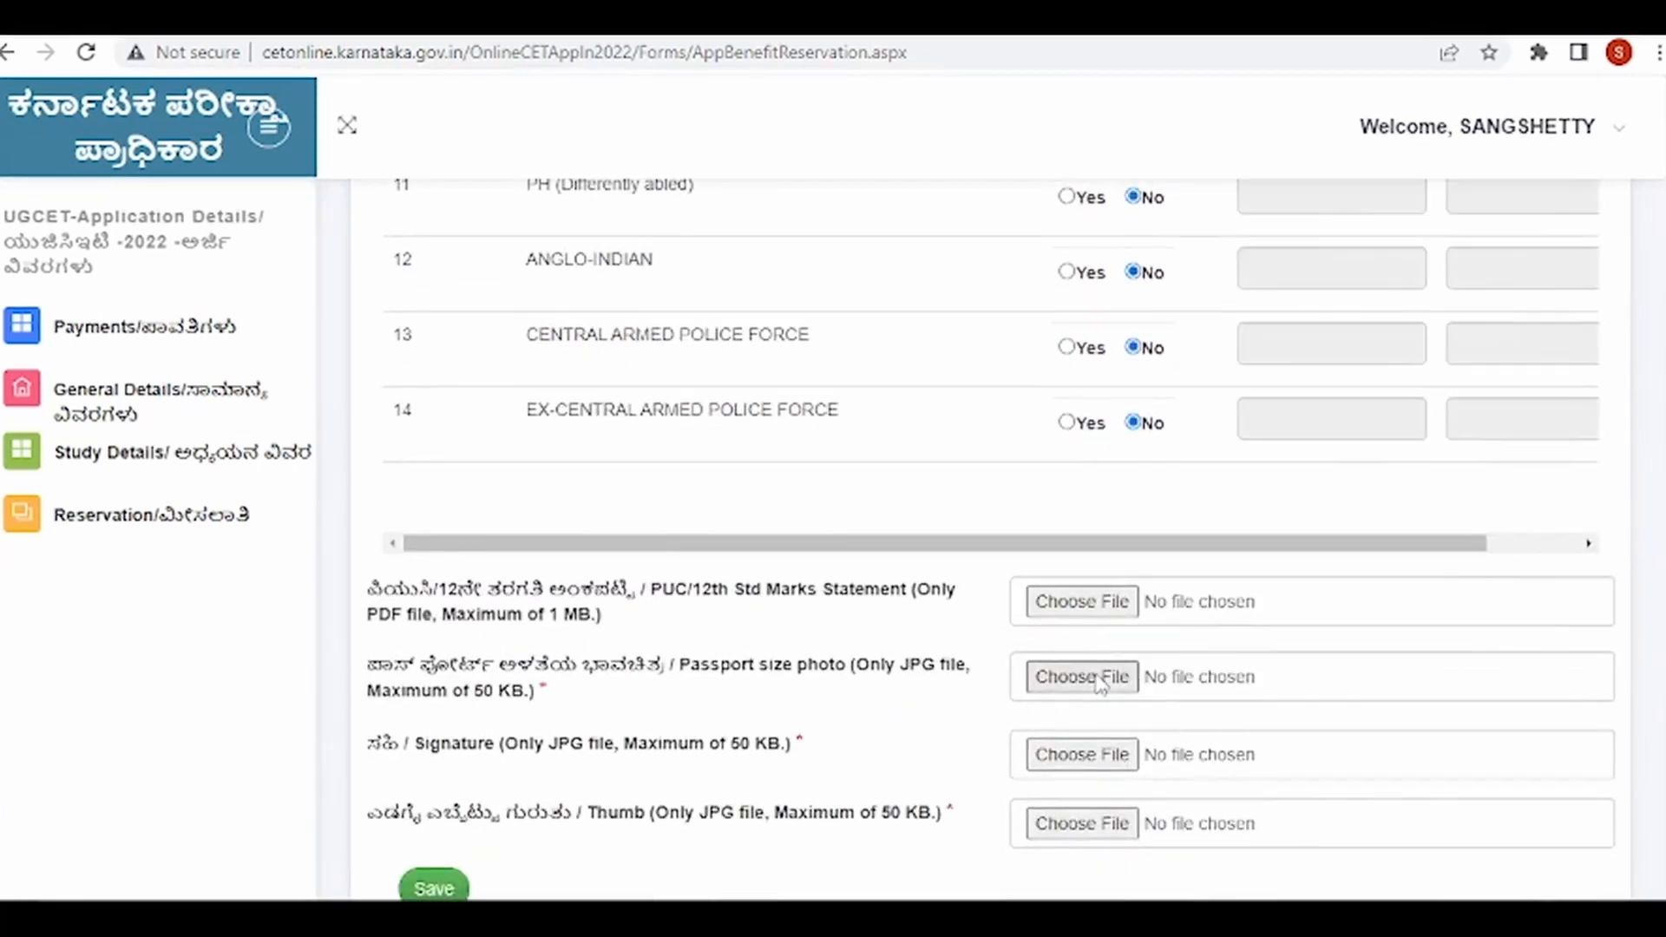
# Step: Attach the 0002 JPG from Downloads as the passport photo and save
pyautogui.click(1102, 679)
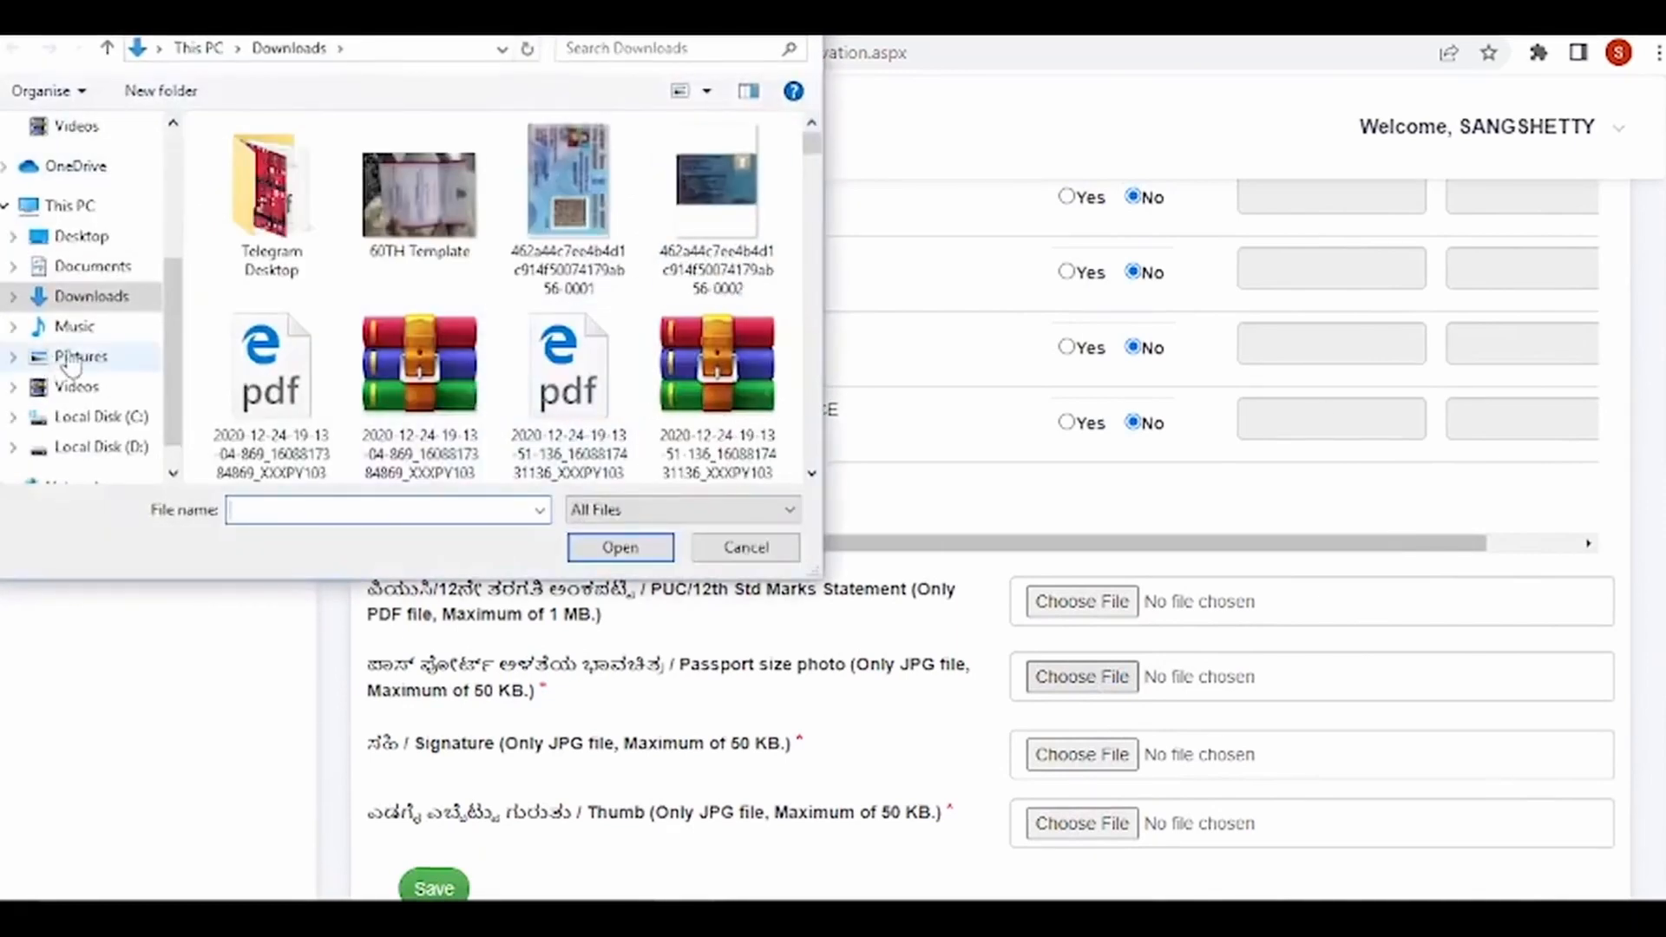
pyautogui.click(72, 357)
pyautogui.click(91, 296)
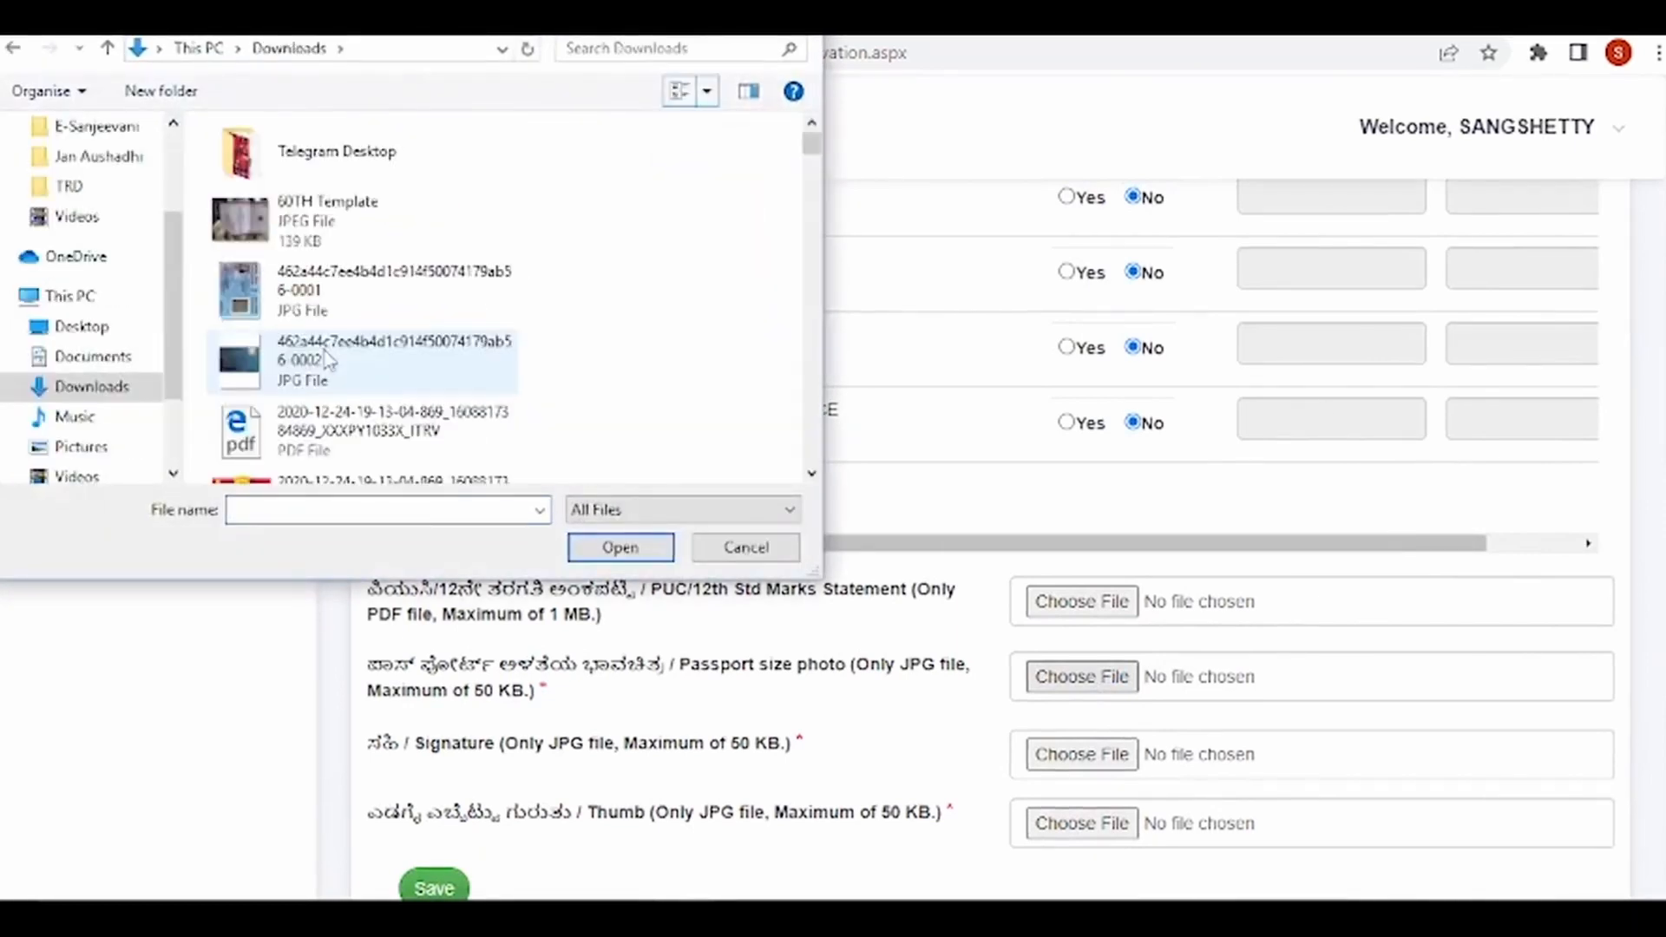
pyautogui.doubleClick(325, 358)
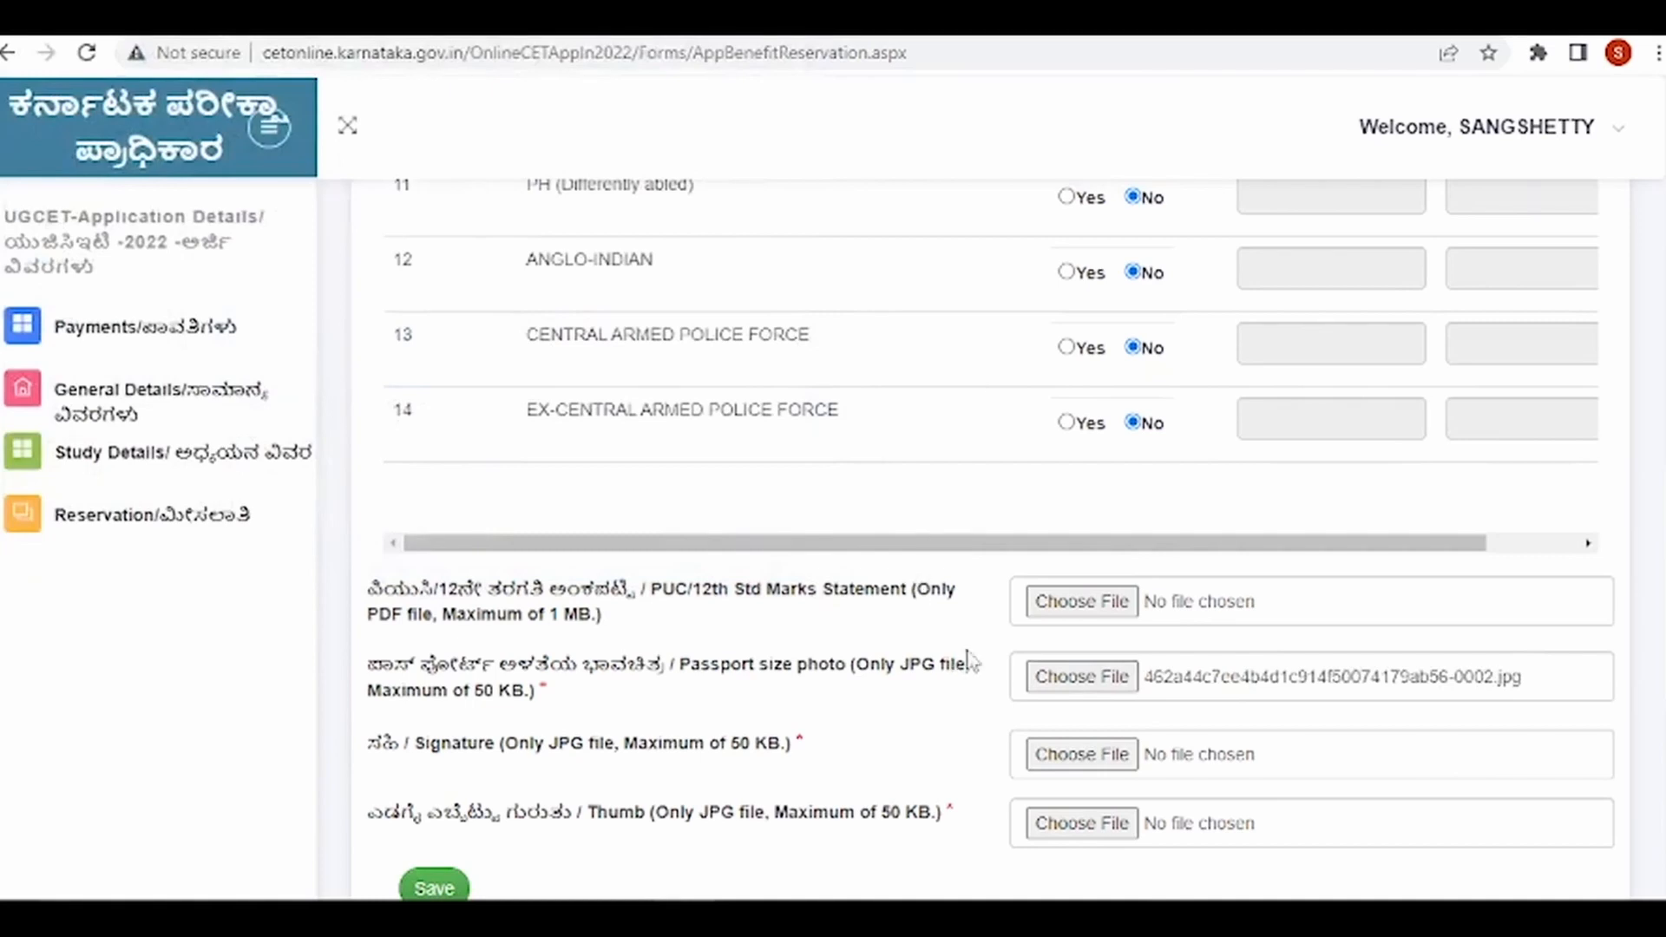
pyautogui.scroll(-2, 695, 763)
pyautogui.click(434, 763)
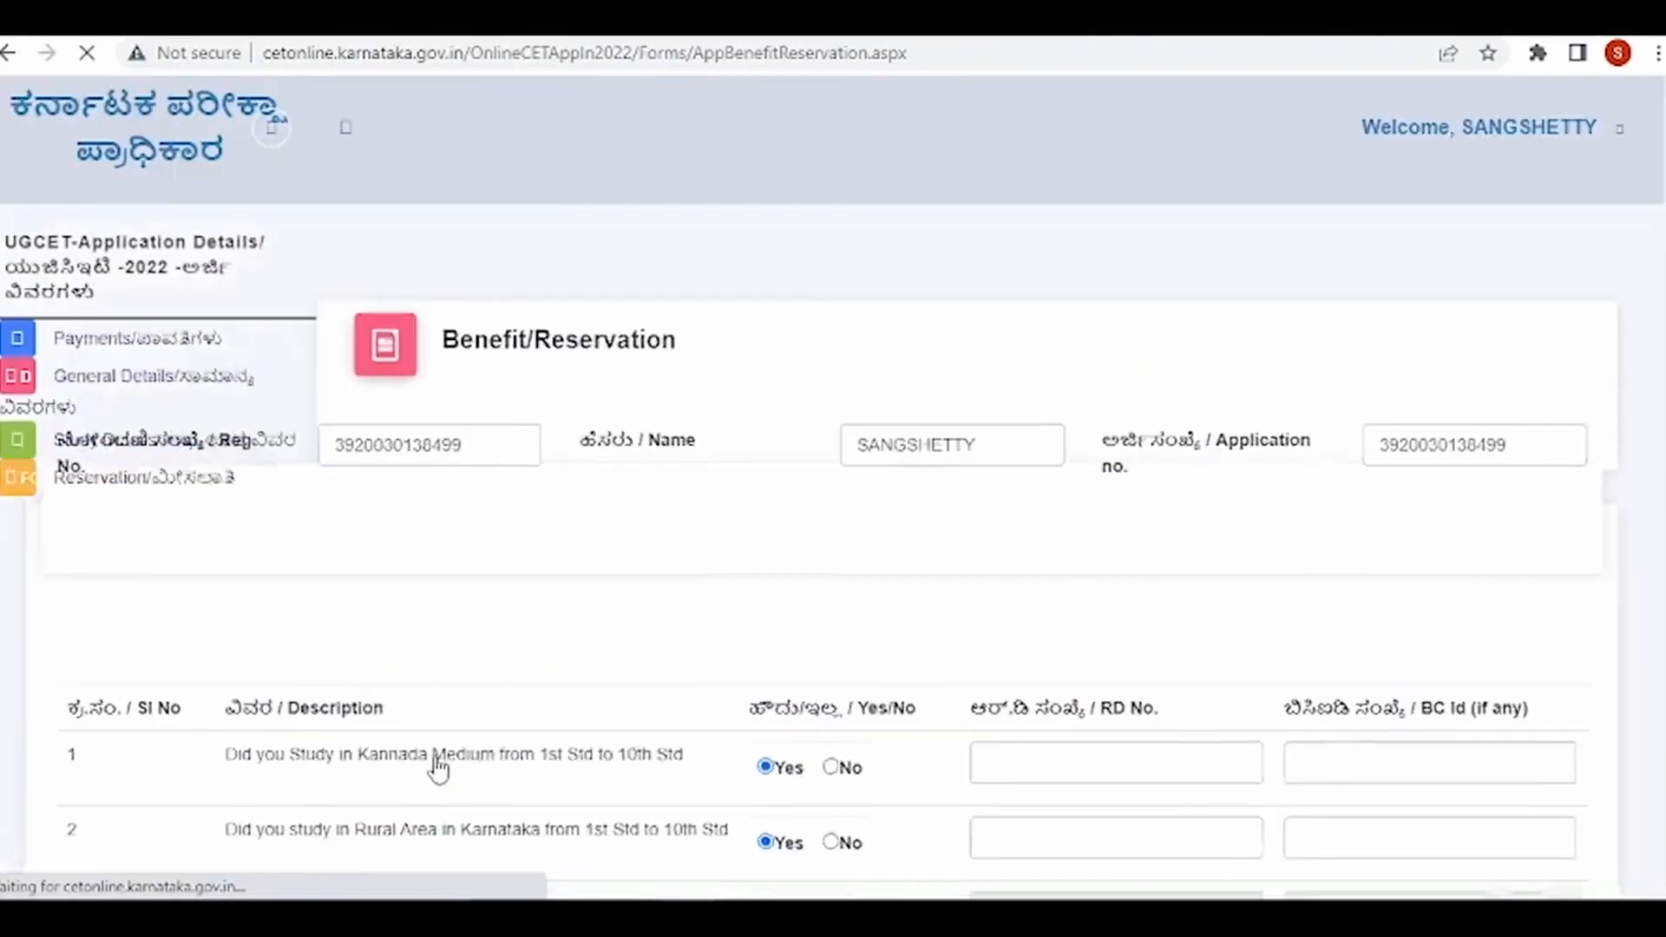
# Step: Check the uploaded passport photo and attach the 0002 JPG as the signature
pyautogui.click(1051, 194)
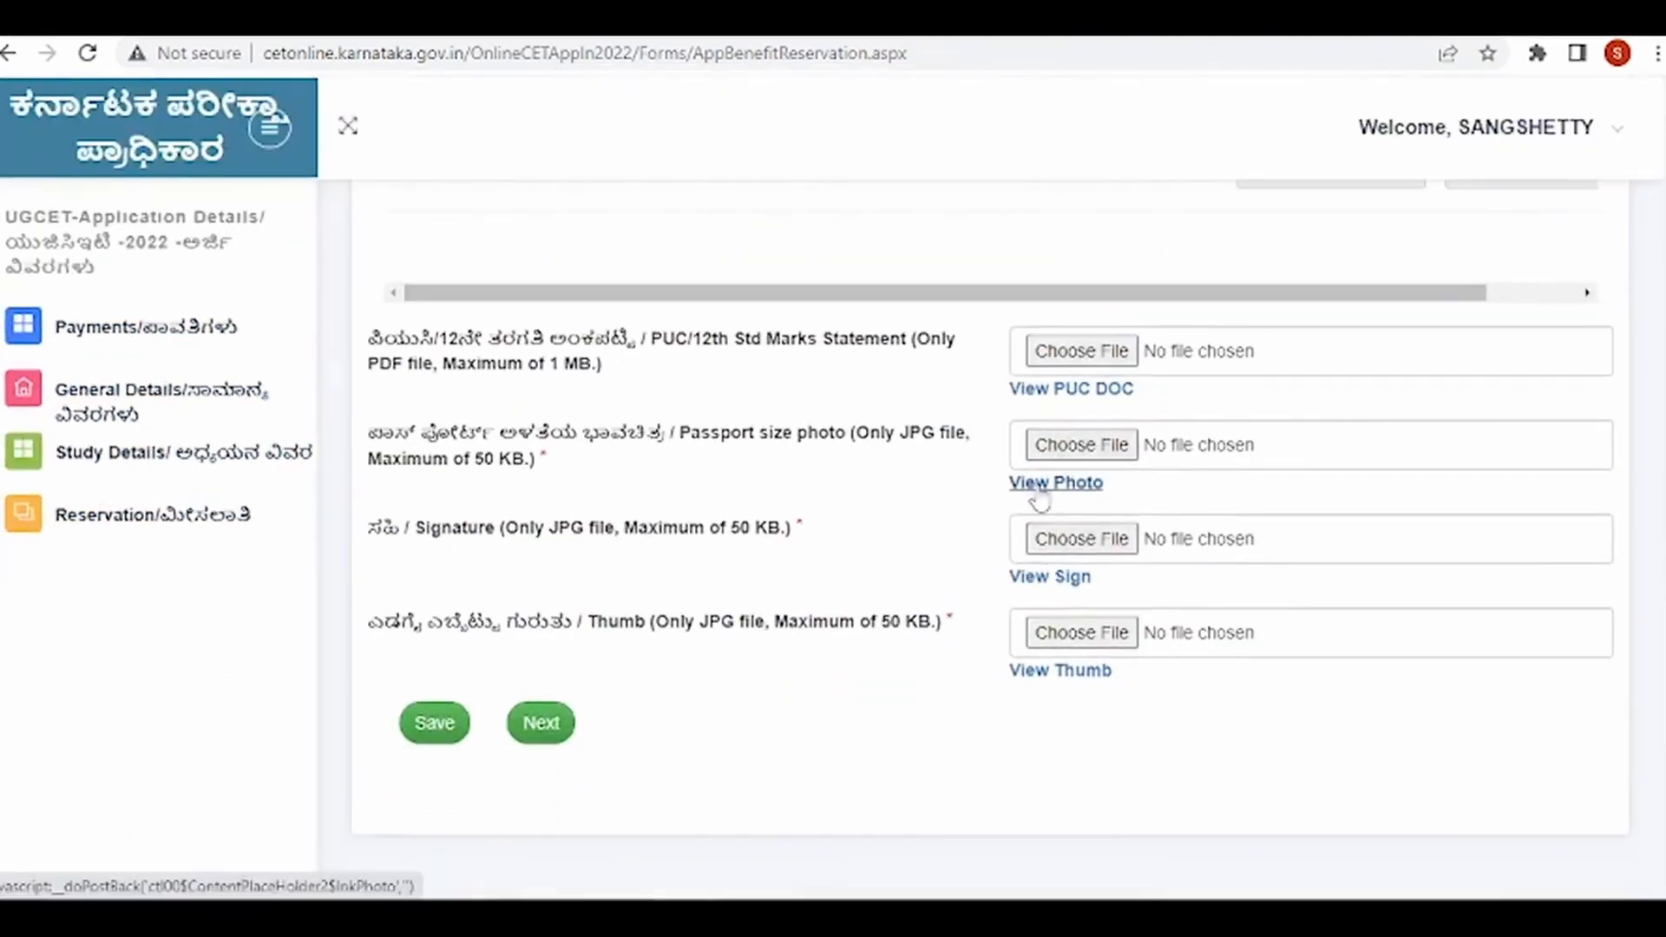
pyautogui.click(1051, 484)
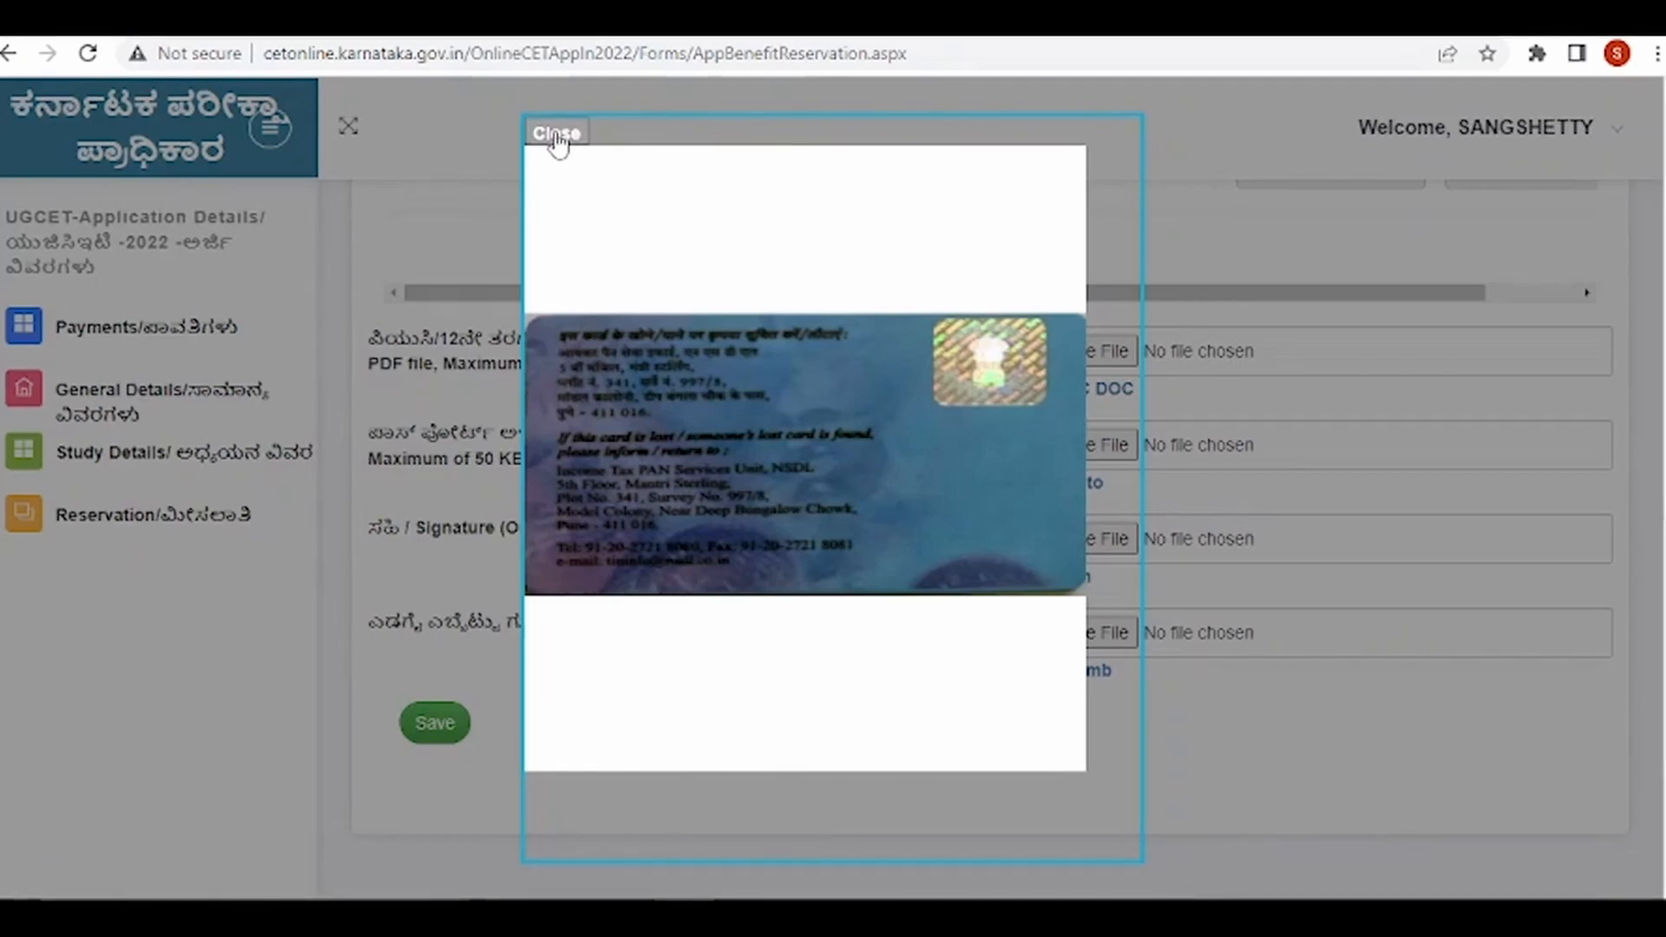
pyautogui.click(556, 135)
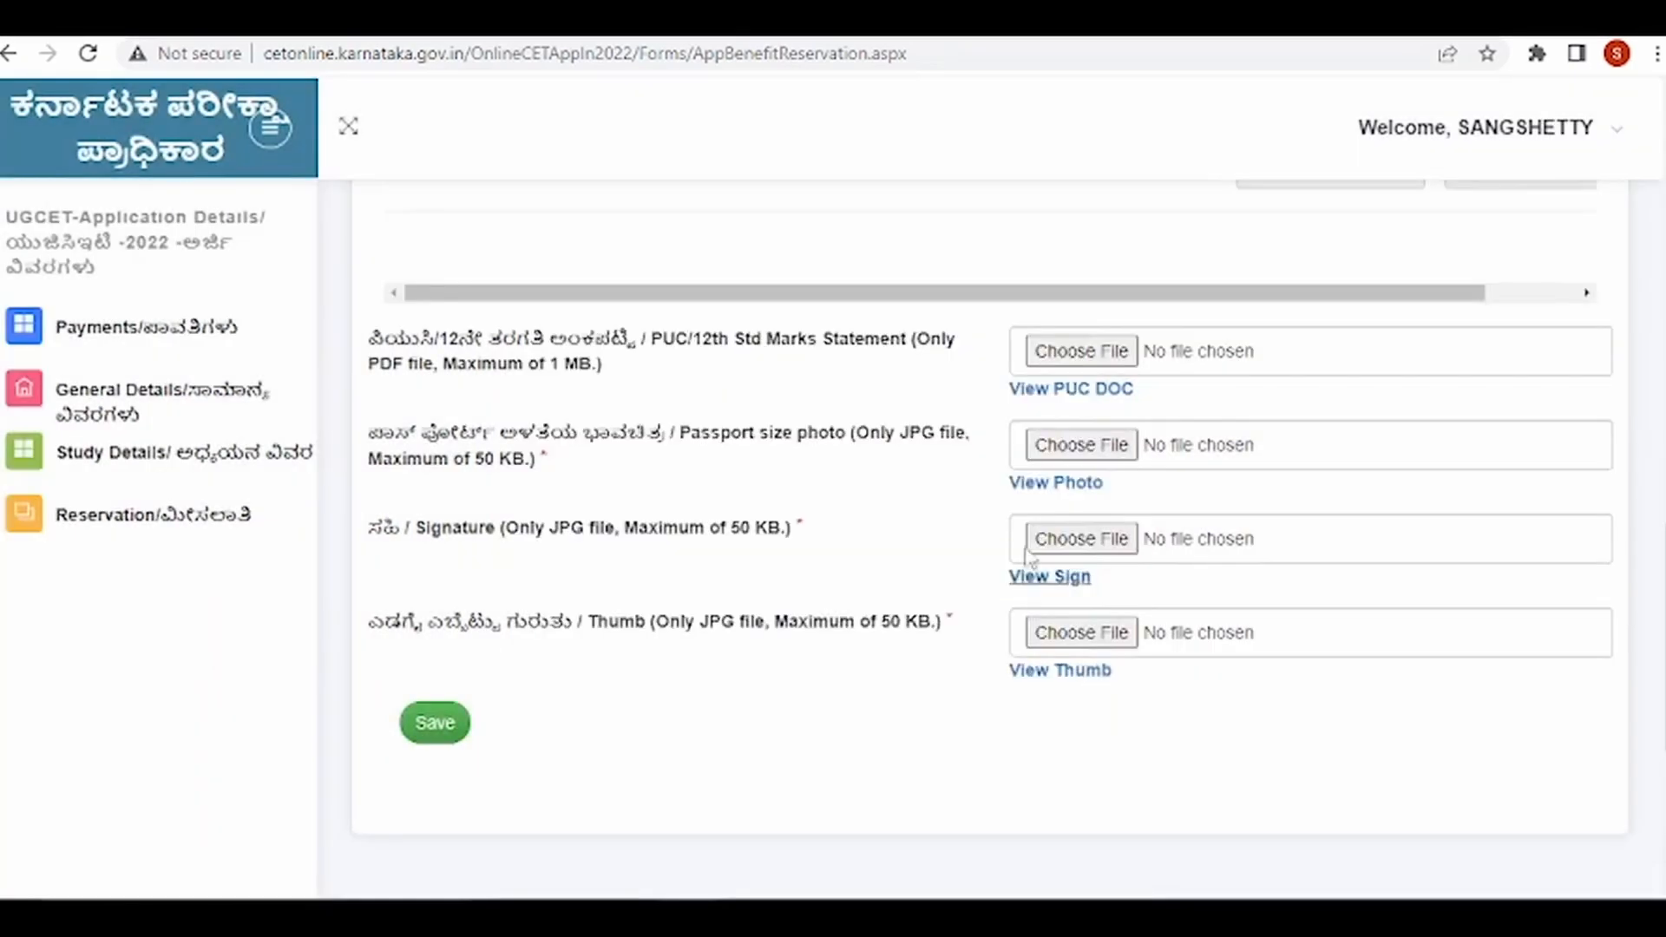
pyautogui.click(1060, 541)
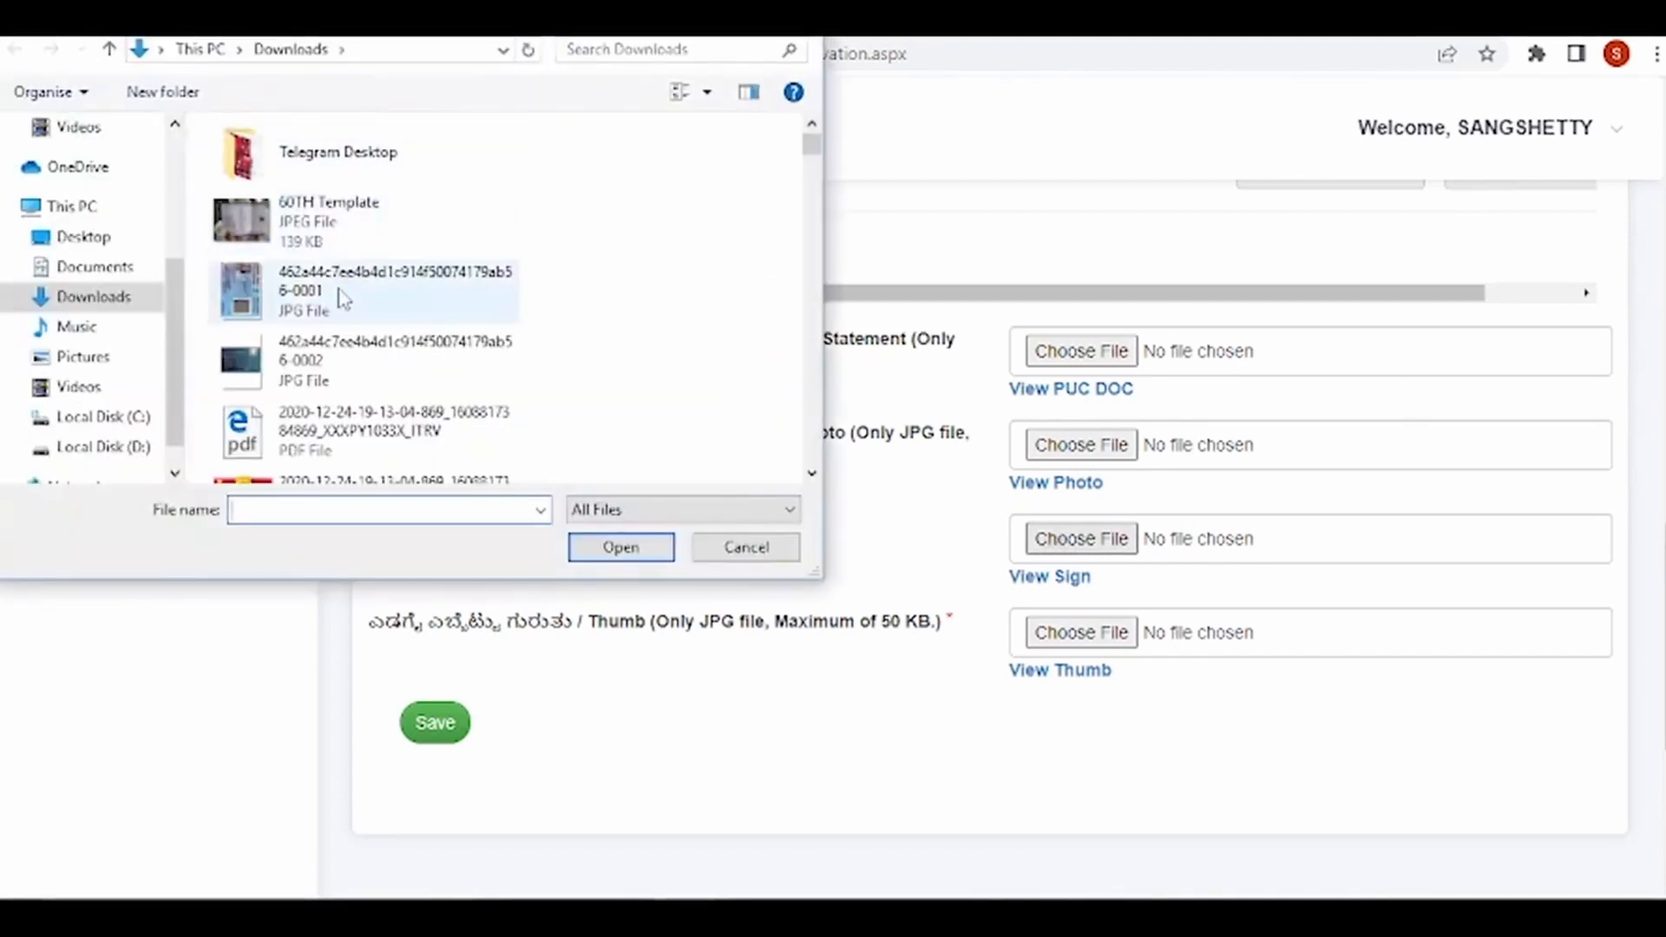
pyautogui.doubleClick(344, 347)
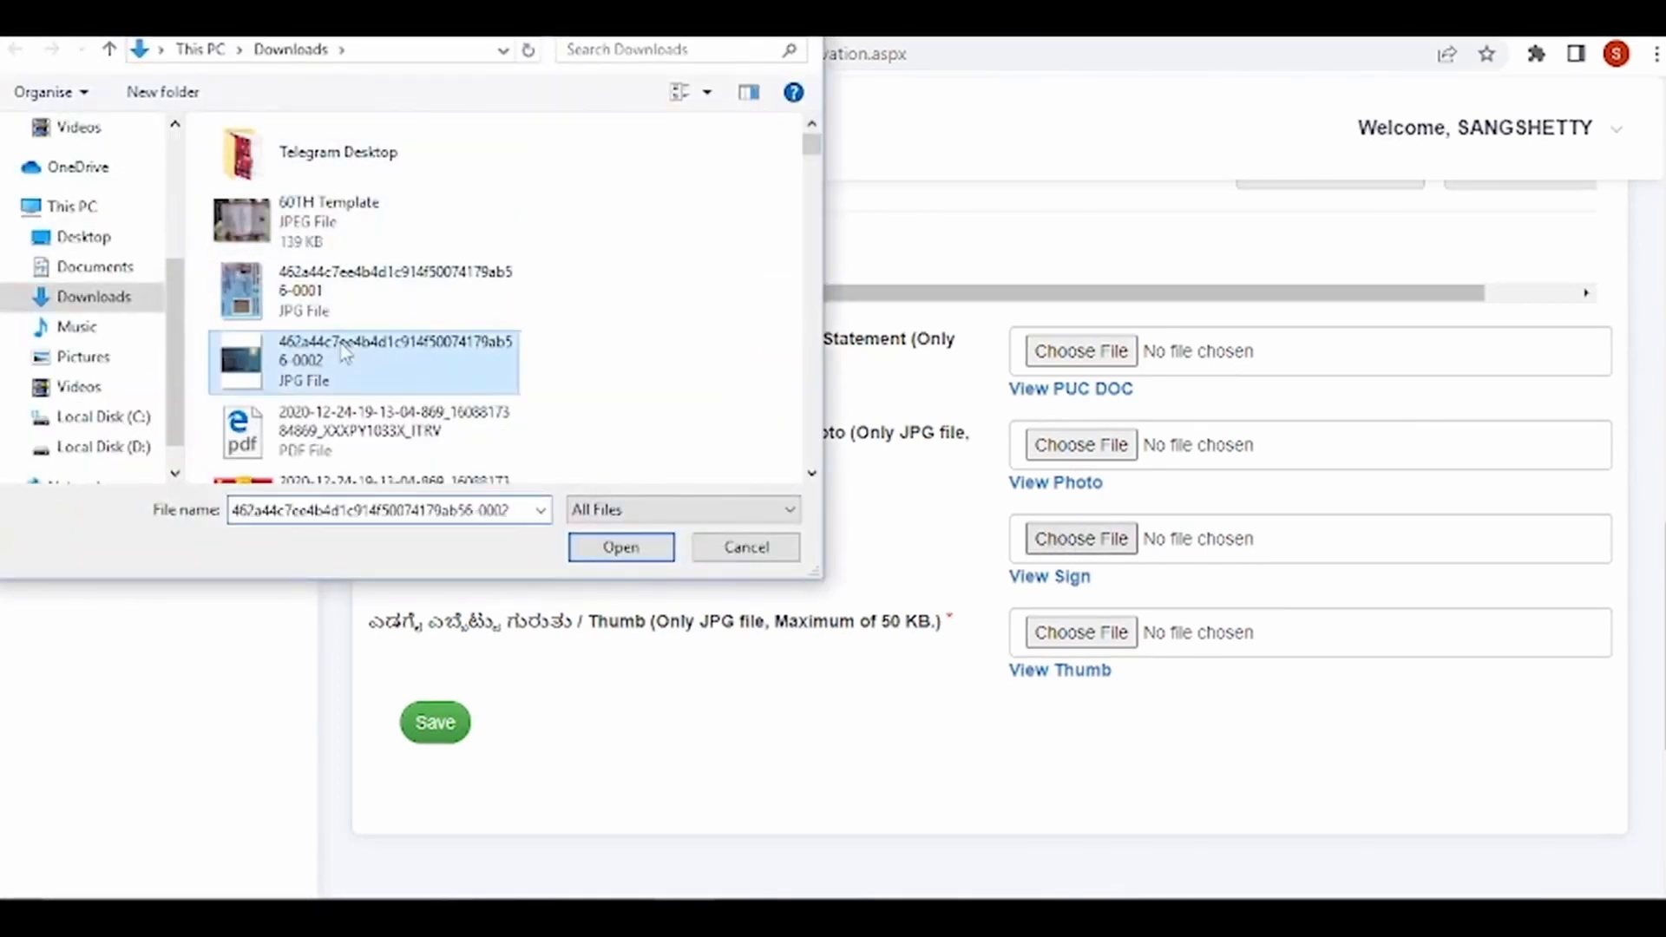
# Step: Attach the -0001 JPG as the thumb impression and save the page successfully
pyautogui.click(1088, 634)
pyautogui.doubleClick(307, 289)
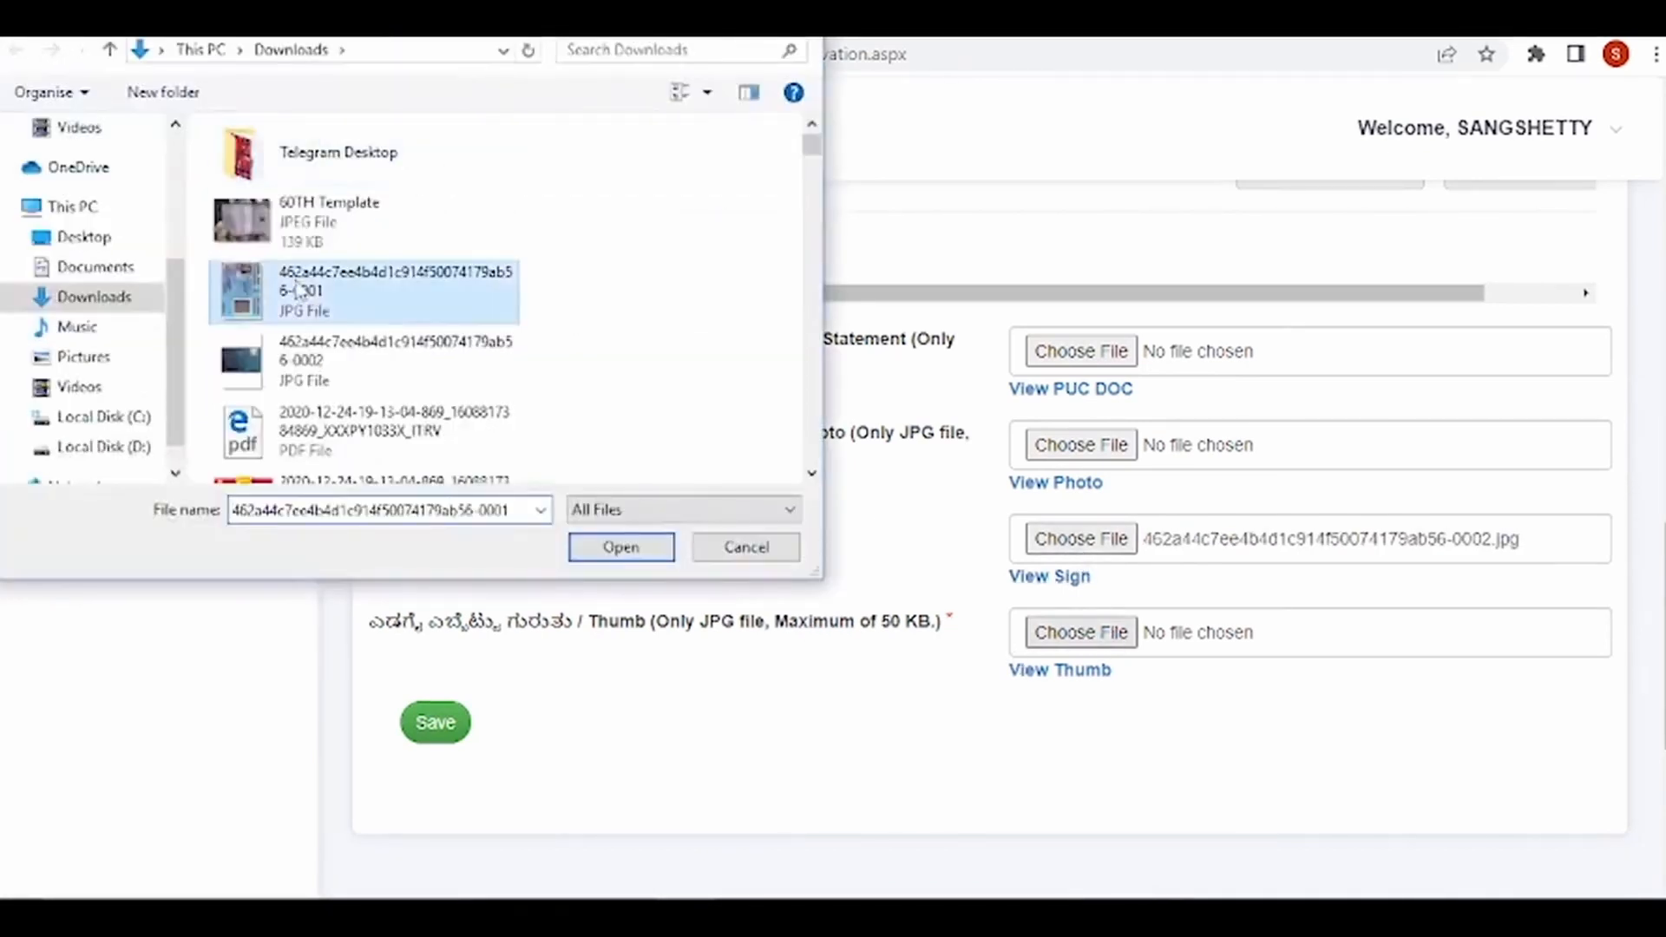
pyautogui.click(408, 720)
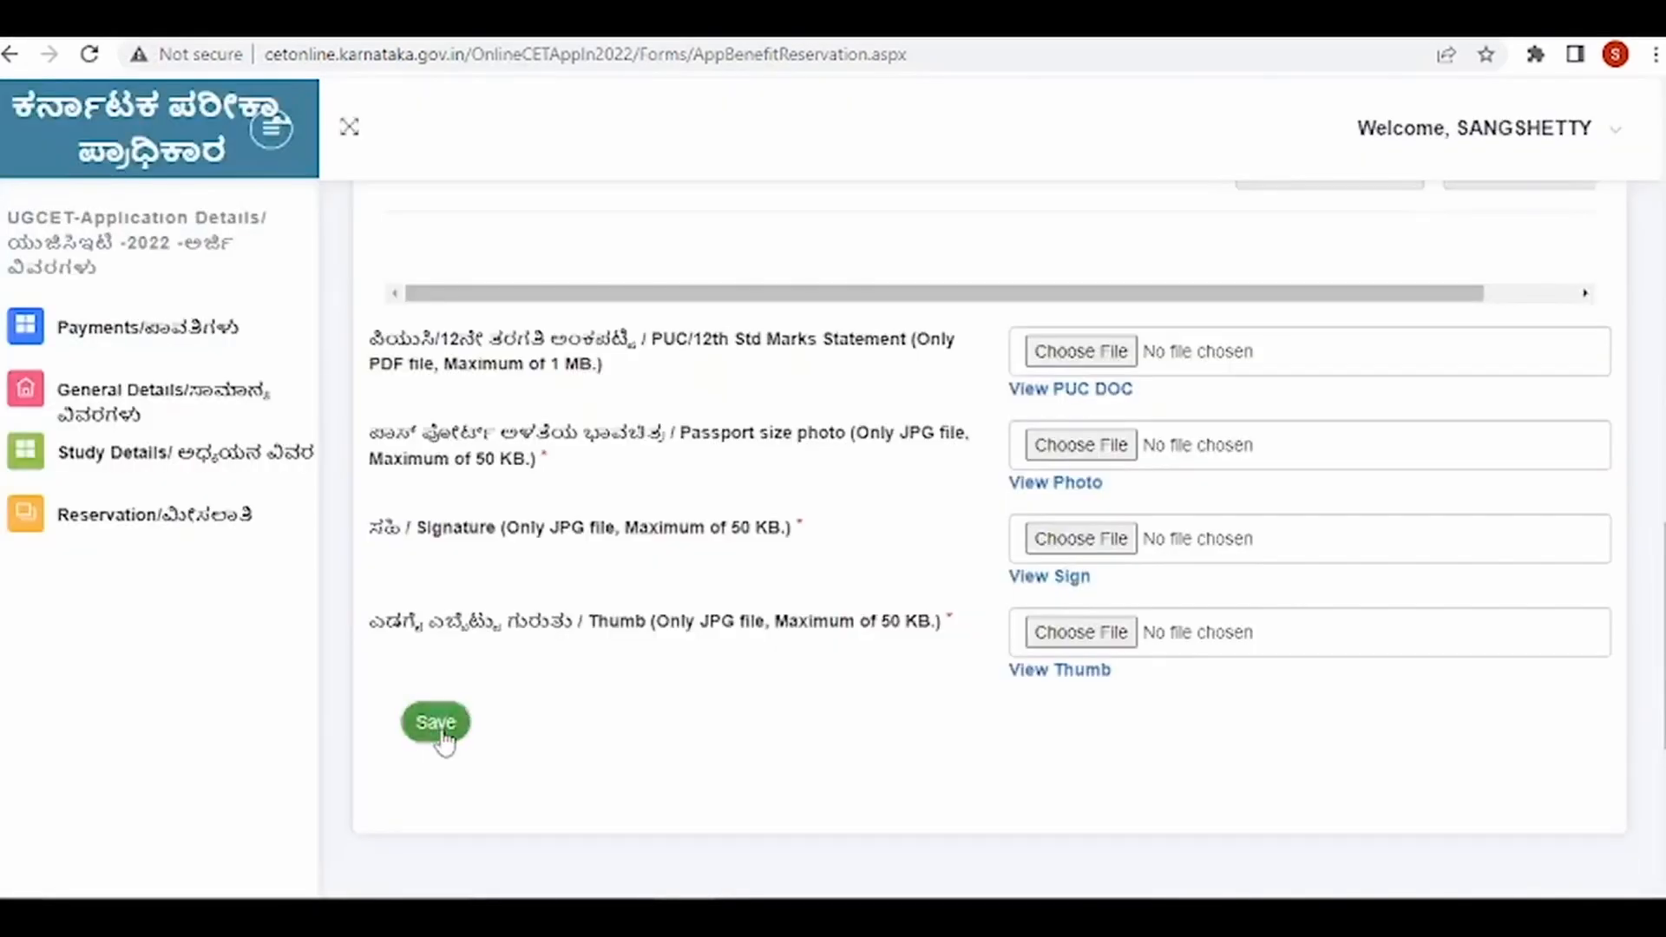
pyautogui.click(441, 733)
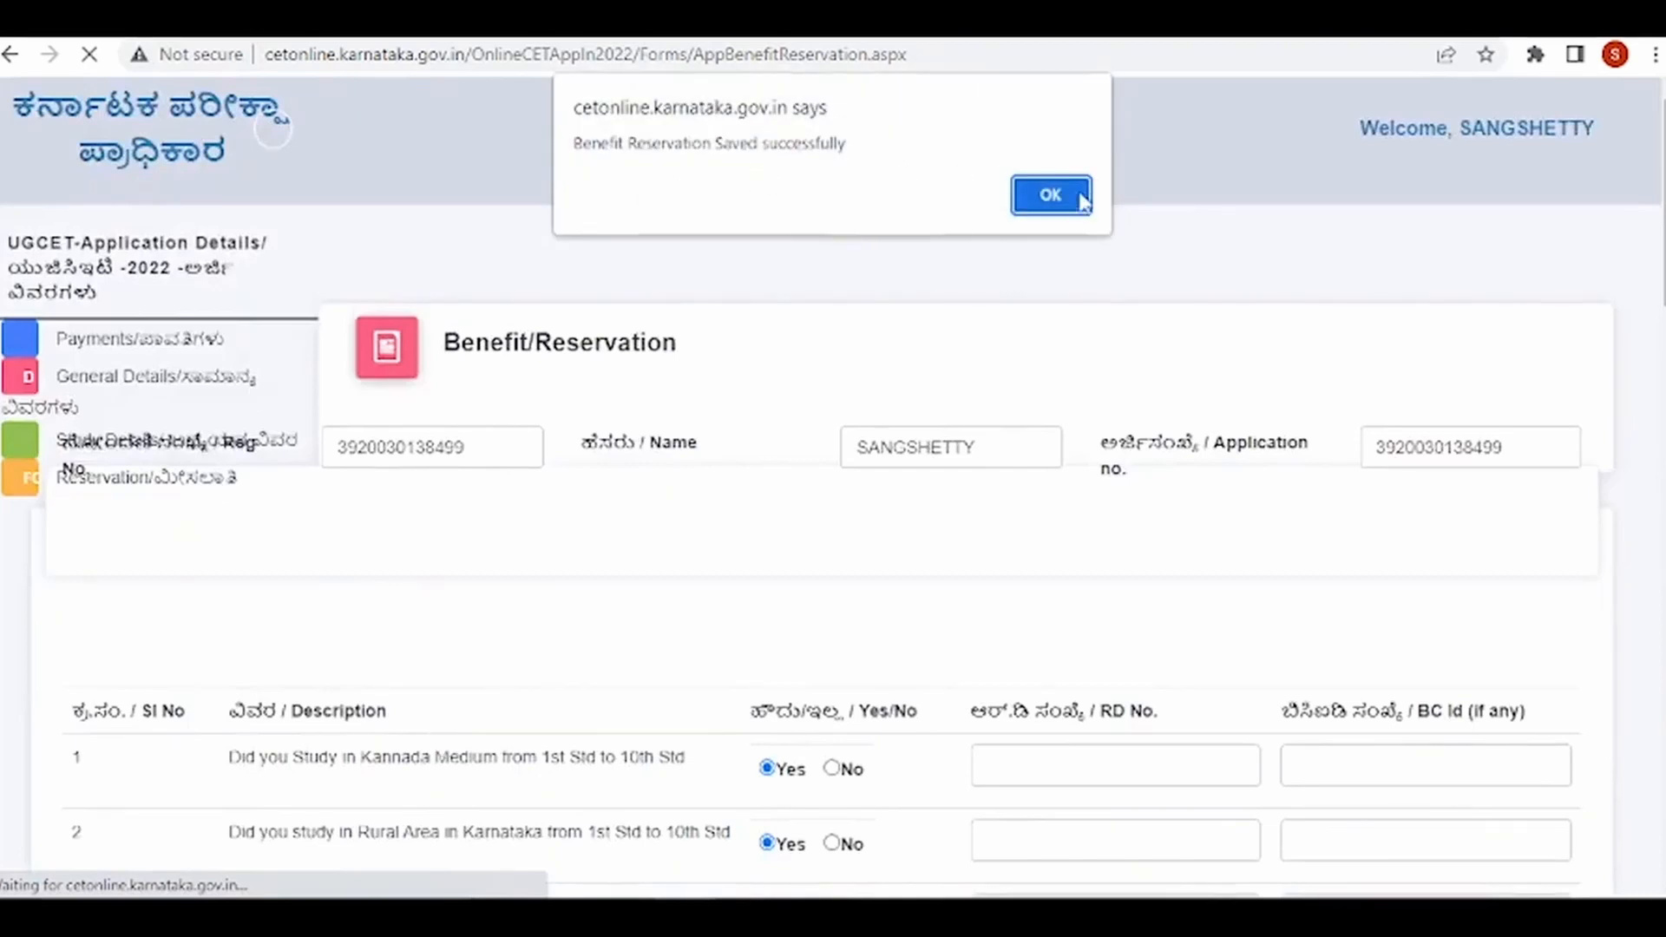
pyautogui.click(1051, 195)
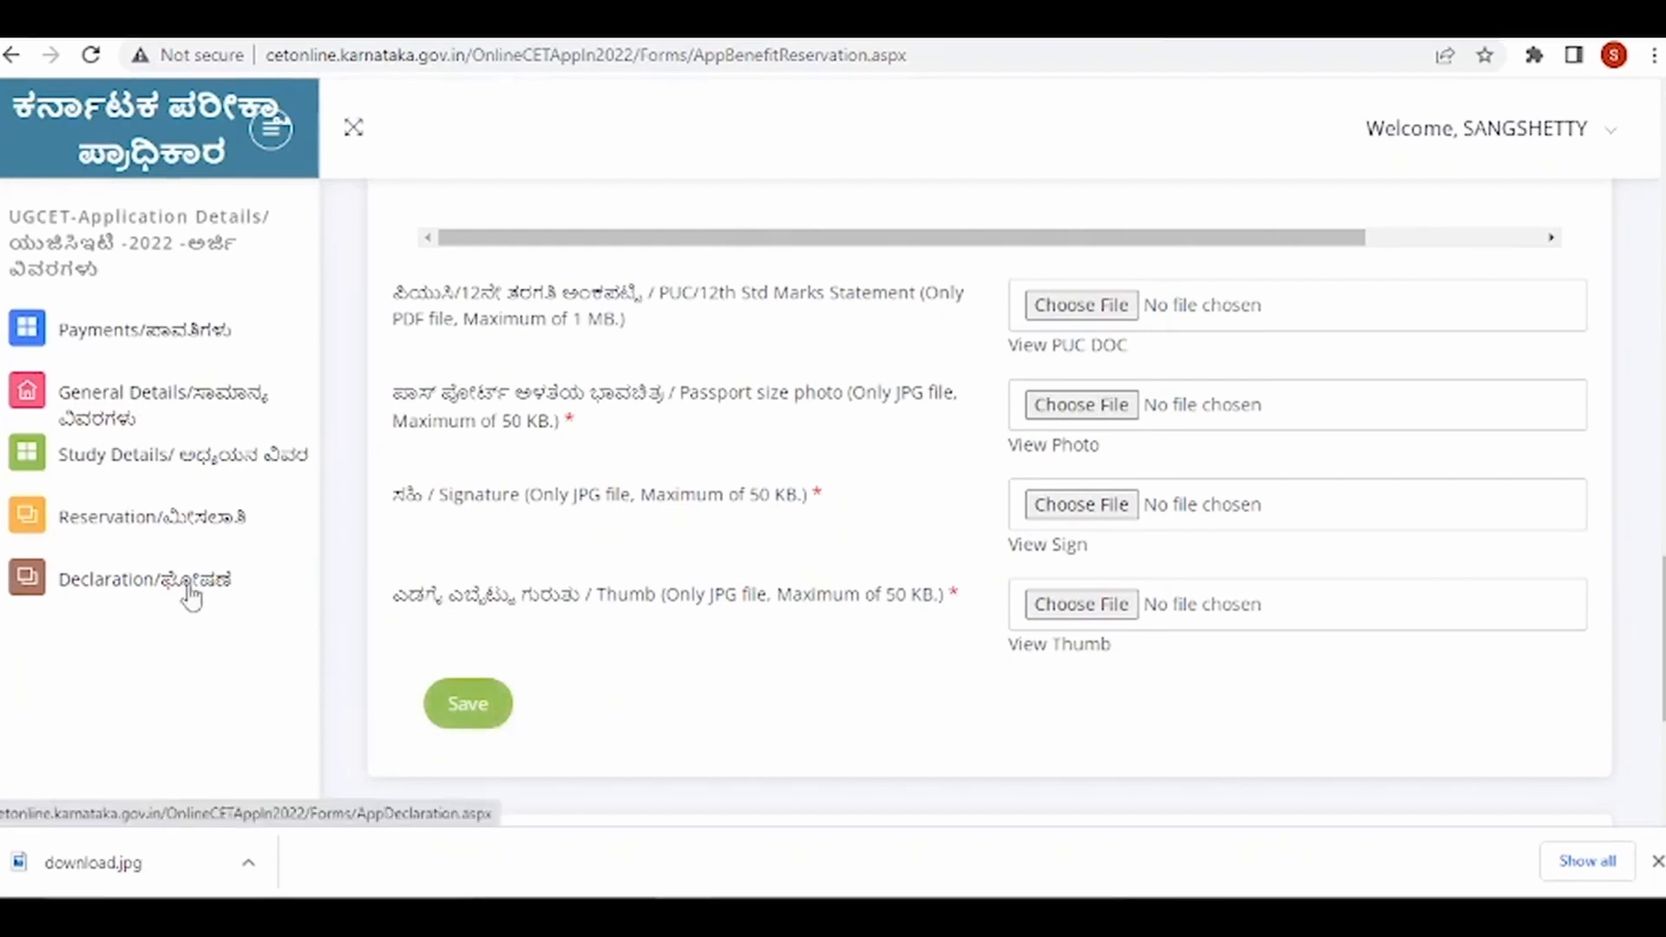
# Step: Tick We Agree on the Declaration page, dismiss the warning, and save it
pyautogui.click(111, 585)
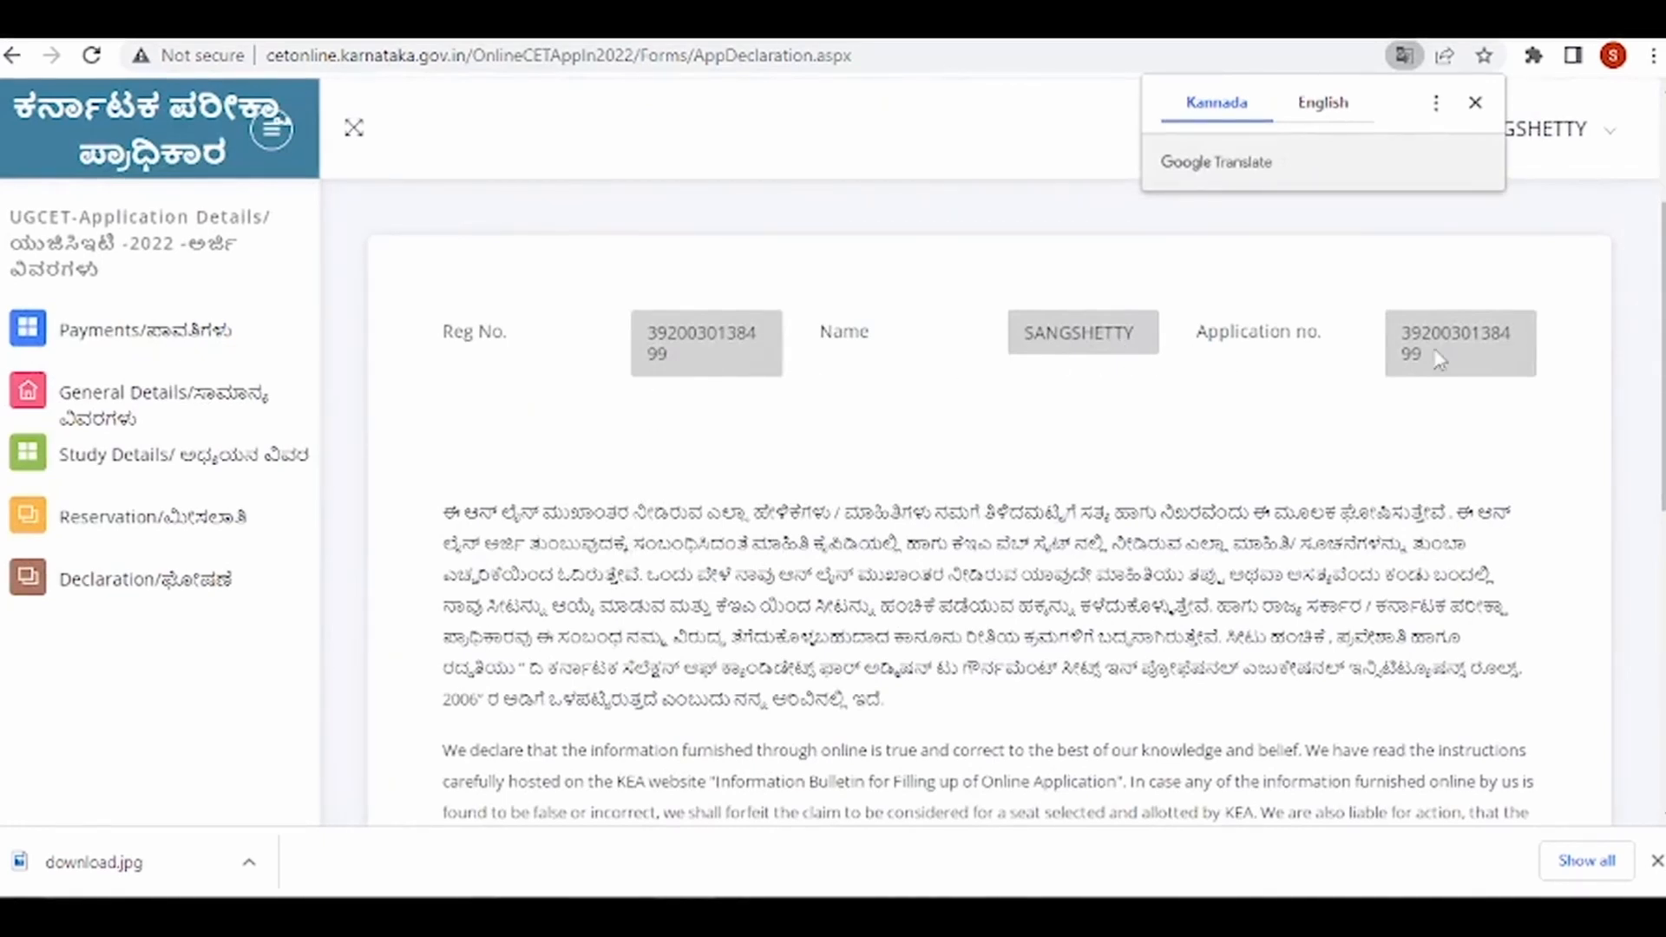
pyautogui.scroll(-3, 1128, 417)
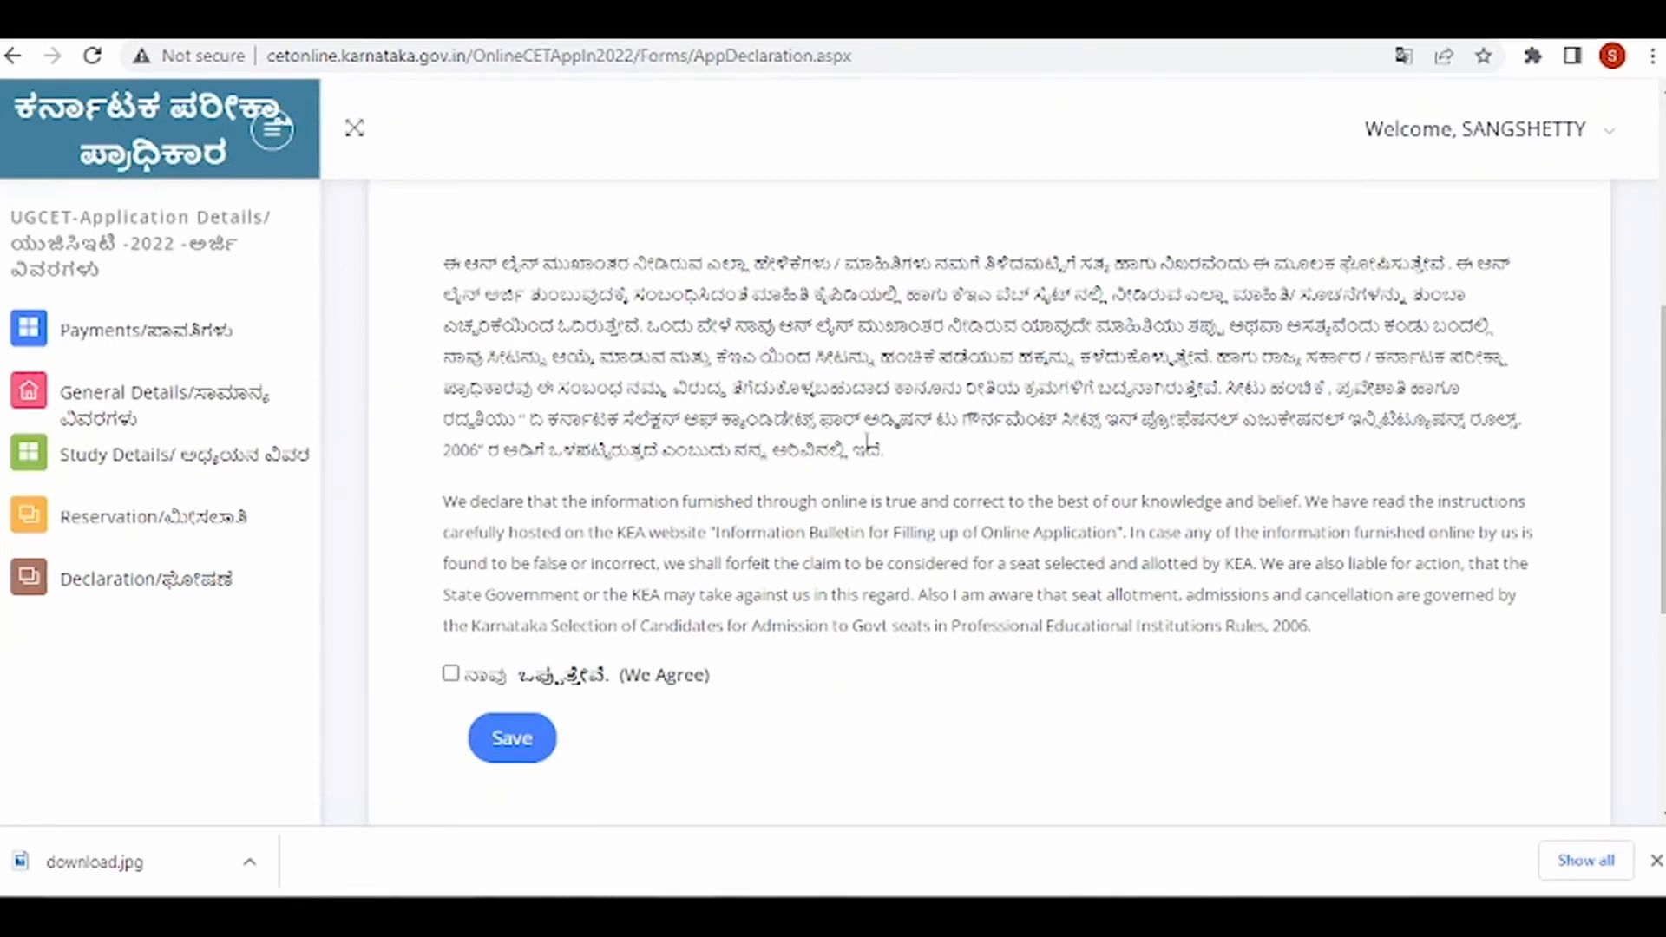
pyautogui.scroll(-3, 896, 450)
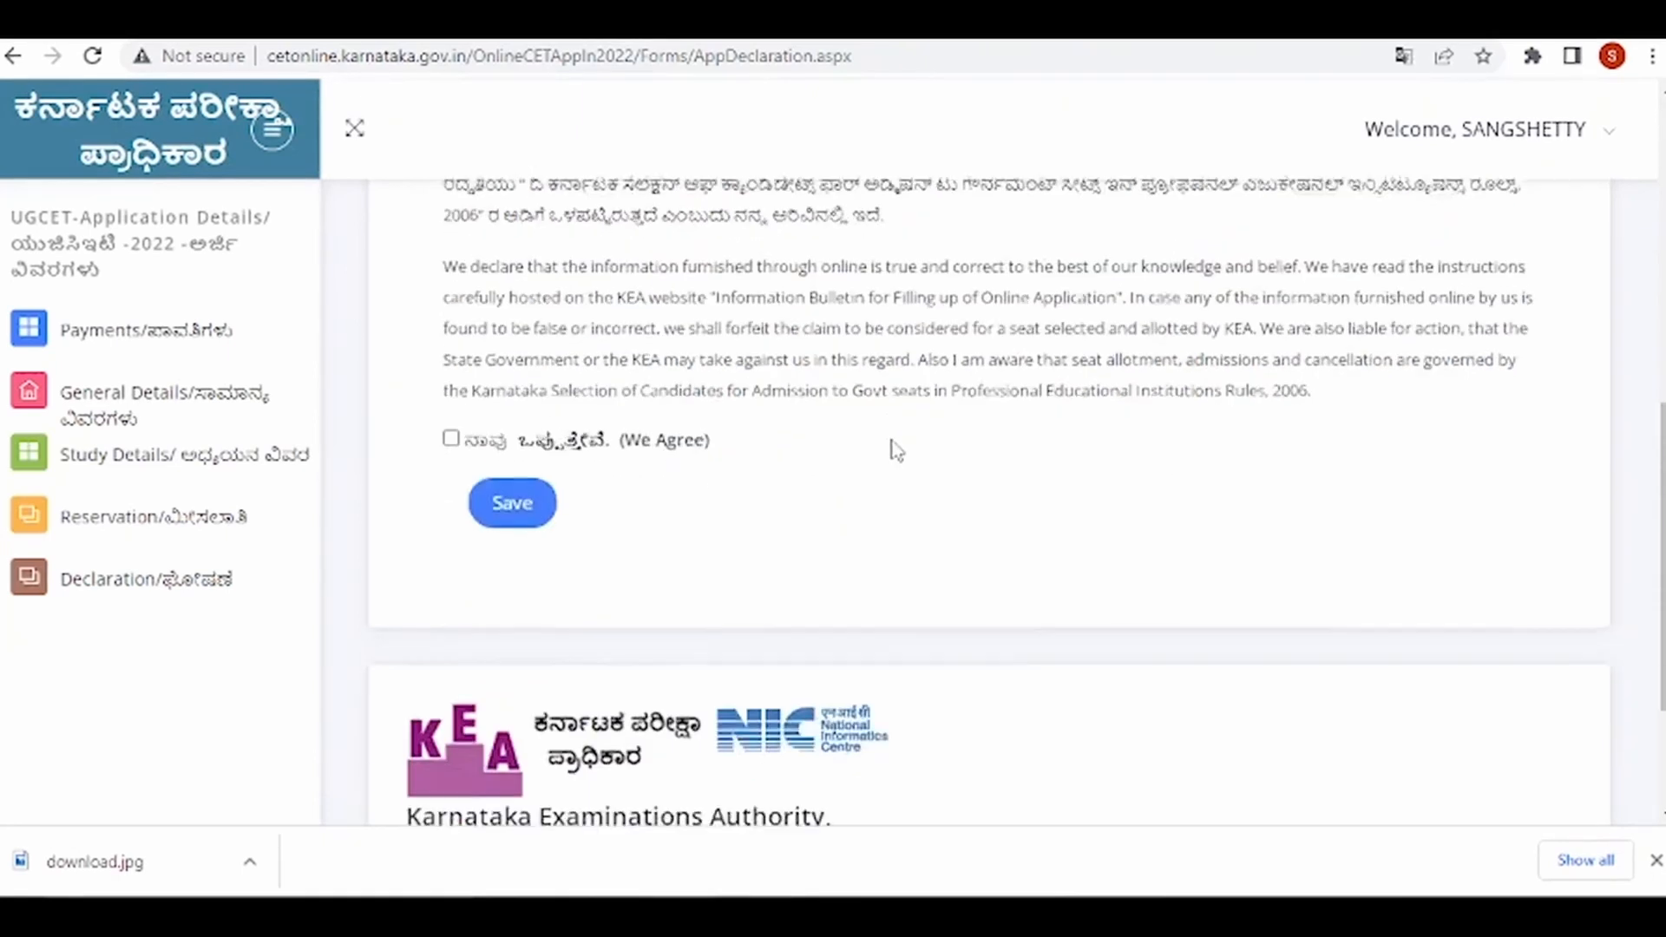
pyautogui.click(451, 427)
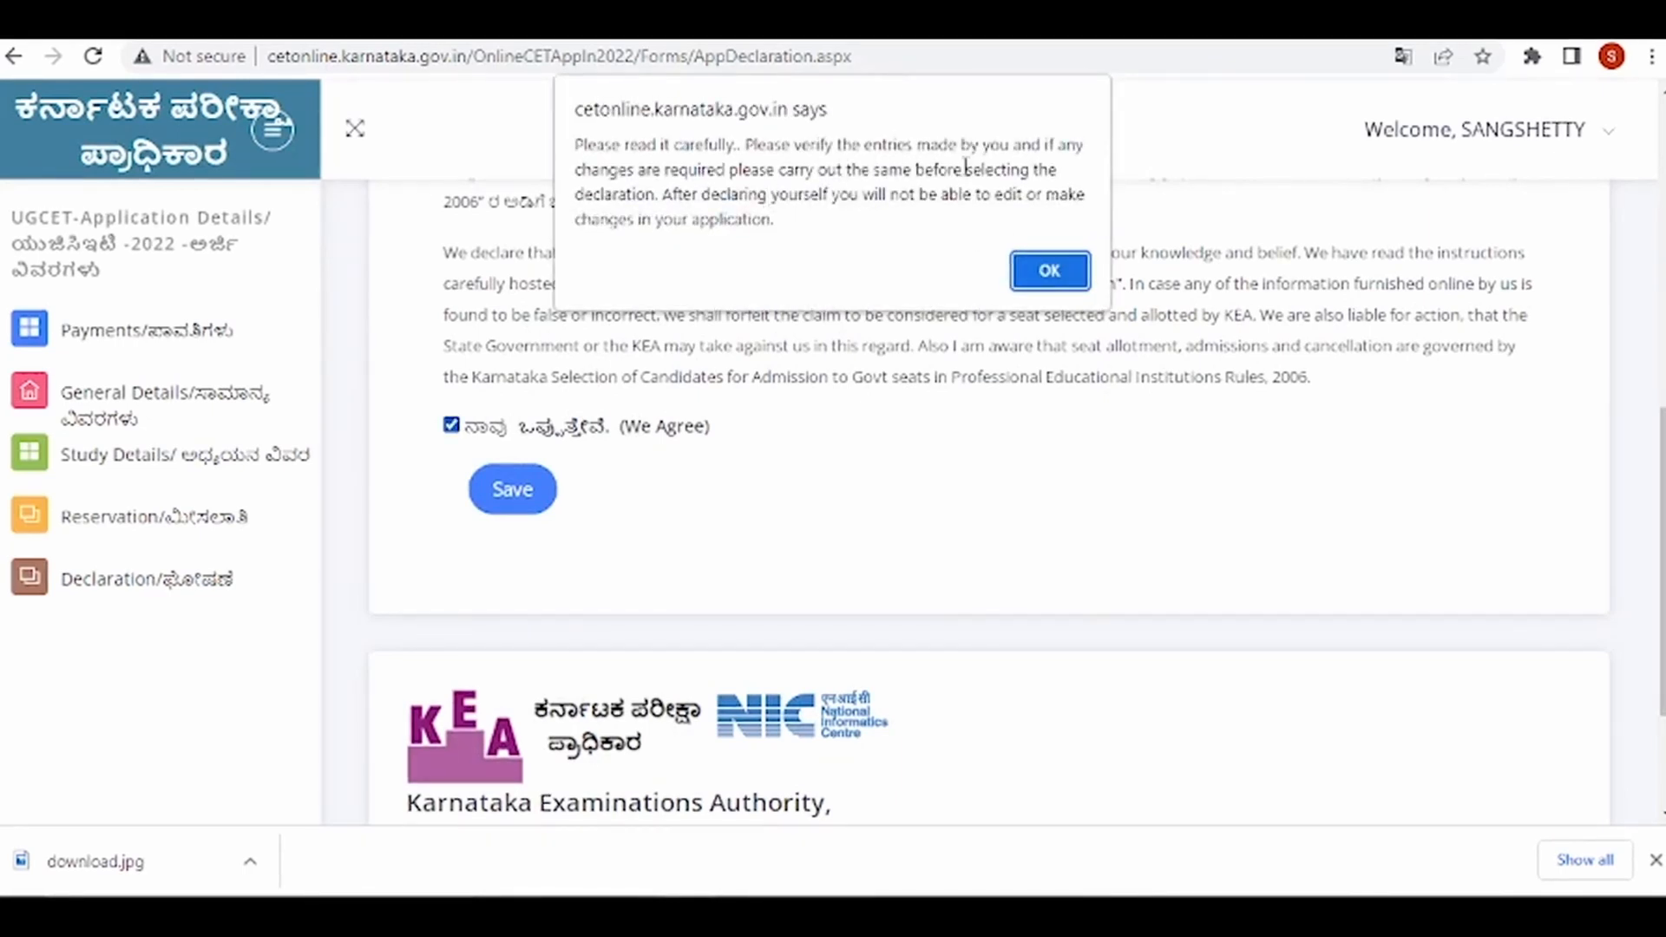
pyautogui.press('Return')
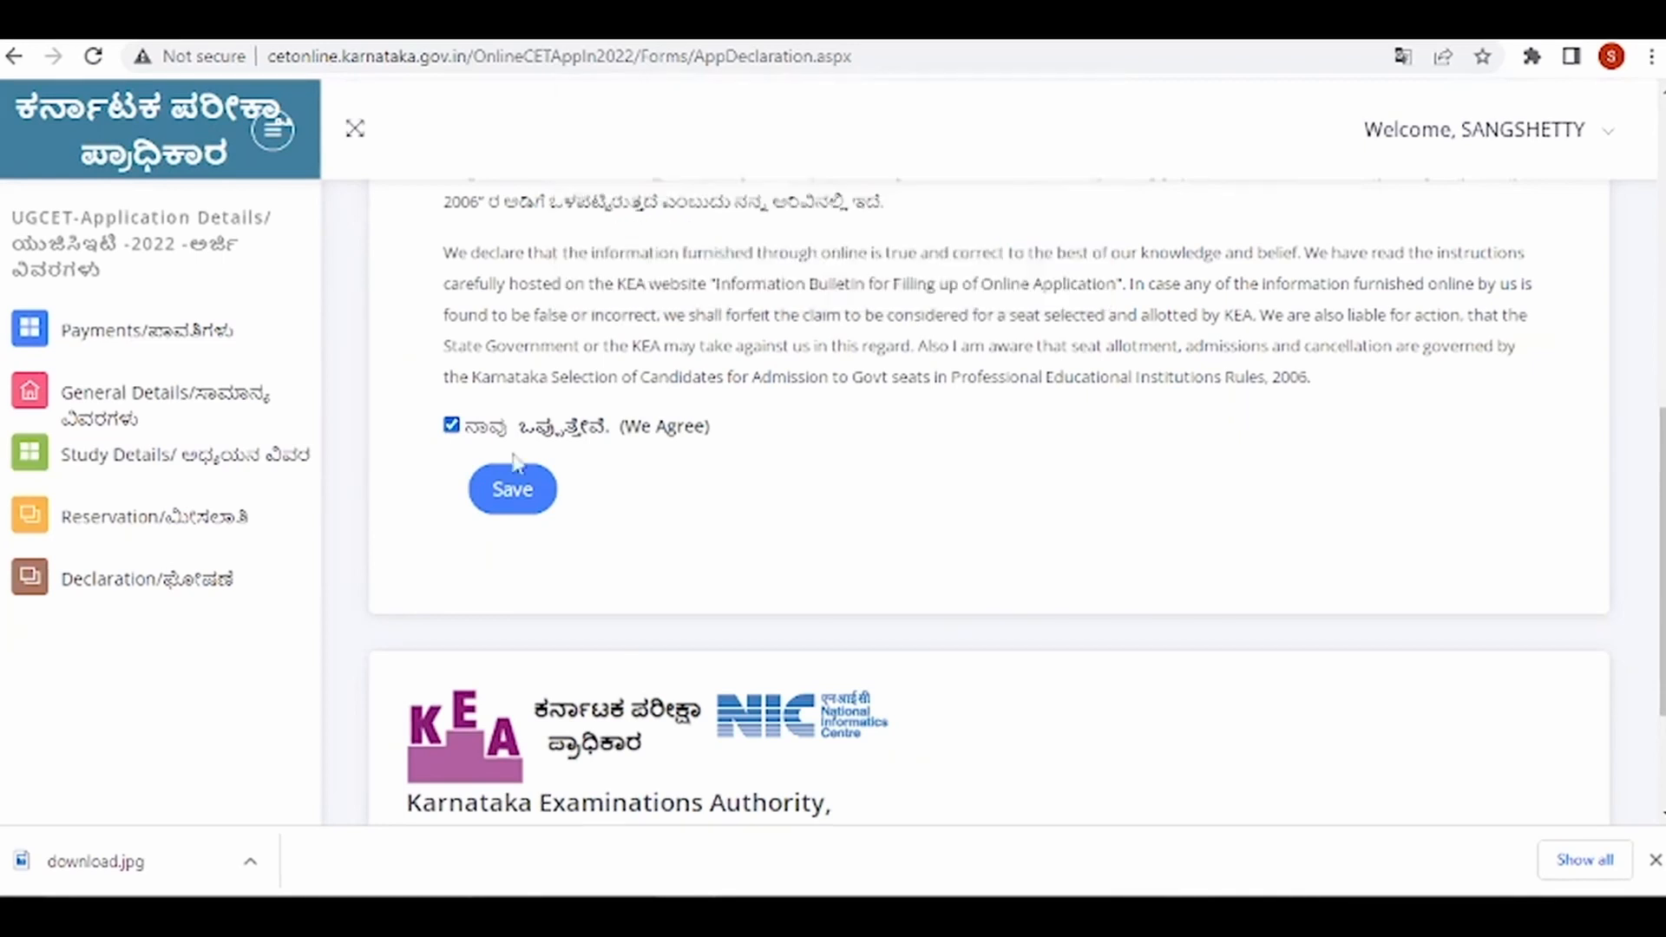
pyautogui.click(503, 501)
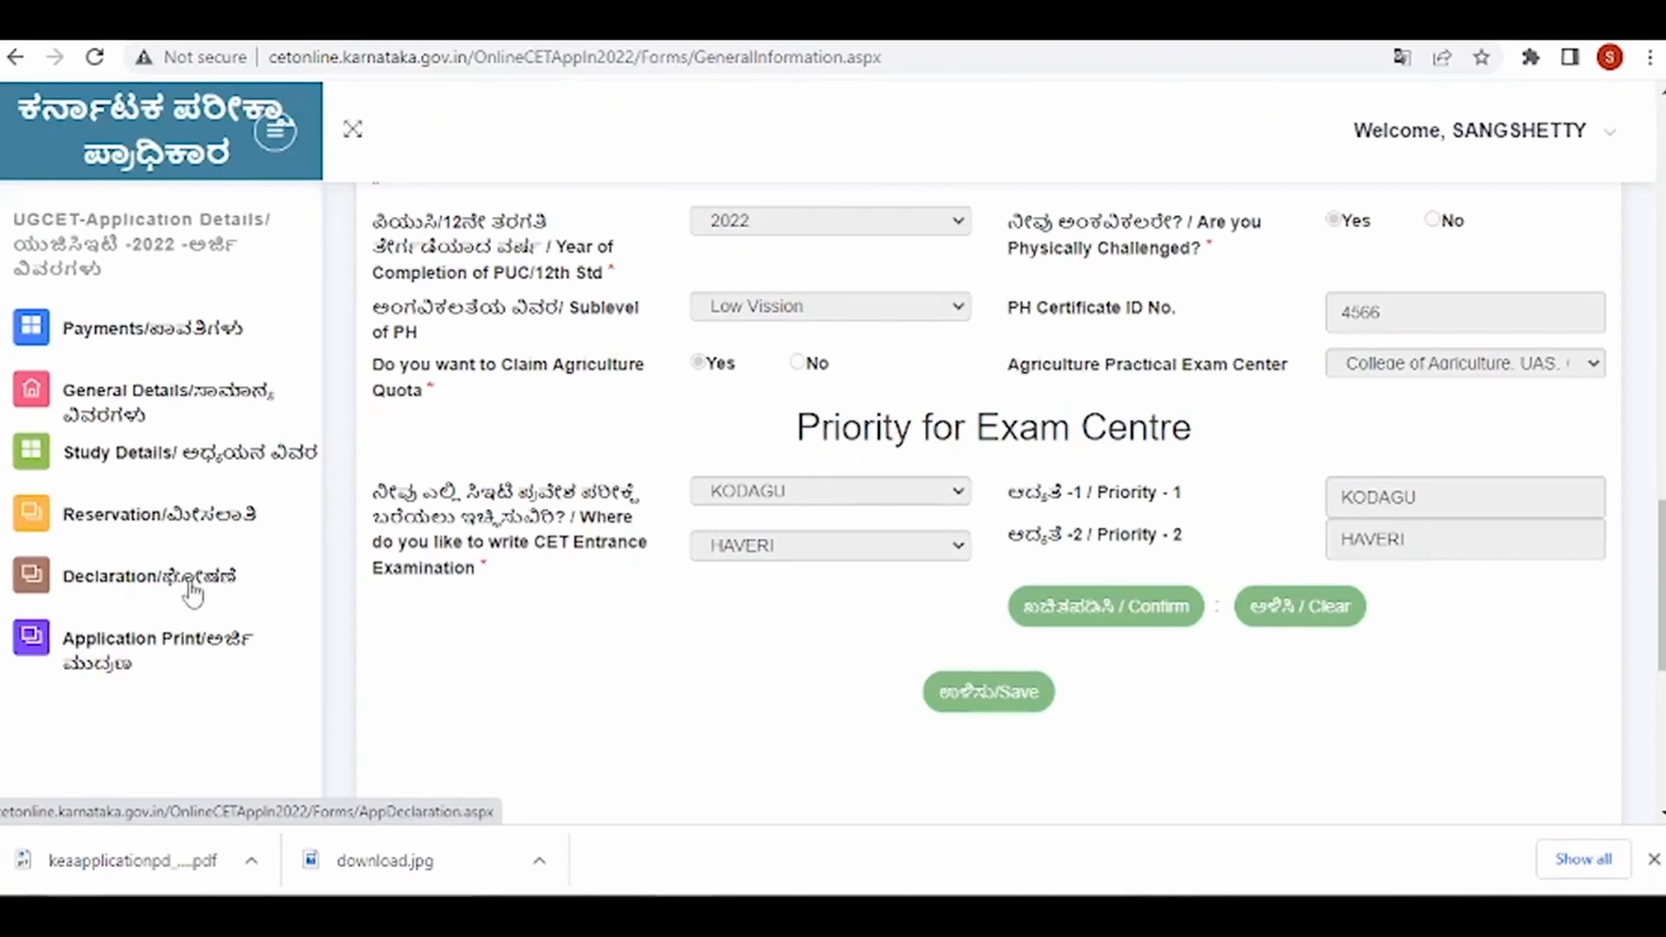
pyautogui.scroll(3, 298, 583)
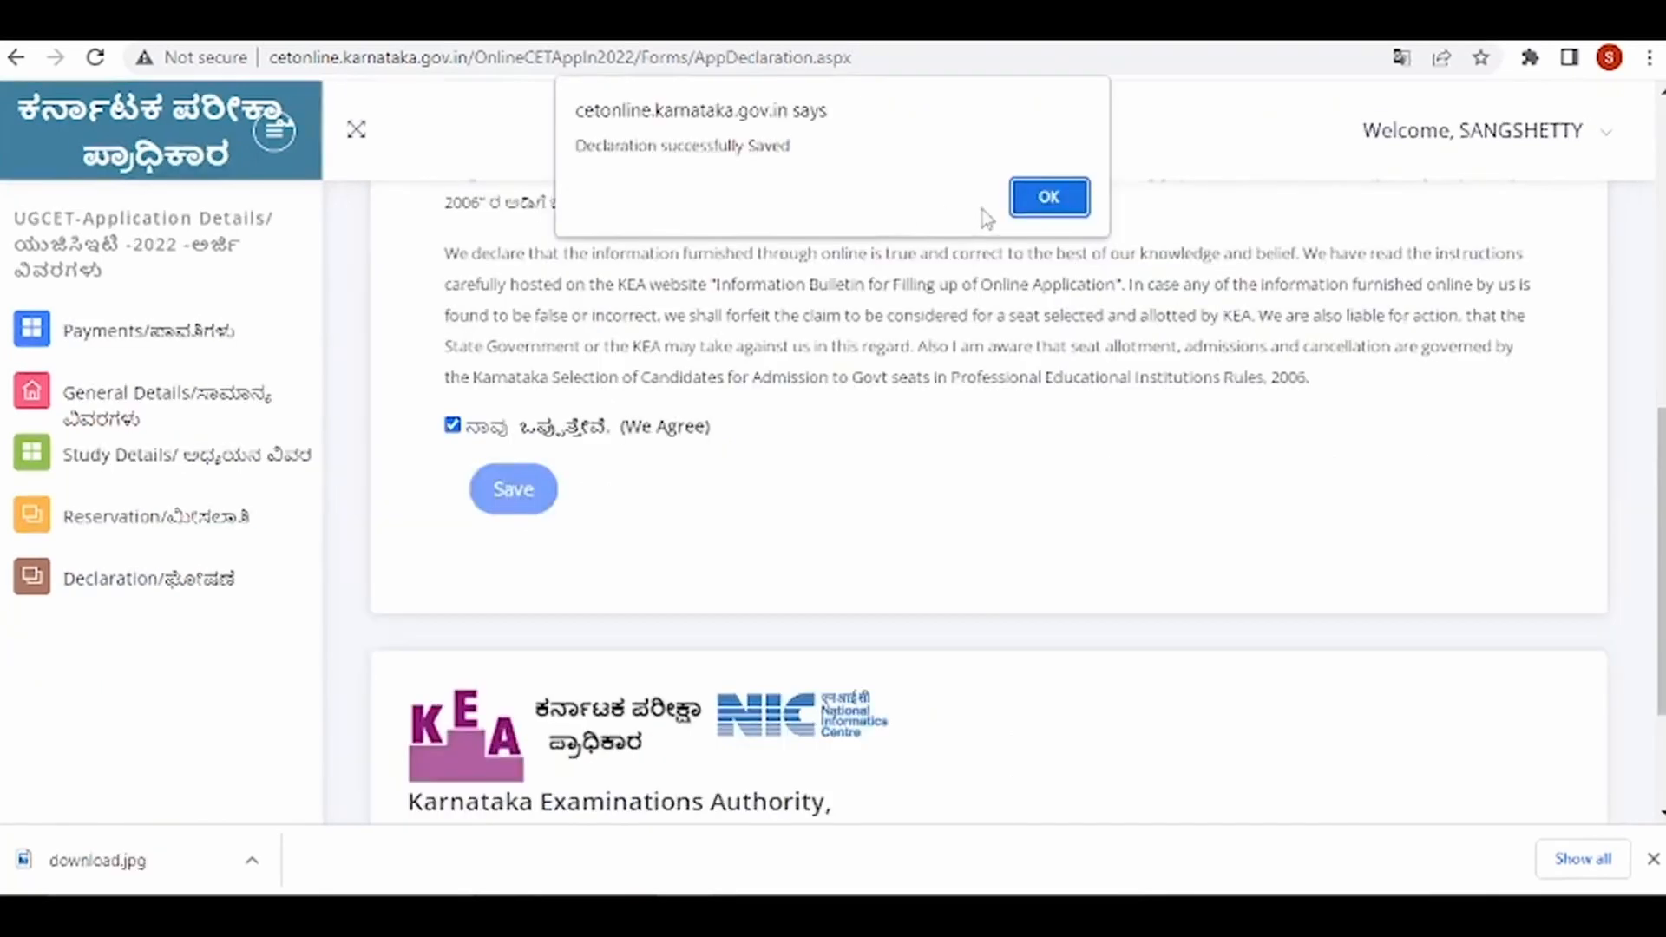
pyautogui.click(1054, 206)
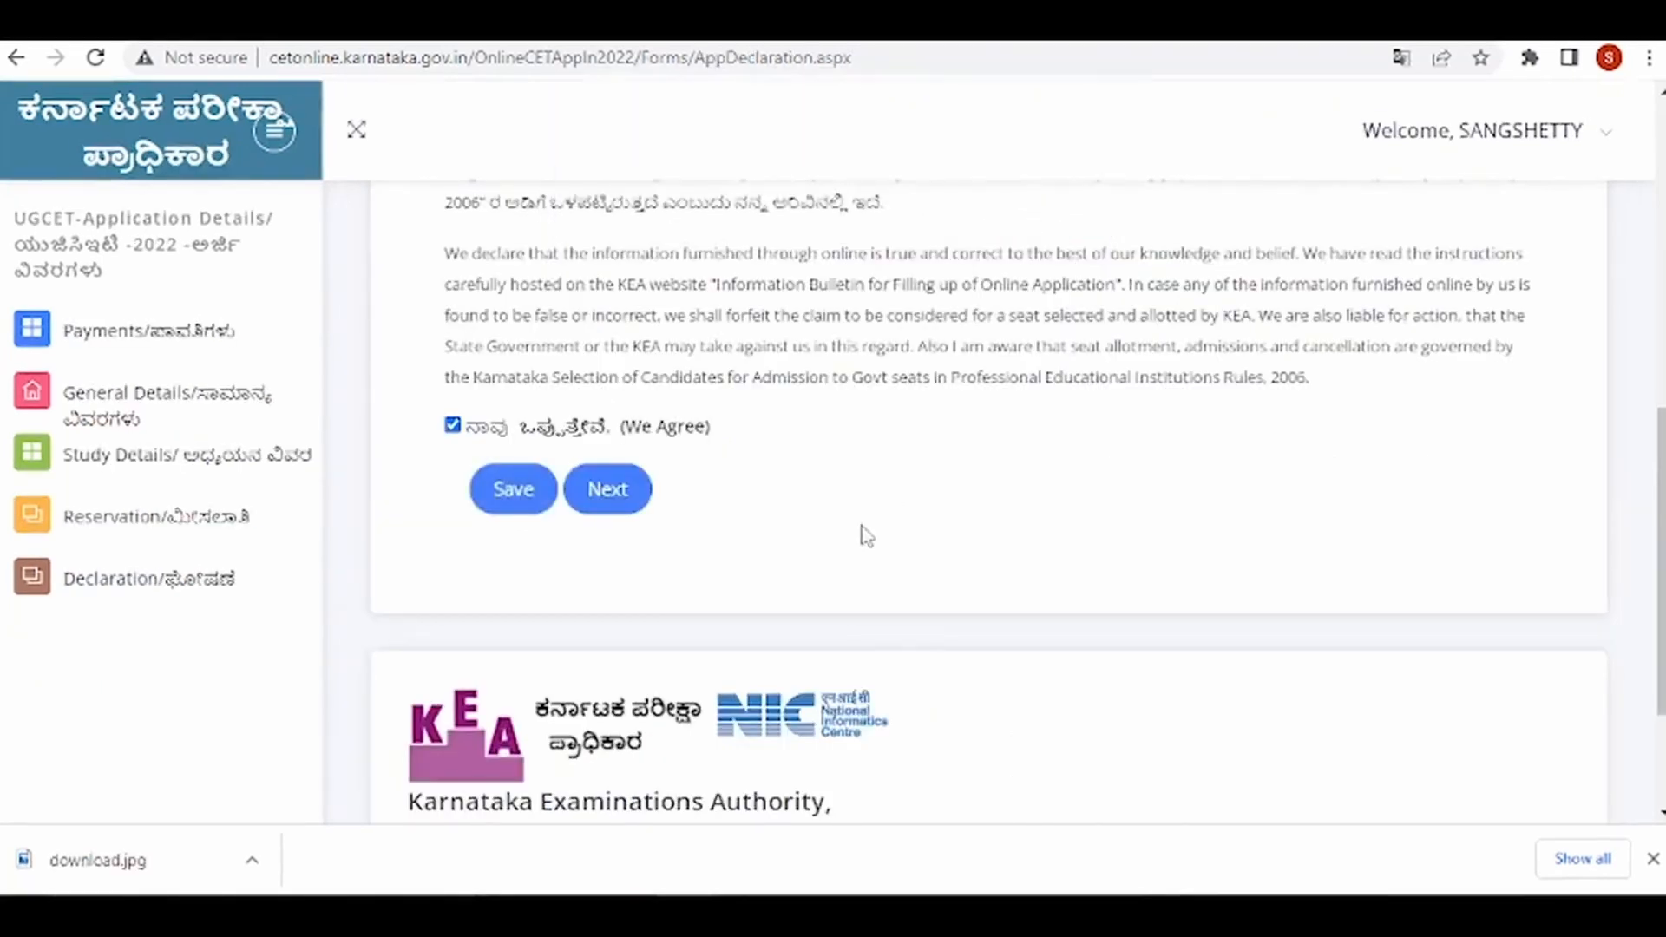
# Step: Go to the Application Print page and download the final application PDF
pyautogui.click(615, 499)
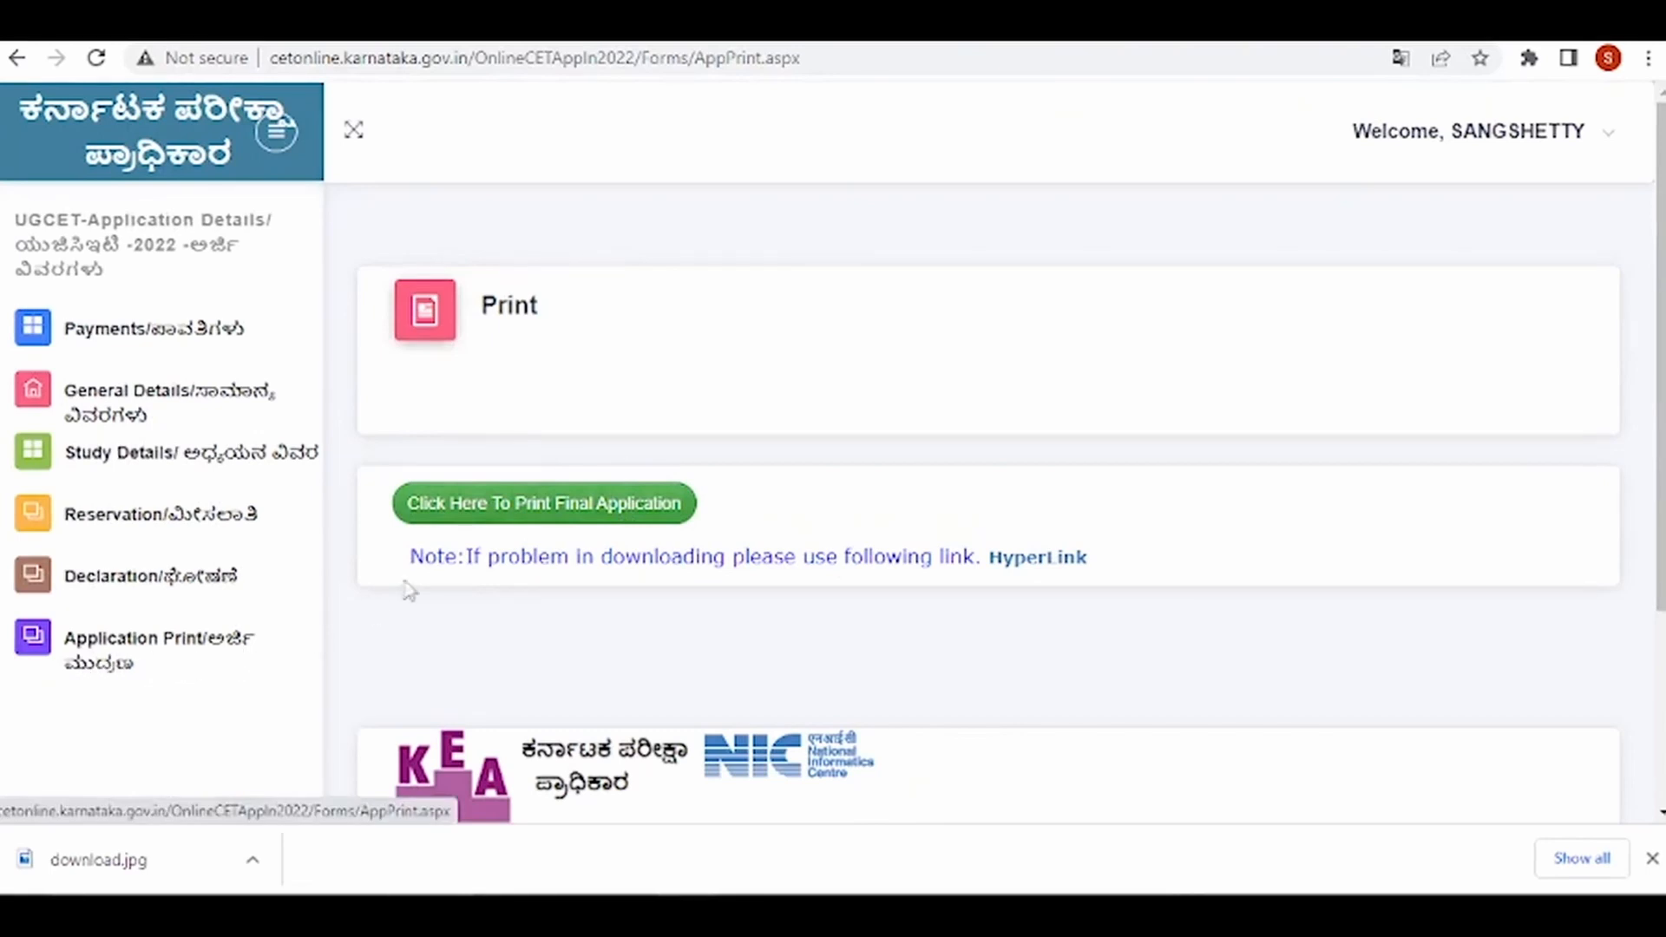
pyautogui.scroll(-3, 625, 519)
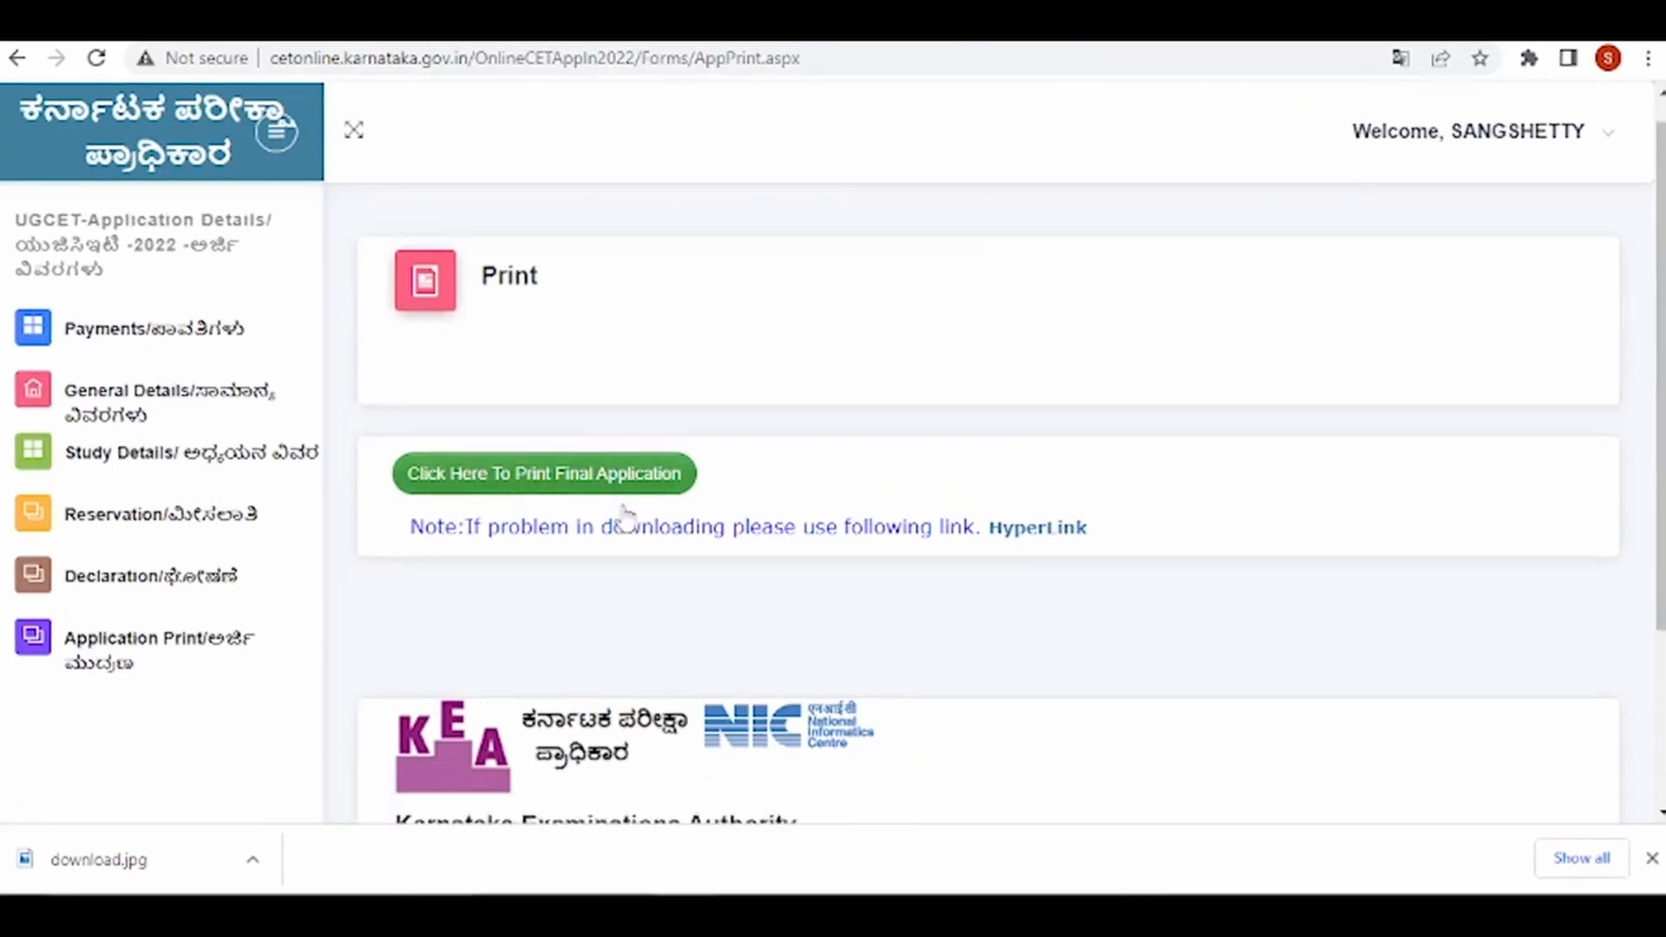
pyautogui.scroll(3, 145, 305)
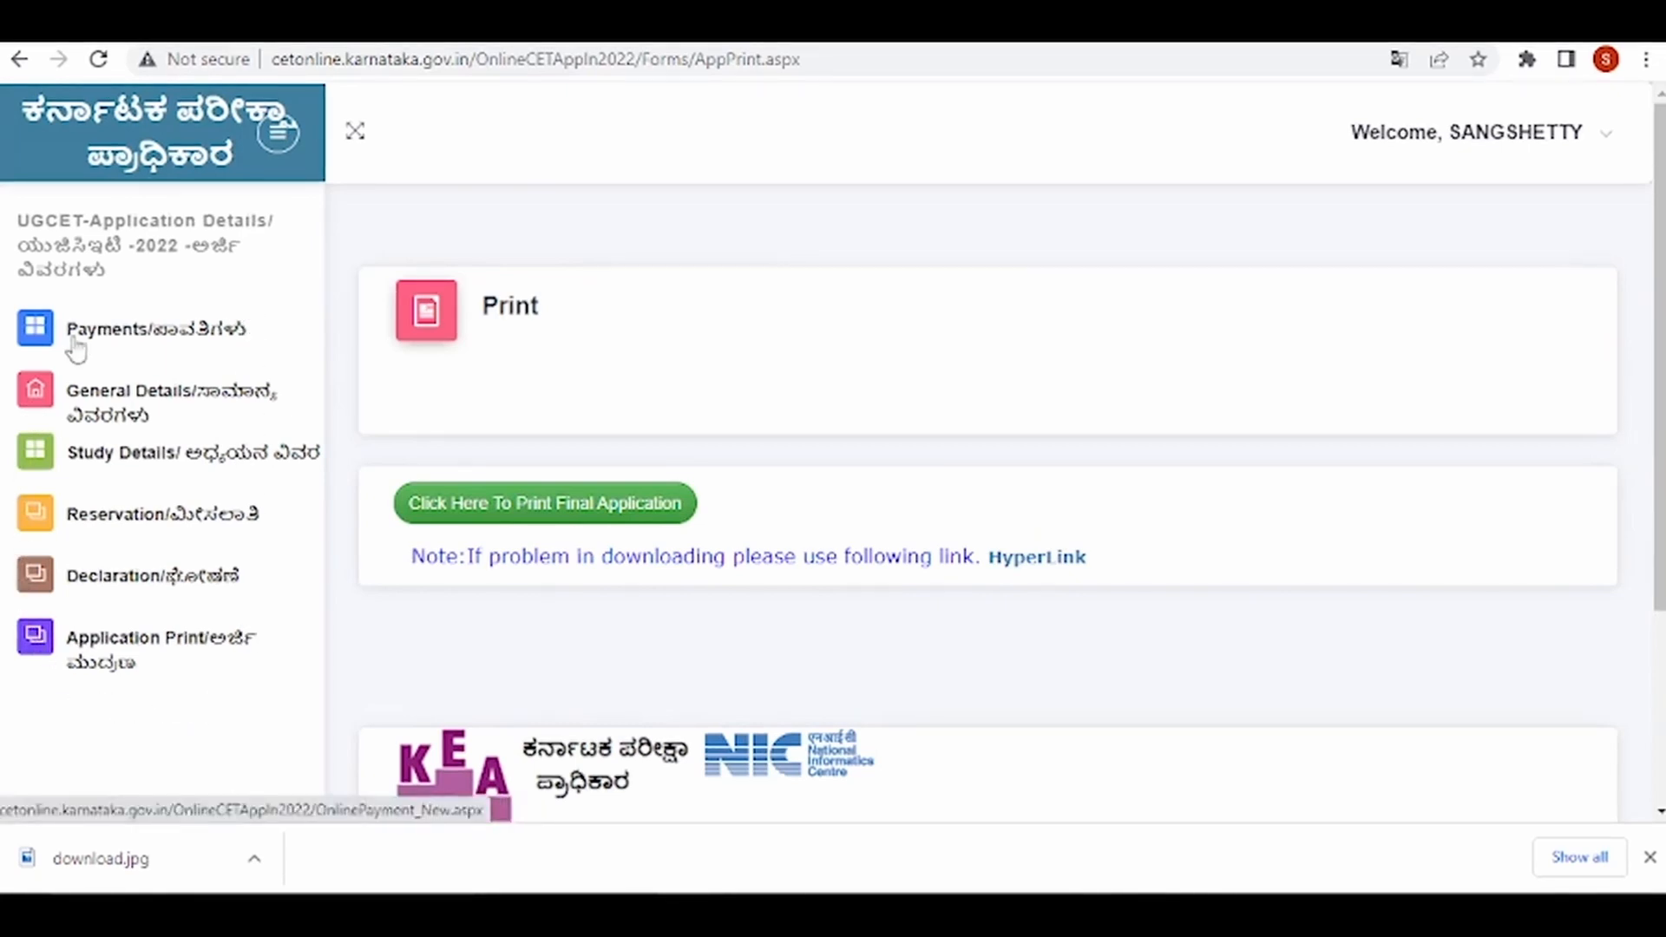
pyautogui.scroll(-3, 271, 569)
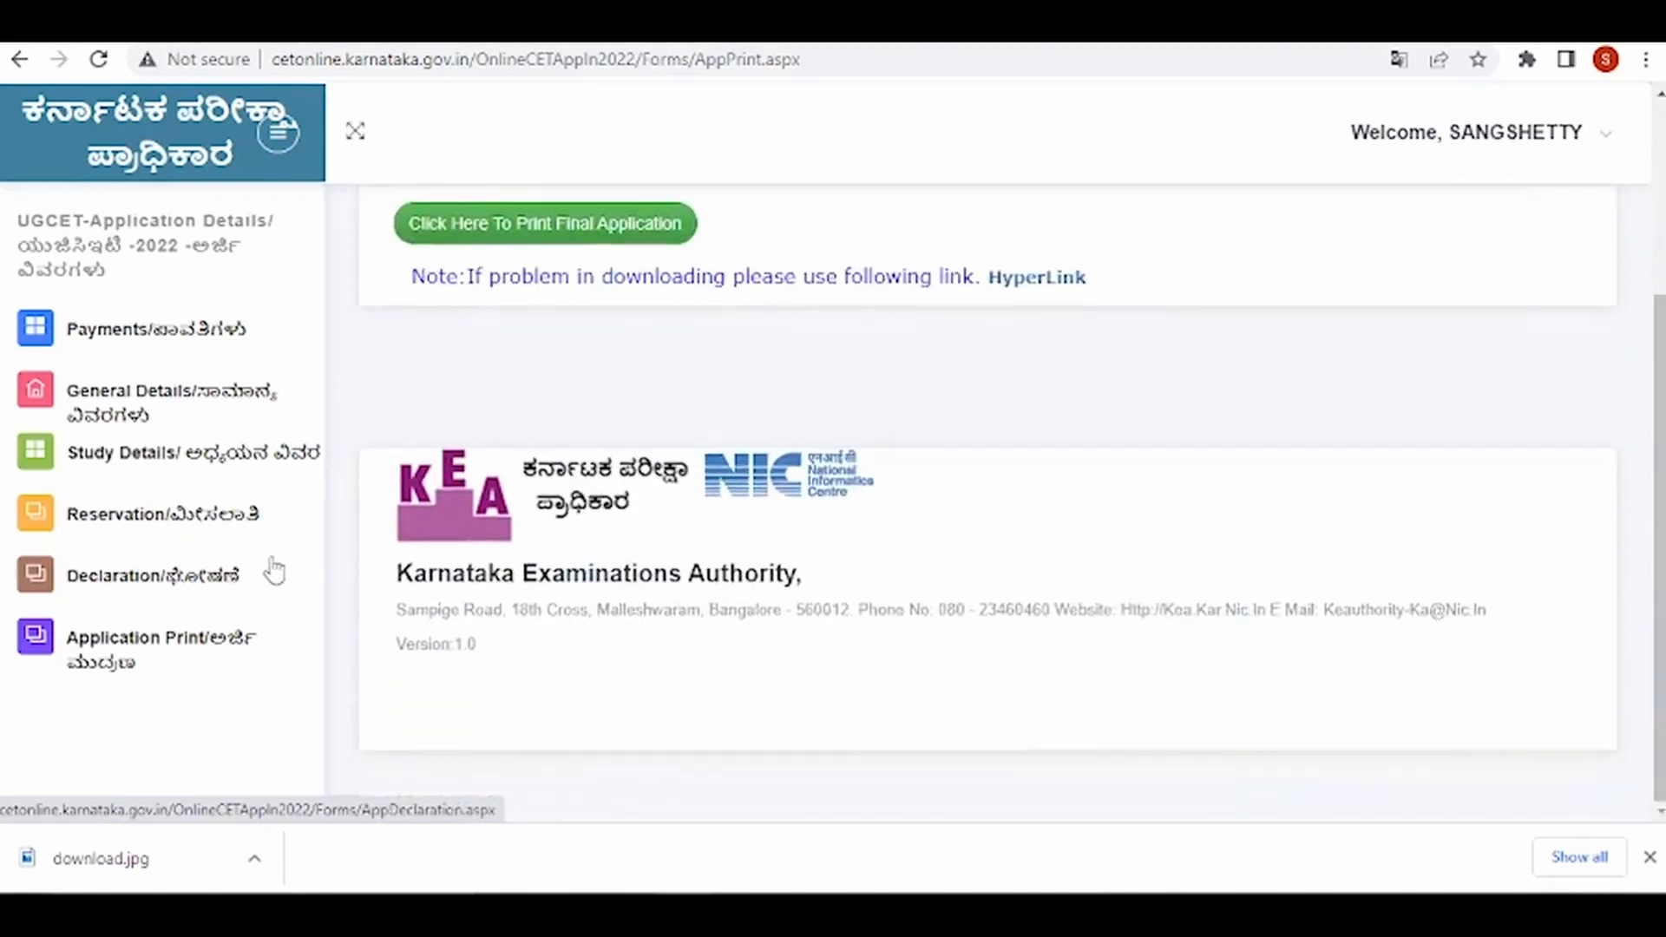
pyautogui.scroll(3, 499, 251)
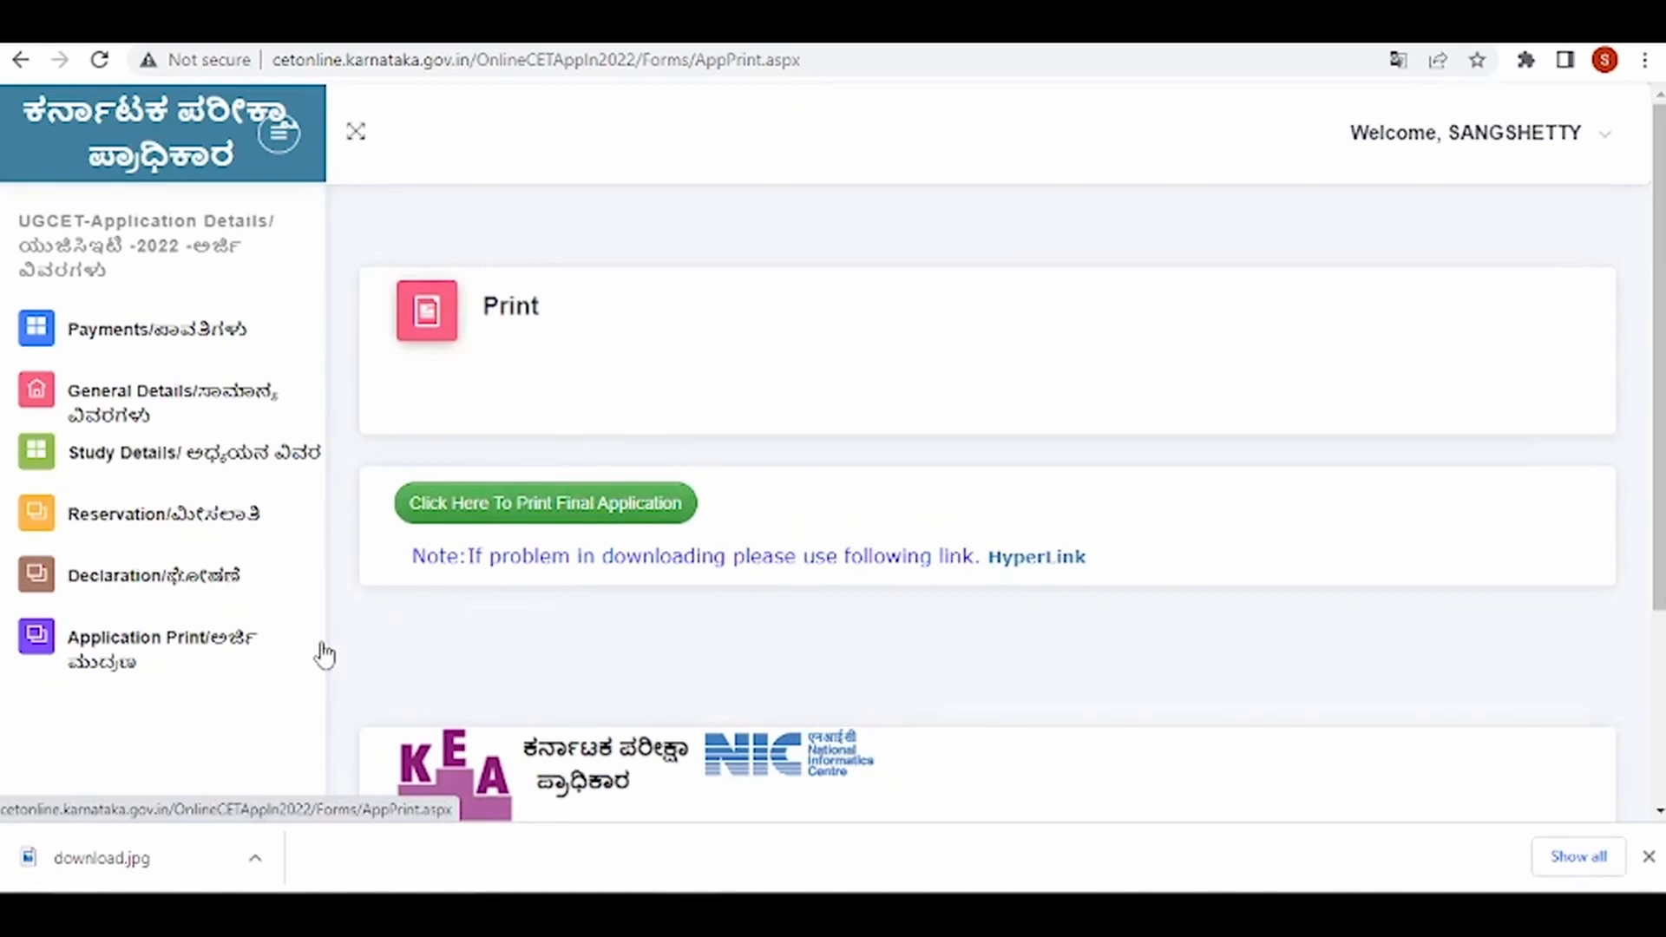
pyautogui.click(1466, 132)
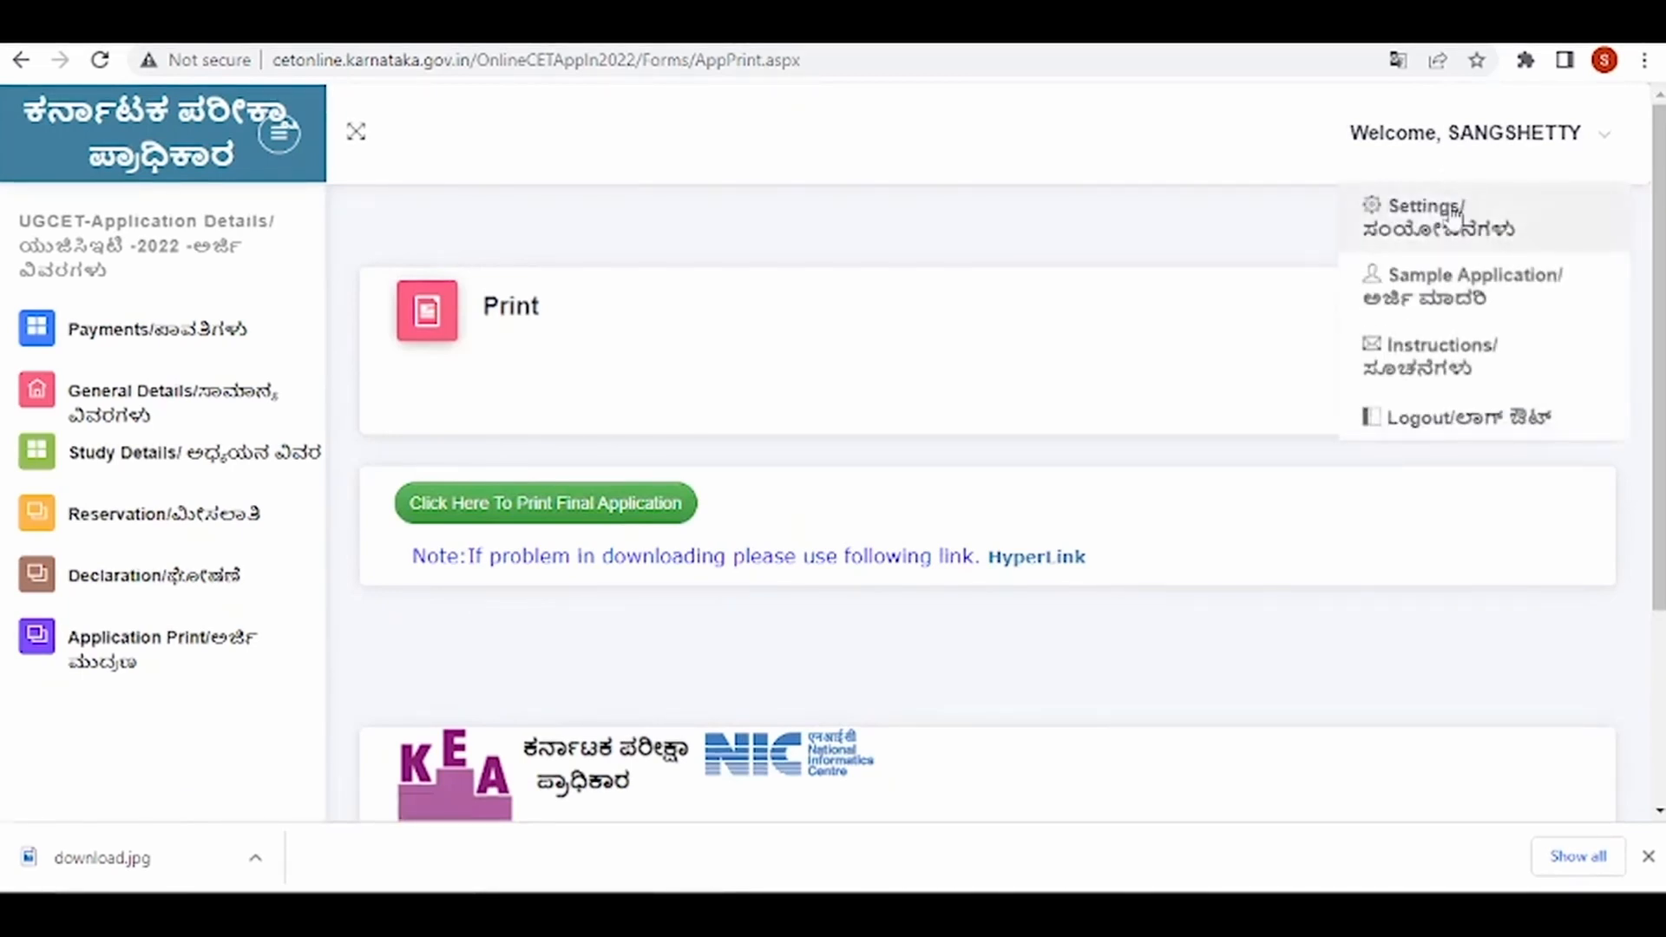
pyautogui.click(581, 512)
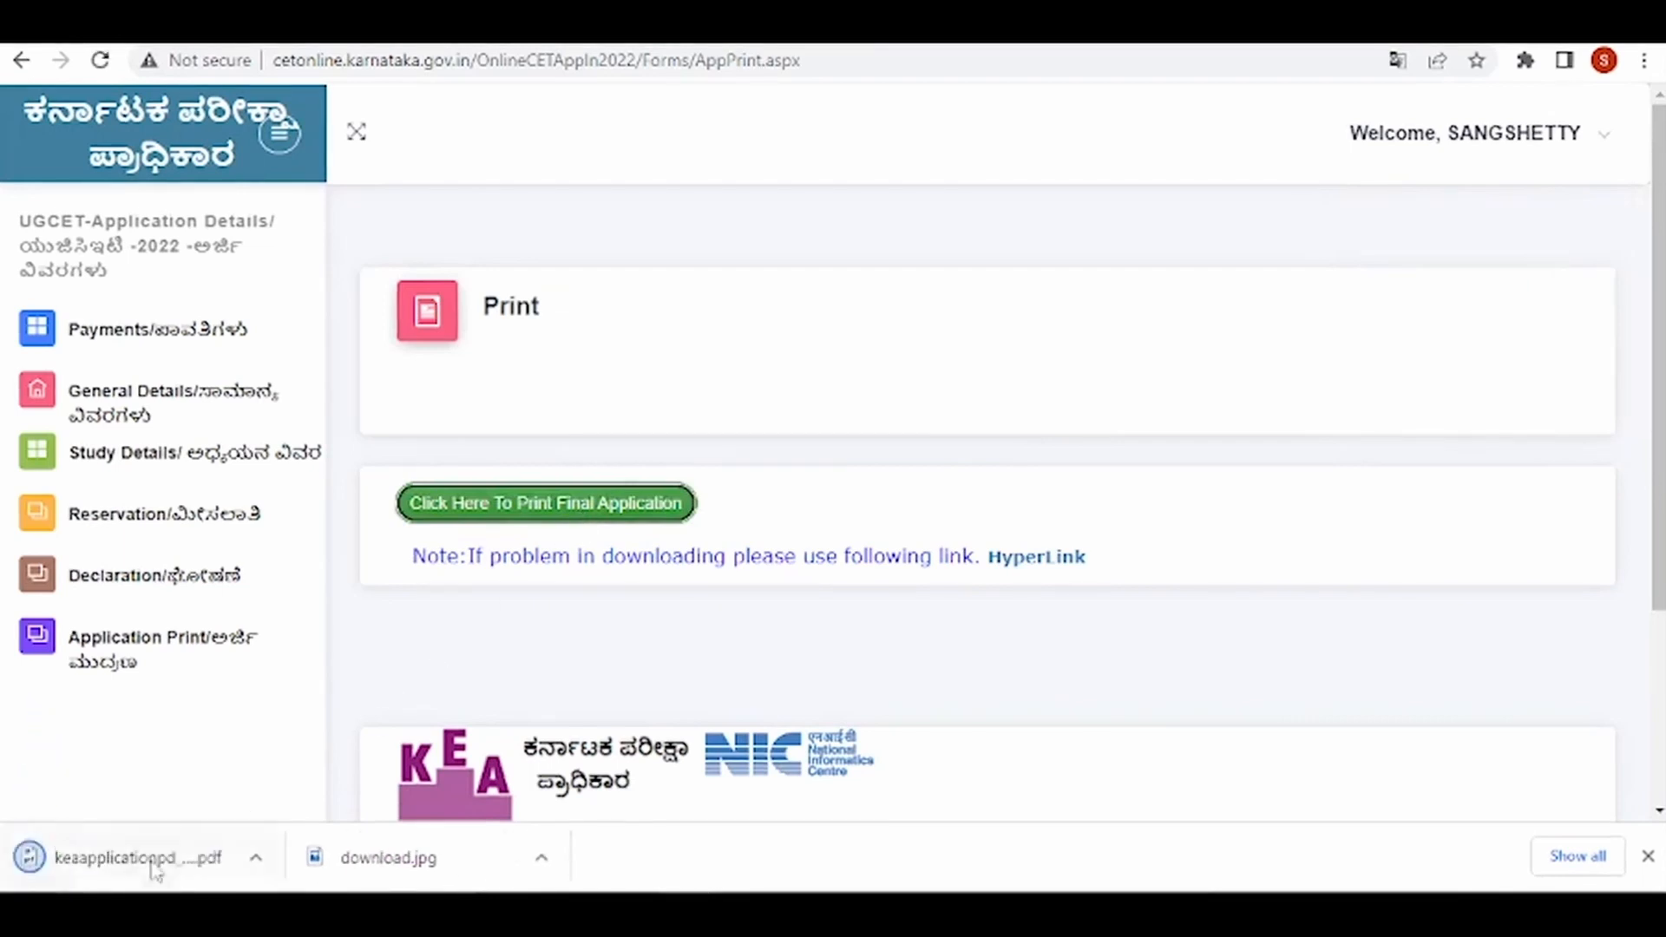
# Step: Open the downloaded three-page application PDF and bring up its print settings
pyautogui.click(139, 858)
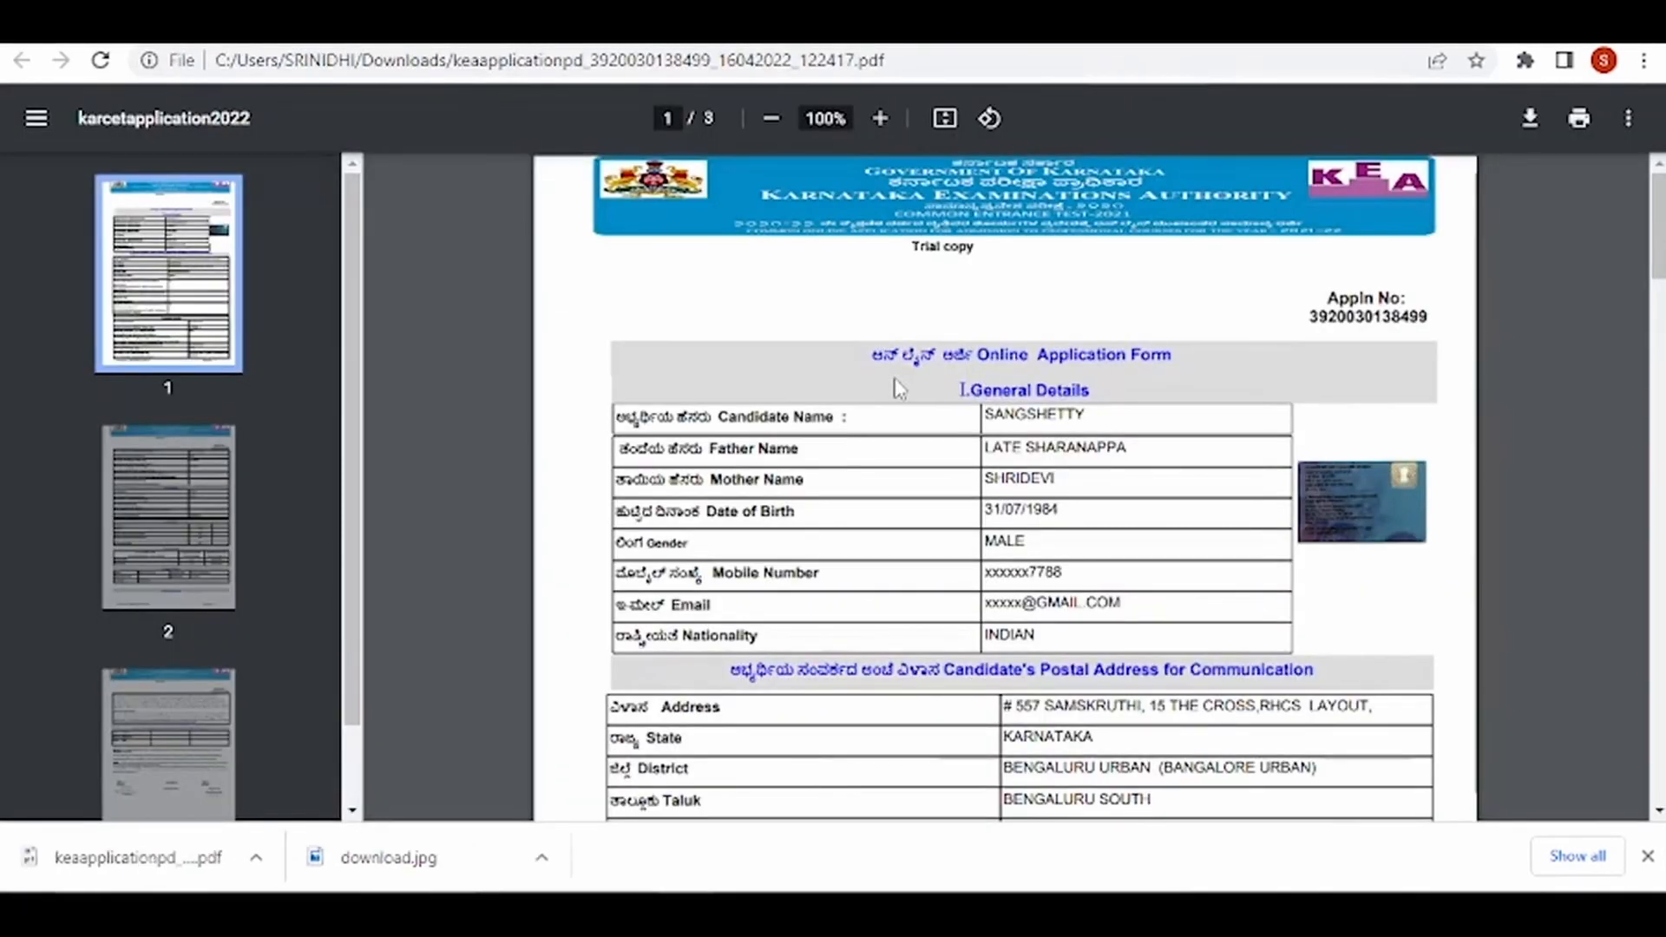
pyautogui.scroll(-10, 898, 388)
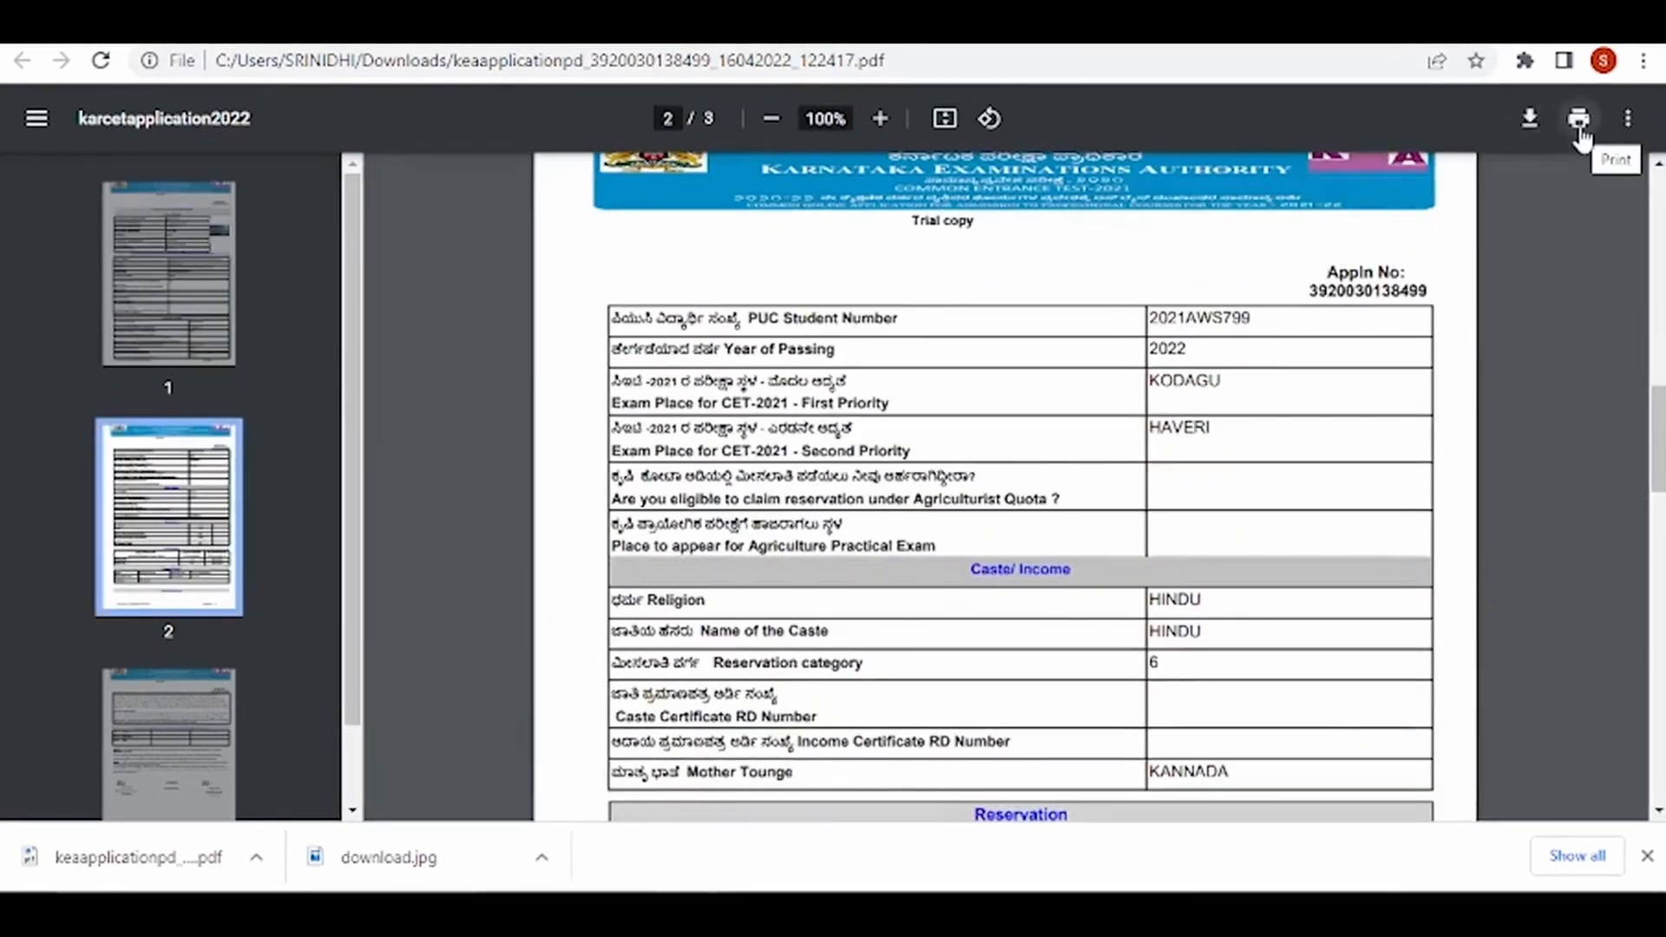
pyautogui.click(1579, 119)
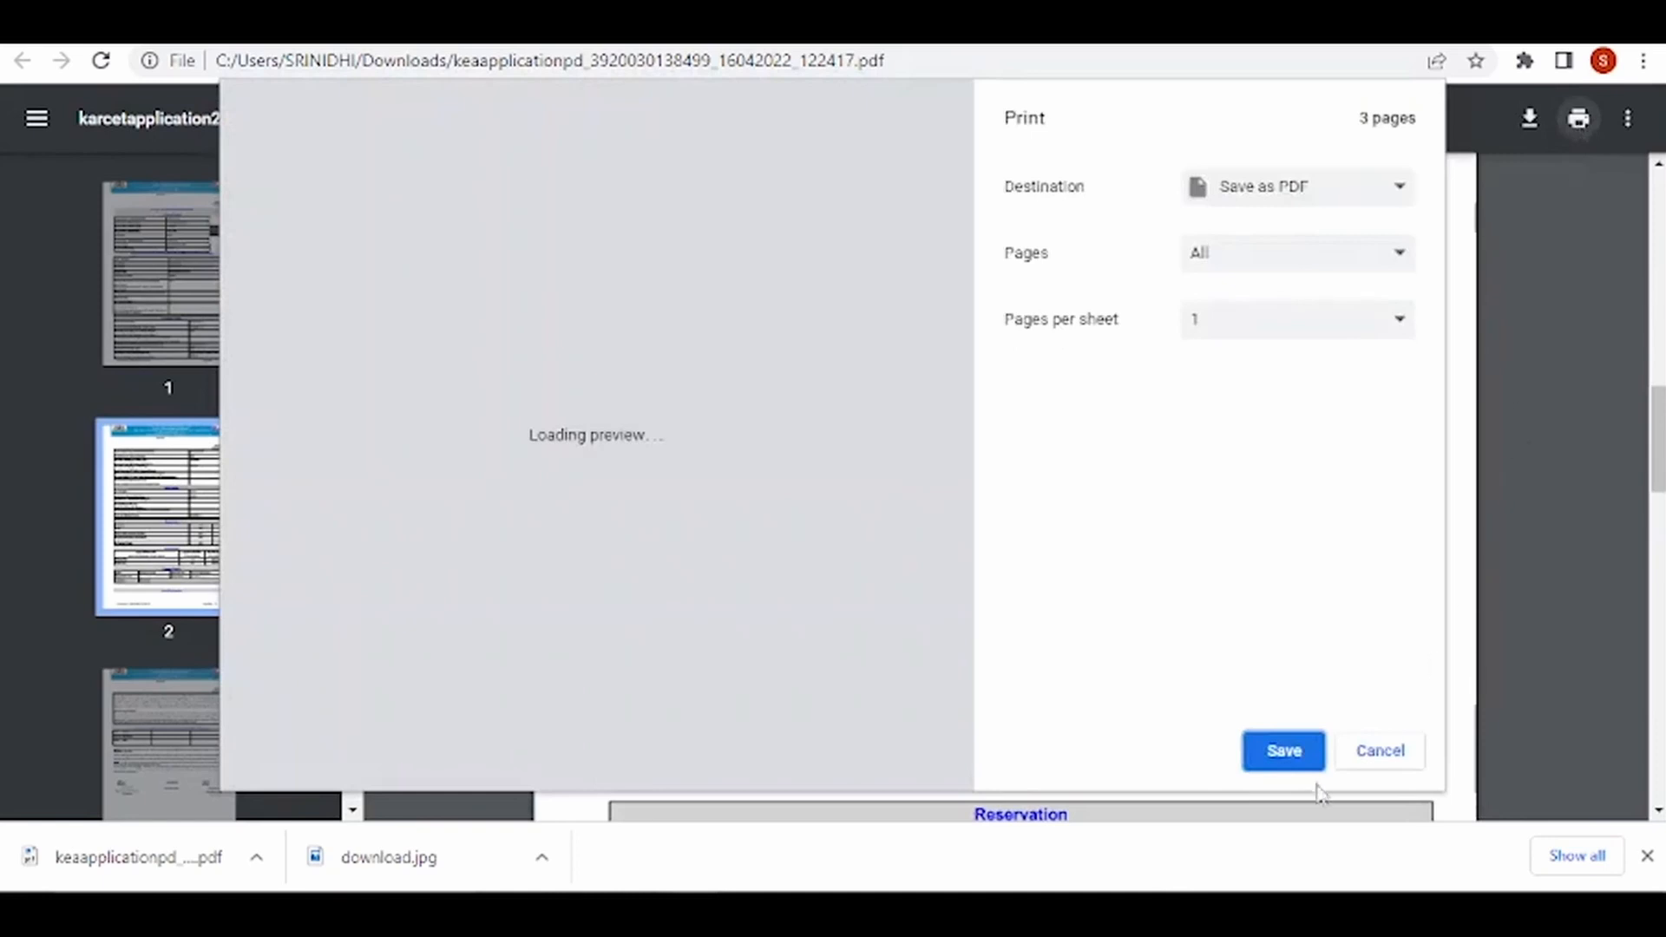